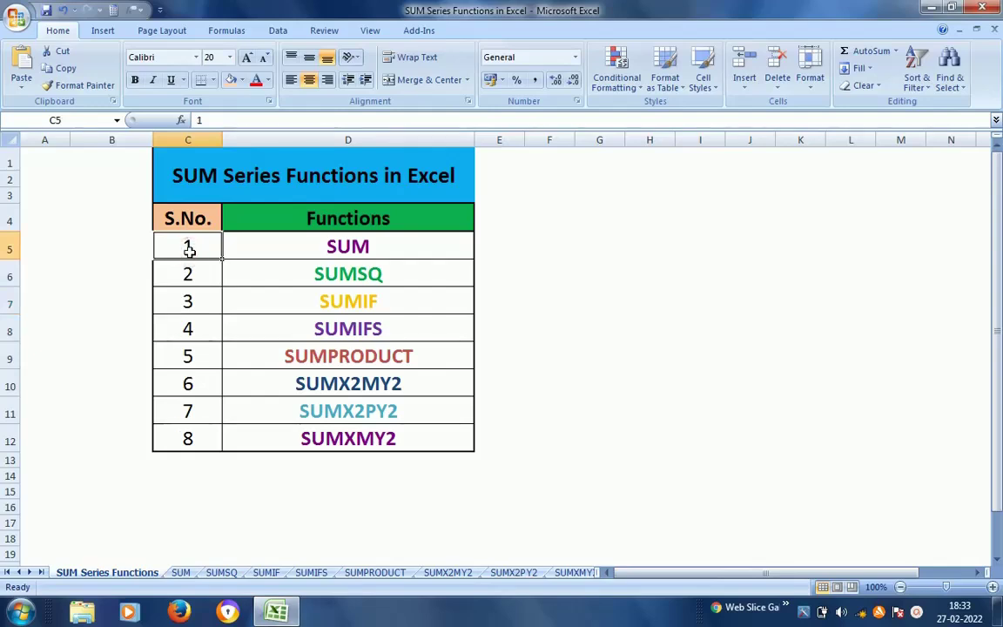
Open the SUM worksheet from the SUM entry in the functions list.
{"action": "left_click", "coordinate": [360, 250]}
{"action": "left_click", "coordinate": [506, 295]}
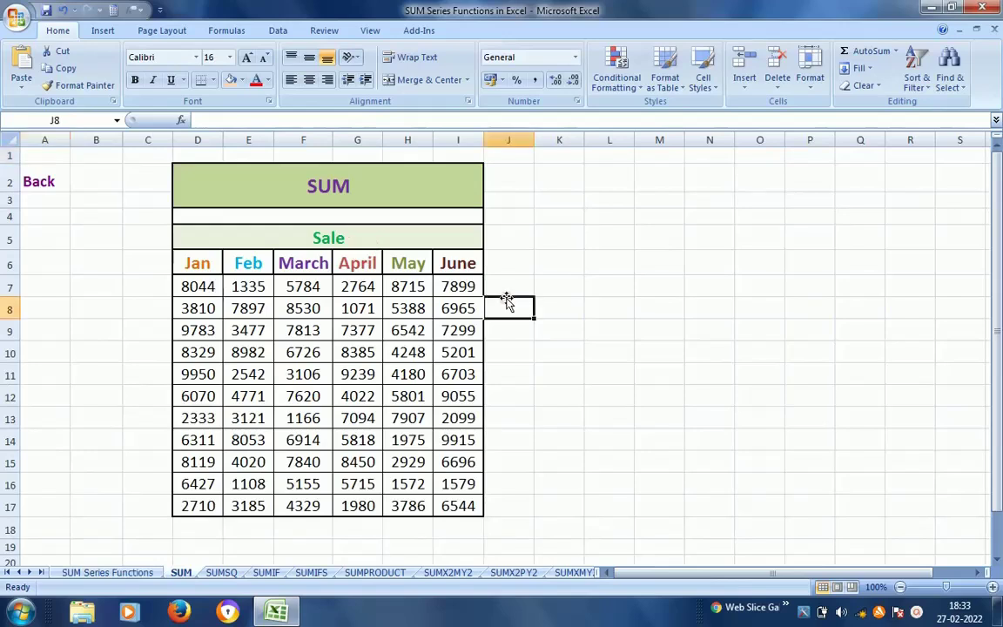
Examine the Sale table's month headings from Jan to June and the first row of figures beneath them.
{"action": "key", "text": "Up"}
{"action": "key", "text": "Left"}
{"action": "key", "text": "Left"}
{"action": "key", "text": "Left"}
{"action": "key", "text": "Left"}
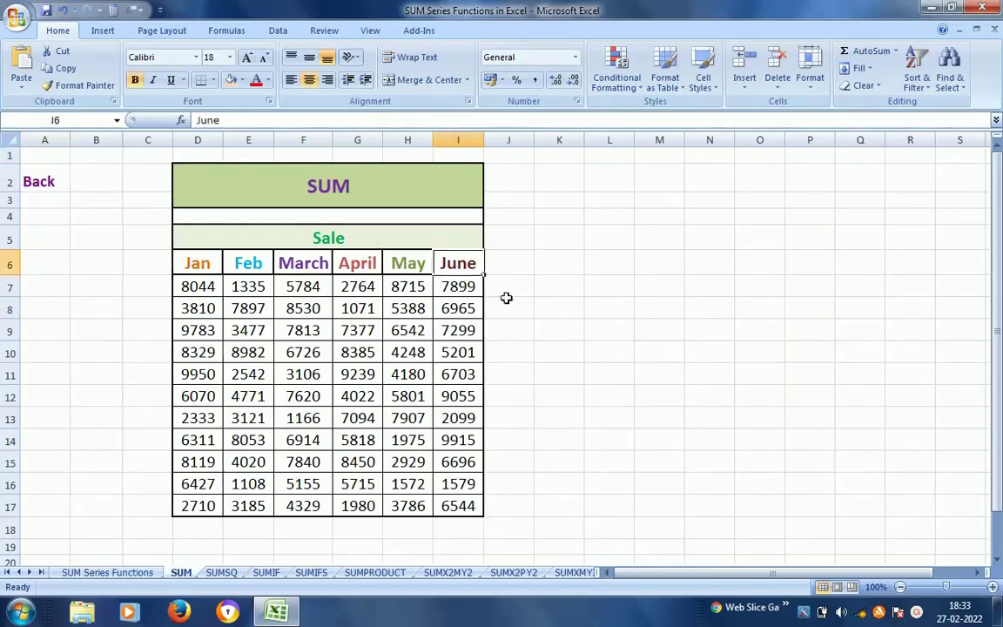
{"action": "key", "text": "Left"}
{"action": "key", "text": "Left"}
{"action": "key", "text": "Down"}
{"action": "key", "text": "Right"}
{"action": "key", "text": "Right"}
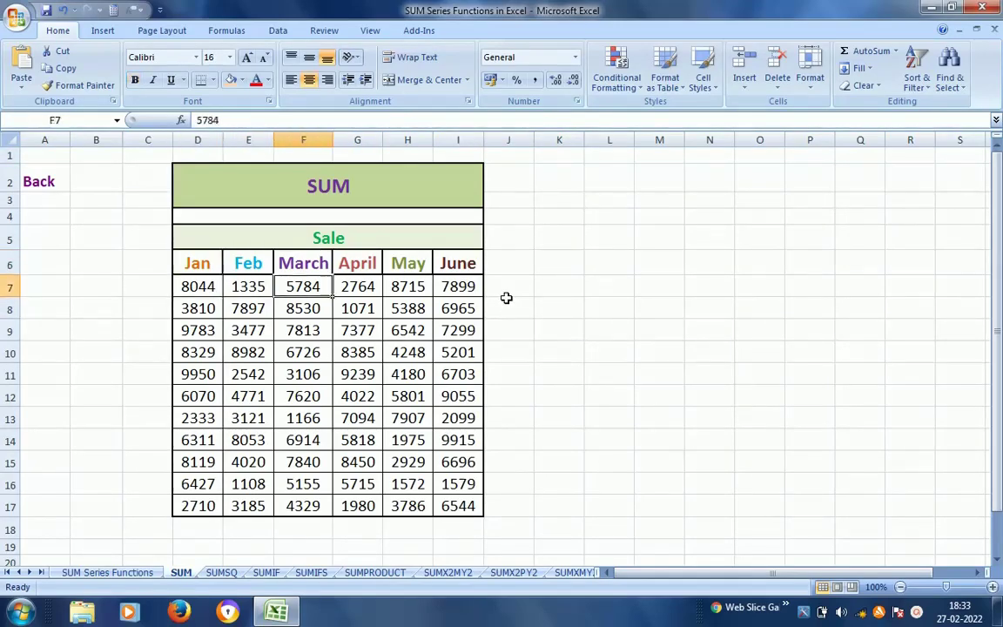
{"action": "key", "text": "Right"}
{"action": "key", "text": "Right"}
{"action": "key", "text": "Right"}
{"action": "key", "text": "Right"}
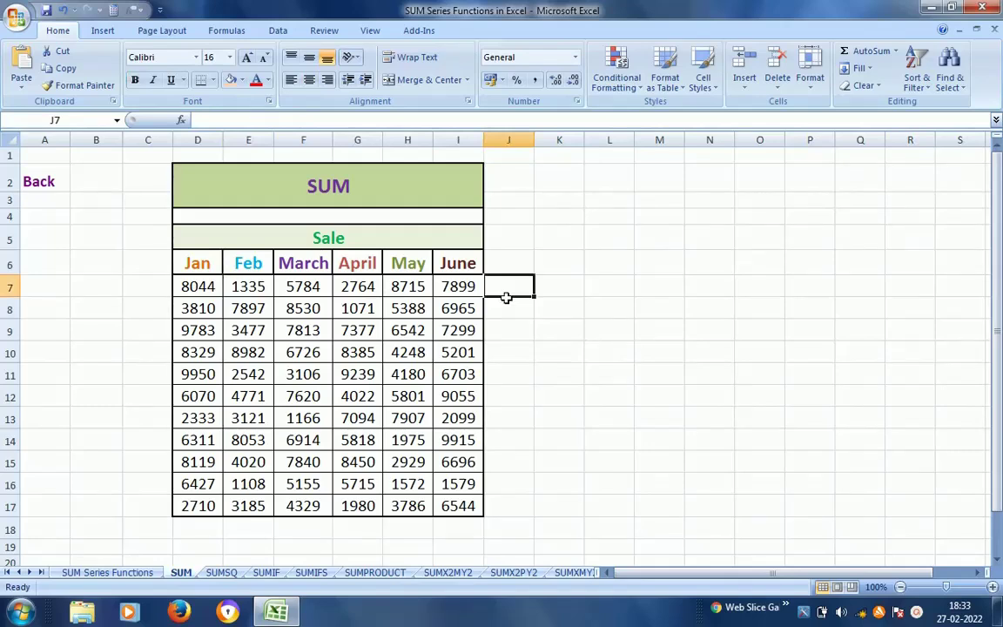
{"action": "key", "text": "Left"}
{"action": "key", "text": "Left"}
{"action": "key", "text": "Left"}
{"action": "key", "text": "Left"}
{"action": "key", "text": "Left"}
{"action": "key", "text": "Left"}
{"action": "key", "text": "Right"}
{"action": "key", "text": "Right"}
{"action": "key", "text": "Right"}
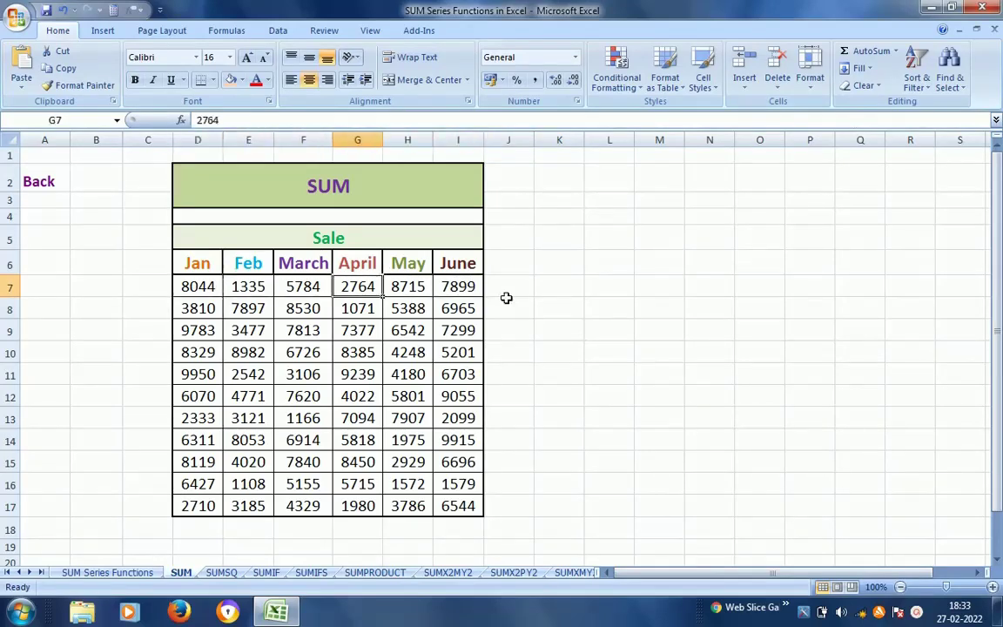
{"action": "key", "text": "Up"}
{"action": "key", "text": "Left"}
{"action": "key", "text": "Left"}
{"action": "key", "text": "Left"}
{"action": "key", "text": "Up"}
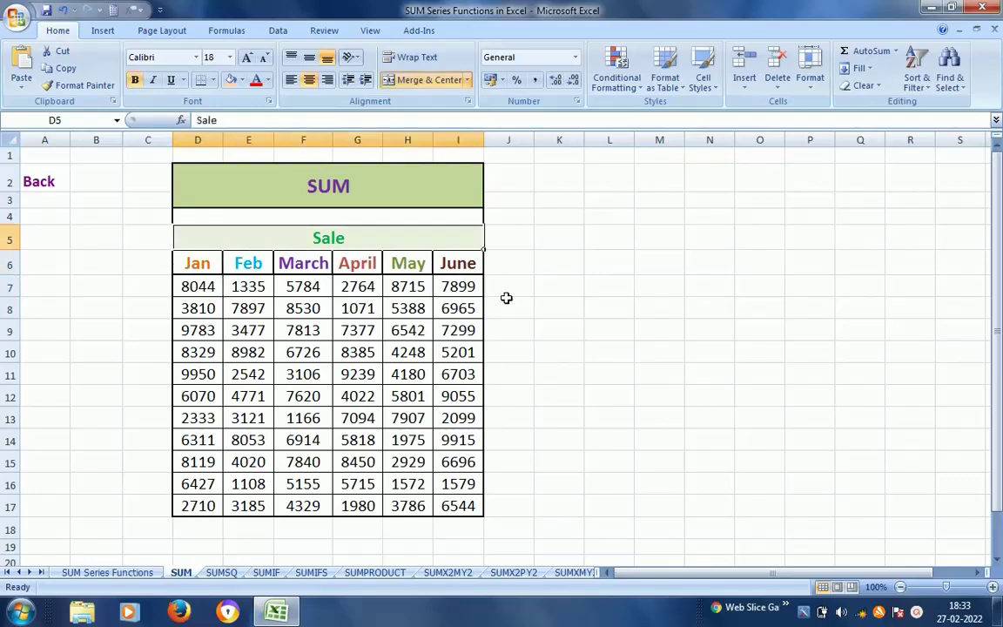
{"action": "key", "text": "Down"}
{"action": "key", "text": "Up"}
{"action": "key", "text": "Down"}
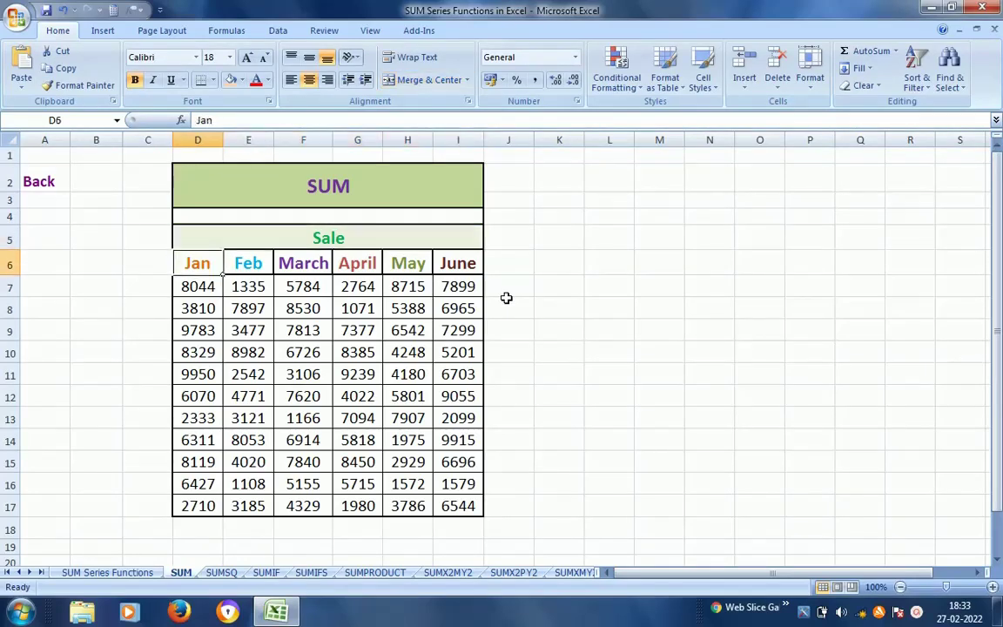
{"action": "key", "text": "Right"}
{"action": "key", "text": "Right"}
{"action": "key", "text": "Right"}
{"action": "key", "text": "Right"}
{"action": "key", "text": "Right"}
{"action": "key", "text": "Down"}
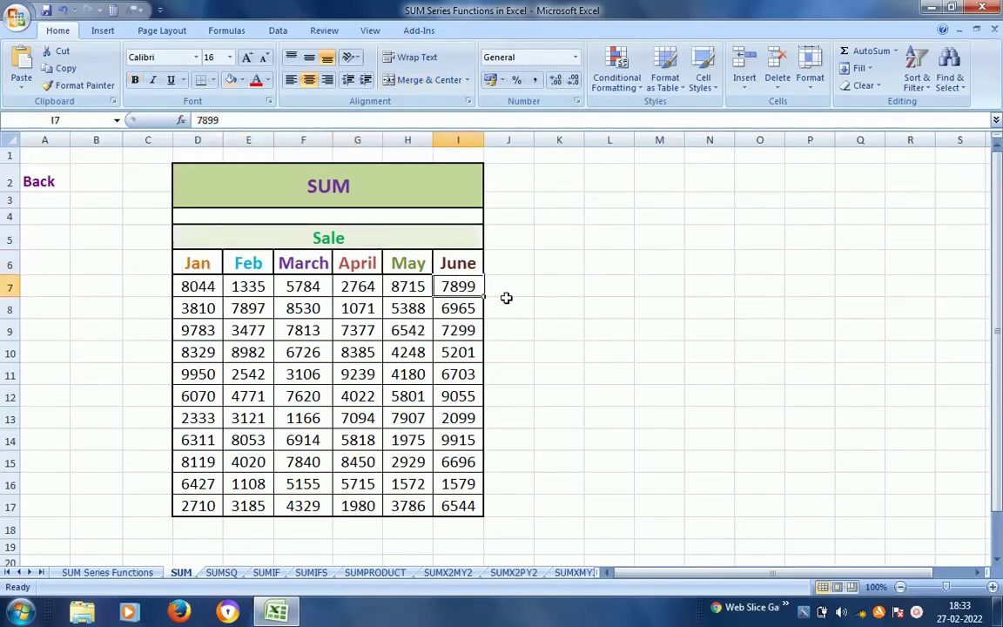
{"action": "key", "text": "Left"}
{"action": "key", "text": "Left"}
{"action": "key", "text": "Left"}
{"action": "key", "text": "Left"}
{"action": "key", "text": "Left"}
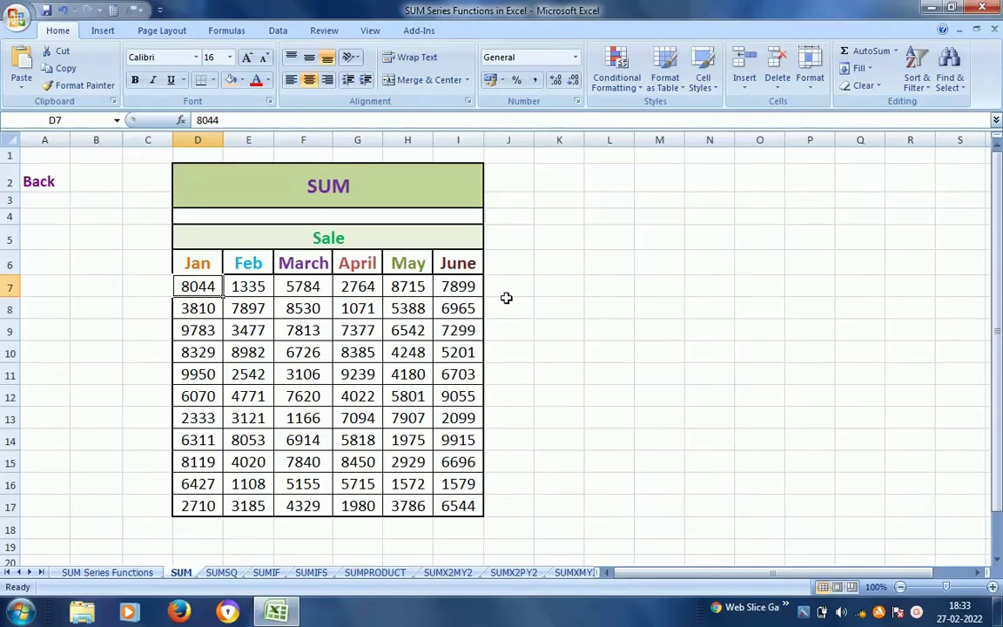
Select the Jan to June figures in row 7, followed by those in row 8, to check each row's quick sum.
{"action": "key", "text": "shift+Right"}
{"action": "key", "text": "shift+Right"}
{"action": "key", "text": "shift+Right"}
{"action": "key", "text": "shift+Right"}
{"action": "key", "text": "shift+Right"}
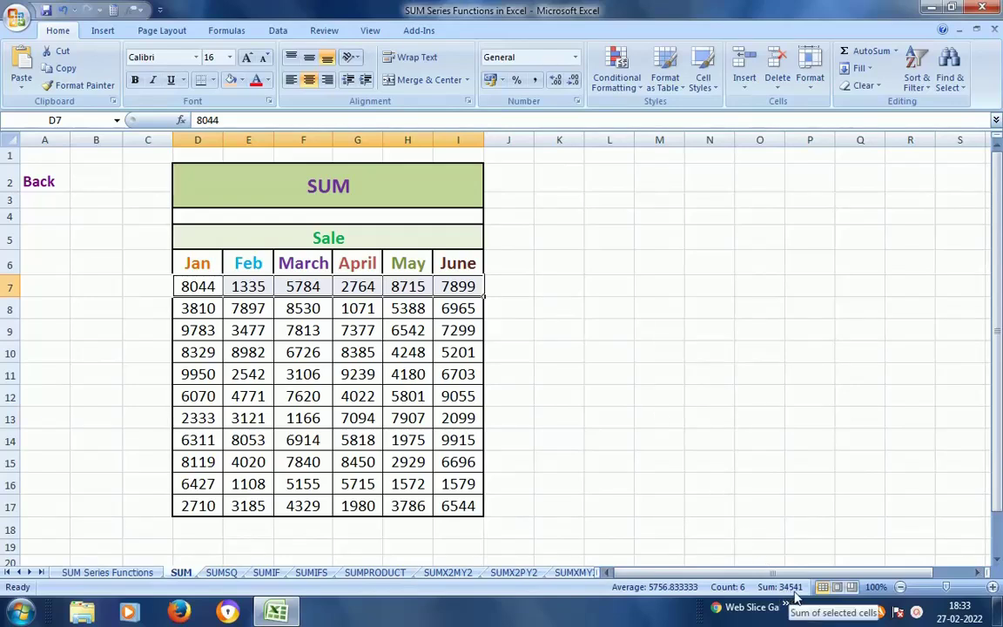
{"action": "left_click", "coordinate": [196, 311]}
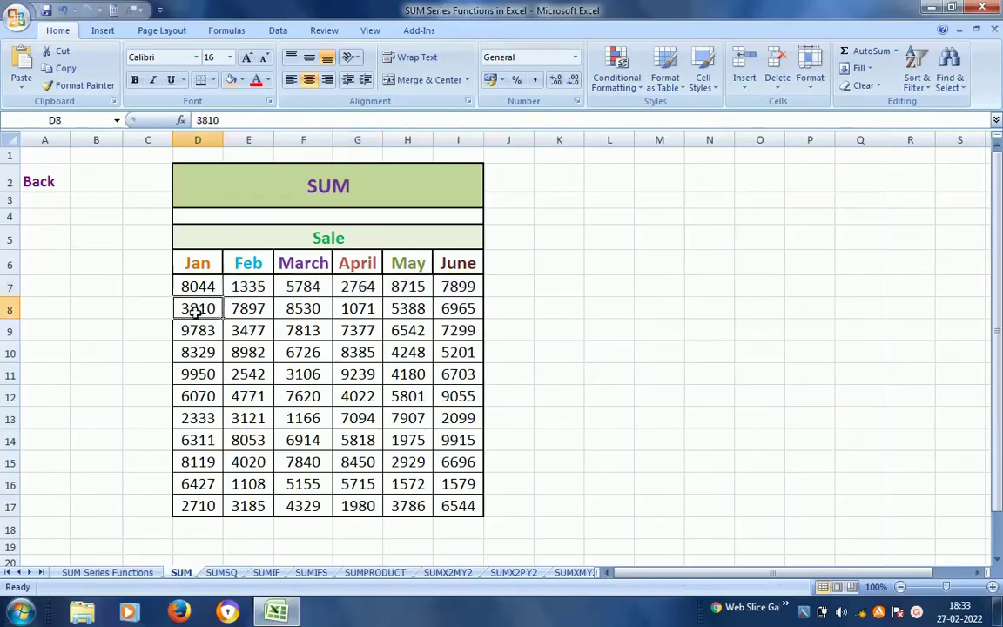
{"action": "key", "text": "ctrl+shift+Right"}
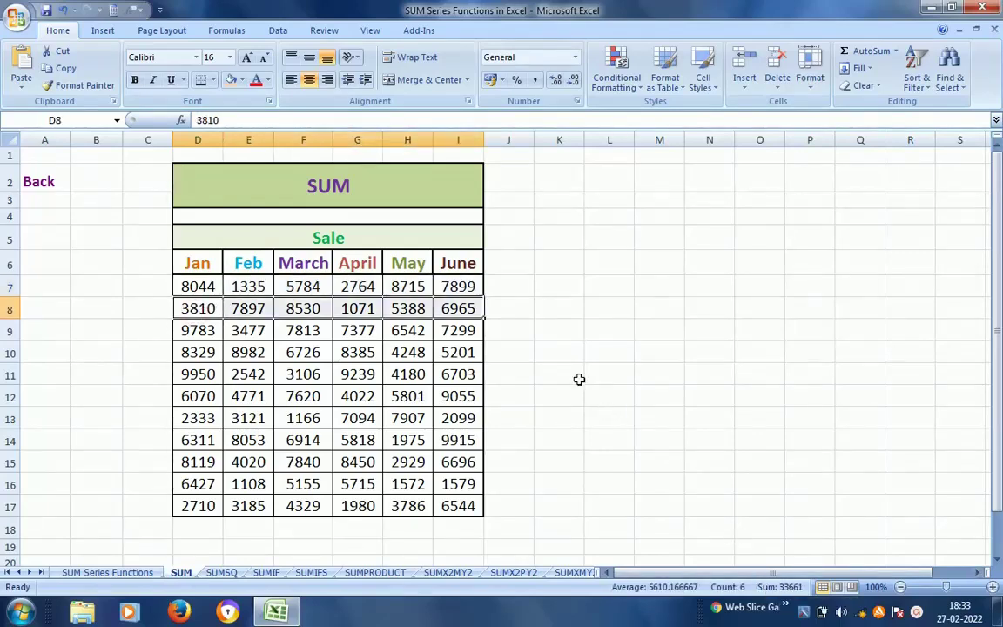
Select cell J7 and answer the Windows performance prompt by keeping the current color scheme but allowing it to ask again.
{"action": "left_click", "coordinate": [505, 290]}
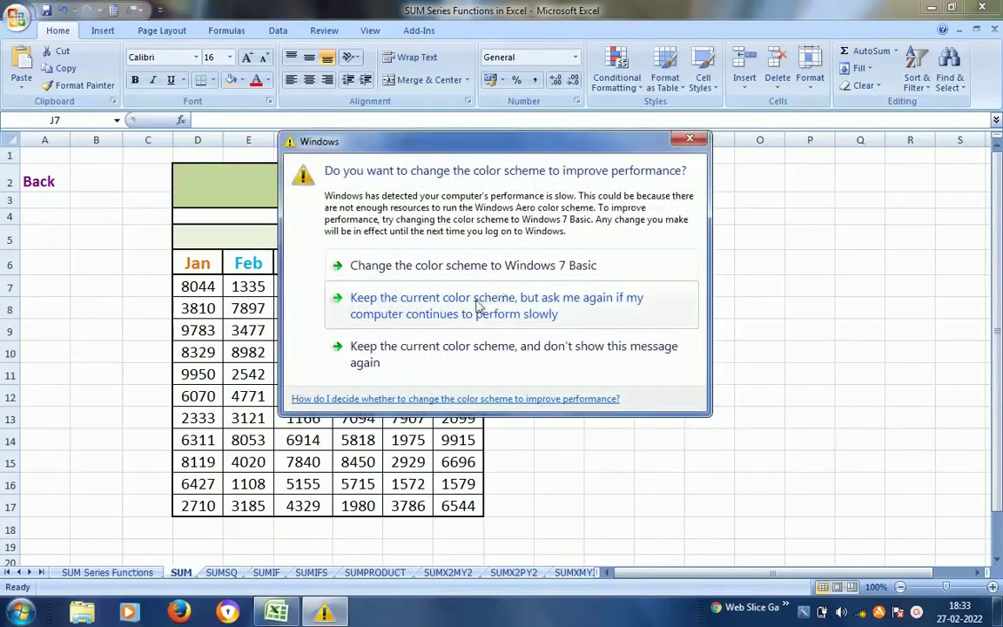
{"action": "left_click", "coordinate": [478, 305]}
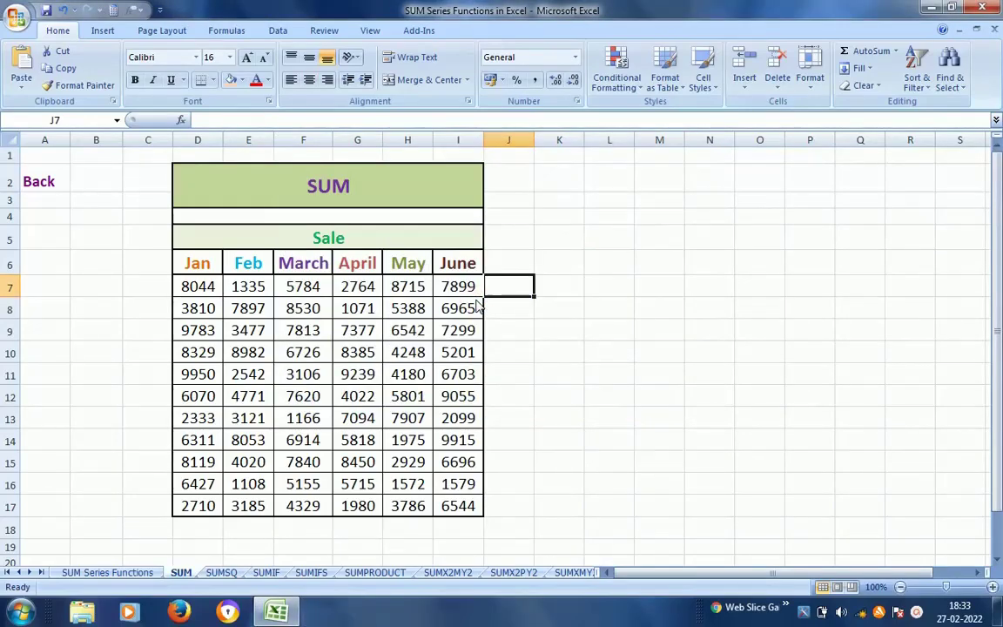
Enter the formula =D7+E7+F7+G7+H7+I7 in cell J7 to add the row's six months individually.
{"action": "type", "text": "="}
{"action": "key", "text": "Left"}
{"action": "key", "text": "Left"}
{"action": "key", "text": "Left"}
{"action": "key", "text": "Left"}
{"action": "key", "text": "Left"}
{"action": "key", "text": "Left"}
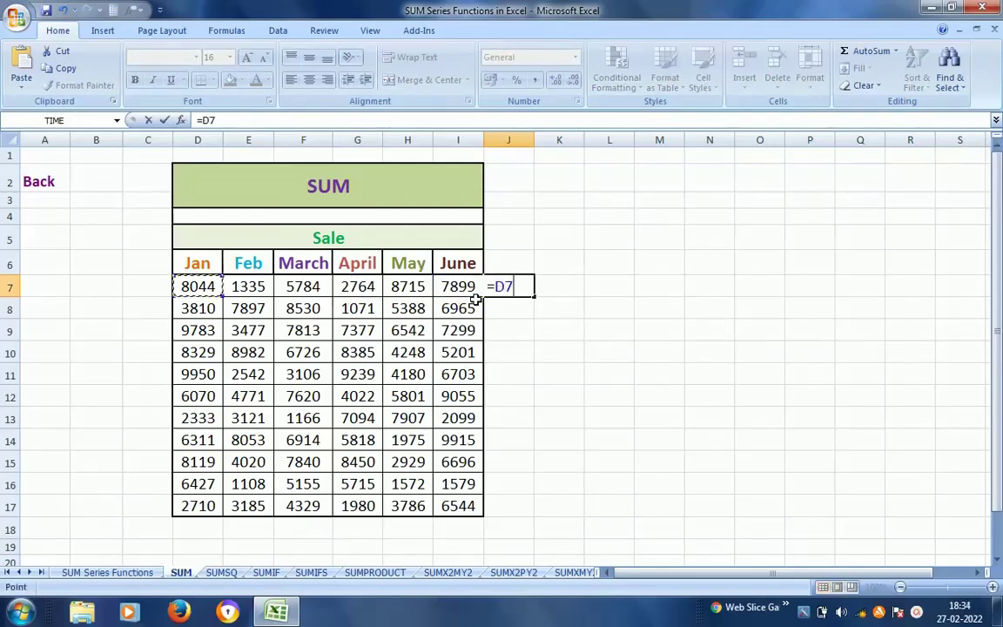
{"action": "type", "text": "+"}
{"action": "key", "text": "Left"}
{"action": "key", "text": "Left"}
{"action": "key", "text": "Left"}
{"action": "key", "text": "Left"}
{"action": "key", "text": "Left"}
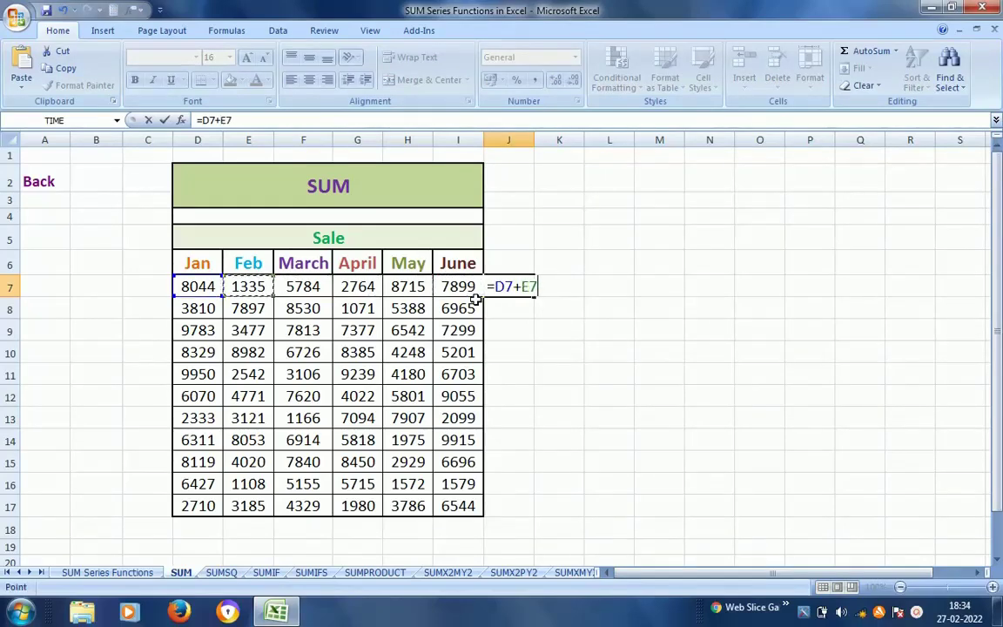
{"action": "type", "text": "+"}
{"action": "key", "text": "Left"}
{"action": "key", "text": "Left"}
{"action": "key", "text": "Left"}
{"action": "key", "text": "Left"}
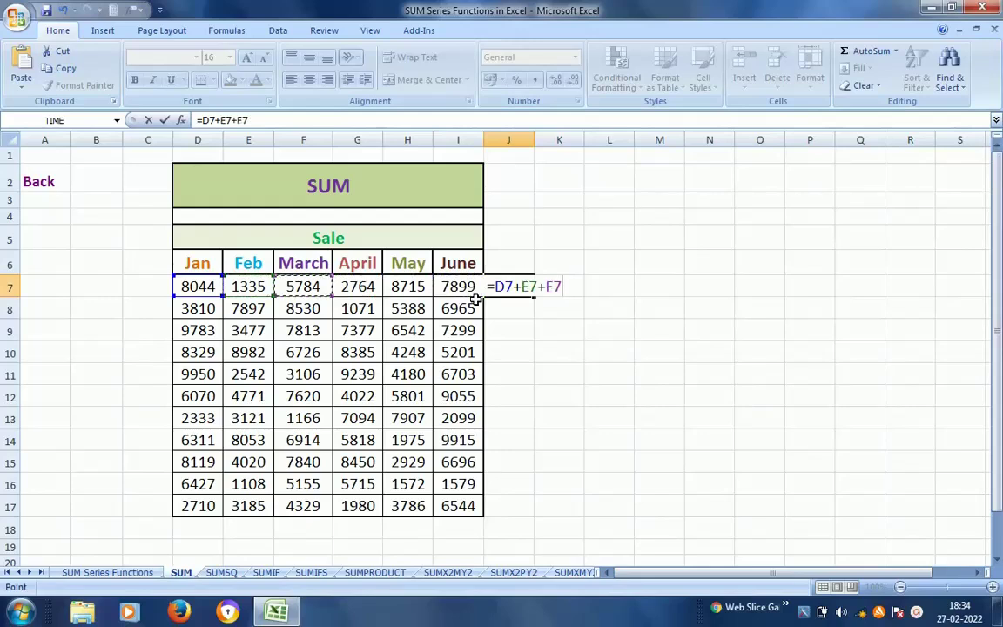
{"action": "type", "text": "+"}
{"action": "key", "text": "Left"}
{"action": "key", "text": "Left"}
{"action": "key", "text": "Left"}
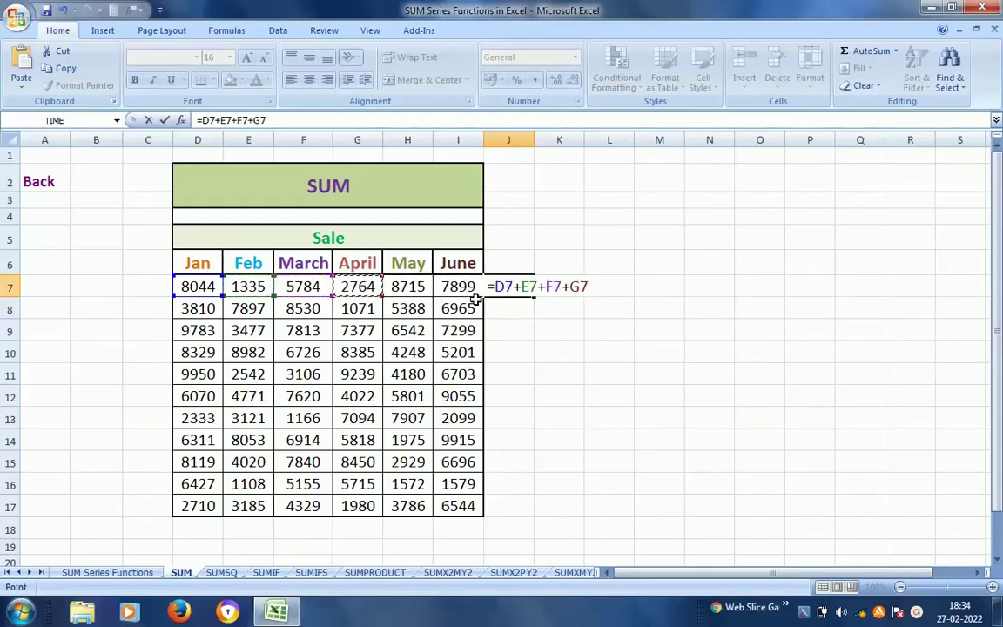
{"action": "type", "text": "+"}
{"action": "key", "text": "Left"}
{"action": "key", "text": "Left"}
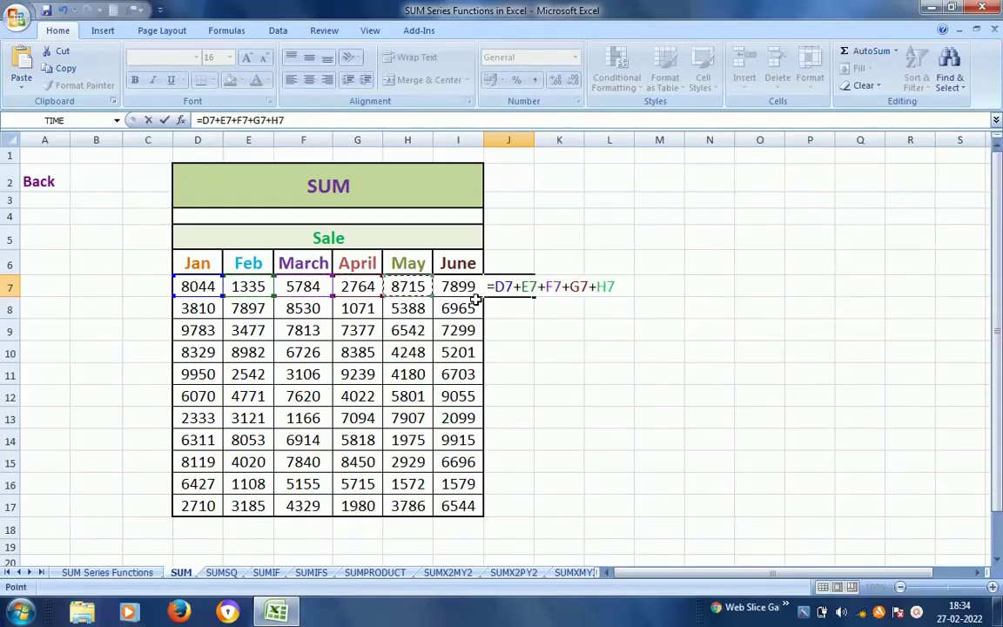
{"action": "type", "text": "+"}
{"action": "key", "text": "Left"}
{"action": "key", "text": "Return"}
{"action": "key", "text": "Up"}
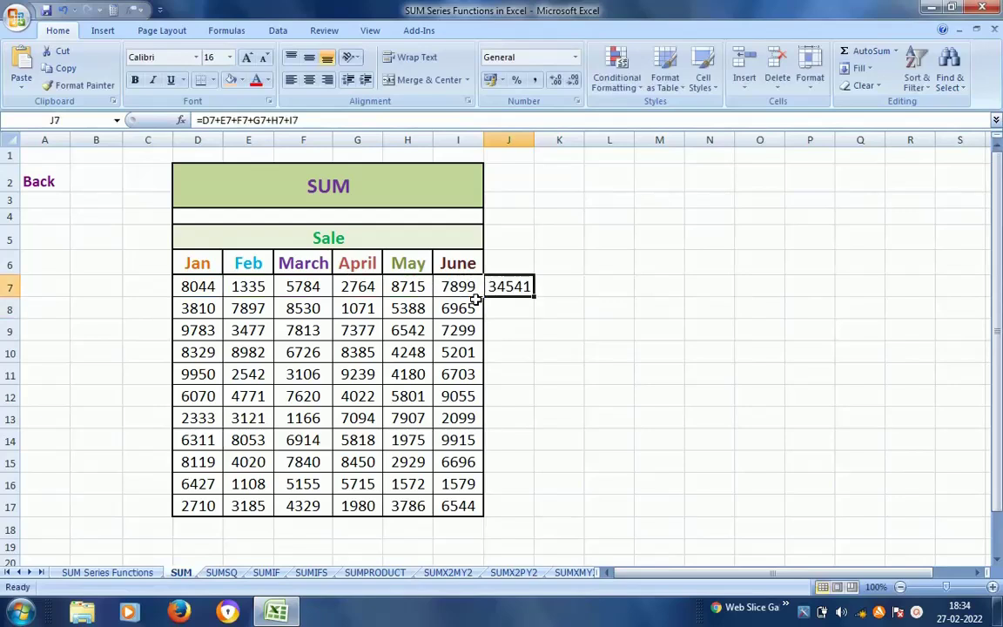
Copy the cell-by-cell addition formula from J7 down through J17.
{"action": "key", "text": "ctrl+c"}
{"action": "key", "text": "shift+Down"}
{"action": "key", "text": "shift+Down"}
{"action": "key", "text": "shift+Down"}
{"action": "key", "text": "shift+Down"}
{"action": "key", "text": "shift+Down"}
{"action": "key", "text": "shift+Down"}
{"action": "key", "text": "shift+Down"}
{"action": "key", "text": "shift+Down"}
{"action": "key", "text": "shift+Down"}
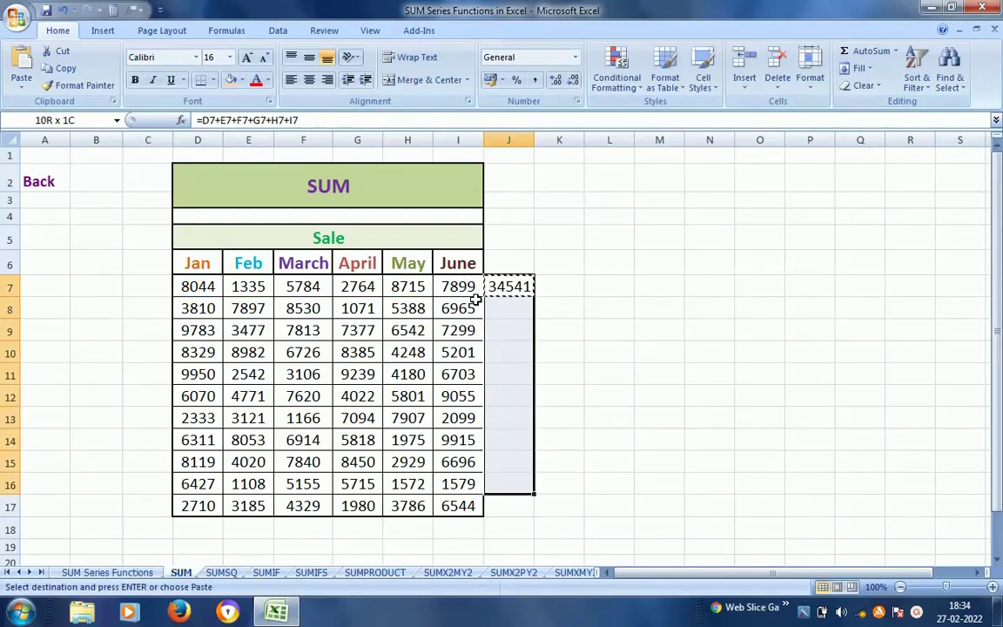
{"action": "key", "text": "shift+Down"}
{"action": "key", "text": "ctrl+v"}
{"action": "key", "text": "Escape"}
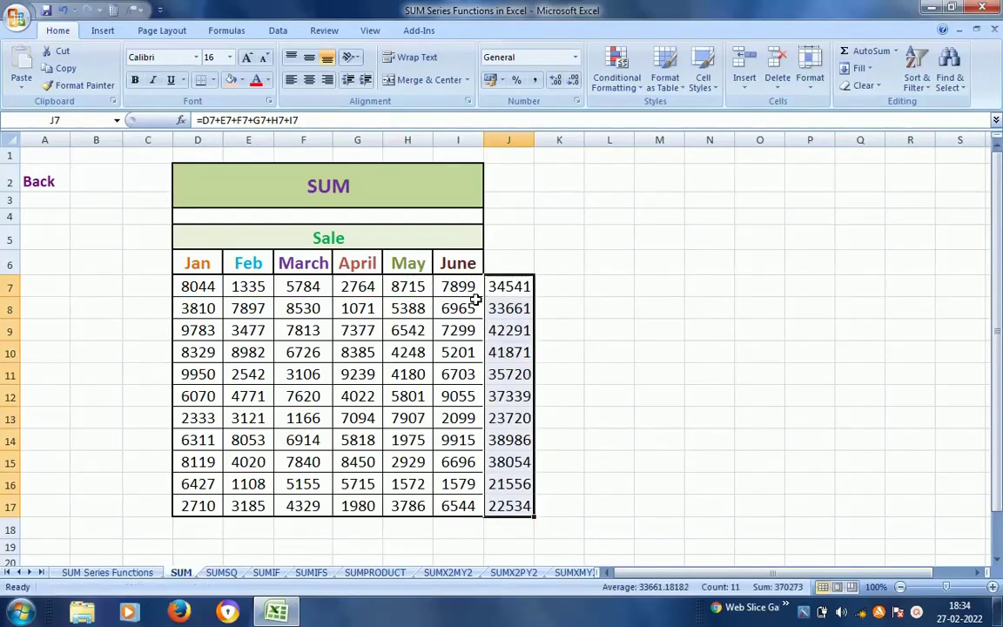
Delete the addition formulas from J7:J17.
{"action": "key", "text": "ctrl+Down"}
{"action": "key", "text": "ctrl+Up"}
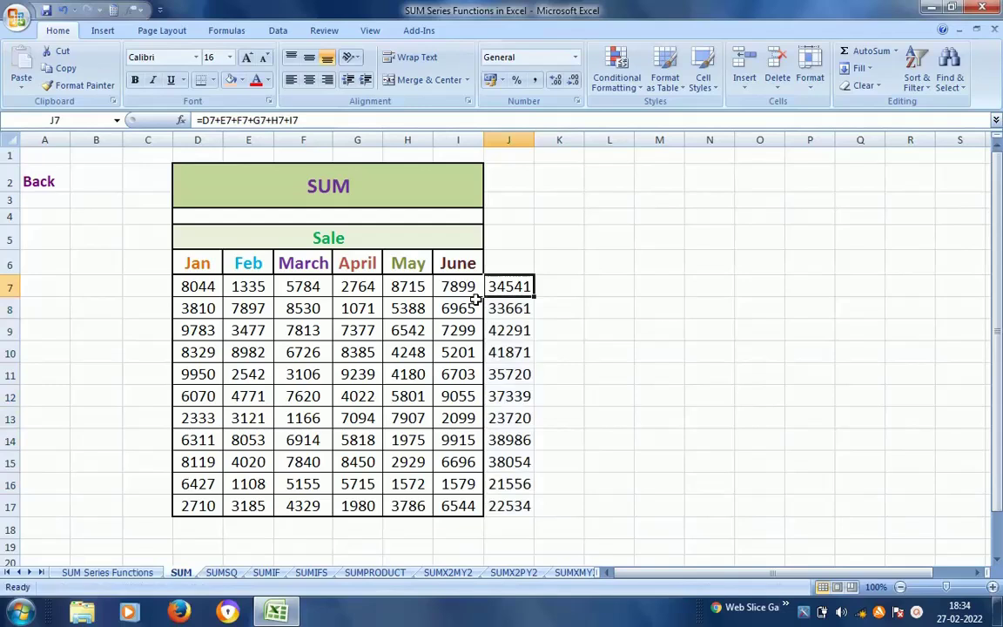
{"action": "key", "text": "ctrl+shift+Down"}
{"action": "key", "text": "Delete"}
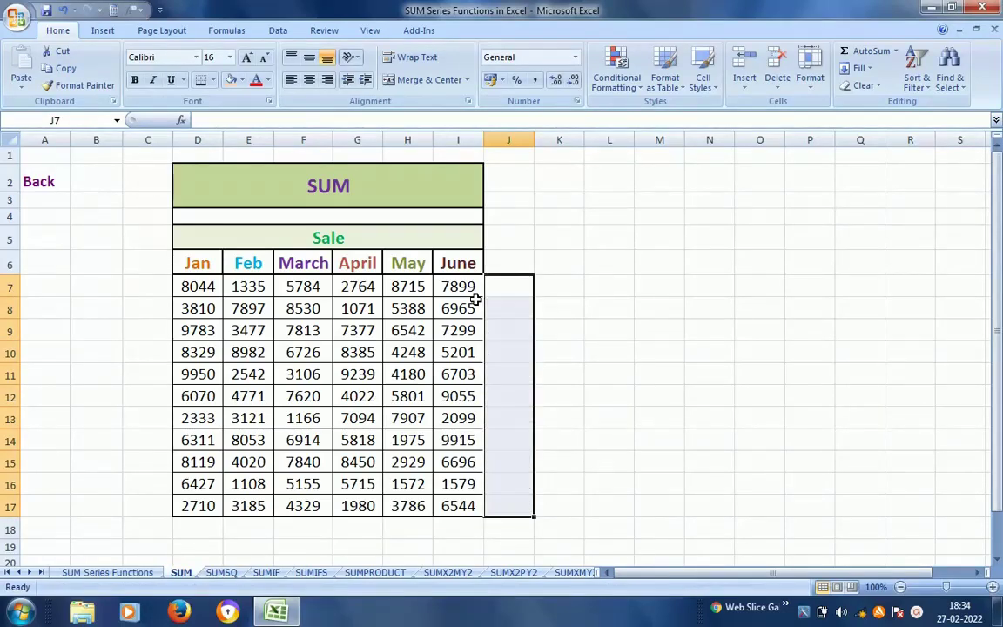
{"action": "key", "text": "Up"}
{"action": "key", "text": "Up"}
{"action": "key", "text": "Up"}
{"action": "key", "text": "Up"}
{"action": "key", "text": "Up"}
{"action": "key", "text": "Up"}
{"action": "key", "text": "Left"}
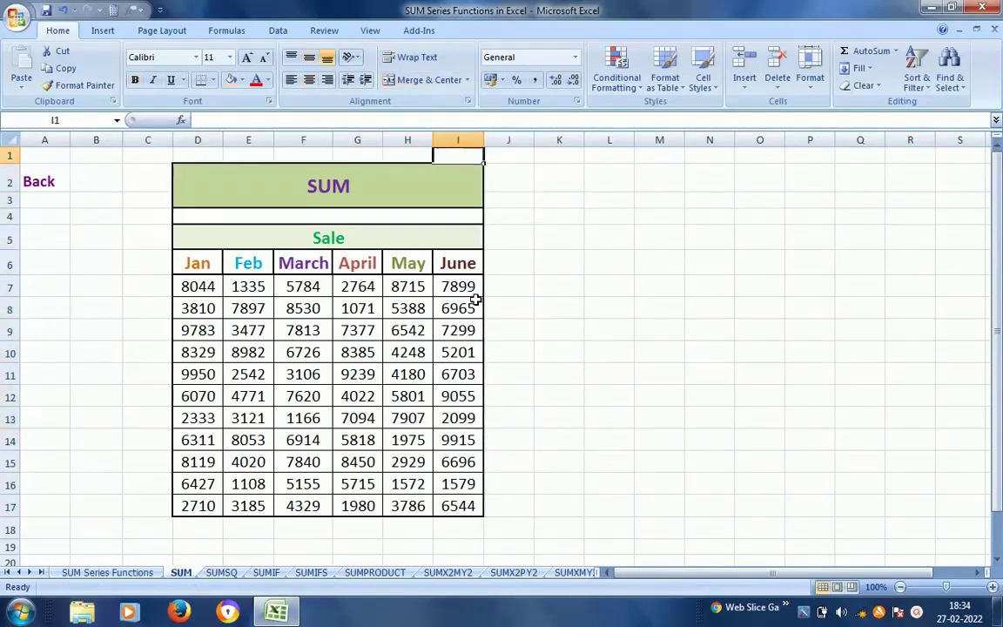
{"action": "key", "text": "Down"}
{"action": "key", "text": "Right"}
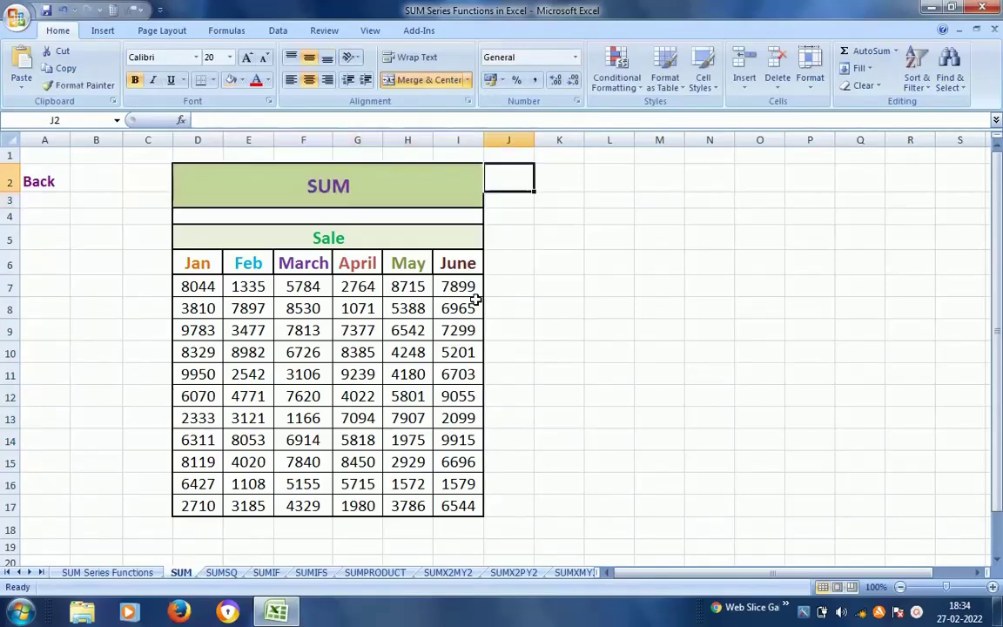
Enter the formula =SUM(D7:I7) in cell J7 to total the row's Jan to June sales.
{"action": "key", "text": "Down"}
{"action": "key", "text": "Down"}
{"action": "key", "text": "Down"}
{"action": "key", "text": "Down"}
{"action": "key", "text": "Down"}
{"action": "type", "text": "="}
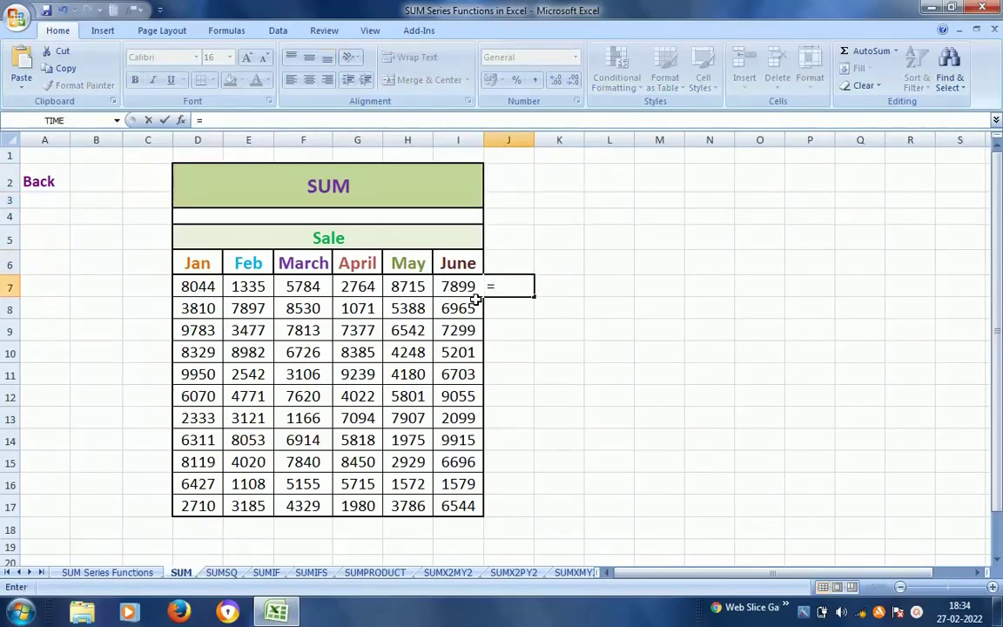
{"action": "type", "text": "SUM("}
{"action": "key", "text": "Left"}
{"action": "key", "text": "Left"}
{"action": "key", "text": "Left"}
{"action": "key", "text": "Left"}
{"action": "key", "text": "Left"}
{"action": "key", "text": "Left"}
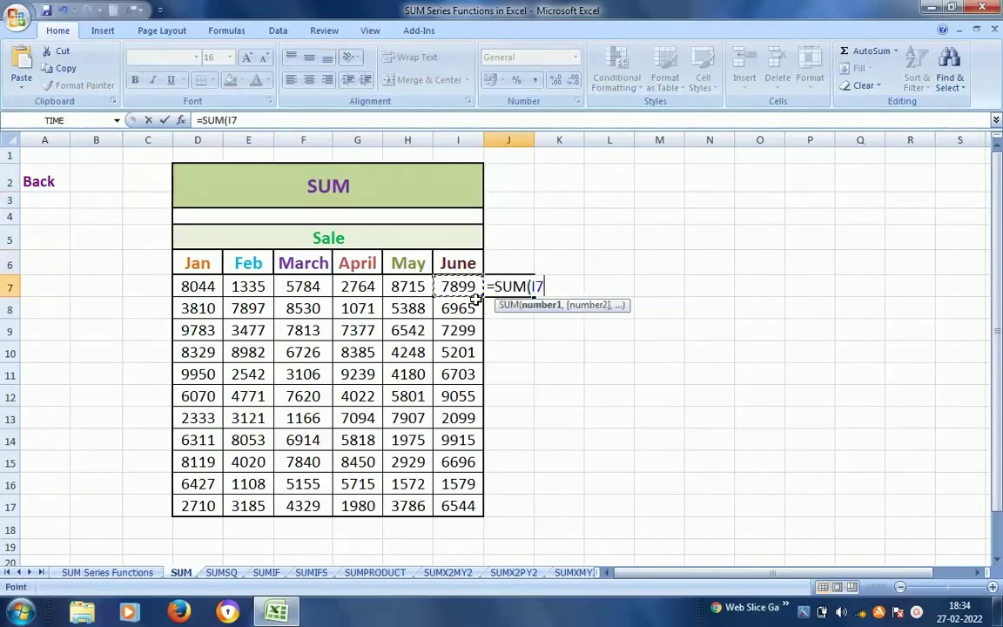
{"action": "key", "text": "shift+Right"}
{"action": "key", "text": "shift+Right"}
{"action": "key", "text": "shift+Right"}
{"action": "key", "text": "shift+Right"}
{"action": "key", "text": "shift+Right"}
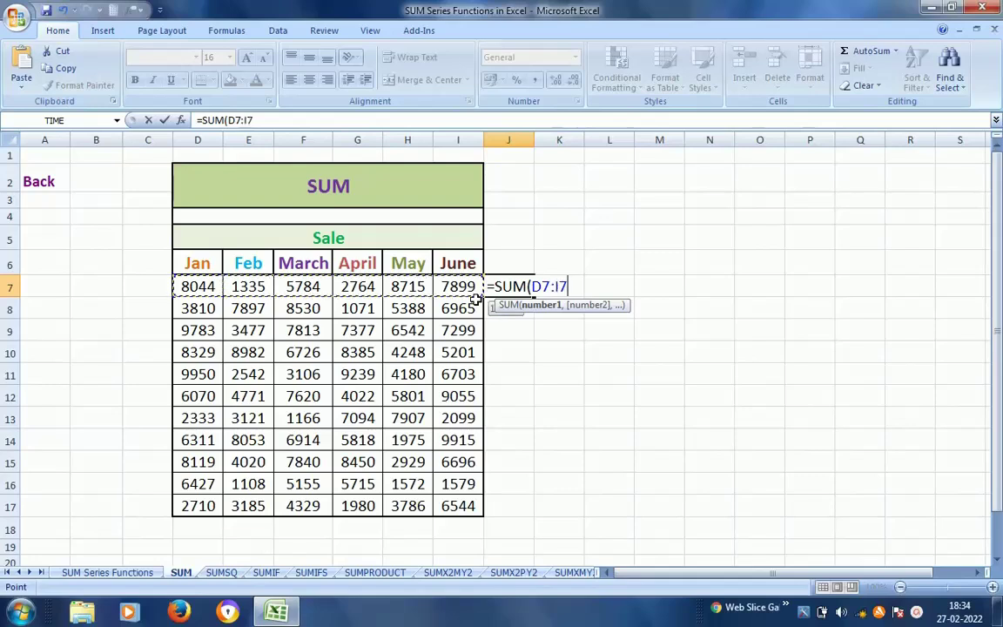
{"action": "key", "text": "Return"}
{"action": "key", "text": "Up"}
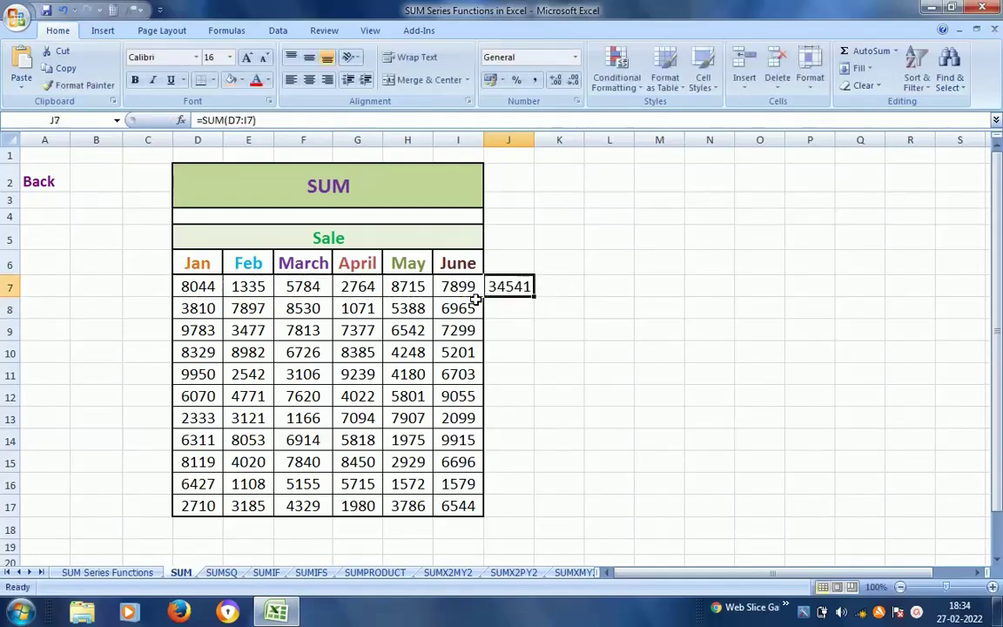
Copy the SUM formula from J7 down through J17 to total every remaining row.
{"action": "key", "text": "ctrl+c"}
{"action": "key", "text": "shift+Down"}
{"action": "key", "text": "shift+Down"}
{"action": "key", "text": "shift+Down"}
{"action": "key", "text": "shift+Down"}
{"action": "key", "text": "shift+Down"}
{"action": "key", "text": "shift+Down"}
{"action": "key", "text": "shift+Down"}
{"action": "key", "text": "shift+Down"}
{"action": "key", "text": "shift+Down"}
{"action": "key", "text": "shift+Down"}
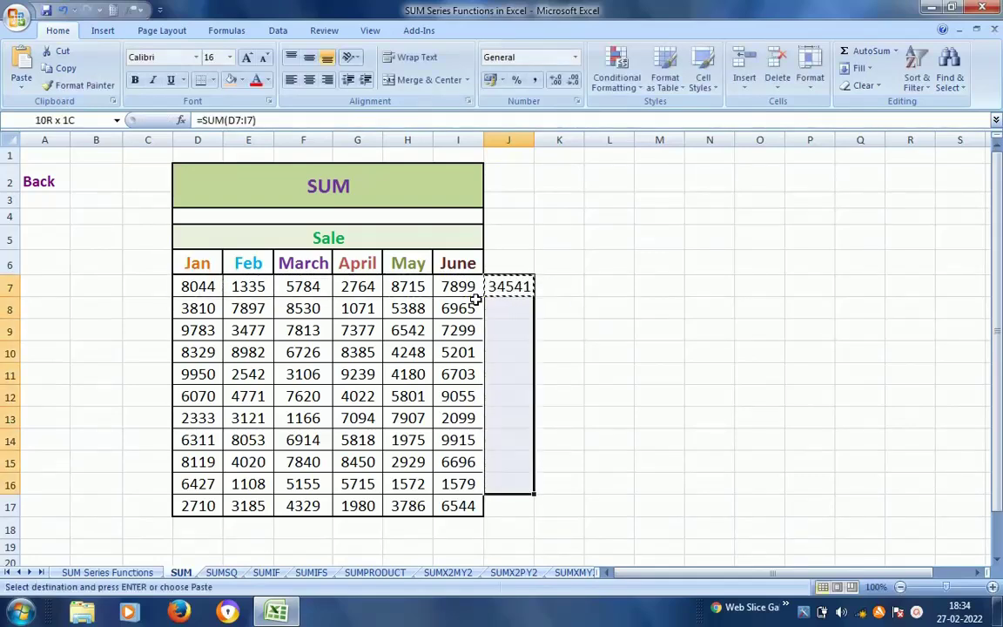
{"action": "key", "text": "ctrl+v"}
{"action": "key", "text": "Escape"}
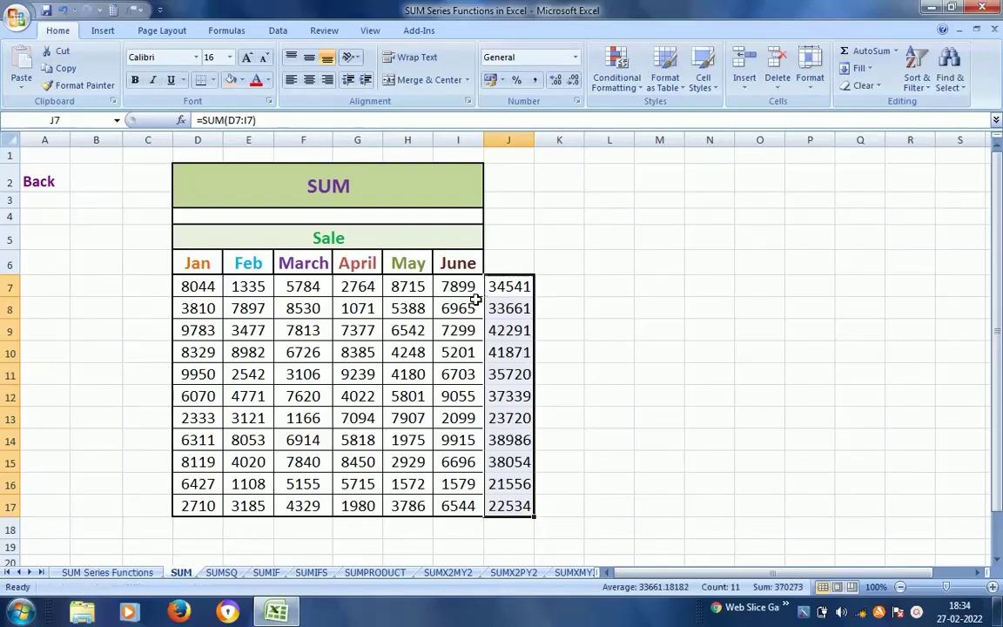
Check the copied SUM formulas in column J and select the row totals J7:J17.
{"action": "key", "text": "shift+Up"}
{"action": "key", "text": "shift+Up"}
{"action": "key", "text": "shift+Up"}
{"action": "key", "text": "shift+Up"}
{"action": "key", "text": "shift+Up"}
{"action": "key", "text": "shift+Up"}
{"action": "key", "text": "shift+Up"}
{"action": "key", "text": "shift+Up"}
{"action": "key", "text": "shift+Up"}
{"action": "key", "text": "shift+Up"}
{"action": "key", "text": "Down"}
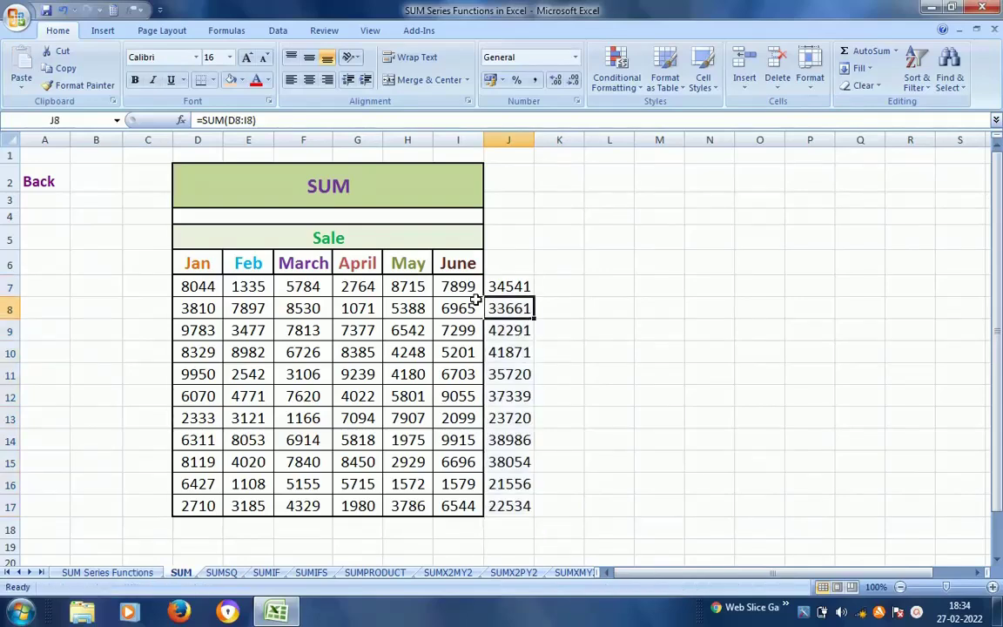
{"action": "key", "text": "Up"}
{"action": "key", "text": "ctrl+shift+Down"}
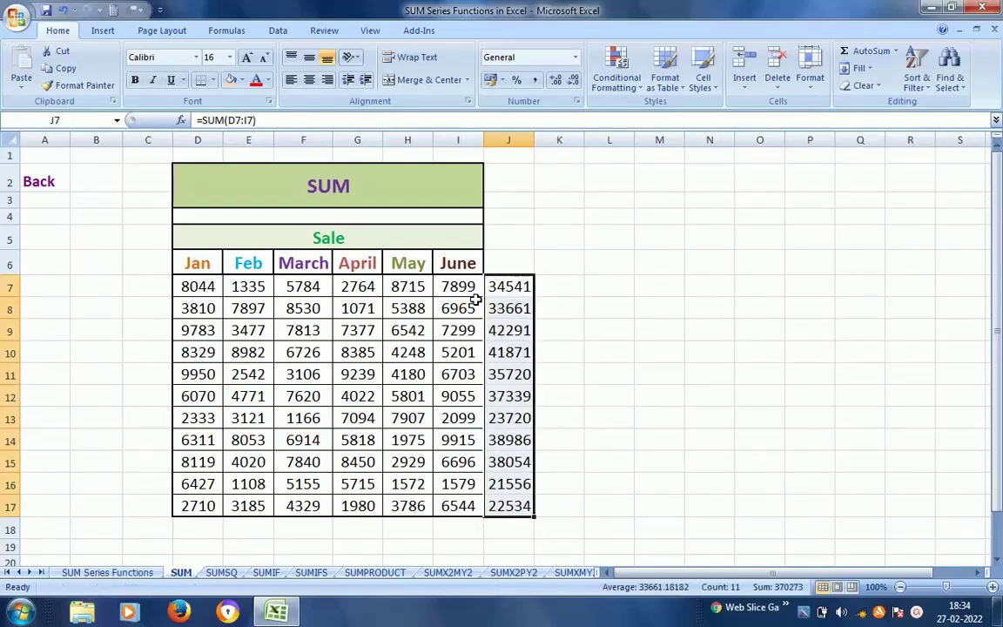
Clear the row total formulas from J7:J17.
{"action": "key", "text": "Delete"}
{"action": "key", "text": "shift+Up"}
{"action": "key", "text": "shift+Up"}
{"action": "key", "text": "shift+Up"}
{"action": "key", "text": "shift+Up"}
{"action": "key", "text": "shift+Up"}
{"action": "key", "text": "shift+Up"}
{"action": "key", "text": "shift+Up"}
{"action": "key", "text": "shift+Up"}
{"action": "key", "text": "shift+Up"}
{"action": "key", "text": "shift+Up"}
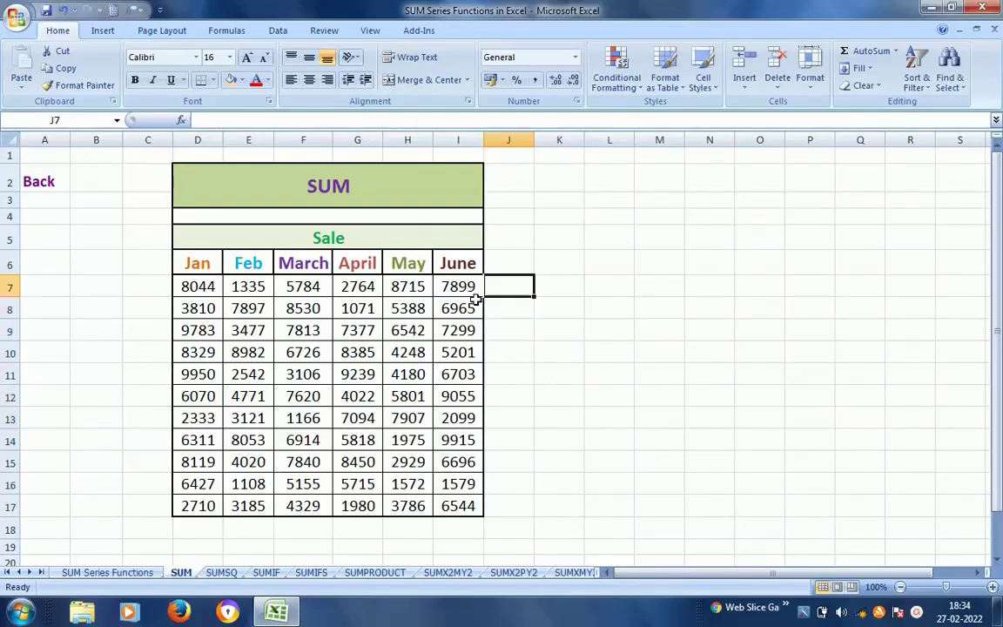
Go through the January to June sales values in row 7 that the total has to cover.
{"action": "key", "text": "Left"}
{"action": "key", "text": "Left"}
{"action": "key", "text": "Left"}
{"action": "key", "text": "Left"}
{"action": "key", "text": "Left"}
{"action": "key", "text": "Left"}
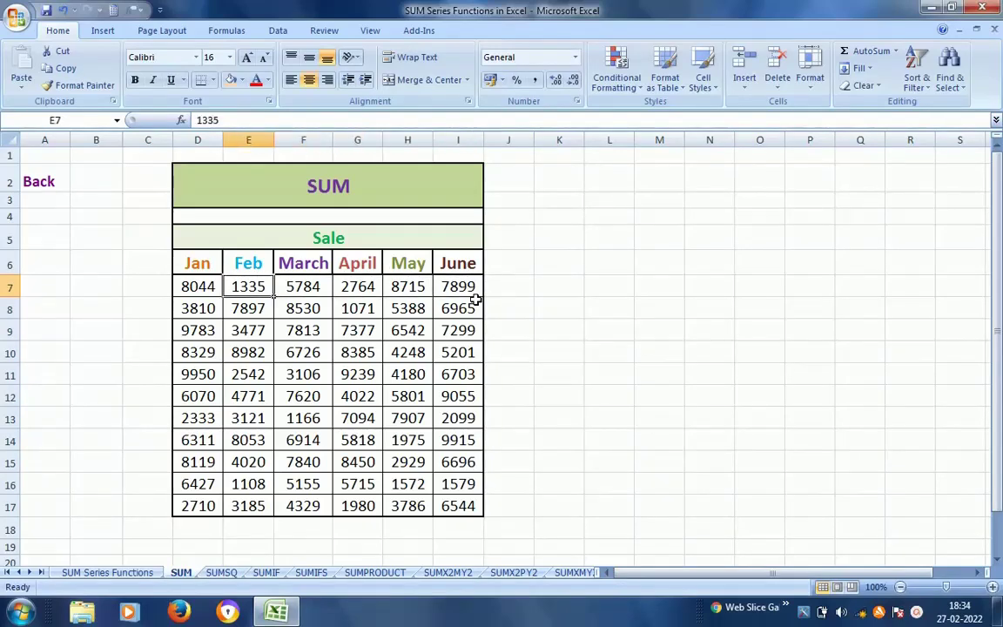
{"action": "key", "text": "Right"}
{"action": "key", "text": "Right"}
{"action": "key", "text": "Right"}
{"action": "key", "text": "Right"}
{"action": "key", "text": "Right"}
{"action": "key", "text": "Right"}
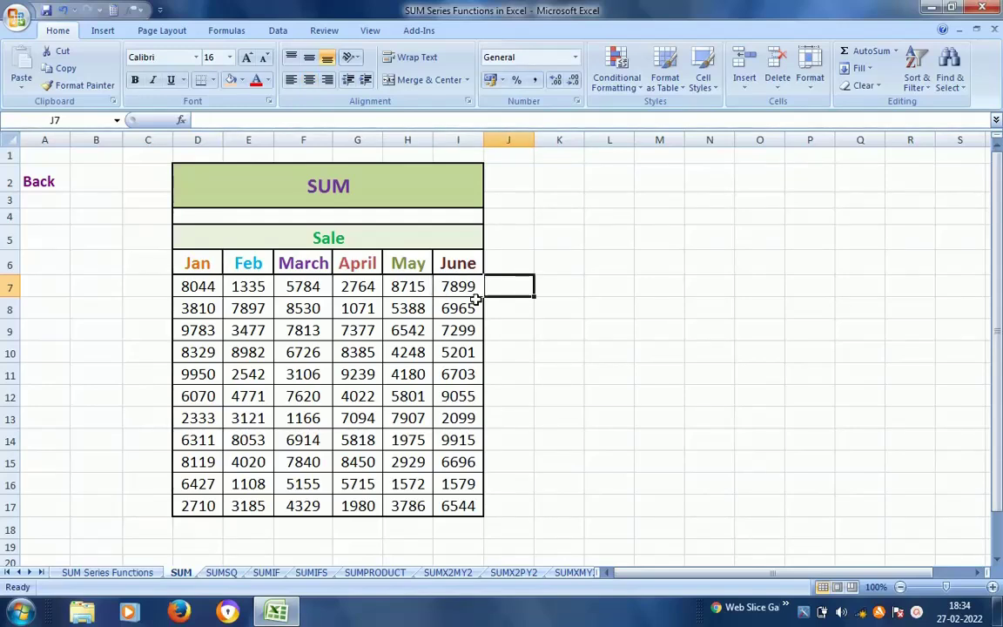
Total row 7 in J7 with AutoSum as =SUM(D7:I7) and copy the formula down through J17.
{"action": "key", "text": "alt+equal"}
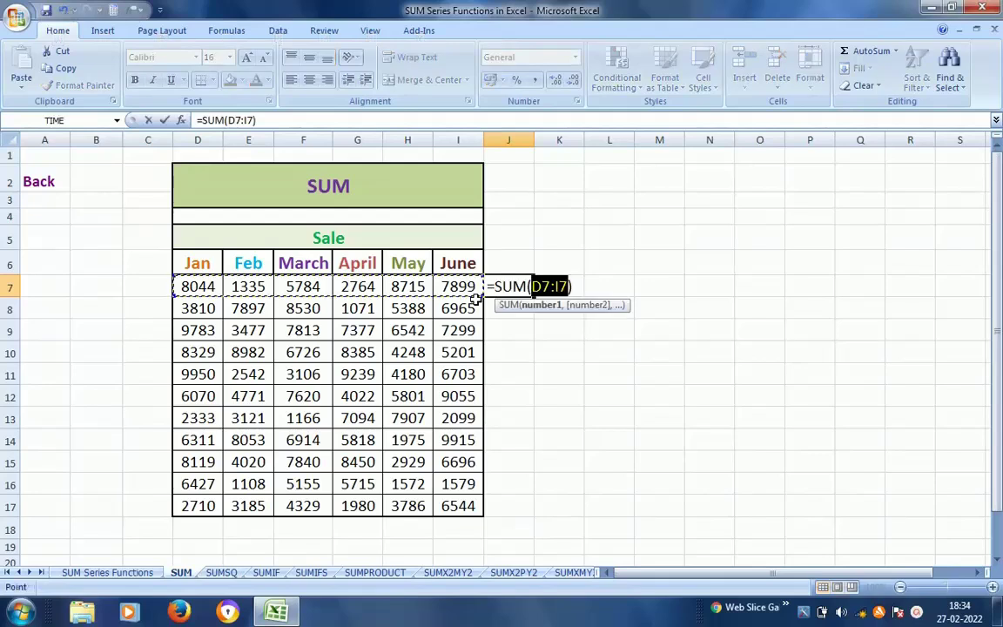
{"action": "key", "text": "Return"}
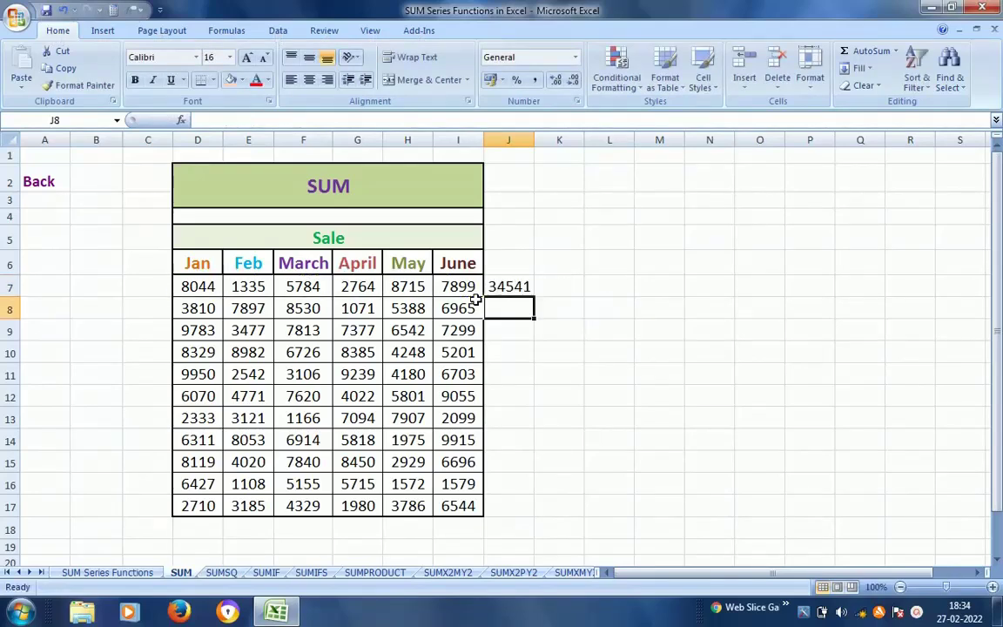
{"action": "key", "text": "Up"}
{"action": "key", "text": "ctrl+c"}
{"action": "key", "text": "shift+Down"}
{"action": "key", "text": "shift+Down"}
{"action": "key", "text": "shift+Down"}
{"action": "key", "text": "shift+Down"}
{"action": "key", "text": "shift+Down"}
{"action": "key", "text": "shift+Down"}
{"action": "key", "text": "shift+Down"}
{"action": "key", "text": "shift+Down"}
{"action": "key", "text": "shift+Down"}
{"action": "key", "text": "shift+Down"}
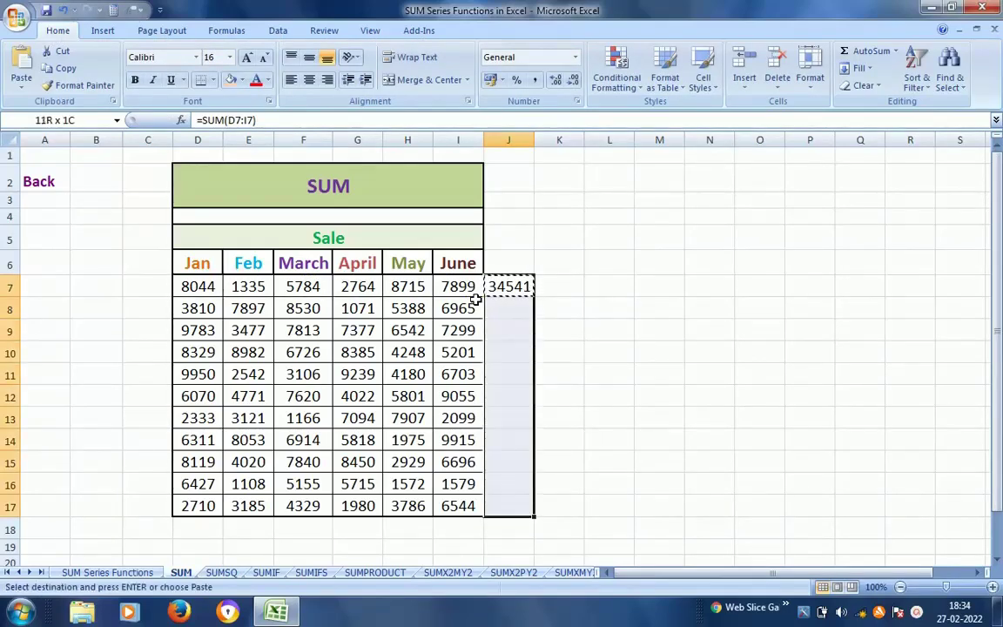
{"action": "key", "text": "ctrl+v"}
{"action": "key", "text": "Escape"}
Total the Jan column in D18 with AutoSum as =SUM(D7:D17).
{"action": "key", "text": "Down"}
{"action": "key", "text": "Down"}
{"action": "key", "text": "Down"}
{"action": "key", "text": "Down"}
{"action": "key", "text": "Down"}
{"action": "key", "text": "Down"}
{"action": "key", "text": "Down"}
{"action": "key", "text": "Down"}
{"action": "key", "text": "Down"}
{"action": "key", "text": "Down"}
{"action": "key", "text": "Down"}
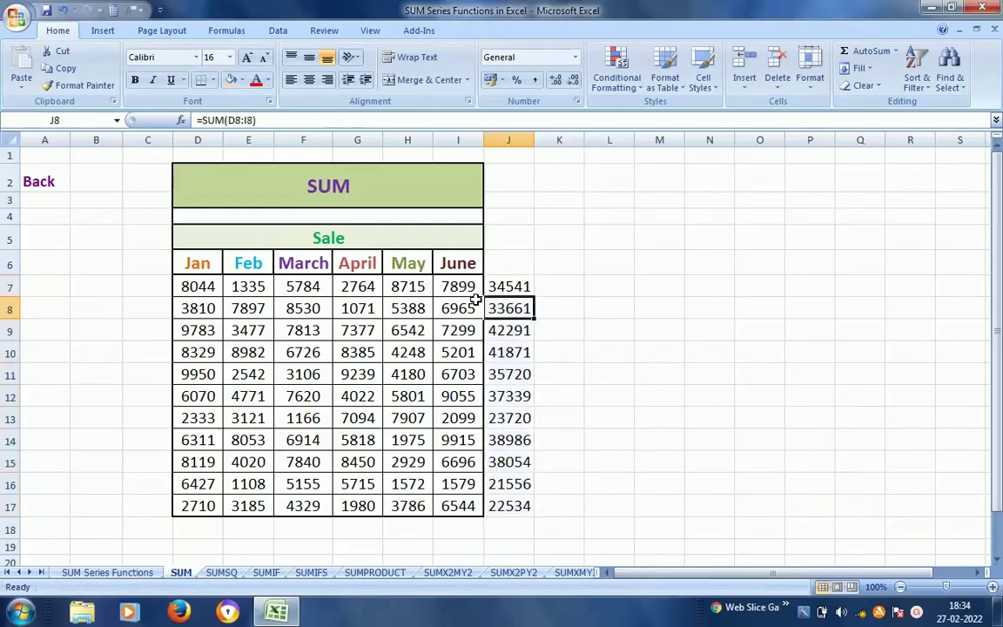
{"action": "key", "text": "Left"}
{"action": "key", "text": "Left"}
{"action": "key", "text": "Left"}
{"action": "key", "text": "Left"}
{"action": "key", "text": "Left"}
{"action": "key", "text": "Left"}
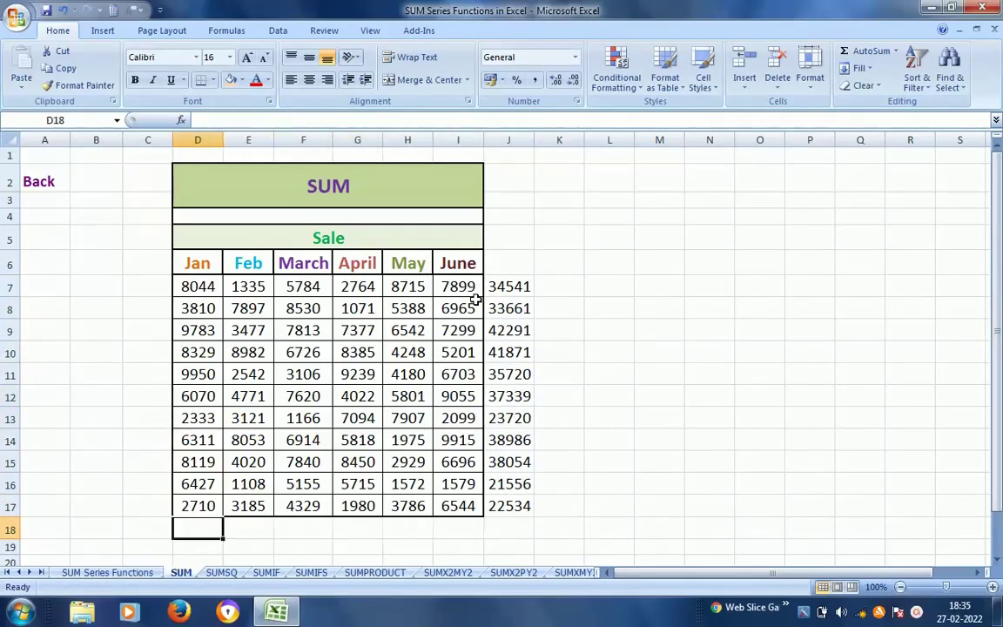
{"action": "key", "text": "alt+equal"}
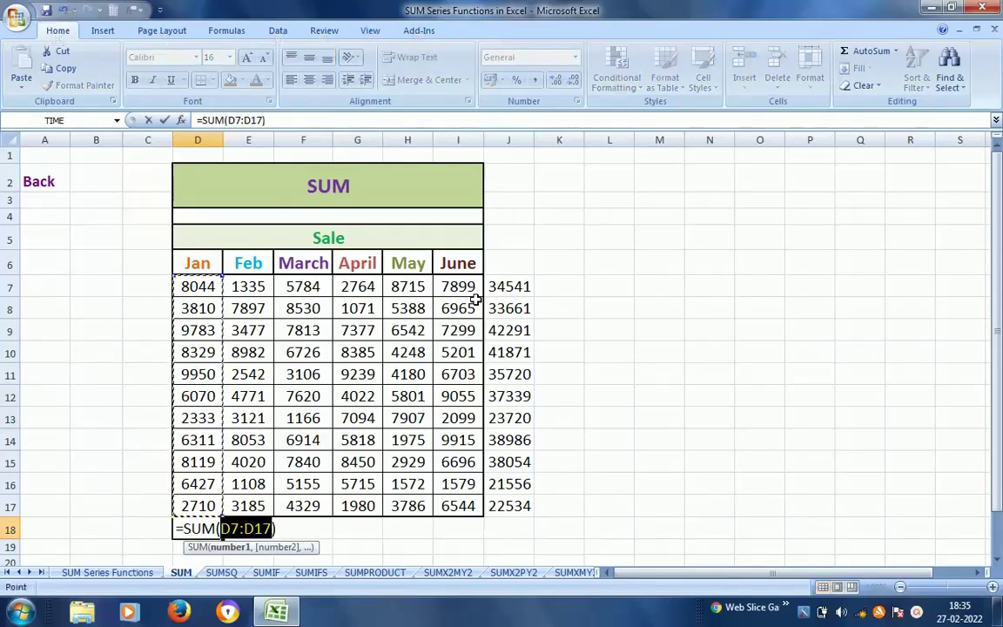
{"action": "key", "text": "ctrl+Return"}
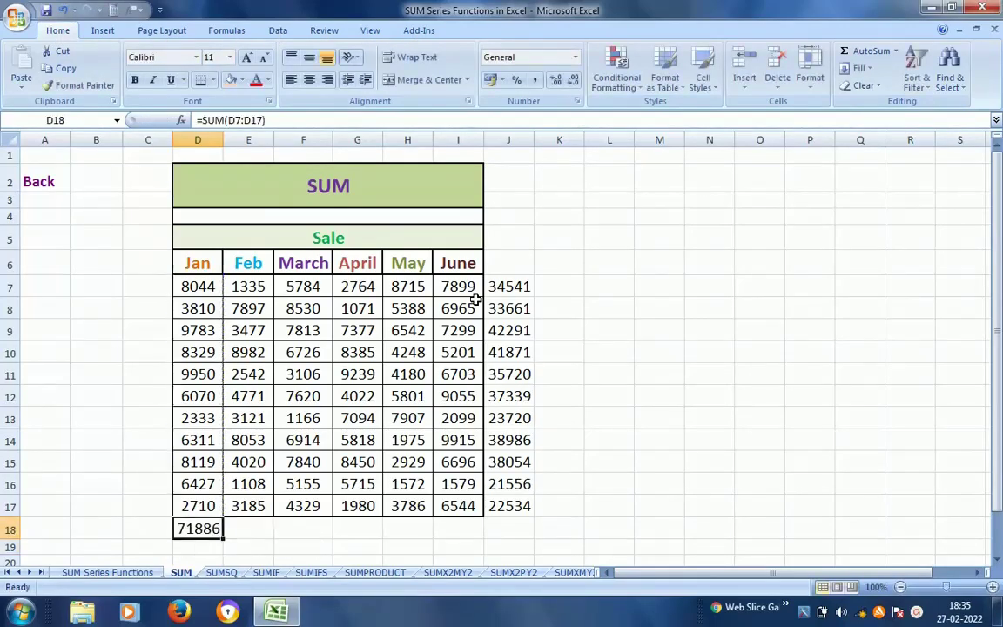
Copy the column total from D18 across through I18 for the Feb to June columns.
{"action": "key", "text": "ctrl+c"}
{"action": "key", "text": "shift+Right"}
{"action": "key", "text": "shift+Right"}
{"action": "key", "text": "shift+Right"}
{"action": "key", "text": "shift+Right"}
{"action": "key", "text": "shift+Right"}
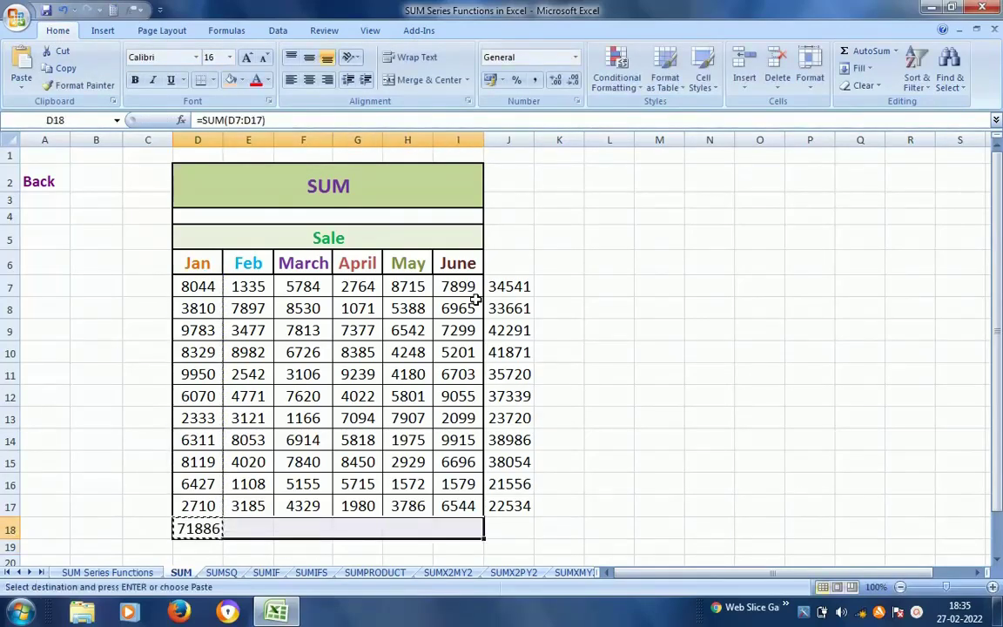
{"action": "key", "text": "Return"}
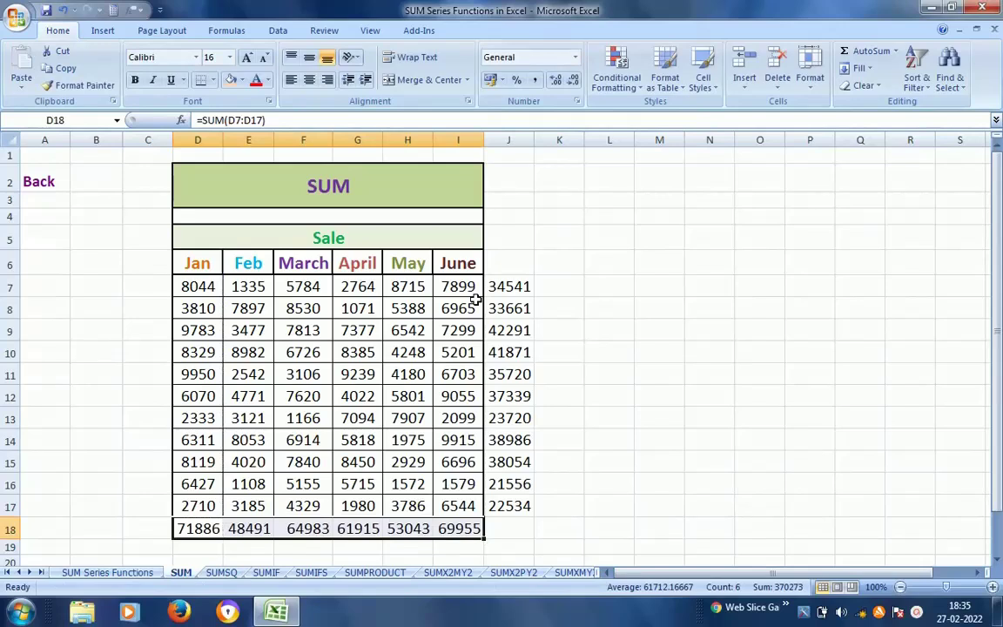
Return to the SUM Series Functions index sheet and open the SUMSQ example from its list.
{"action": "left_click", "coordinate": [338, 201]}
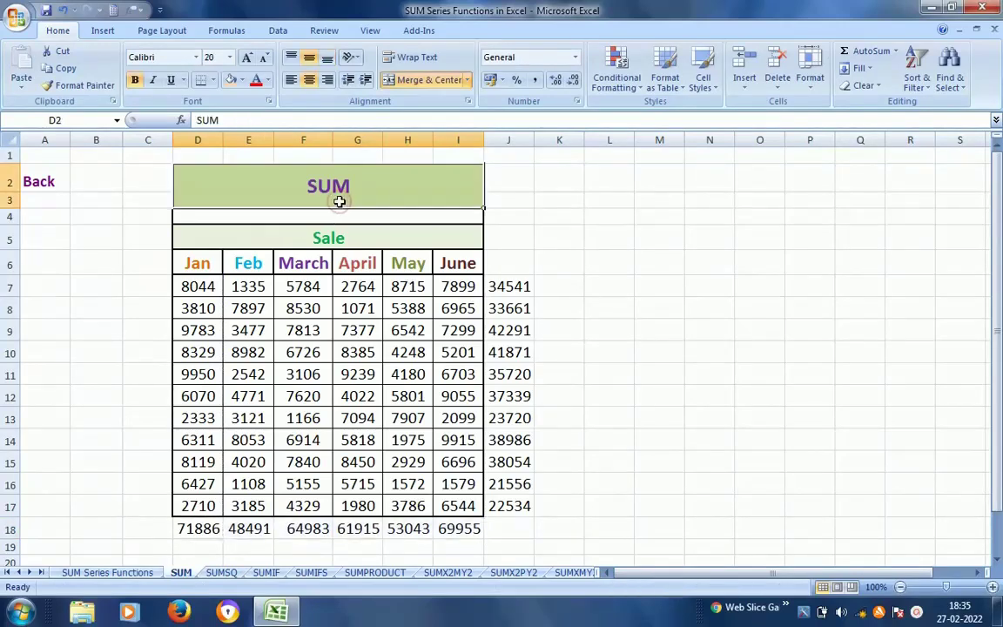
{"action": "left_click", "coordinate": [39, 183]}
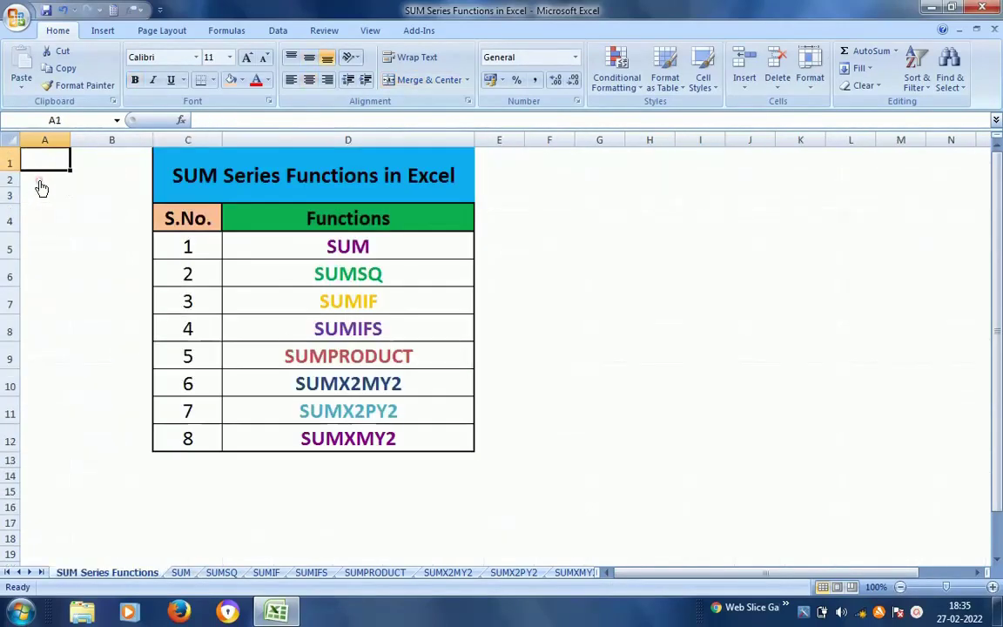
{"action": "left_click", "coordinate": [352, 275]}
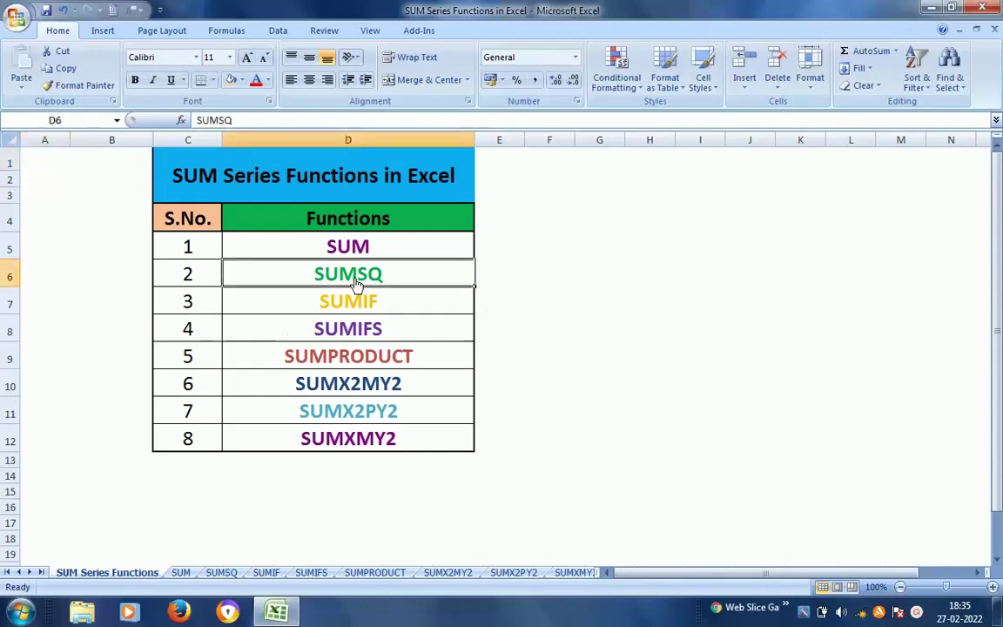
{"action": "left_click", "coordinate": [350, 263]}
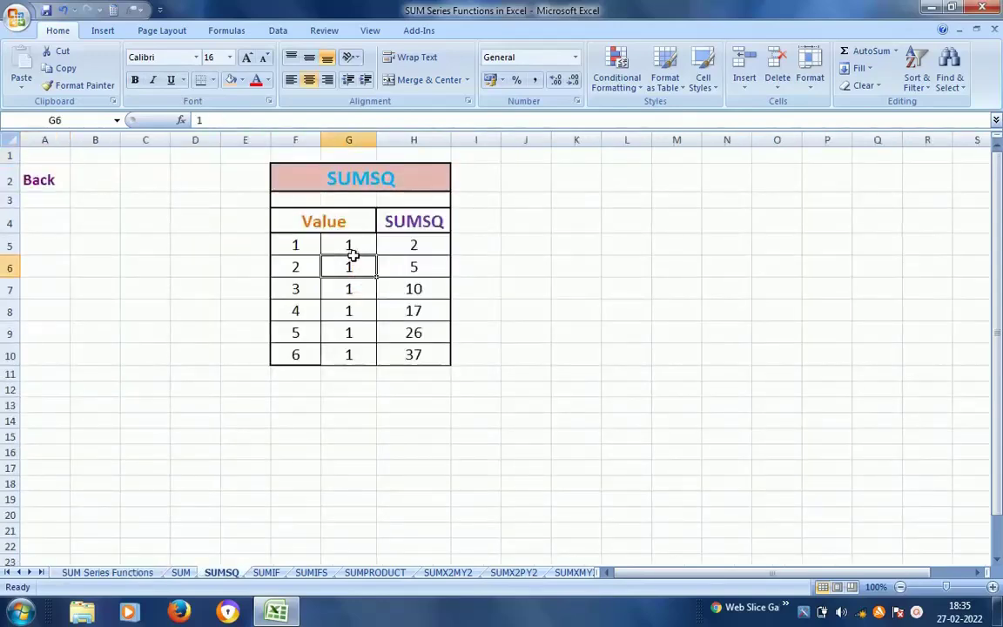
Clear the existing SUMSQ results from H5:H10.
{"action": "left_click", "coordinate": [386, 246]}
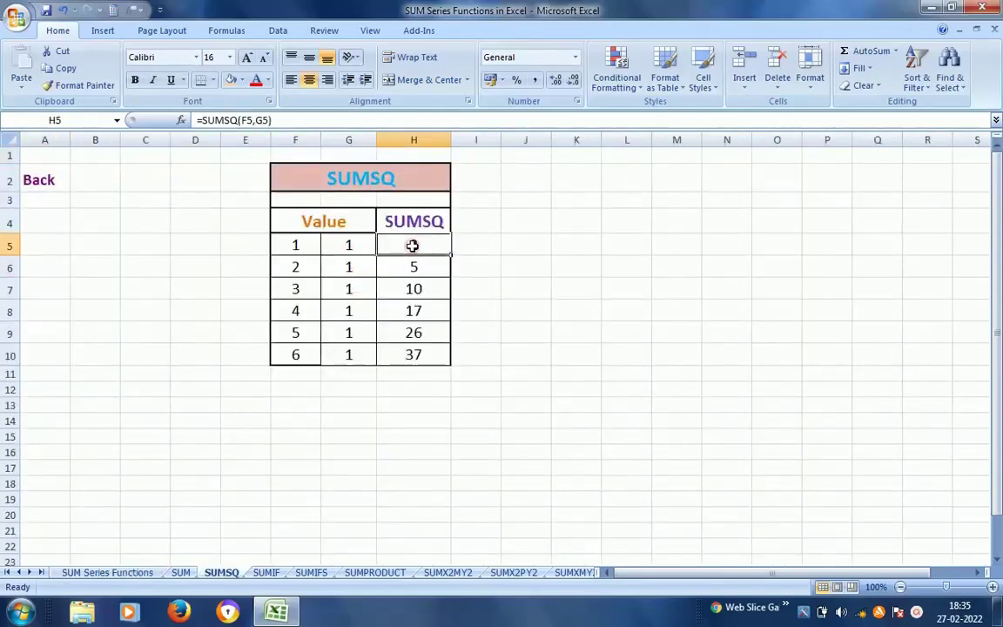
{"action": "key", "text": "shift+Down"}
{"action": "key", "text": "shift+Down"}
{"action": "key", "text": "shift+Down"}
{"action": "key", "text": "shift+Down"}
{"action": "key", "text": "shift+Down"}
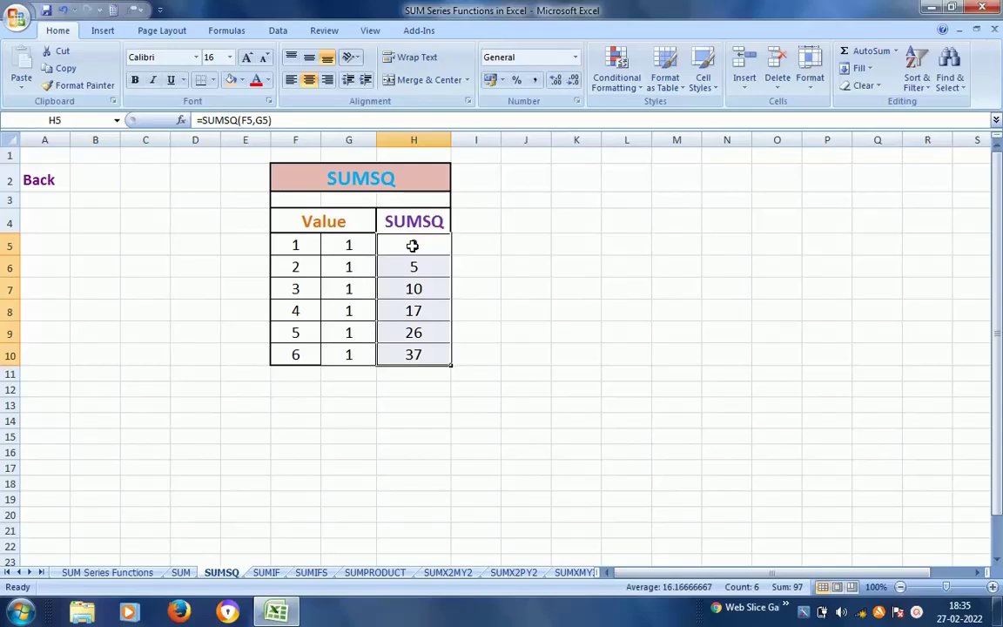
{"action": "key", "text": "Delete"}
Enter the formula =SUMSQ(F5,G5) in cell H5 to sum the squares of the row's two values.
{"action": "key", "text": "Down"}
{"action": "key", "text": "Up"}
{"action": "key", "text": "Up"}
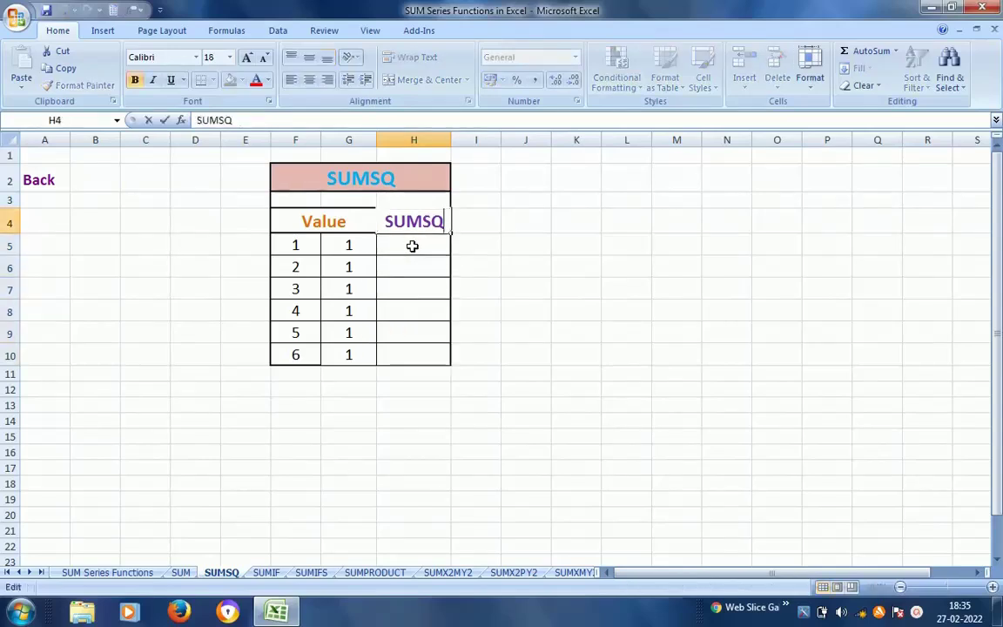
{"action": "key", "text": "Down"}
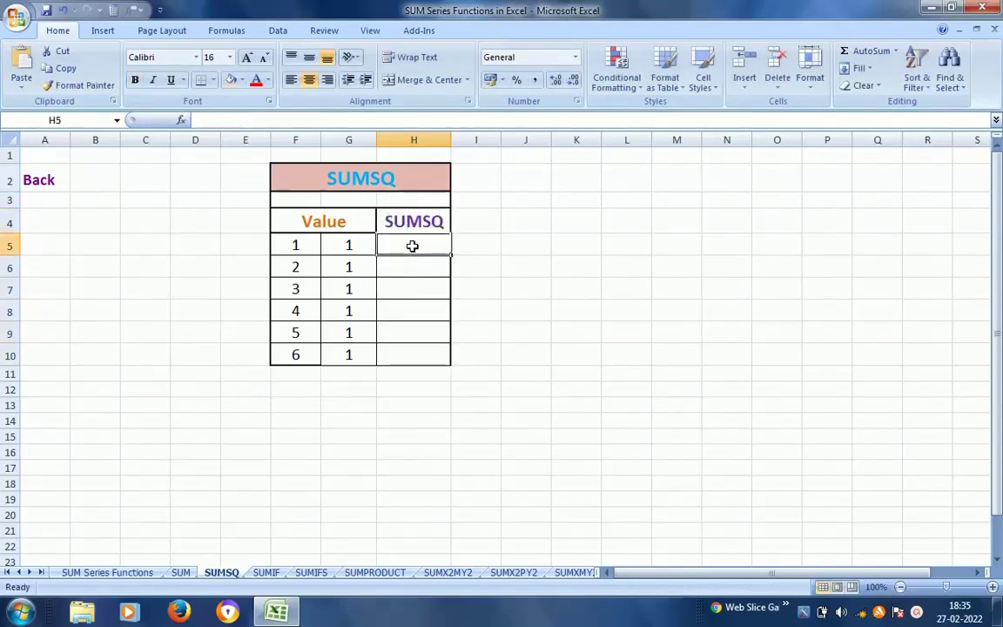
{"action": "type", "text": "=SUMSQ"}
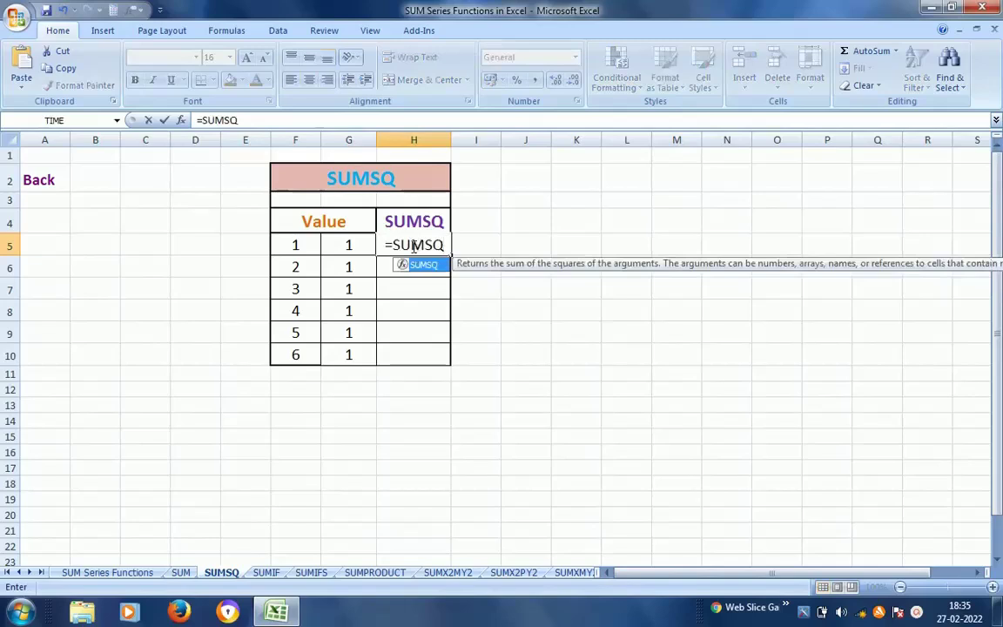
{"action": "type", "text": "("}
{"action": "key", "text": "Left"}
{"action": "key", "text": "Left"}
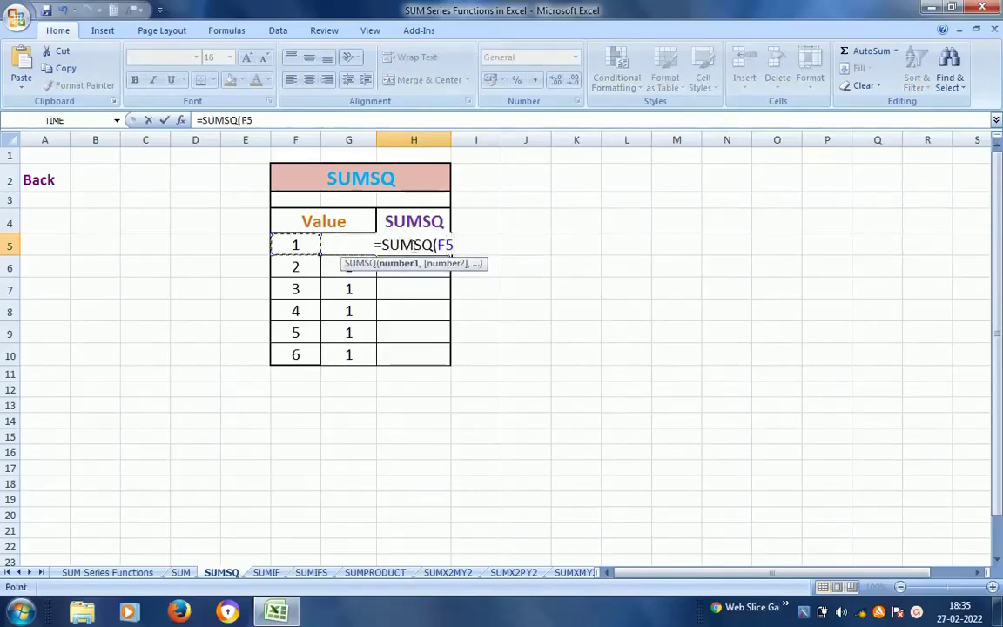
{"action": "type", "text": ","}
{"action": "key", "text": "Left"}
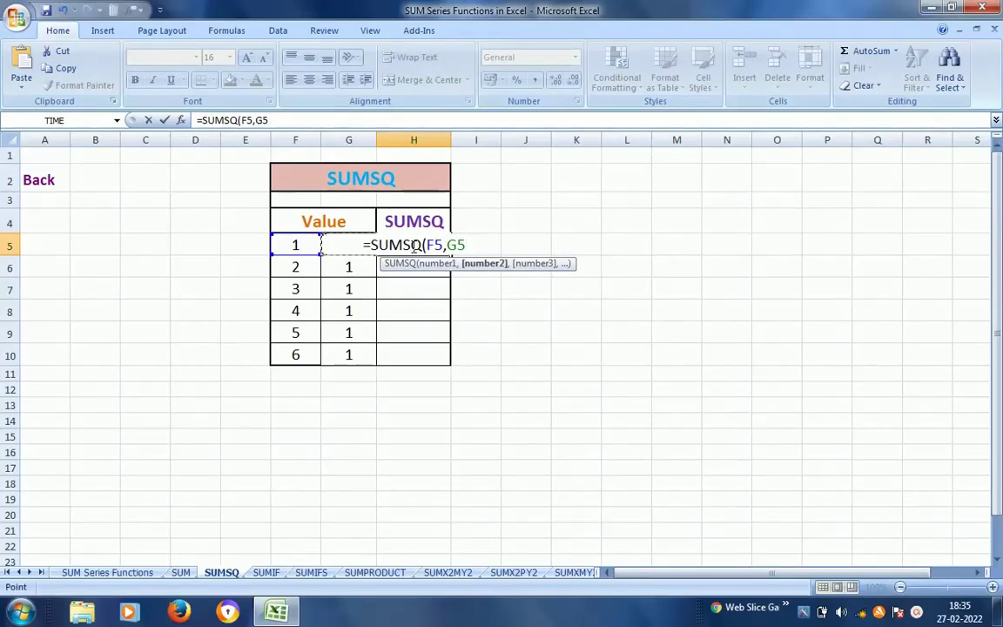
{"action": "key", "text": "ctrl+Return"}
Copy the SUMSQ formula from H5 down through H10.
{"action": "key", "text": "ctrl+c"}
{"action": "key", "text": "shift+Down"}
{"action": "key", "text": "shift+Down"}
{"action": "key", "text": "shift+Down"}
{"action": "key", "text": "shift+Down"}
{"action": "key", "text": "shift+Down"}
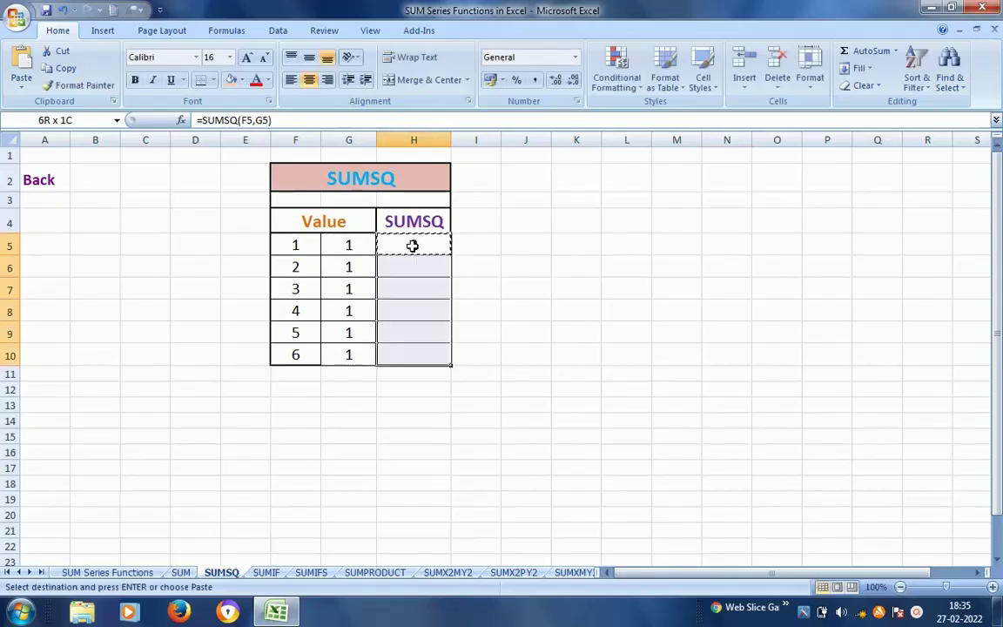
{"action": "key", "text": "ctrl+v"}
{"action": "key", "text": "Escape"}
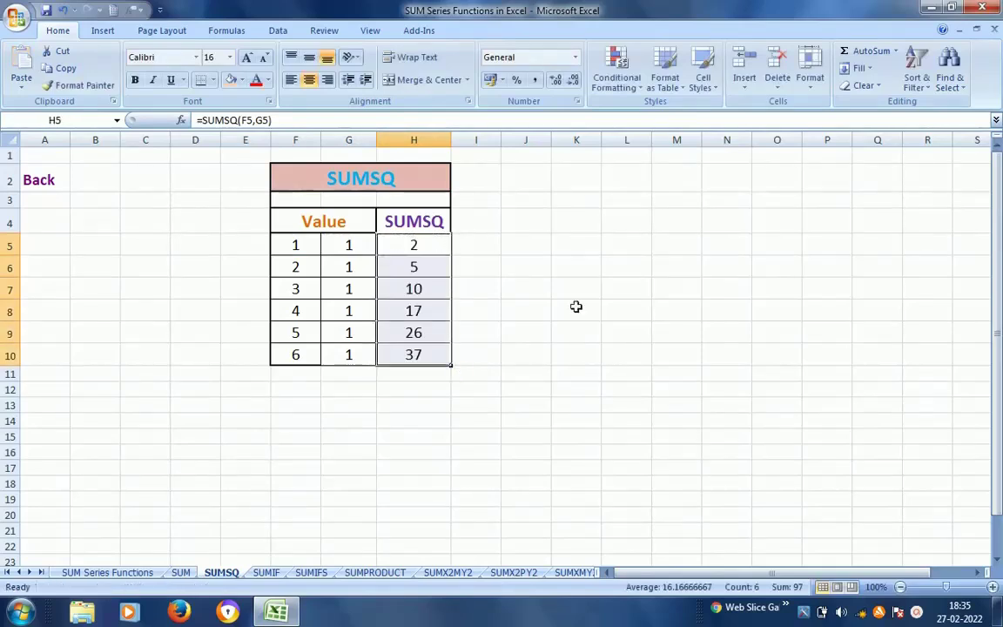
Review the copied SUMSQ formulas and results in H5:H10.
{"action": "left_click", "coordinate": [489, 271]}
{"action": "key", "text": "Left"}
{"action": "key", "text": "Left"}
{"action": "key", "text": "Up"}
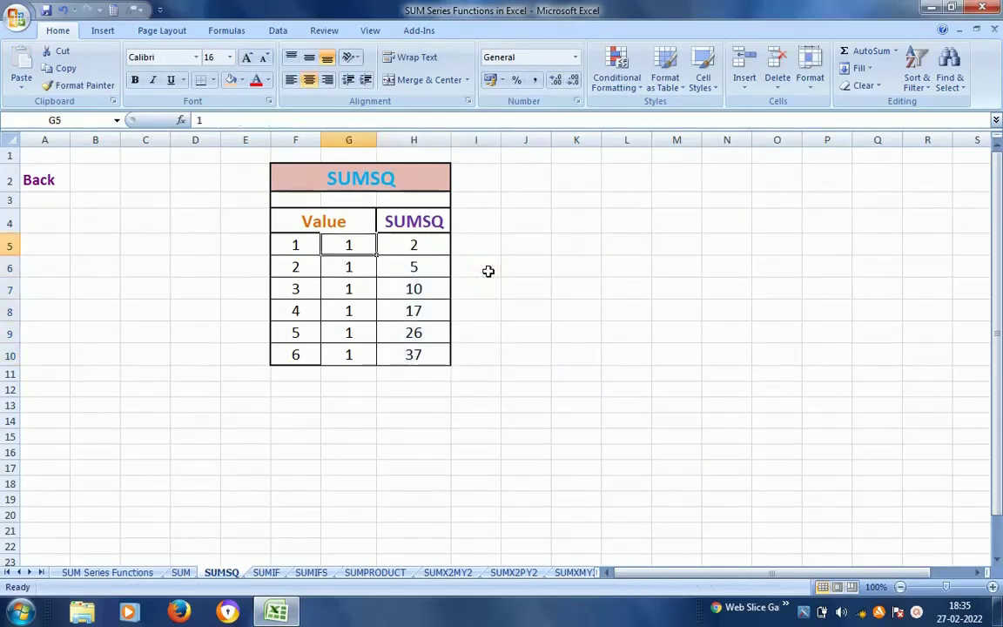
{"action": "key", "text": "Left"}
{"action": "key", "text": "Right"}
{"action": "key", "text": "Right"}
{"action": "key", "text": "Right"}
{"action": "key", "text": "Left"}
{"action": "key", "text": "Down"}
{"action": "key", "text": "Down"}
{"action": "key", "text": "Down"}
{"action": "key", "text": "Down"}
{"action": "key", "text": "Down"}
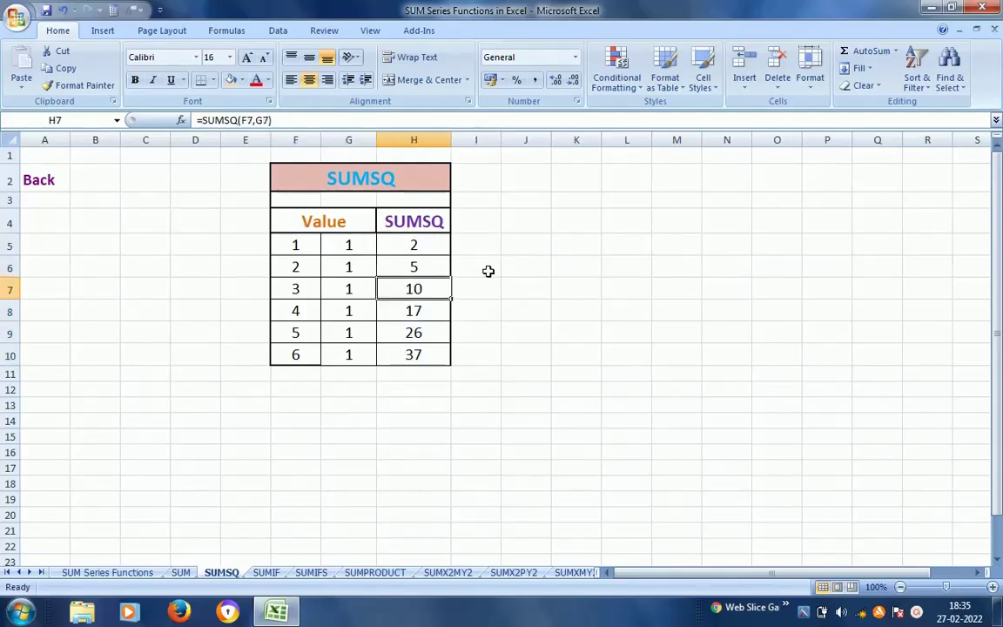
{"action": "key", "text": "Up"}
{"action": "key", "text": "Up"}
{"action": "key", "text": "Up"}
{"action": "key", "text": "Up"}
{"action": "key", "text": "Up"}
{"action": "key", "text": "Up"}
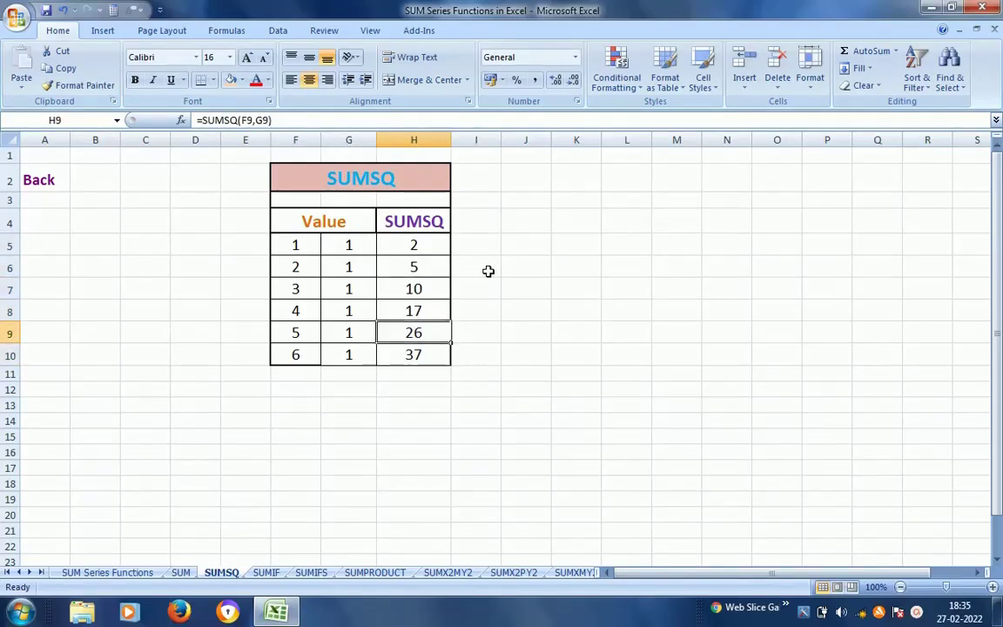
{"action": "key", "text": "Down"}
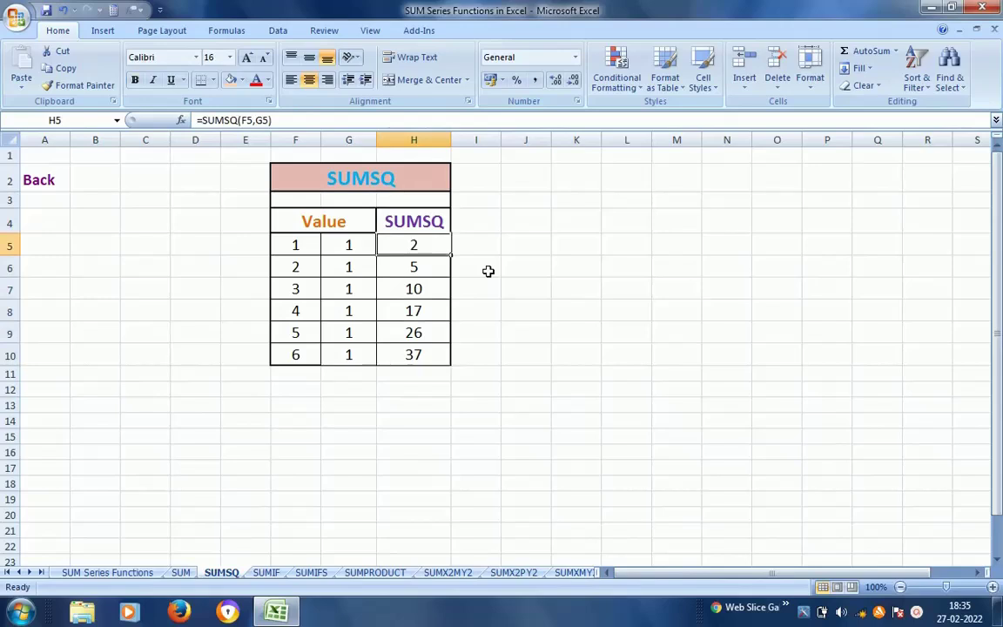
Compare the values in F5 and G5 with the SUMSQ result in H5.
{"action": "key", "text": "Left"}
{"action": "key", "text": "Left"}
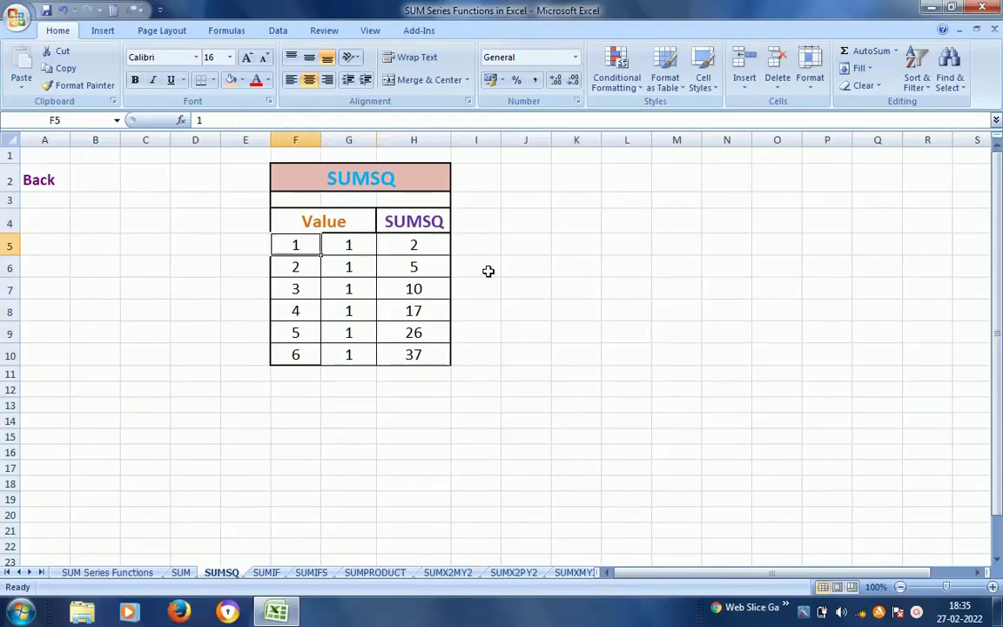
{"action": "key", "text": "Right"}
{"action": "key", "text": "Right"}
{"action": "key", "text": "Left"}
{"action": "key", "text": "Left"}
{"action": "key", "text": "Right"}
{"action": "key", "text": "Left"}
{"action": "key", "text": "Right"}
{"action": "key", "text": "Right"}
{"action": "key", "text": "Left"}
{"action": "key", "text": "Left"}
{"action": "key", "text": "Right"}
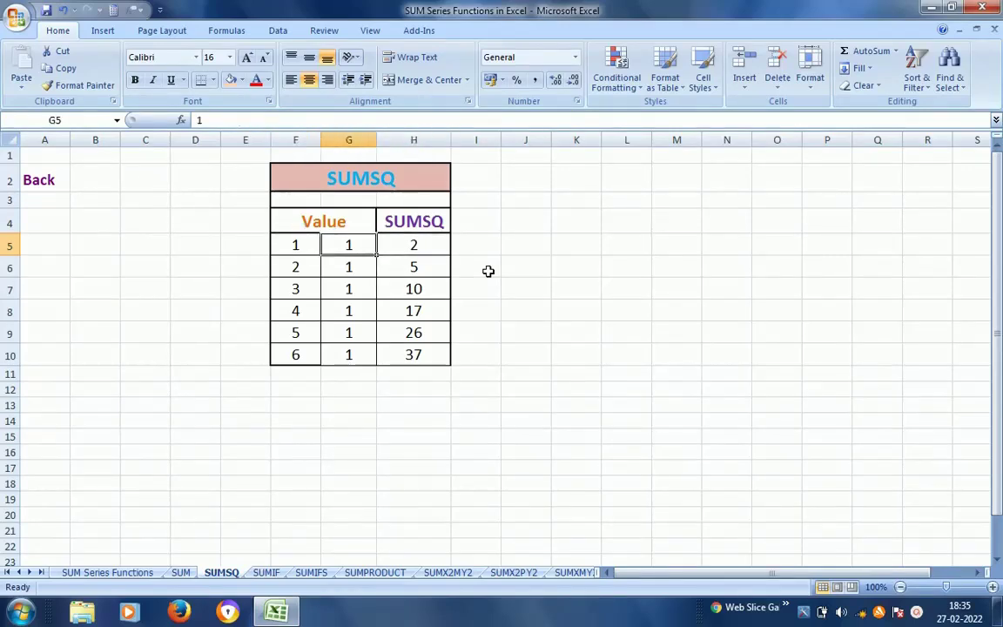
{"action": "key", "text": "Right"}
Compare the values in F6 and G6 with the SUMSQ result in H6, ending on F7.
{"action": "key", "text": "Down"}
{"action": "key", "text": "Left"}
{"action": "key", "text": "Left"}
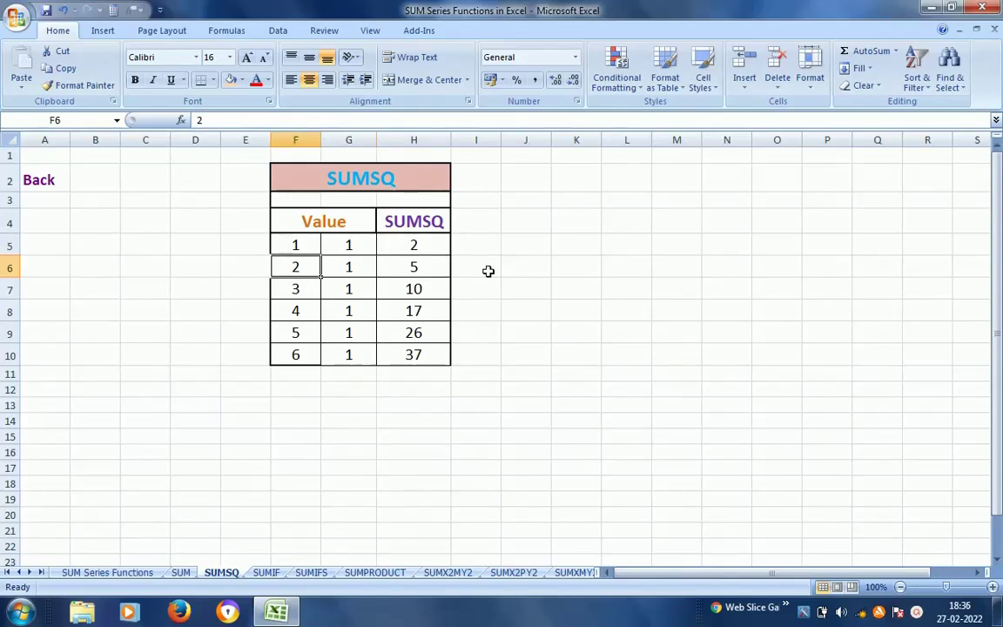
{"action": "key", "text": "Right"}
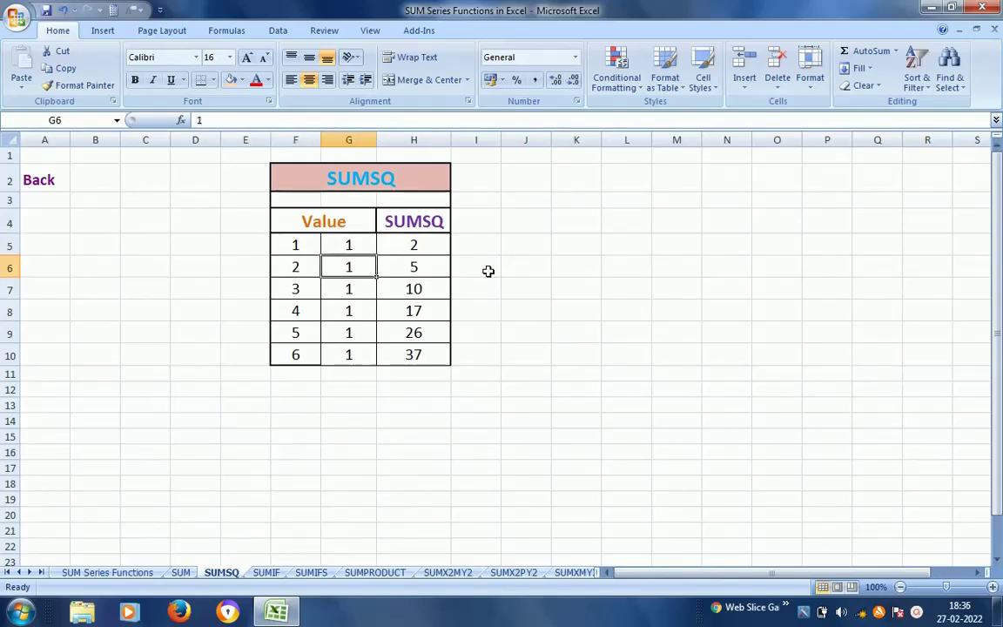
{"action": "key", "text": "Left"}
{"action": "key", "text": "Right"}
{"action": "key", "text": "Right"}
{"action": "key", "text": "Right"}
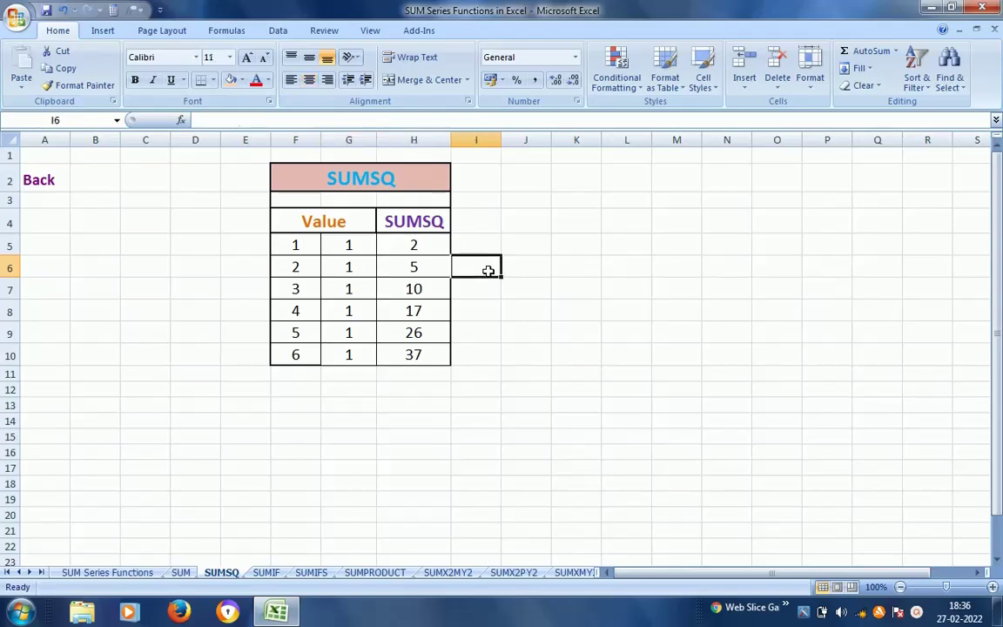
{"action": "key", "text": "Left"}
{"action": "key", "text": "Left"}
{"action": "key", "text": "Left"}
{"action": "key", "text": "Down"}
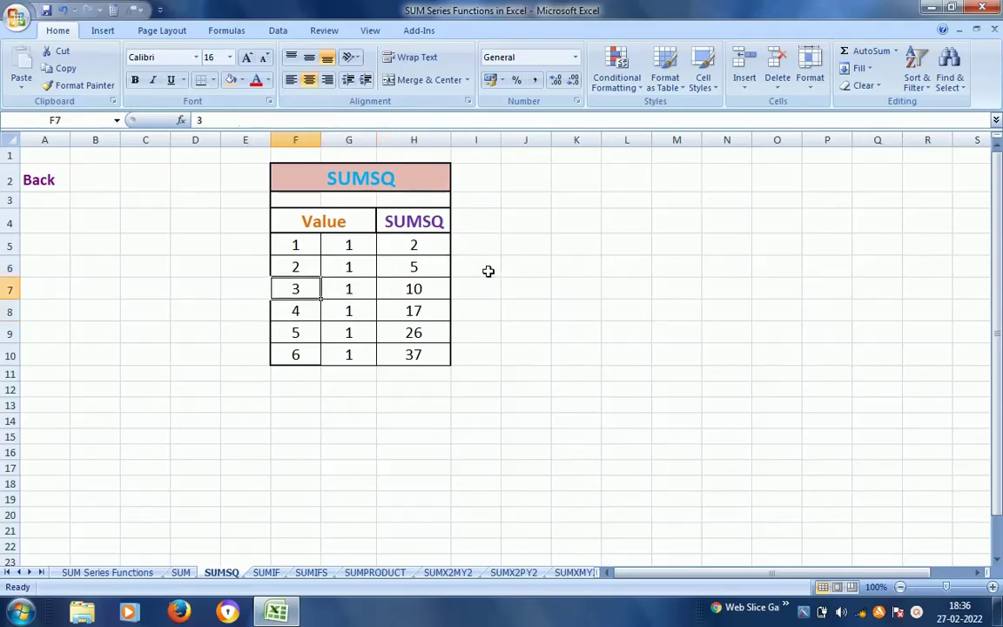
Compare the values in F7 and G7 with the SUMSQ result in H7, and recheck the formula in H5.
{"action": "key", "text": "Right"}
{"action": "key", "text": "Right"}
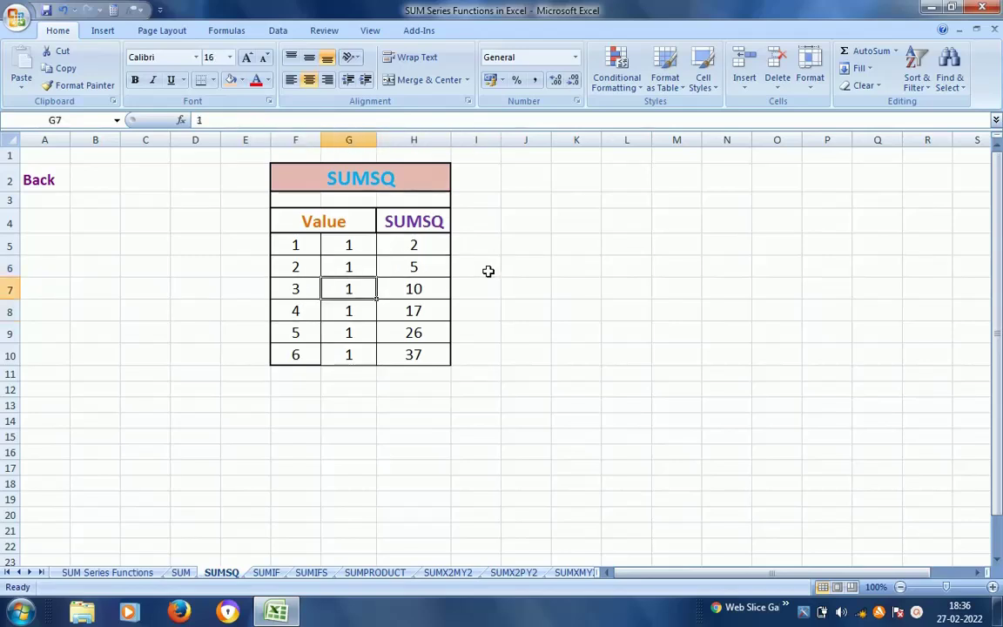
{"action": "key", "text": "Up"}
{"action": "key", "text": "Up"}
{"action": "key", "text": "Up"}
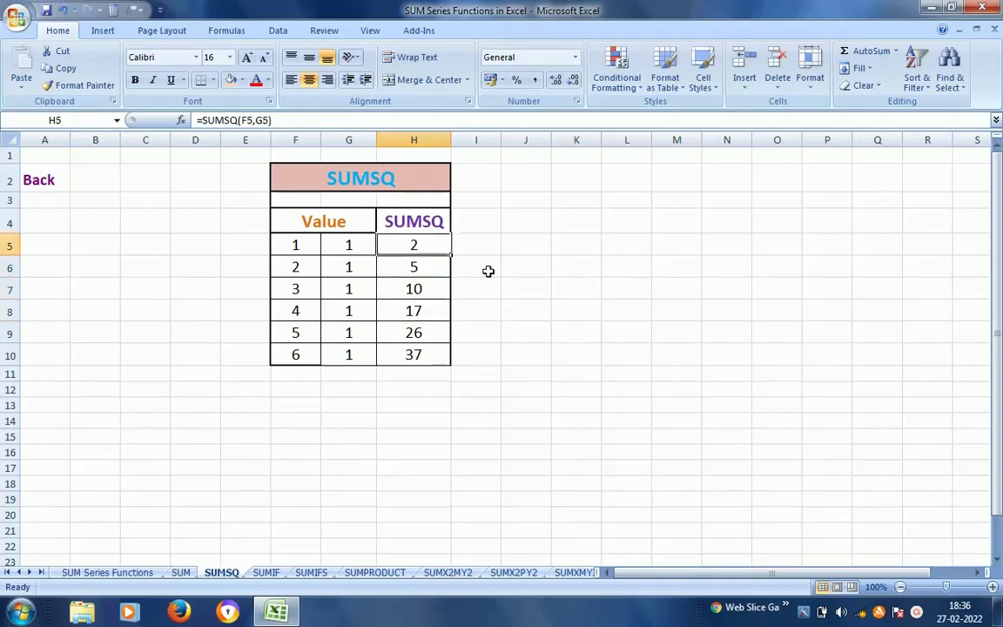
{"action": "key", "text": "Left"}
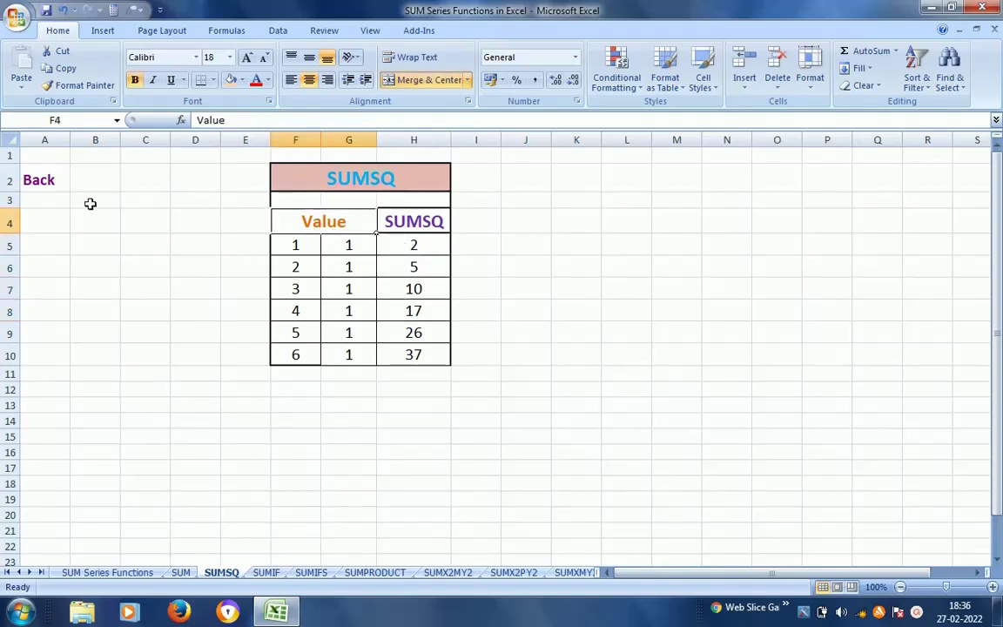
Return to the function index, open the SUMIF worksheet and select the Jan criterion in K6.
{"action": "left_click", "coordinate": [43, 182]}
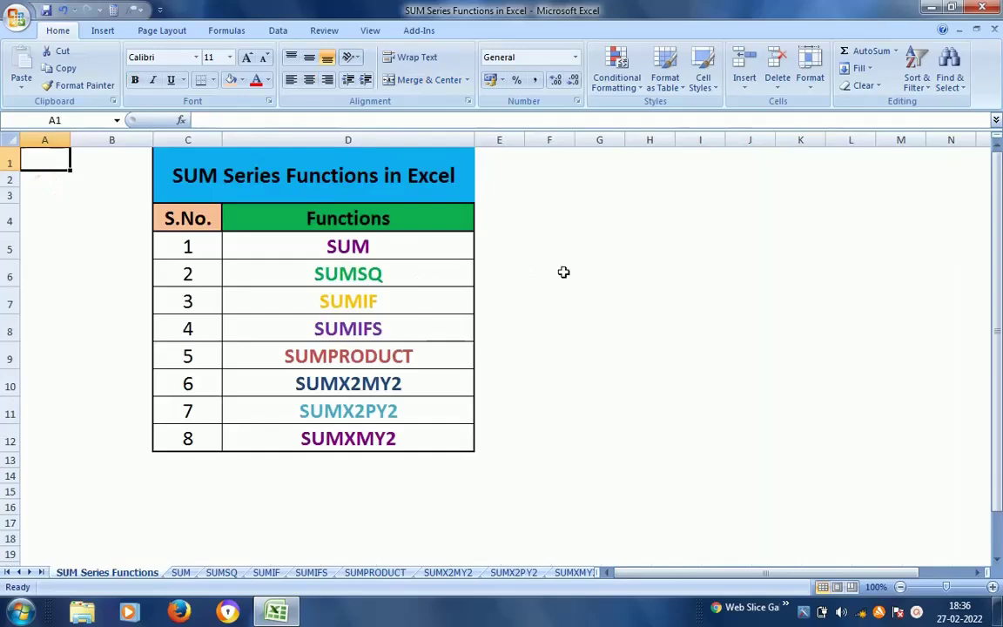
{"action": "left_click", "coordinate": [370, 304]}
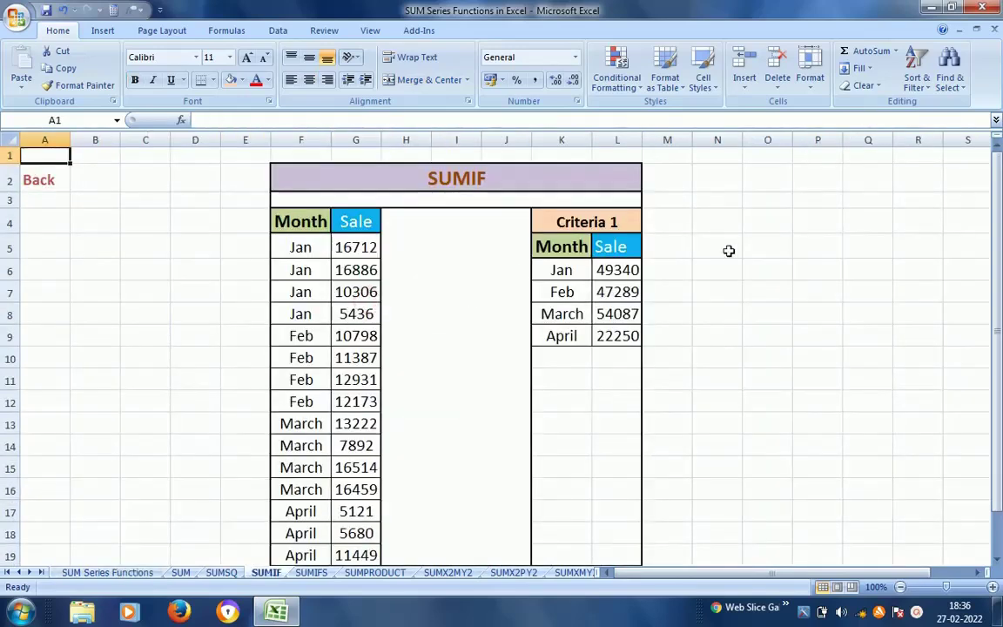
{"action": "left_click", "coordinate": [584, 271]}
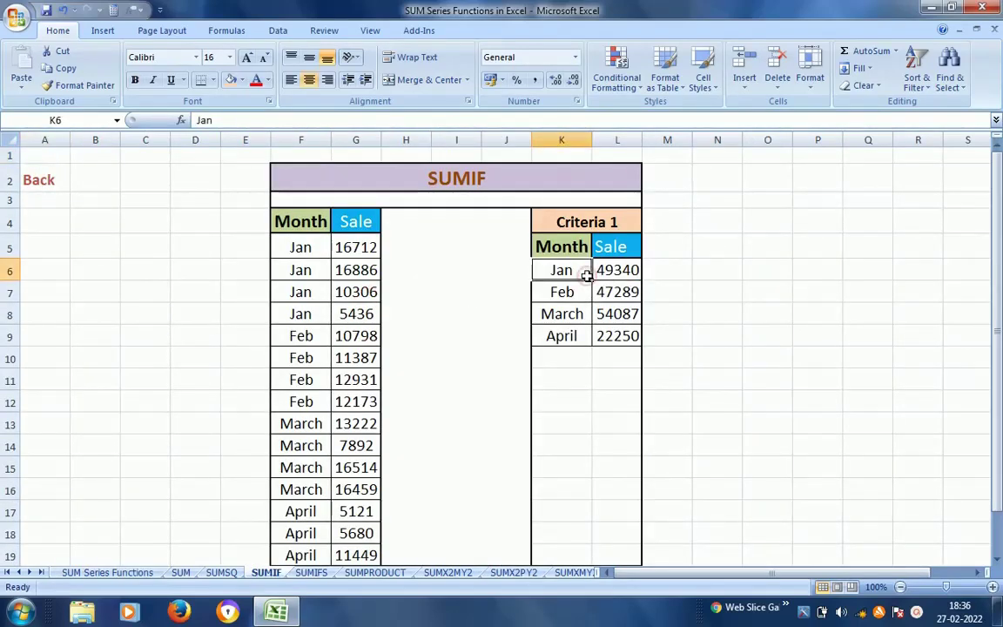
Examine the Criteria 1 table's heading and first month, and the source data's Month heading in F4.
{"action": "key", "text": "Up"}
{"action": "key", "text": "Up"}
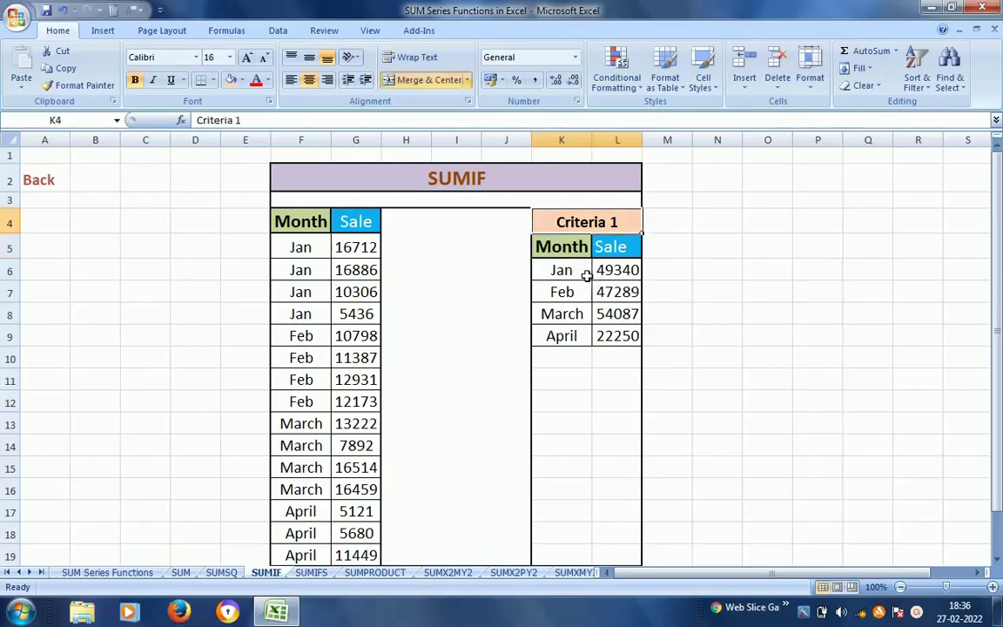
{"action": "key", "text": "Down"}
{"action": "key", "text": "Down"}
{"action": "key", "text": "Down"}
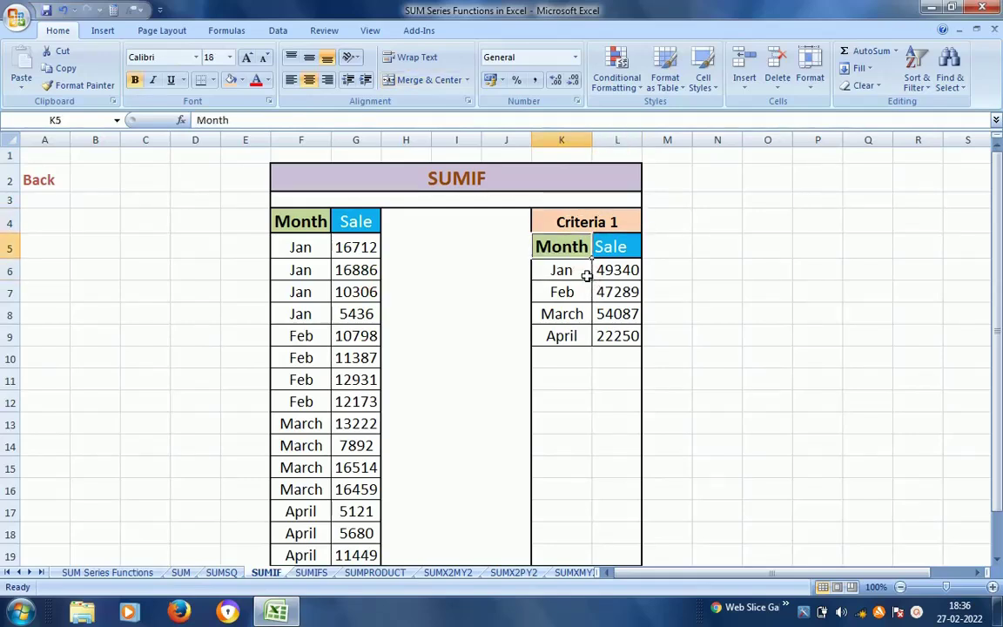
{"action": "key", "text": "Down"}
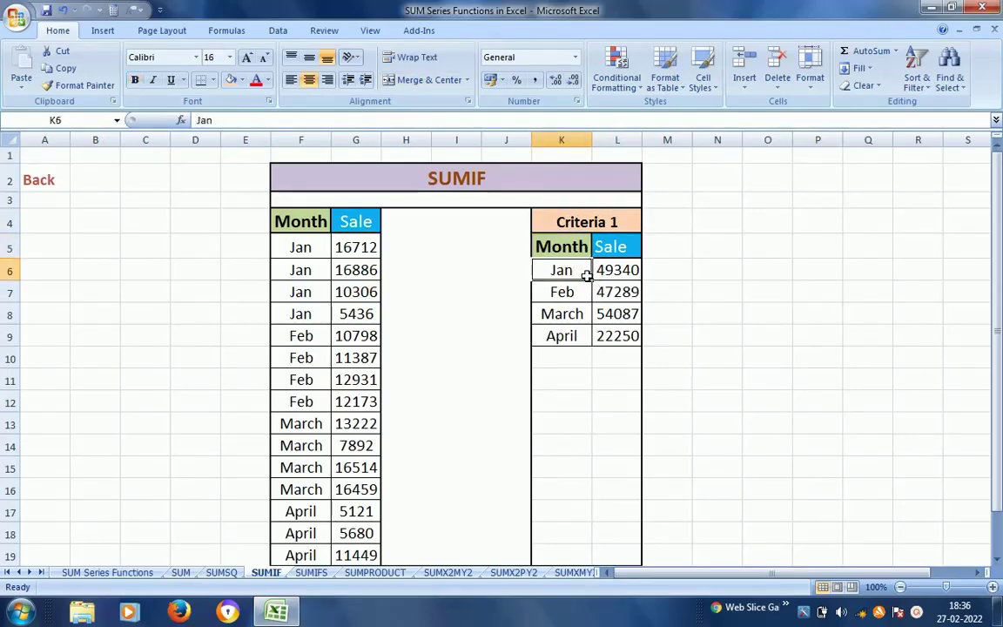
{"action": "key", "text": "Up"}
{"action": "key", "text": "Up"}
{"action": "key", "text": "Up"}
{"action": "key", "text": "Down"}
{"action": "key", "text": "Left"}
{"action": "key", "text": "Left"}
{"action": "key", "text": "Left"}
{"action": "key", "text": "Left"}
{"action": "key", "text": "Left"}
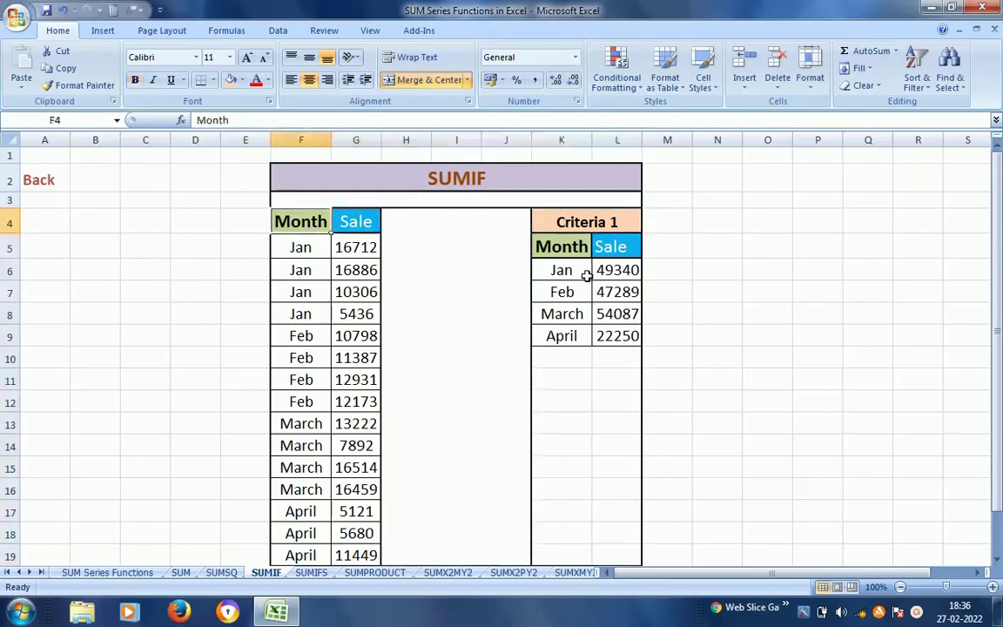
{"action": "key", "text": "Left"}
{"action": "key", "text": "Right"}
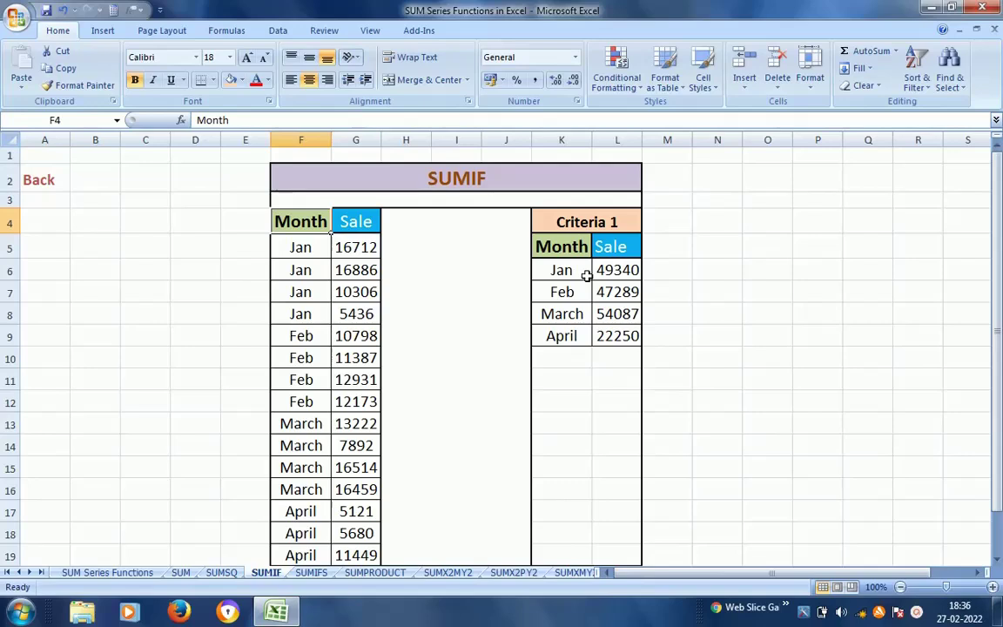
Clear the existing SUMIF results for all four months in L6:L9.
{"action": "key", "text": "Right"}
{"action": "key", "text": "Right"}
{"action": "key", "text": "Right"}
{"action": "key", "text": "Right"}
{"action": "key", "text": "Right"}
{"action": "key", "text": "Right"}
{"action": "key", "text": "Down"}
{"action": "key", "text": "Down"}
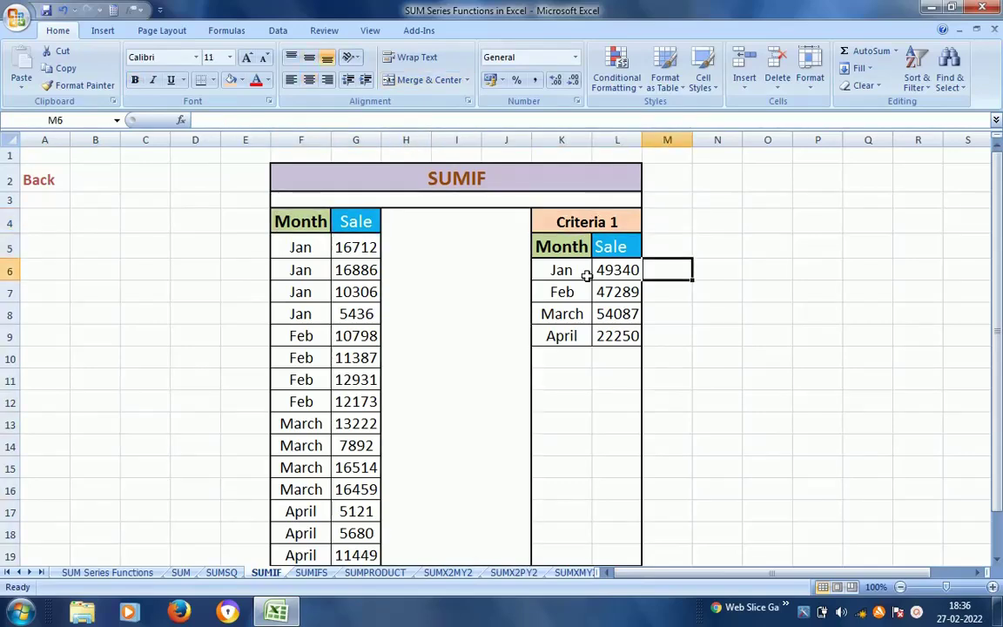
{"action": "key", "text": "Left"}
{"action": "key", "text": "Left"}
{"action": "key", "text": "Right"}
{"action": "key", "text": "shift+Down"}
{"action": "key", "text": "shift+Down"}
{"action": "key", "text": "shift+Down"}
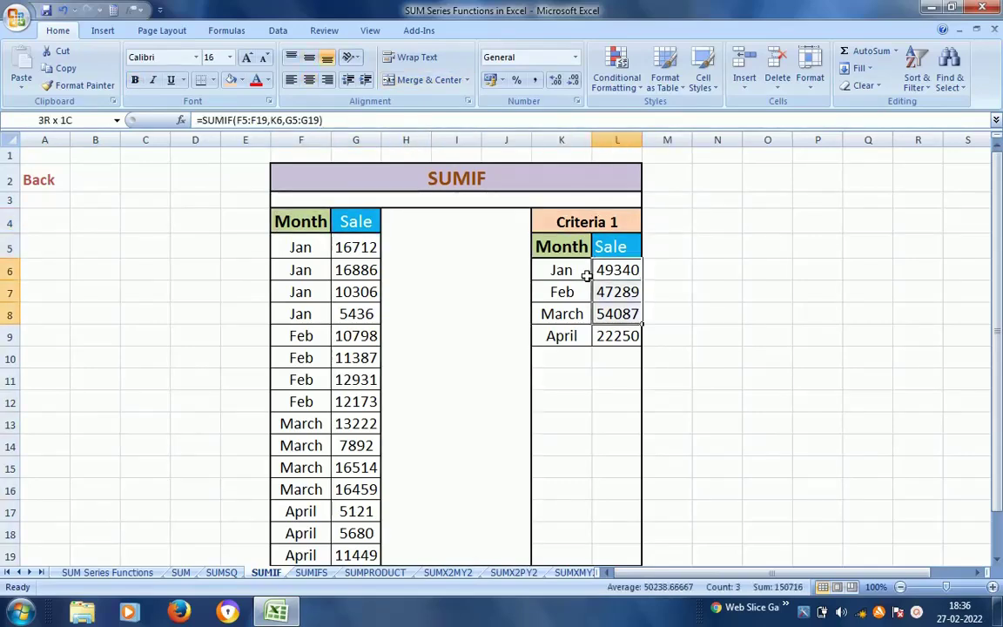
{"action": "key", "text": "Delete"}
{"action": "key", "text": "Left"}
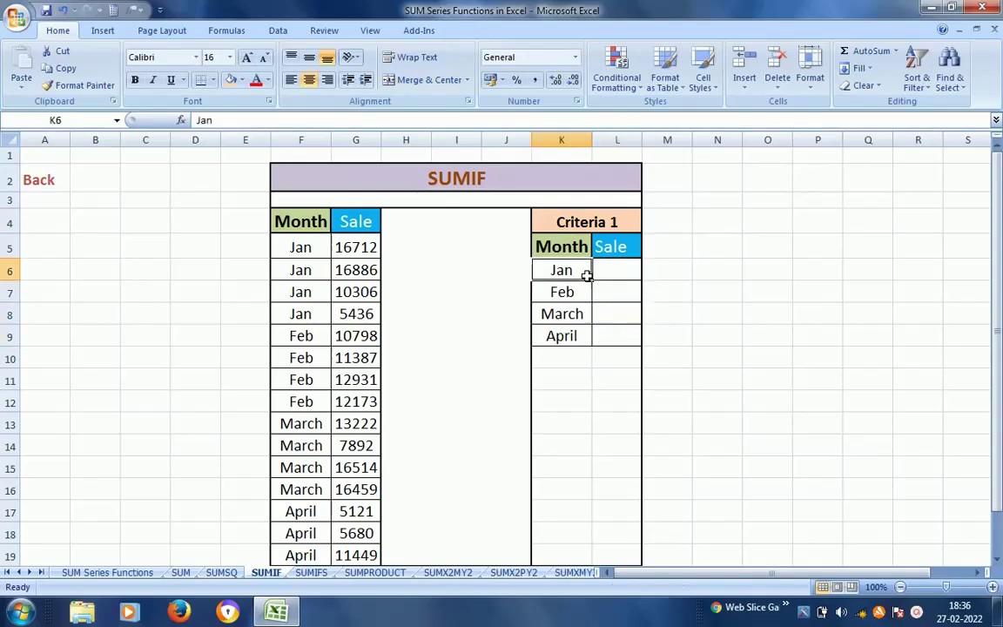
Keep the current color scheme in the system prompt, and review the months and their Sale cells in K6:L9.
{"action": "left_click", "coordinate": [522, 310]}
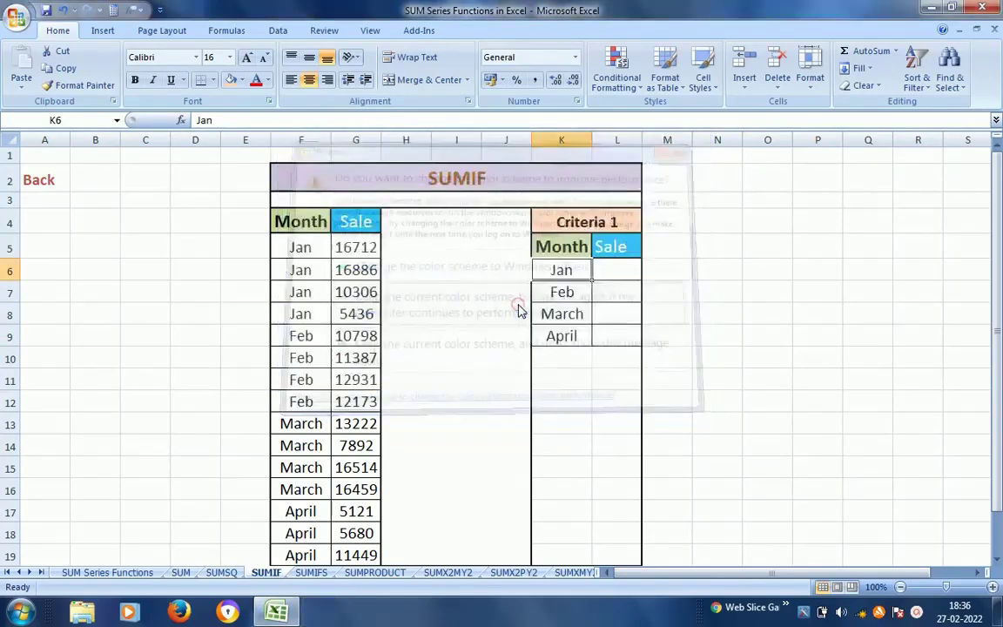
{"action": "key", "text": "Down"}
{"action": "key", "text": "Down"}
{"action": "key", "text": "Down"}
{"action": "key", "text": "Right"}
{"action": "key", "text": "Up"}
{"action": "key", "text": "Up"}
{"action": "key", "text": "Up"}
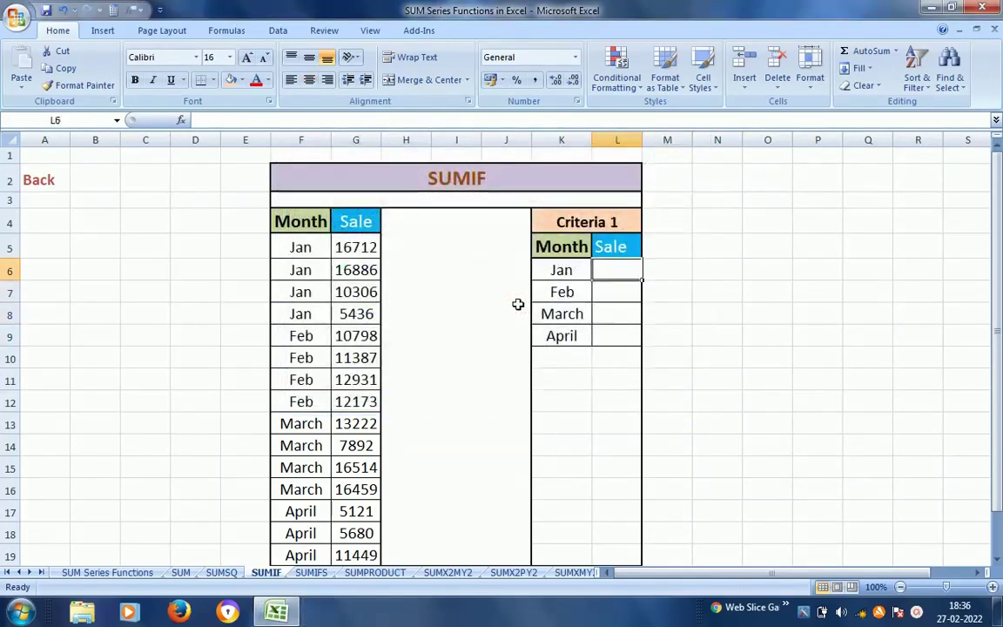
Review the Jan criterion in K6, the Criteria 1 heading and the SUMIF title in F2 without changing them.
{"action": "key", "text": "Down"}
{"action": "key", "text": "Up"}
{"action": "key", "text": "Left"}
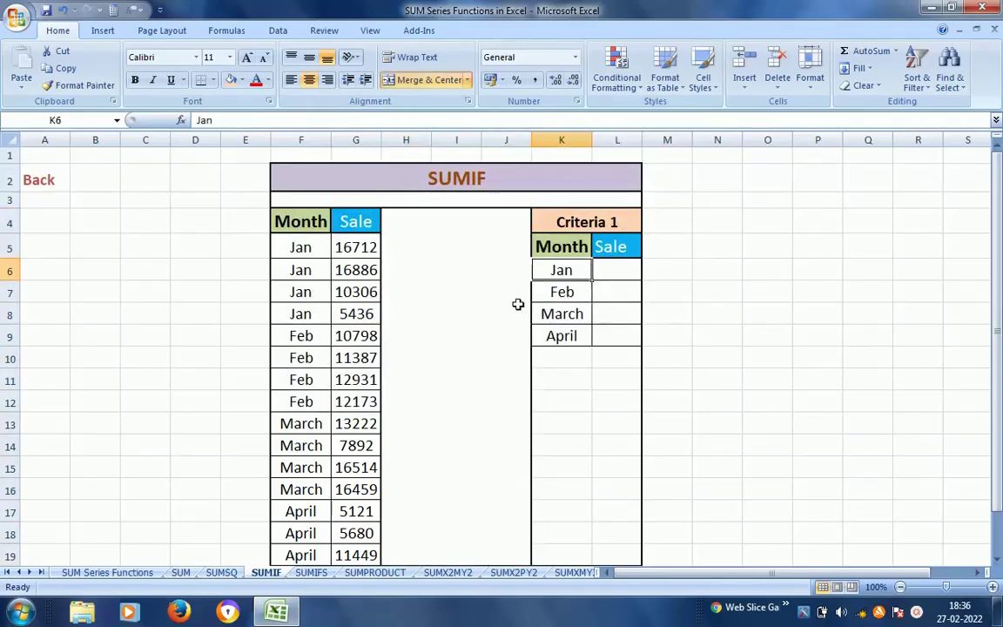
{"action": "key", "text": "Right"}
{"action": "key", "text": "Up"}
{"action": "key", "text": "Up"}
{"action": "key", "text": "Up"}
{"action": "key", "text": "Up"}
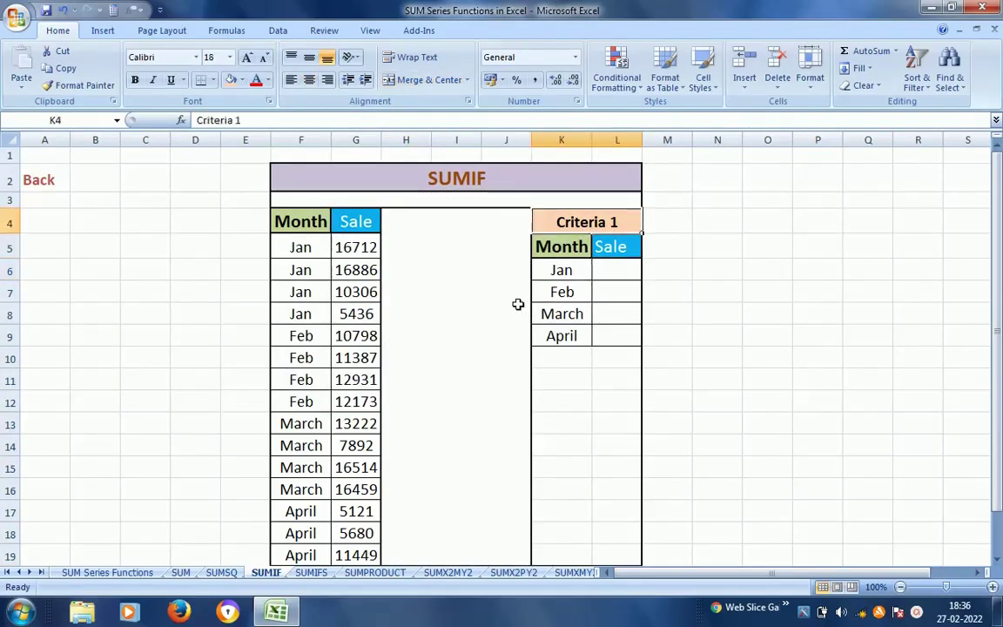
{"action": "key", "text": "F2"}
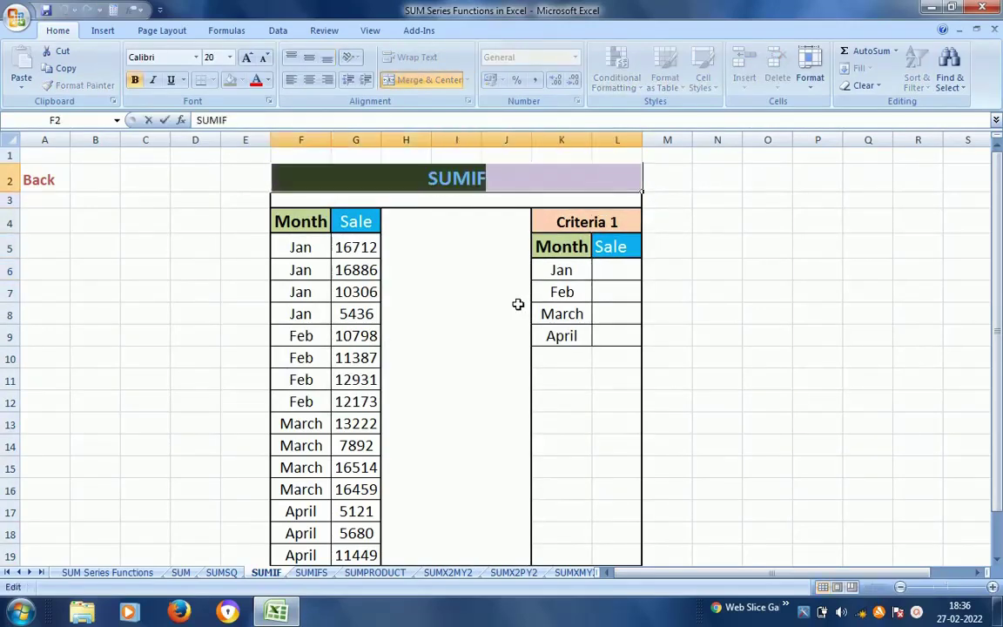
{"action": "key", "text": "Escape"}
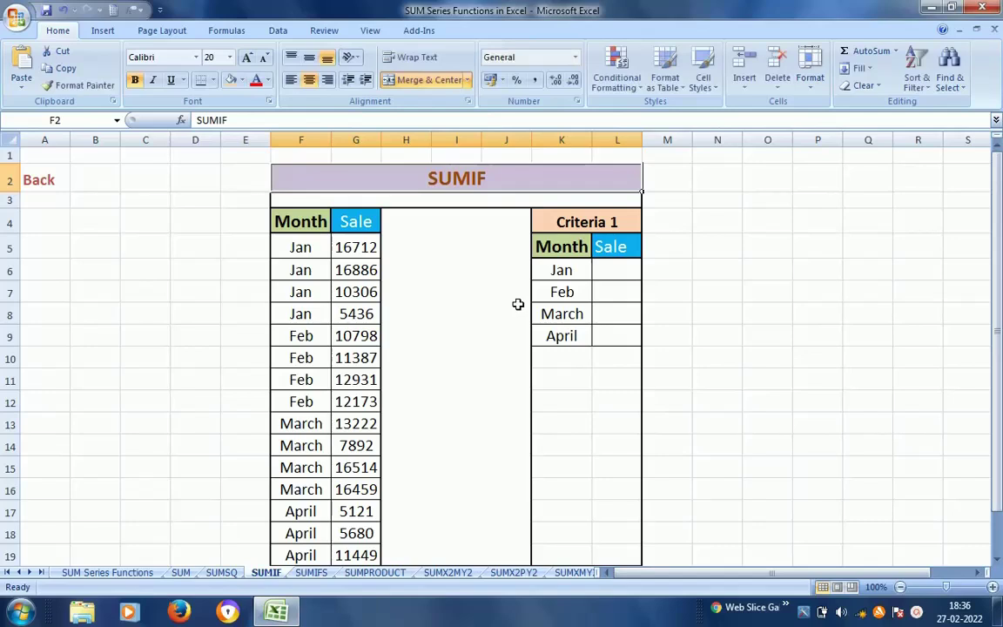
Total the Jan sales in L6 with the formula =SUMIF(F5:F19,K6,G5:G19).
{"action": "key", "text": "Down"}
{"action": "key", "text": "Down"}
{"action": "key", "text": "Down"}
{"action": "key", "text": "Down"}
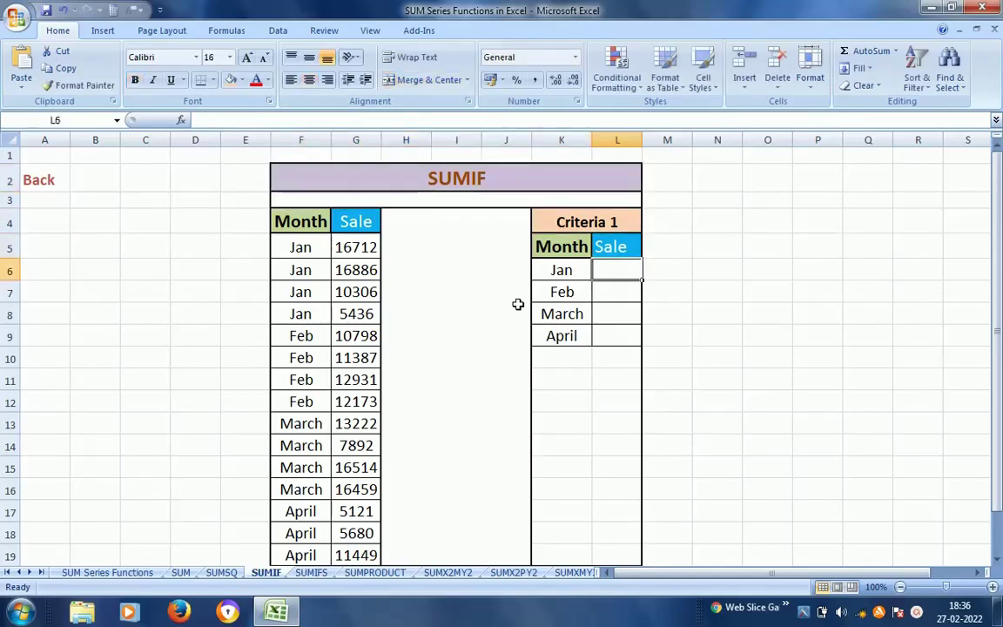
{"action": "type", "text": "=SUMIF"}
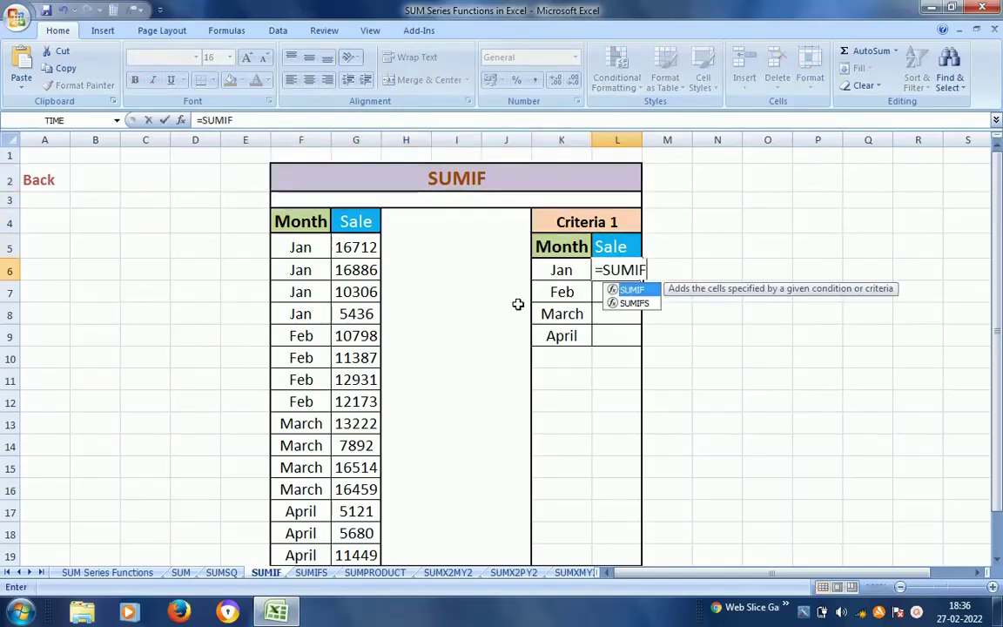
{"action": "type", "text": "("}
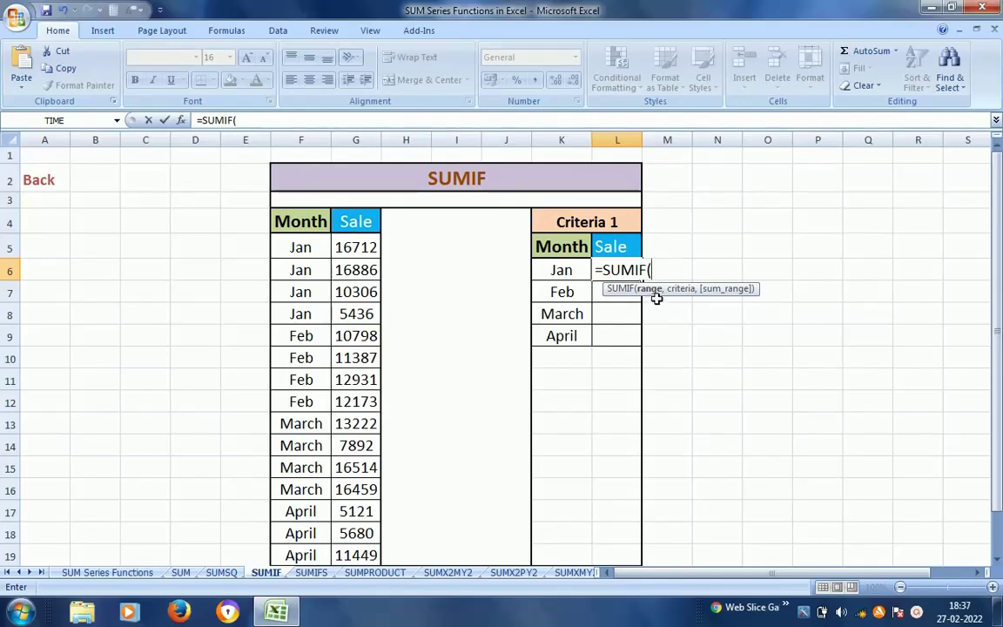
{"action": "left_click_drag", "start_coordinate": [299, 248], "coordinate": [301, 555]}
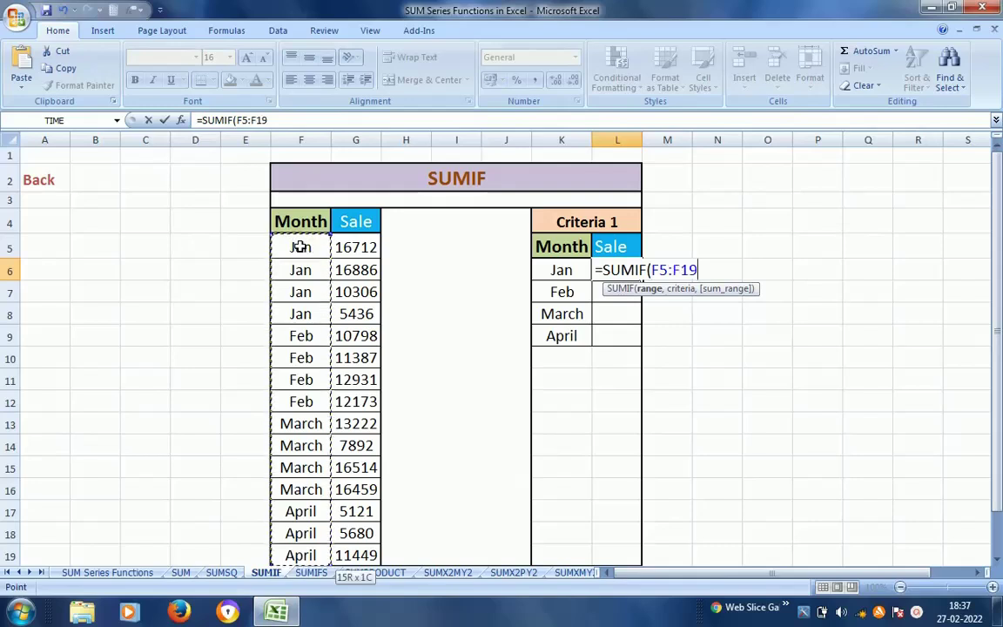
{"action": "type", "text": ","}
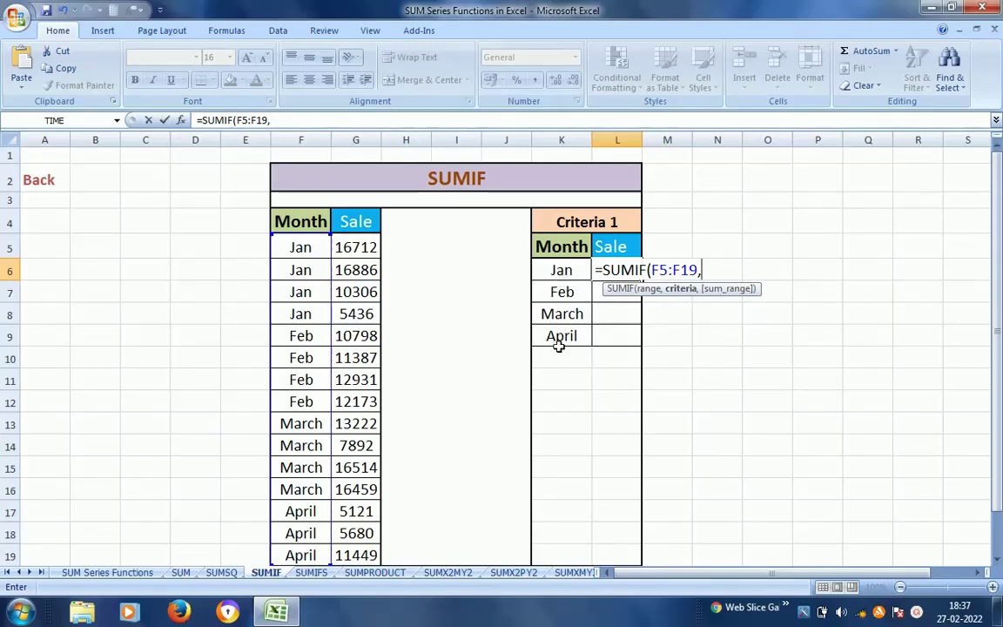
{"action": "left_click", "coordinate": [561, 271]}
{"action": "type", "text": ","}
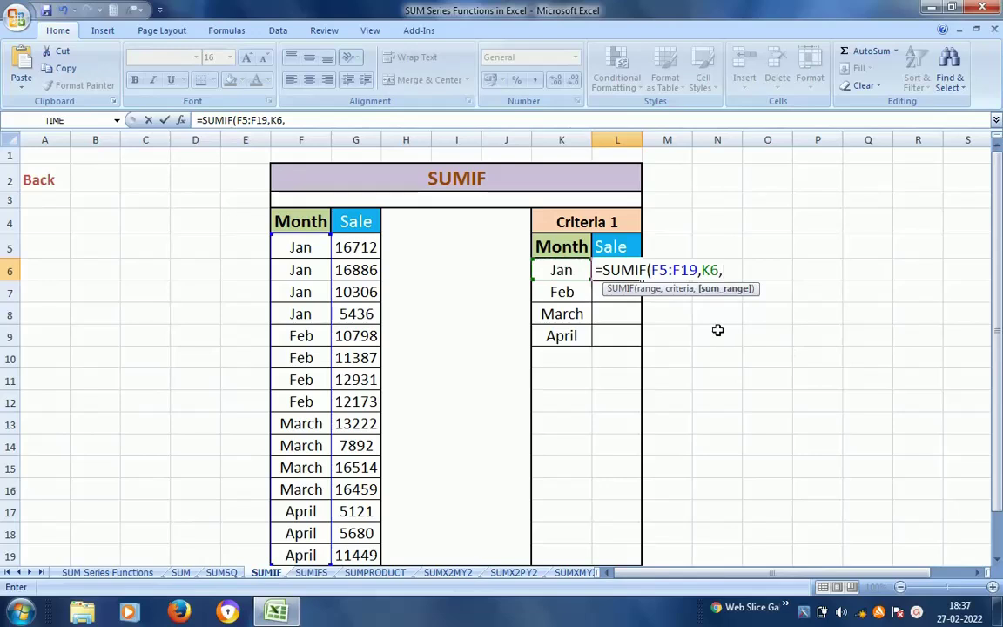
{"action": "left_click", "coordinate": [359, 250]}
{"action": "key", "text": "ctrl+shift+Down"}
{"action": "key", "text": "Return"}
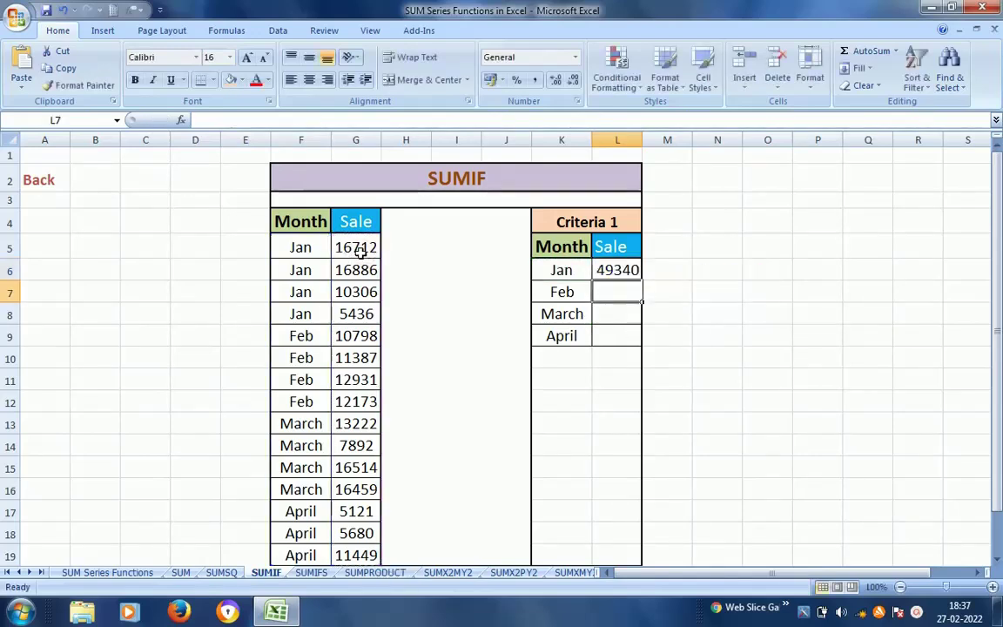
Copy the SUMIF formula from L6 down through L9 for Feb, March and April.
{"action": "key", "text": "Up"}
{"action": "key", "text": "ctrl+c"}
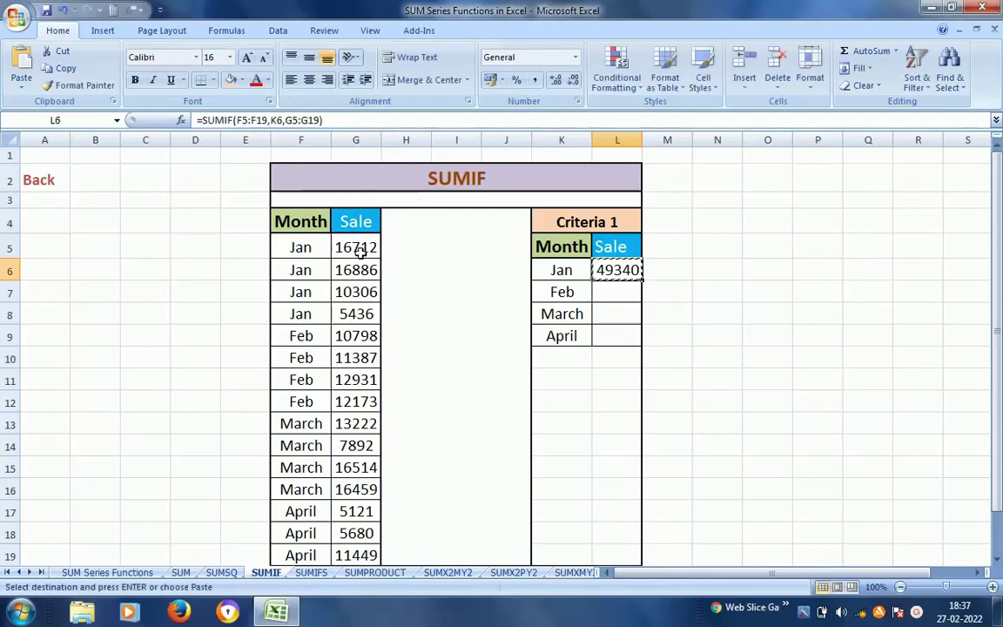
{"action": "key", "text": "shift+Down"}
{"action": "key", "text": "shift+Down"}
{"action": "key", "text": "shift+Down"}
{"action": "key", "text": "ctrl+v"}
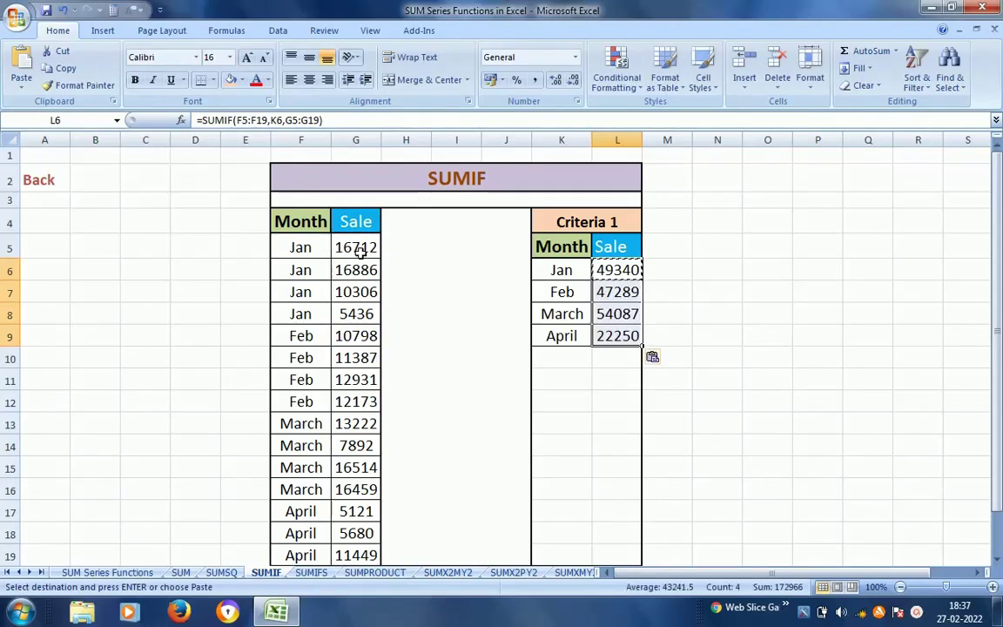
{"action": "key", "text": "Escape"}
Check the SUMIF totals in L6:L9 against the sums of each month's sales in column G.
{"action": "left_click", "coordinate": [618, 270]}
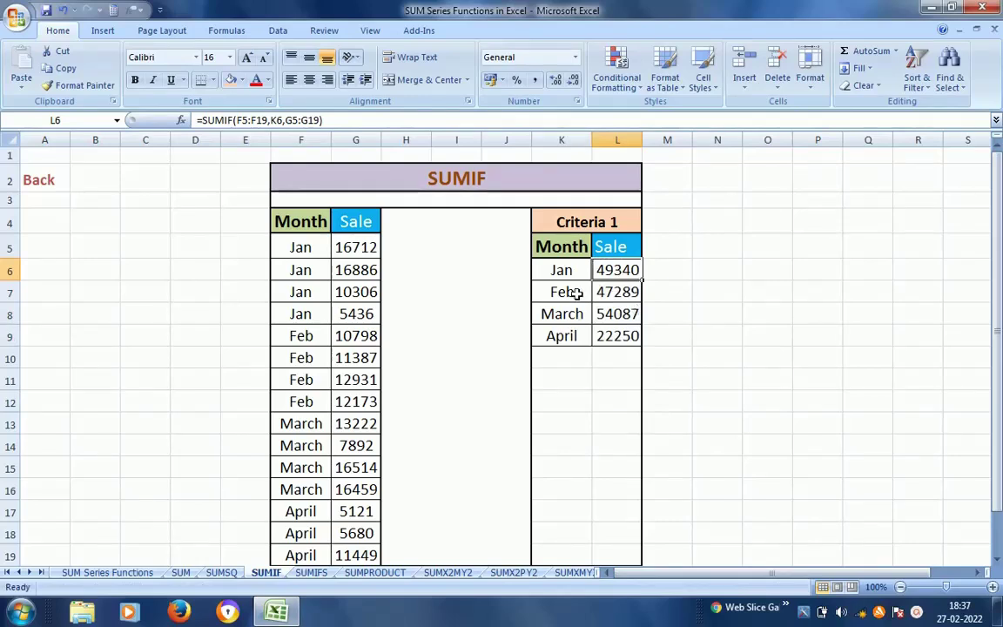
{"action": "left_click", "coordinate": [560, 269]}
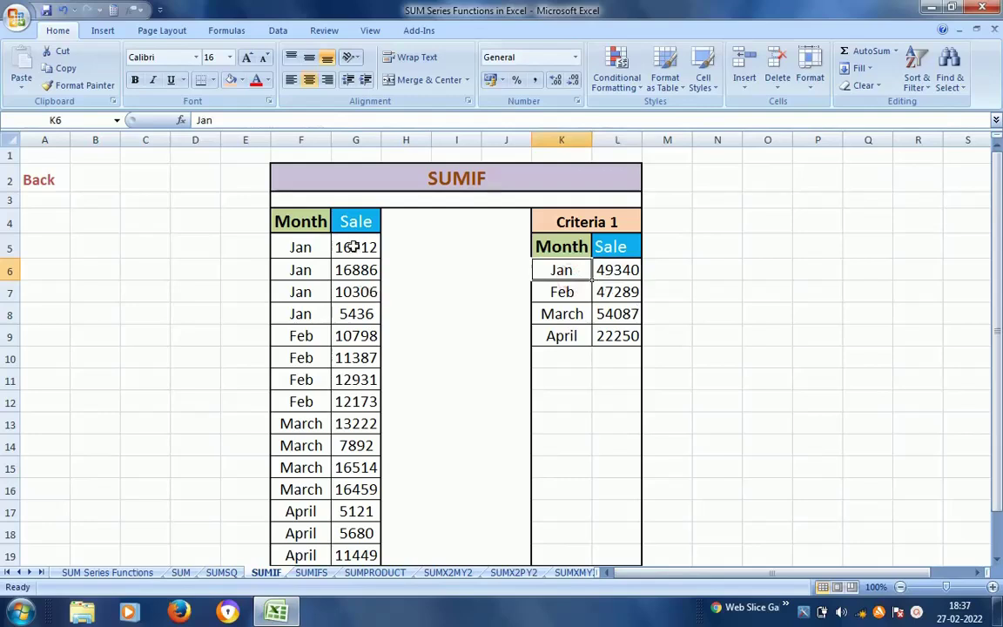
{"action": "left_click_drag", "start_coordinate": [353, 248], "coordinate": [353, 313]}
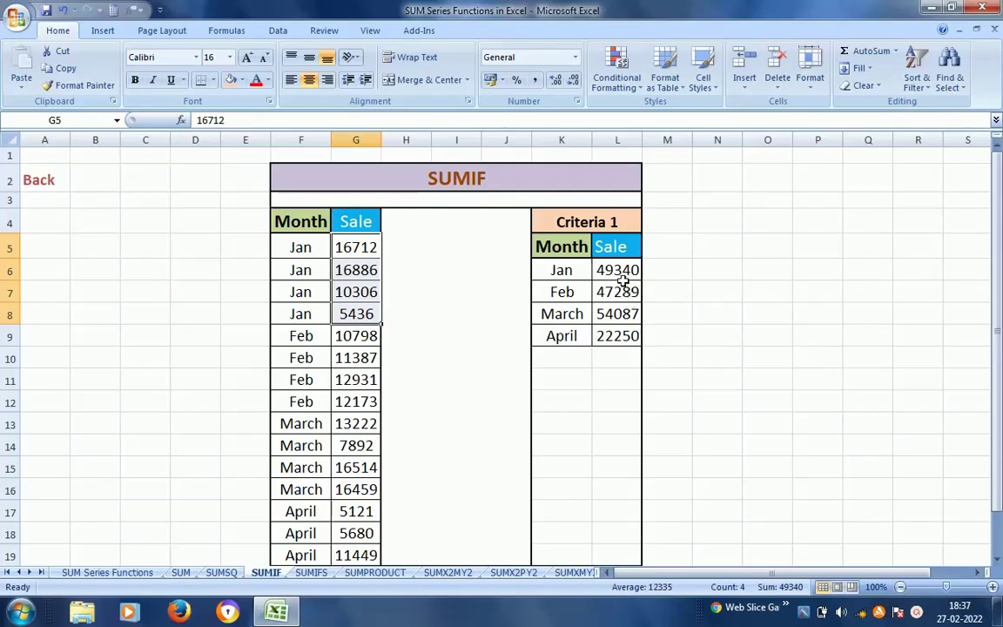
{"action": "left_click", "coordinate": [347, 350]}
{"action": "left_click_drag", "start_coordinate": [346, 336], "coordinate": [346, 402]}
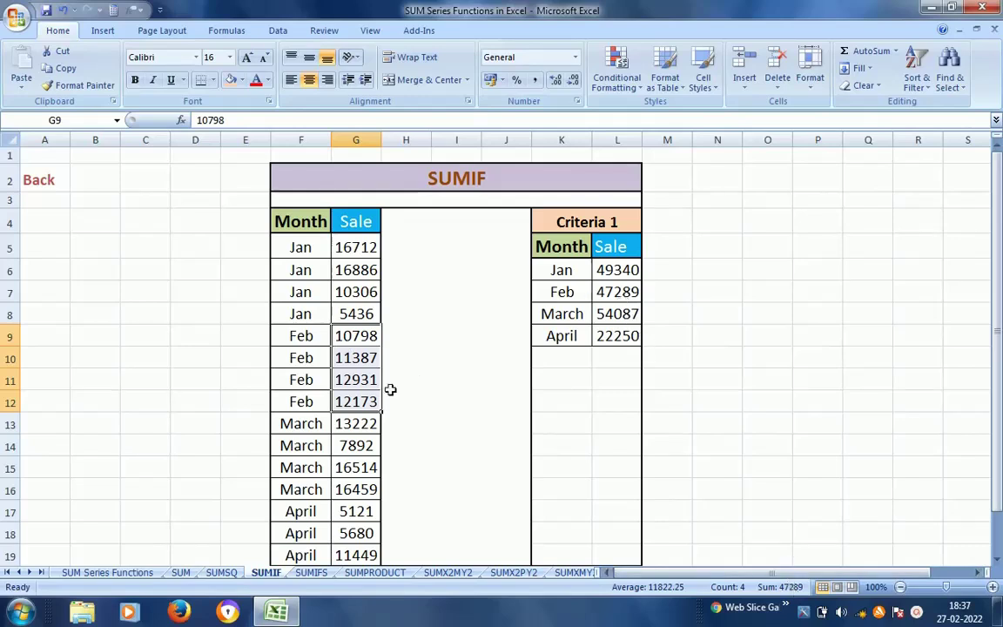
{"action": "left_click", "coordinate": [359, 427]}
{"action": "left_click_drag", "start_coordinate": [359, 426], "coordinate": [357, 489]}
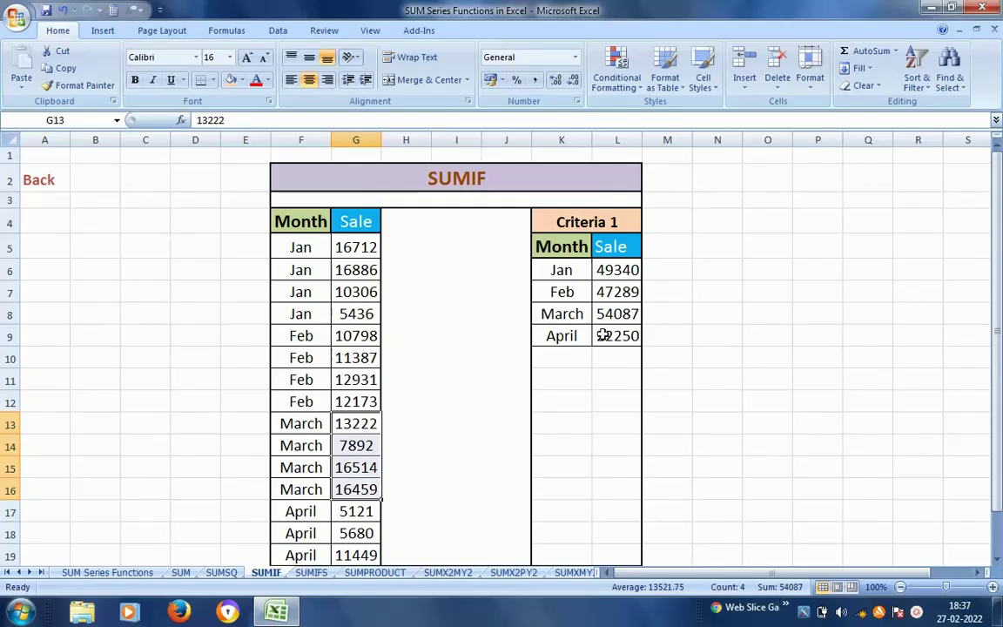
{"action": "left_click_drag", "start_coordinate": [364, 512], "coordinate": [361, 549]}
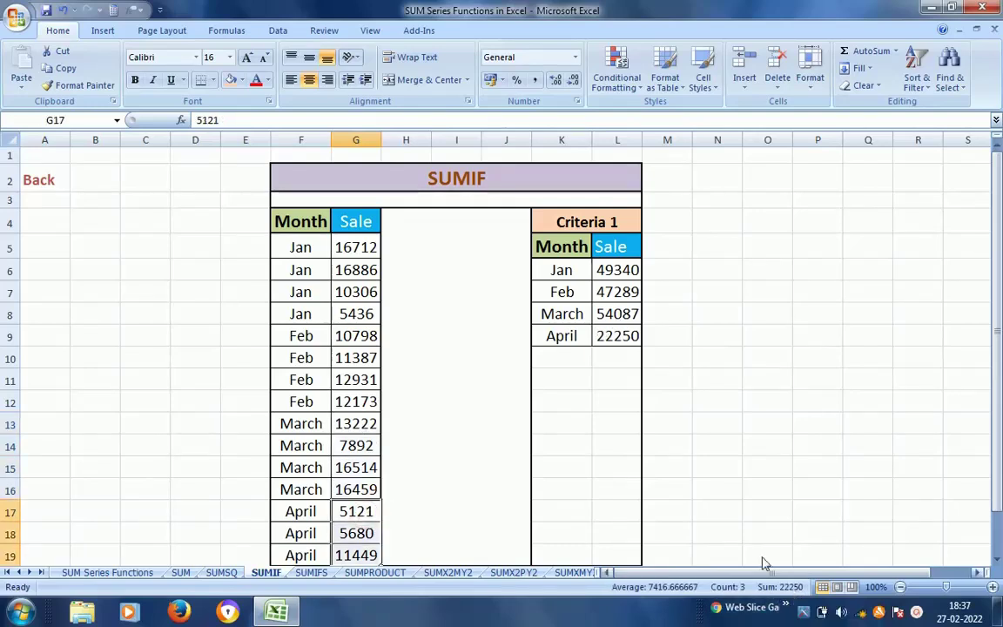
Keep the current Windows color scheme when prompted, and review the SUMIF formula in L6 without changing it.
{"action": "left_click", "coordinate": [619, 337]}
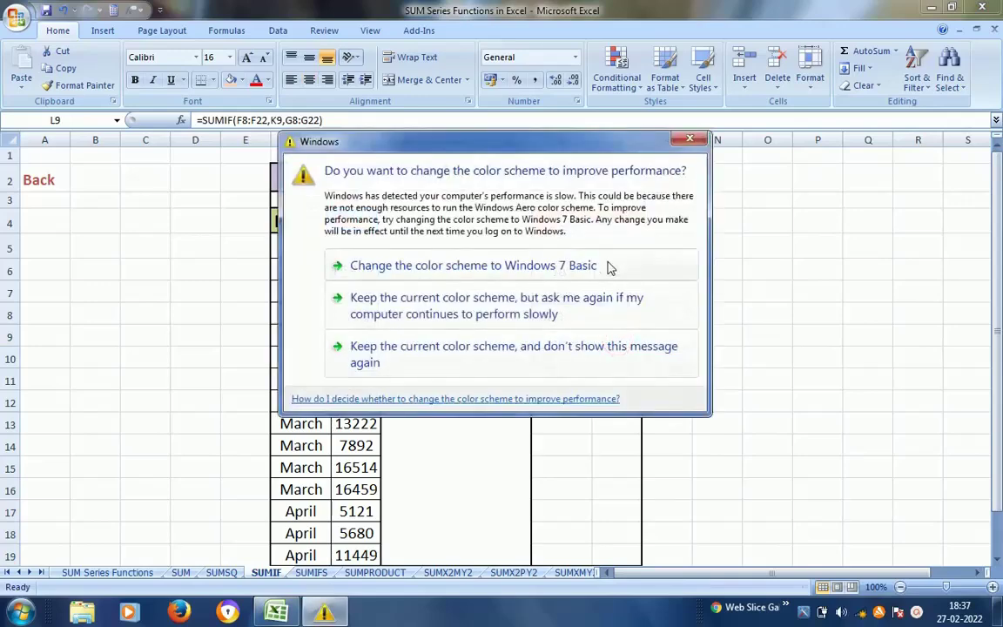
{"action": "left_click", "coordinate": [466, 320]}
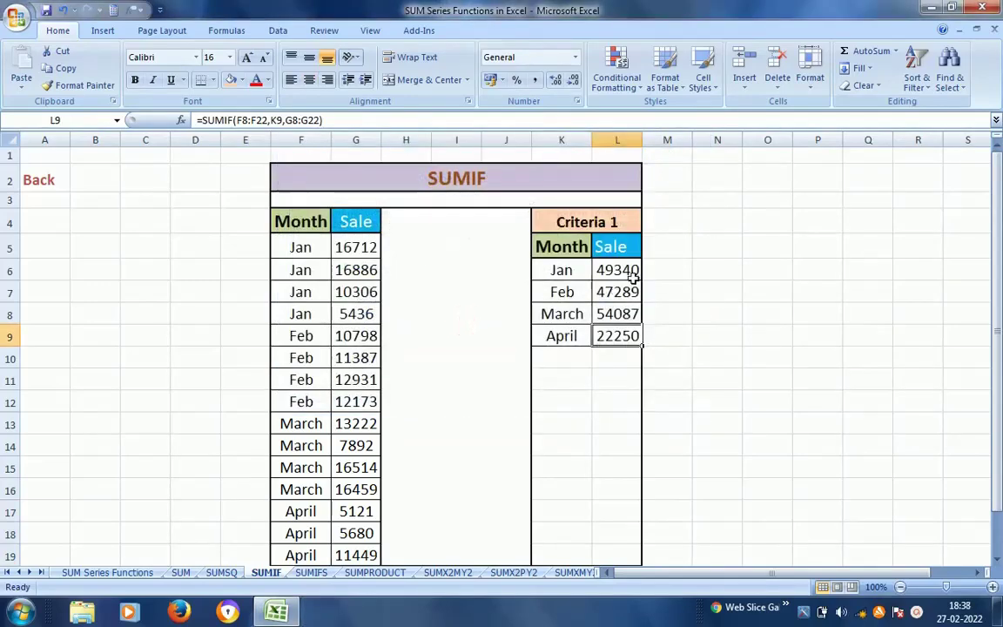
{"action": "left_click", "coordinate": [630, 271]}
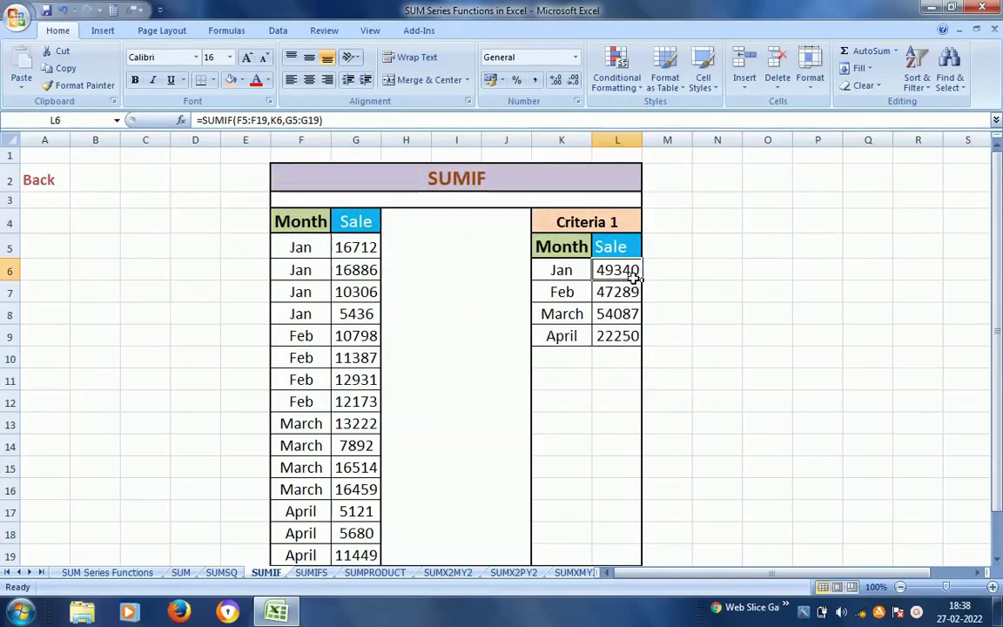
{"action": "double_click", "coordinate": [632, 272]}
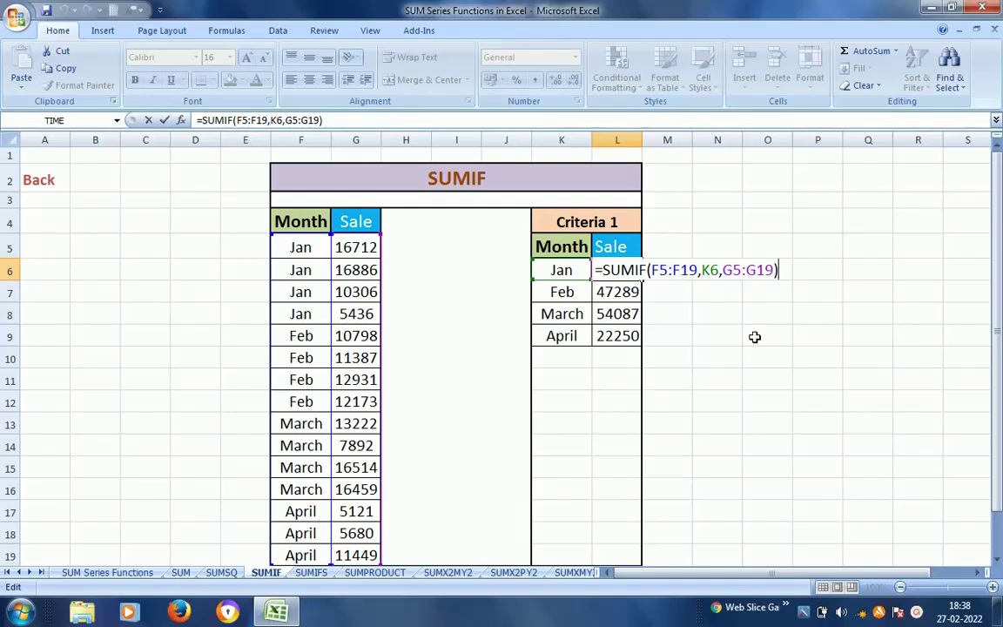
{"action": "key", "text": "ctrl+Return"}
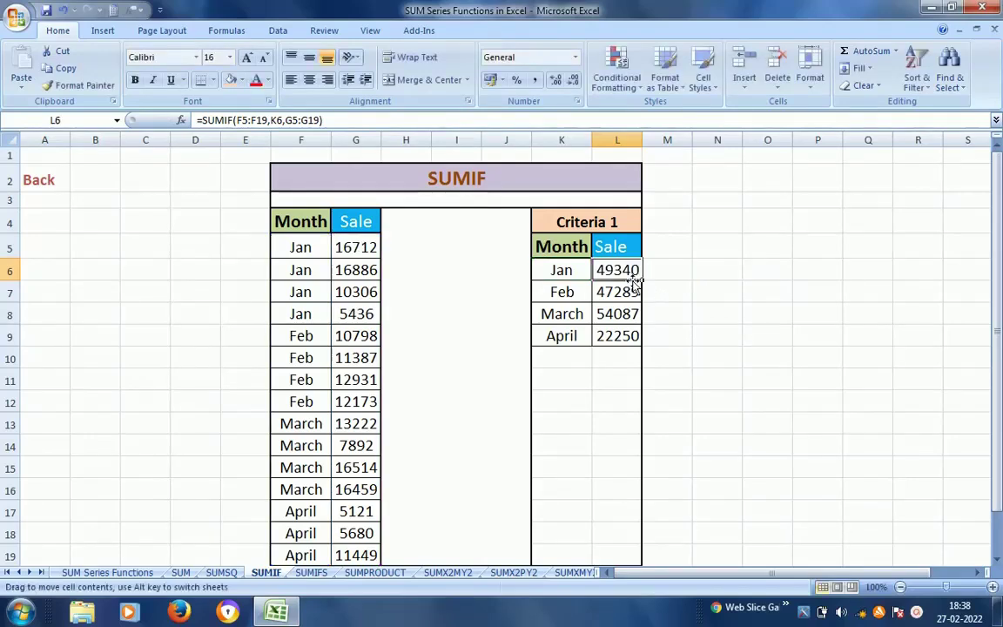
Go back to the function index, open the SUMIFS sheet, and clear the Sale result in M7.
{"action": "key", "text": "Up"}
{"action": "key", "text": "Up"}
{"action": "key", "text": "Up"}
{"action": "key", "text": "Up"}
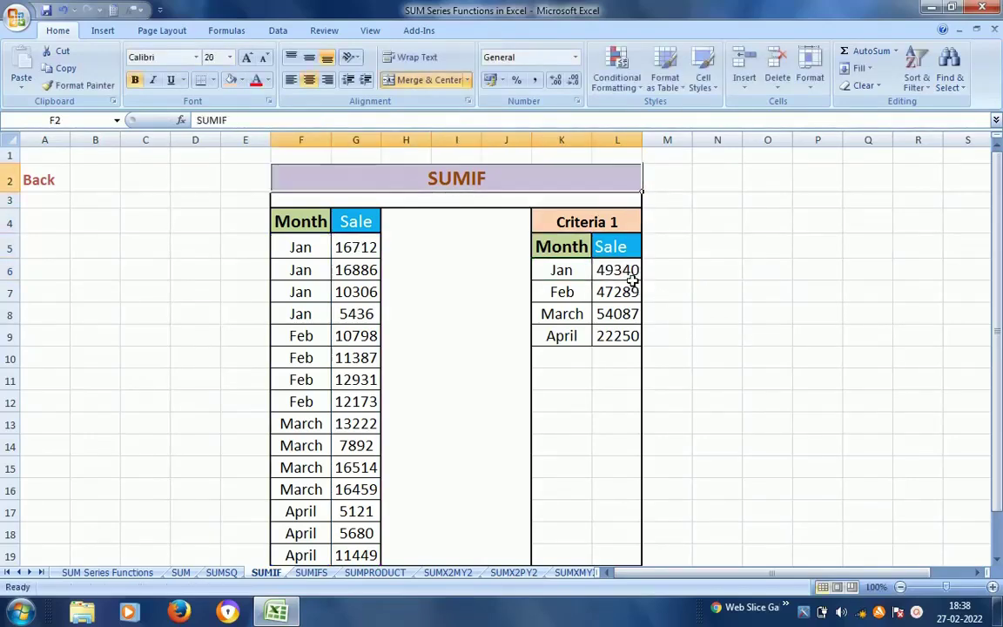
{"action": "key", "text": "Up"}
{"action": "key", "text": "Down"}
{"action": "left_click", "coordinate": [40, 187]}
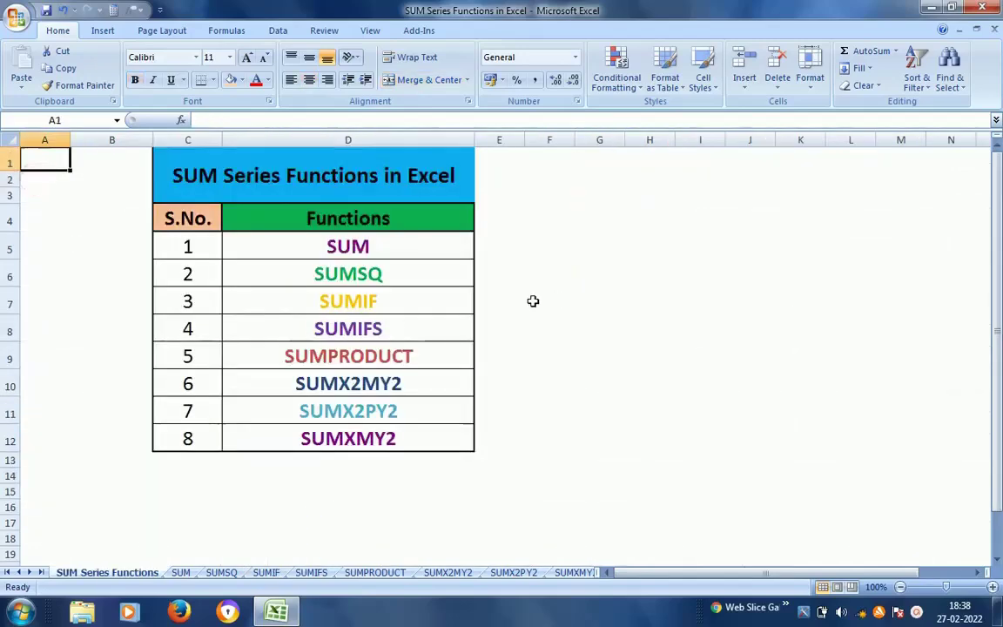
{"action": "left_click", "coordinate": [351, 329]}
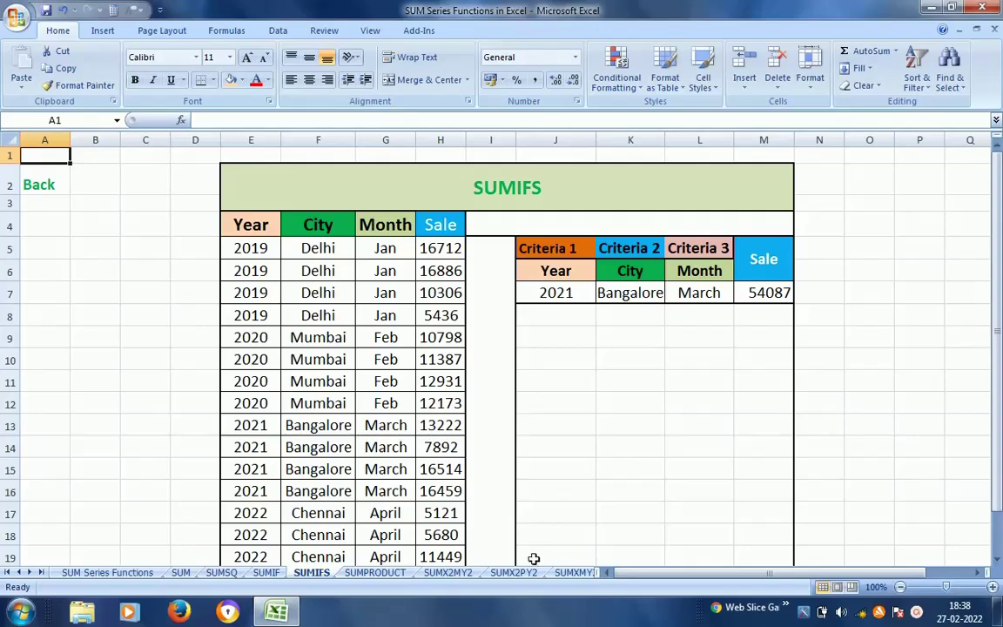
{"action": "left_click", "coordinate": [266, 572]}
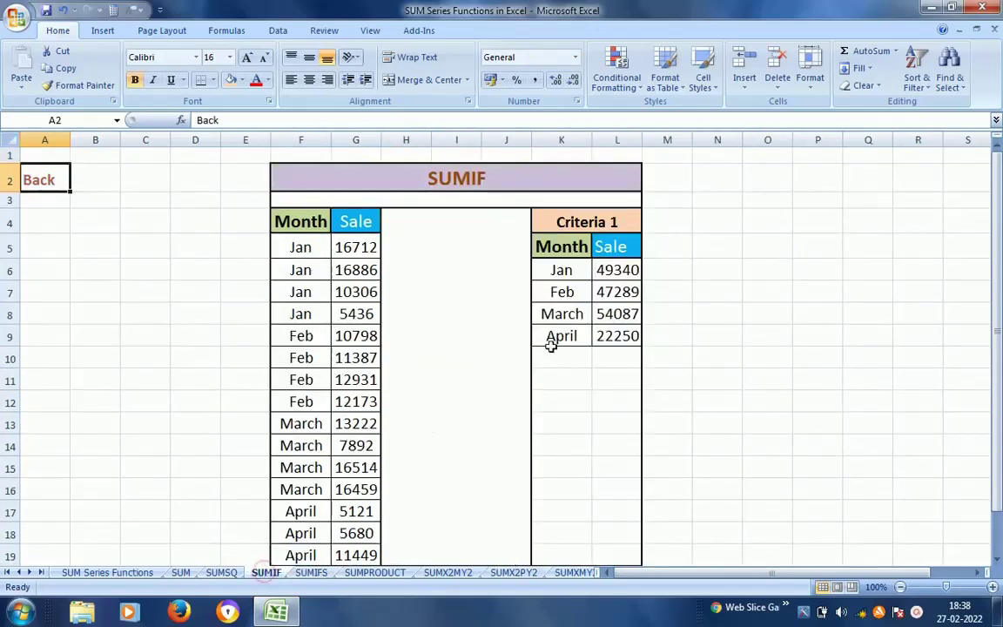
{"action": "left_click", "coordinate": [314, 574]}
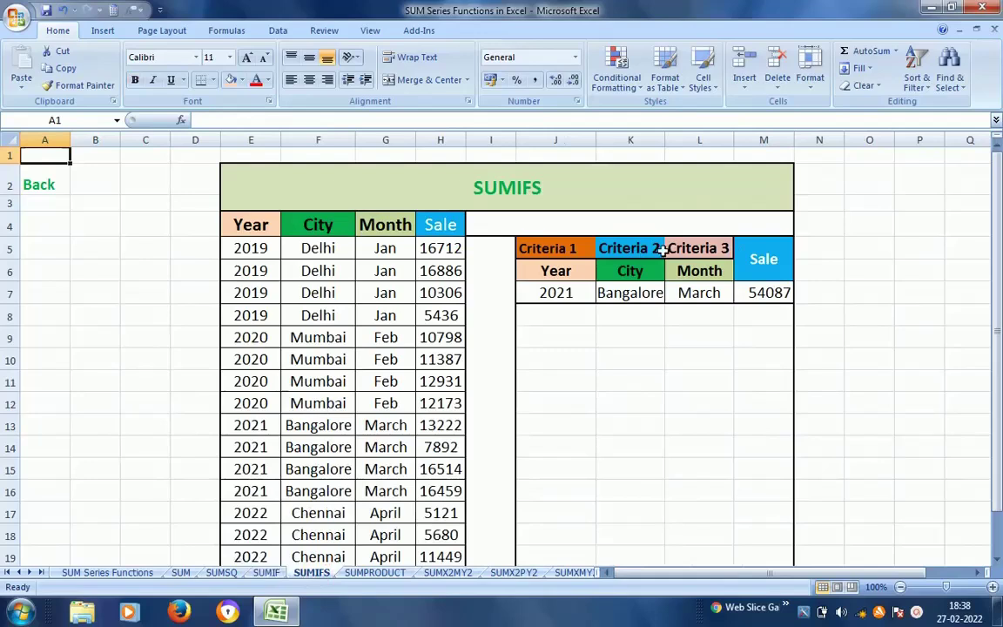
{"action": "left_click", "coordinate": [765, 293]}
{"action": "key", "text": "Delete"}
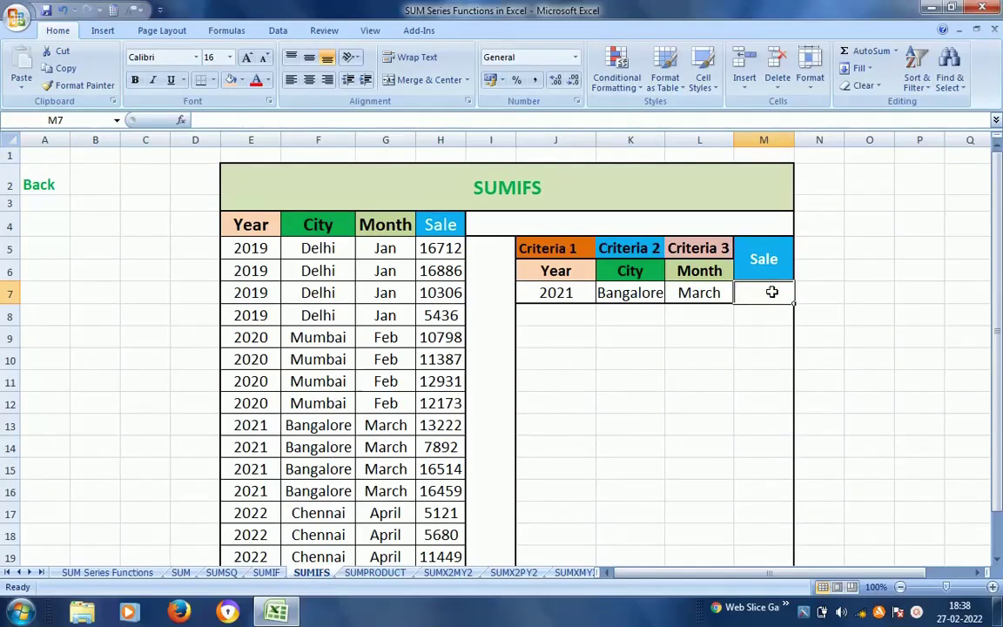
Review the Year, City and Month criteria in J6:L7, the matching Bangalore rows and the SUMIFS title, keeping the current color scheme.
{"action": "left_click", "coordinate": [557, 271]}
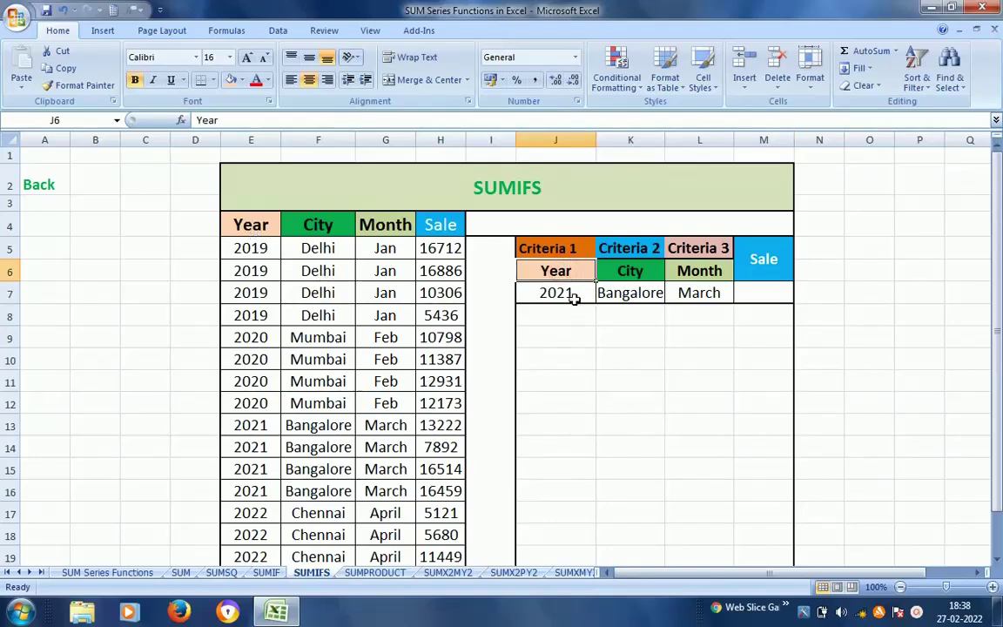
{"action": "left_click", "coordinate": [573, 295]}
{"action": "left_click", "coordinate": [632, 271]}
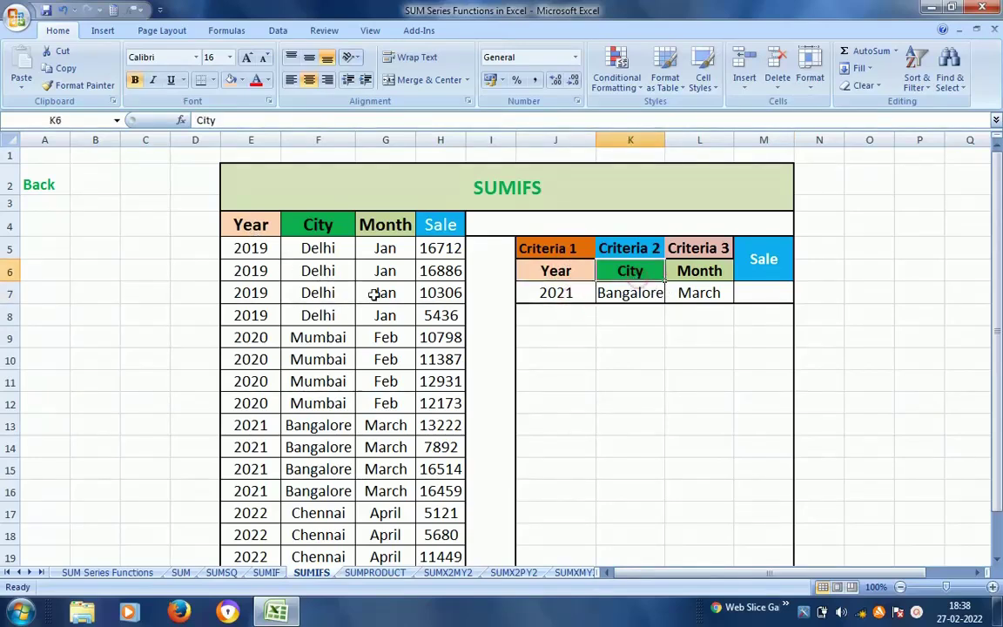
{"action": "left_click", "coordinate": [316, 446]}
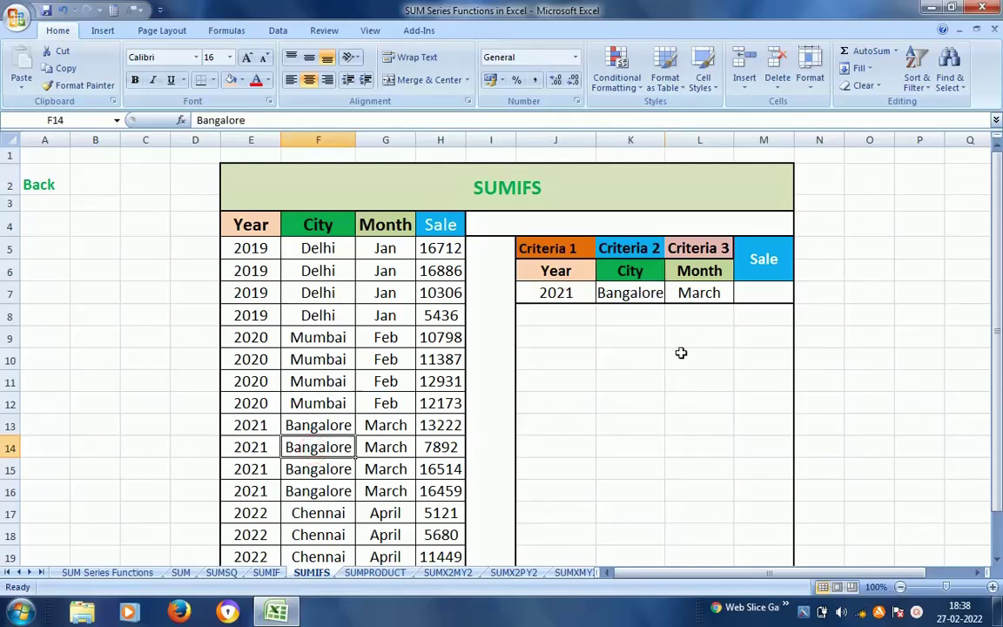
{"action": "left_click", "coordinate": [709, 297]}
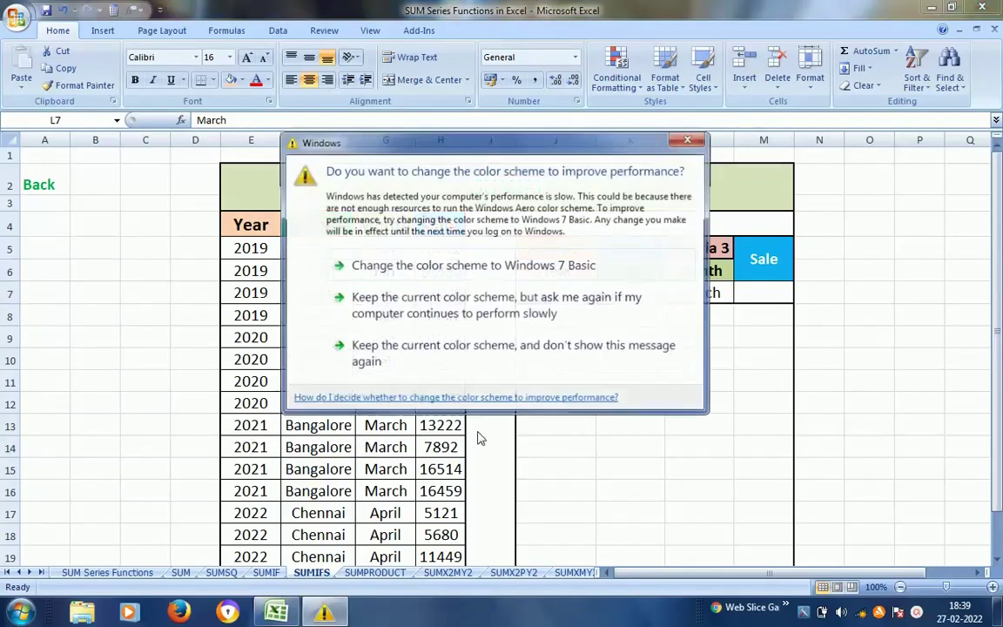
{"action": "left_click", "coordinate": [443, 306]}
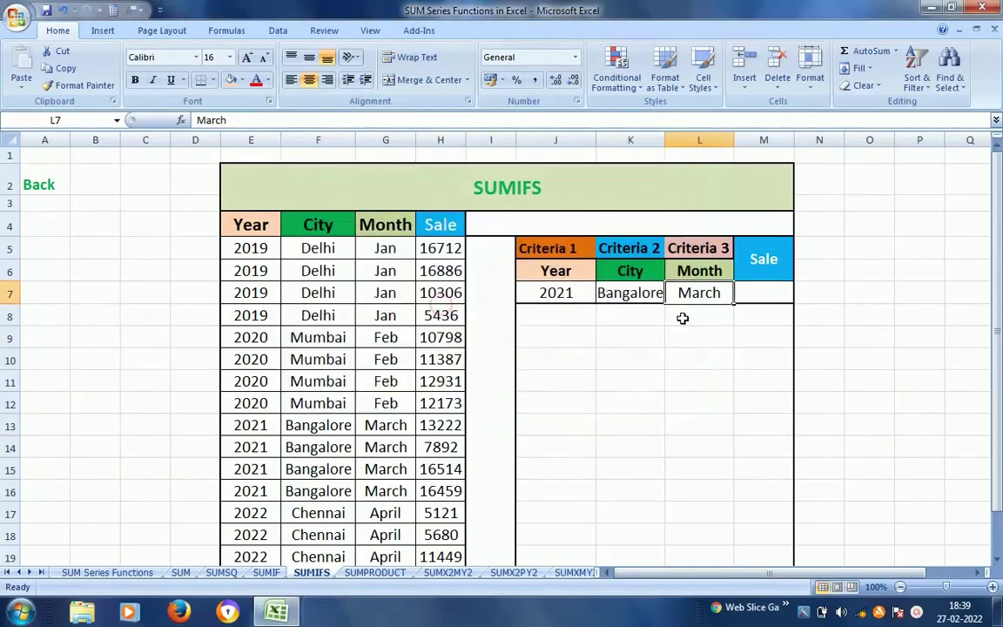
{"action": "left_click", "coordinate": [763, 294]}
{"action": "left_click", "coordinate": [512, 199]}
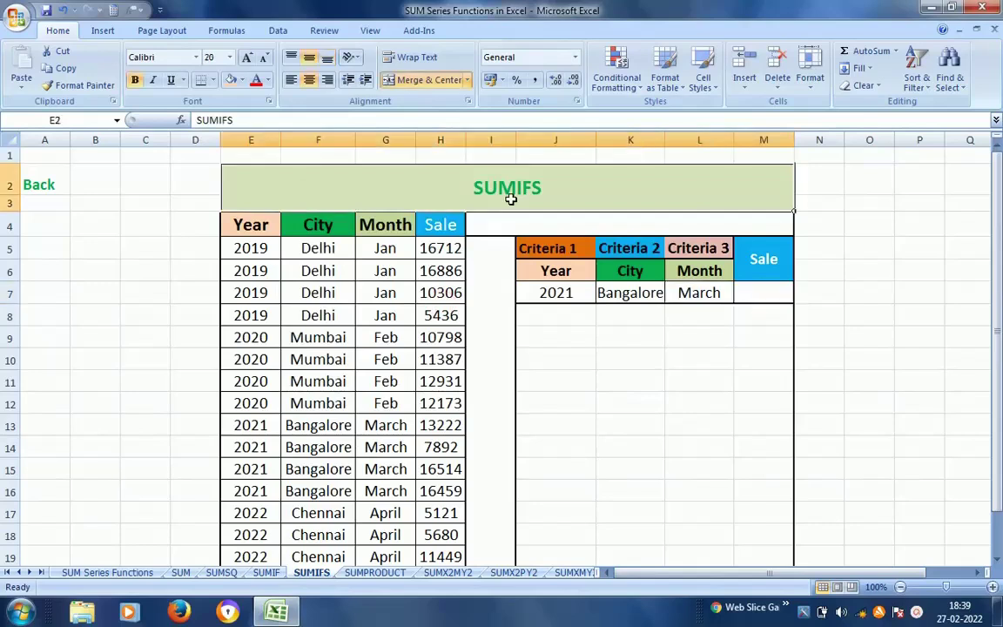
{"action": "key", "text": "F2"}
{"action": "key", "text": "shift+Home"}
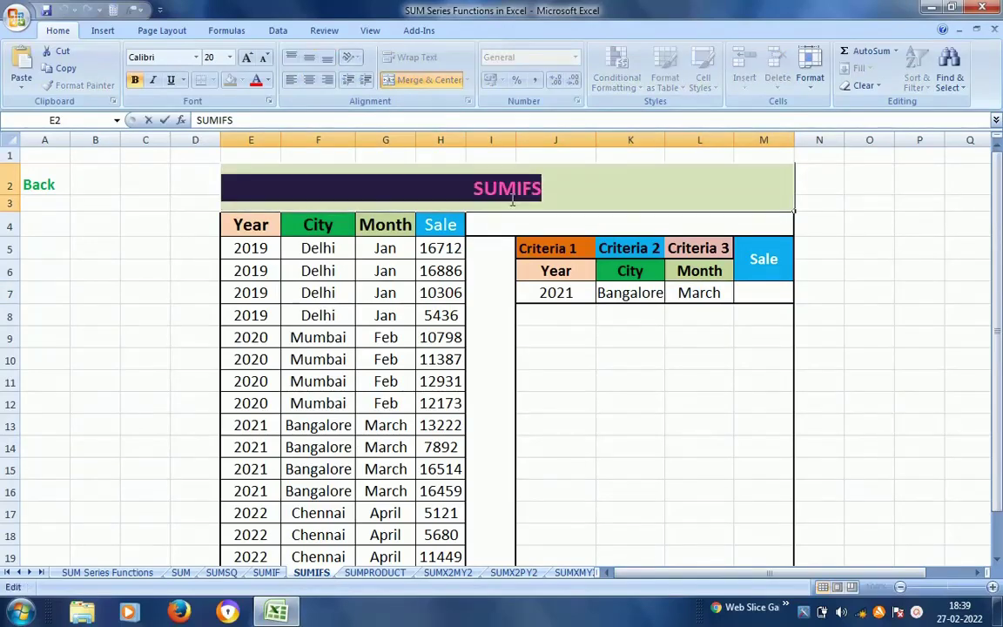
{"action": "key", "text": "Escape"}
Begin a SUMIFS formula in M7 with sum range H5:H19 and the year range E5:E19 matched to J7.
{"action": "left_click", "coordinate": [773, 296]}
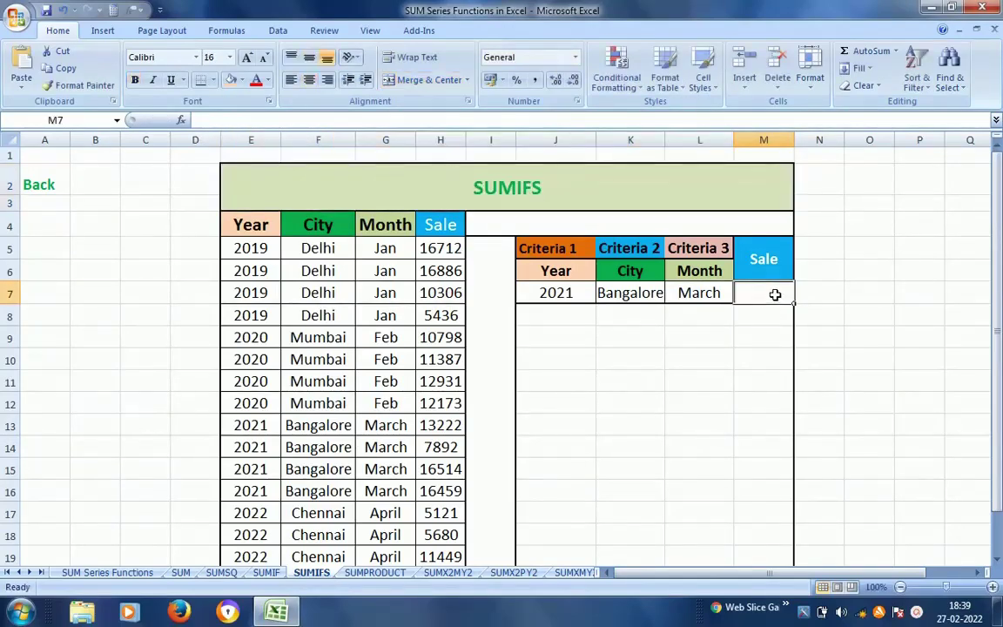
{"action": "type", "text": "="}
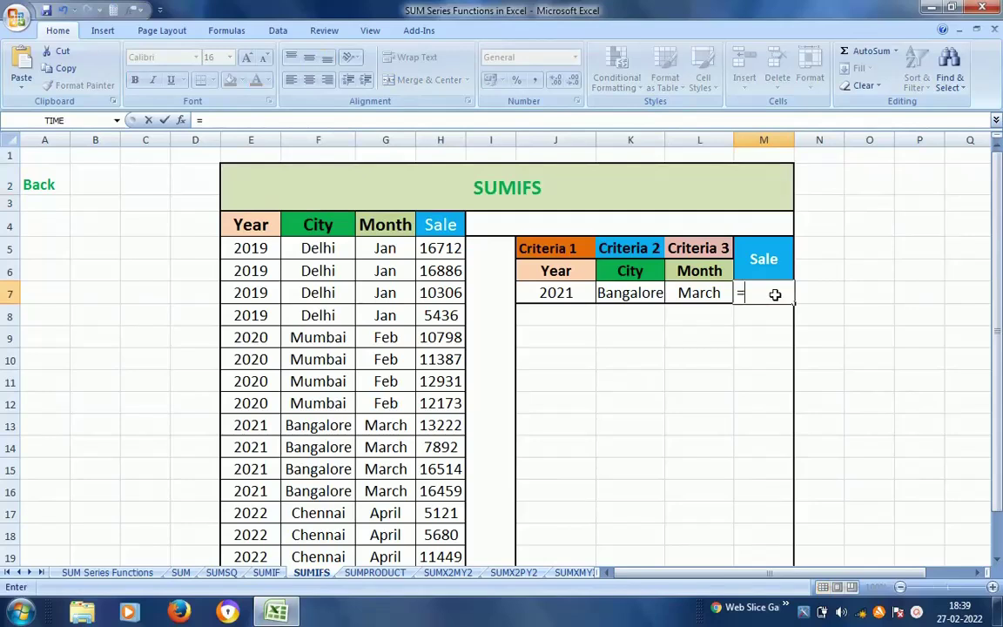
{"action": "type", "text": "SUMIFS("}
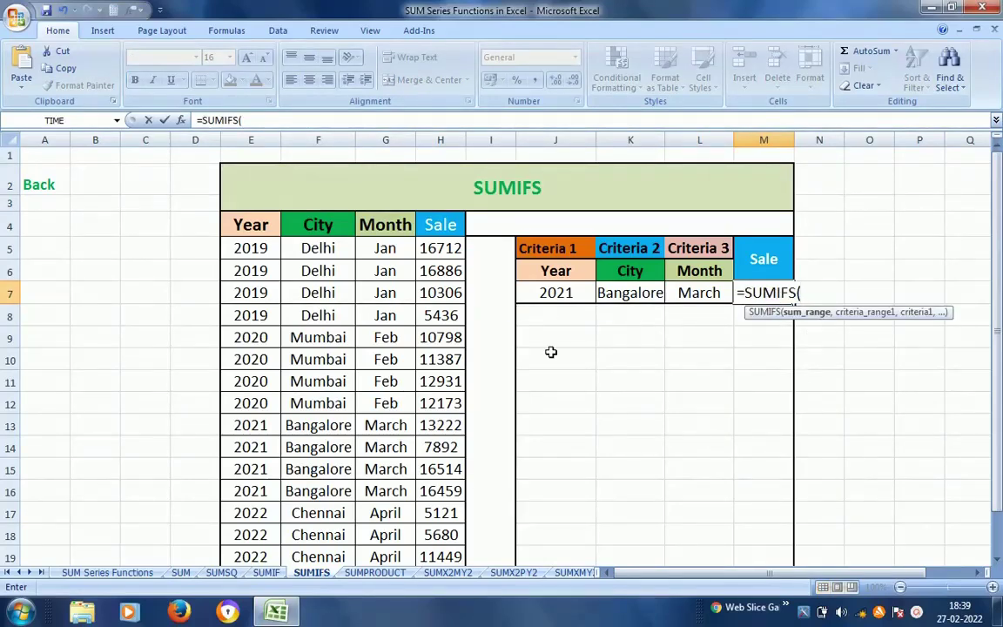
{"action": "left_click", "coordinate": [427, 247]}
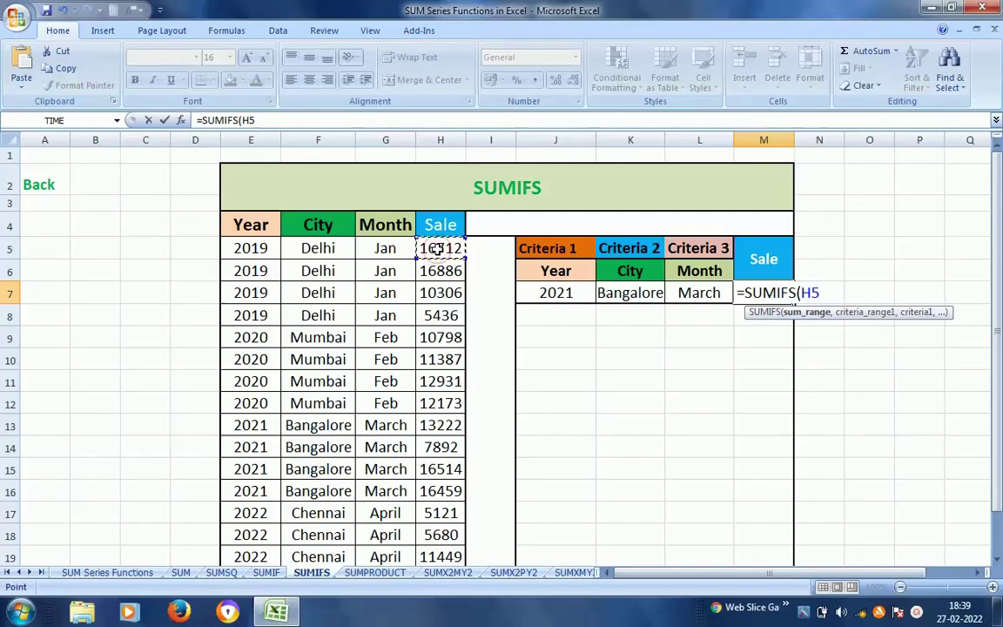
{"action": "key", "text": "ctrl+shift+Down"}
{"action": "type", "text": ","}
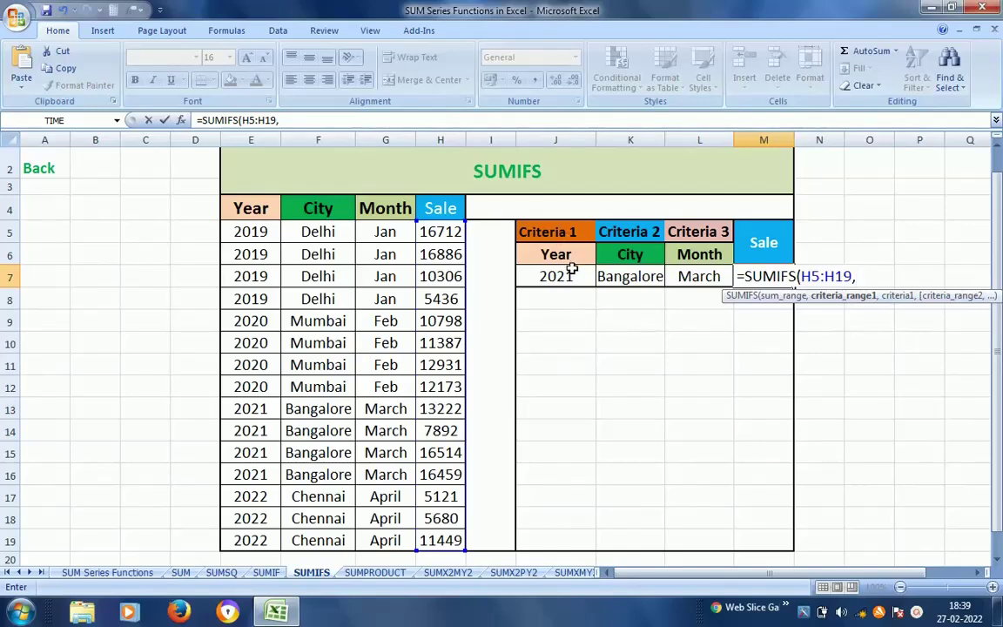
{"action": "left_click", "coordinate": [250, 234]}
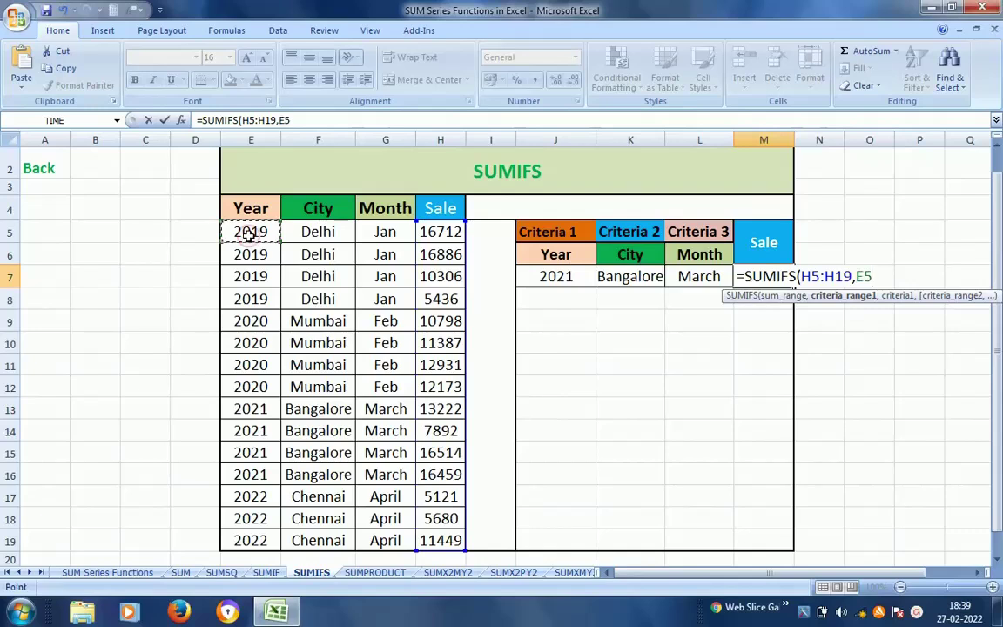
{"action": "key", "text": "ctrl+shift+Down"}
{"action": "type", "text": ","}
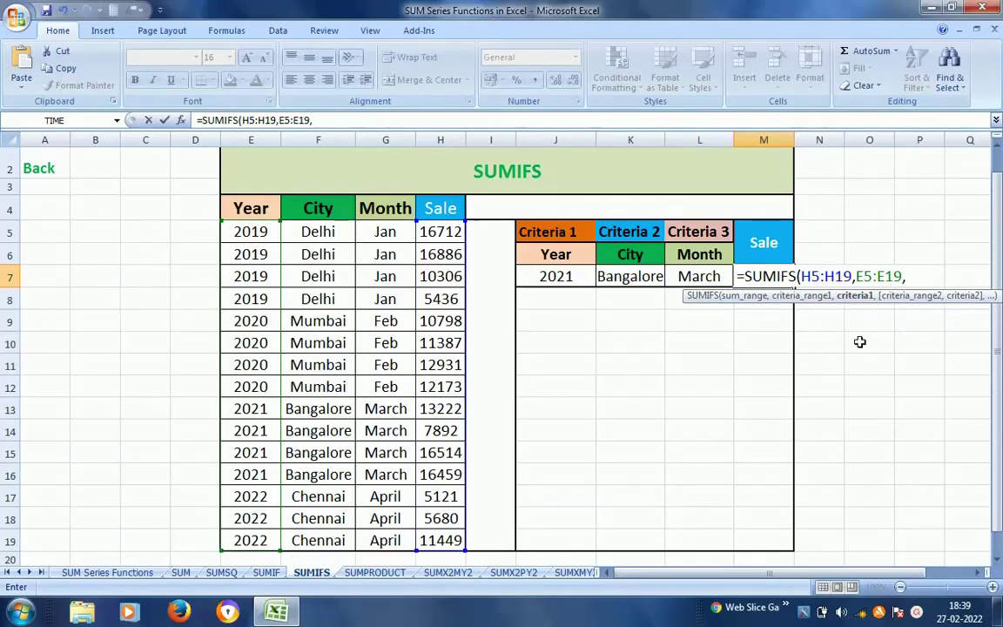
{"action": "left_click", "coordinate": [561, 275]}
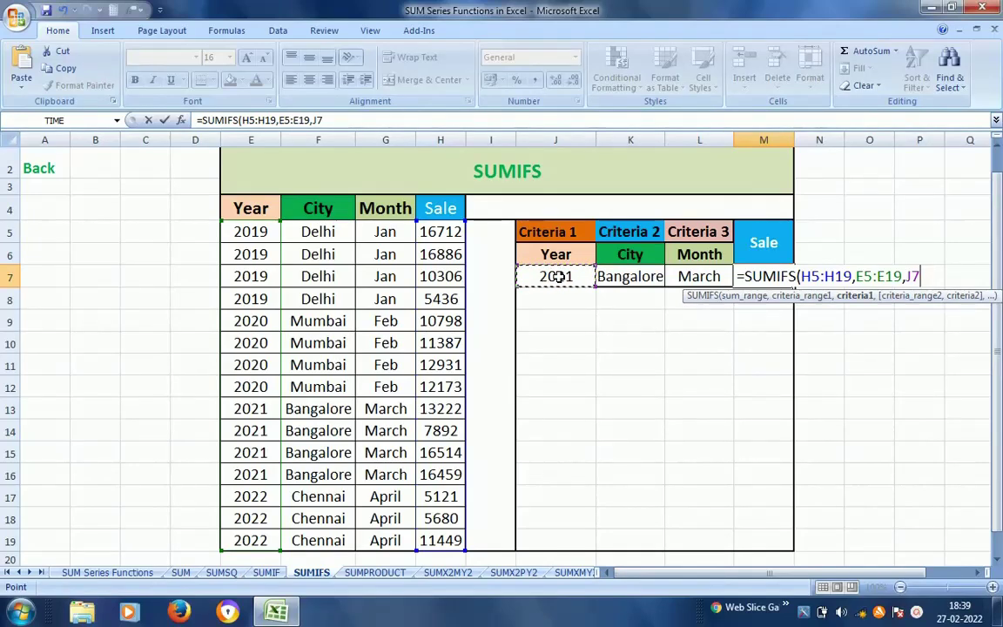
{"action": "type", "text": ","}
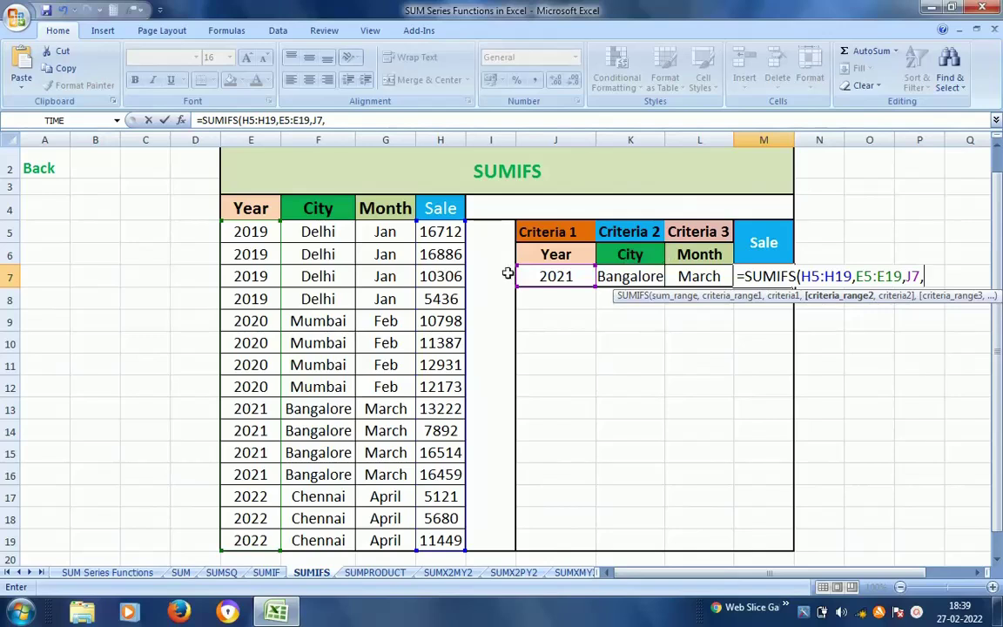
Complete the M7 SUMIFS formula with city range F5:F19 matched to K7 and month range G5:G19 matched to L7.
{"action": "left_click", "coordinate": [322, 231]}
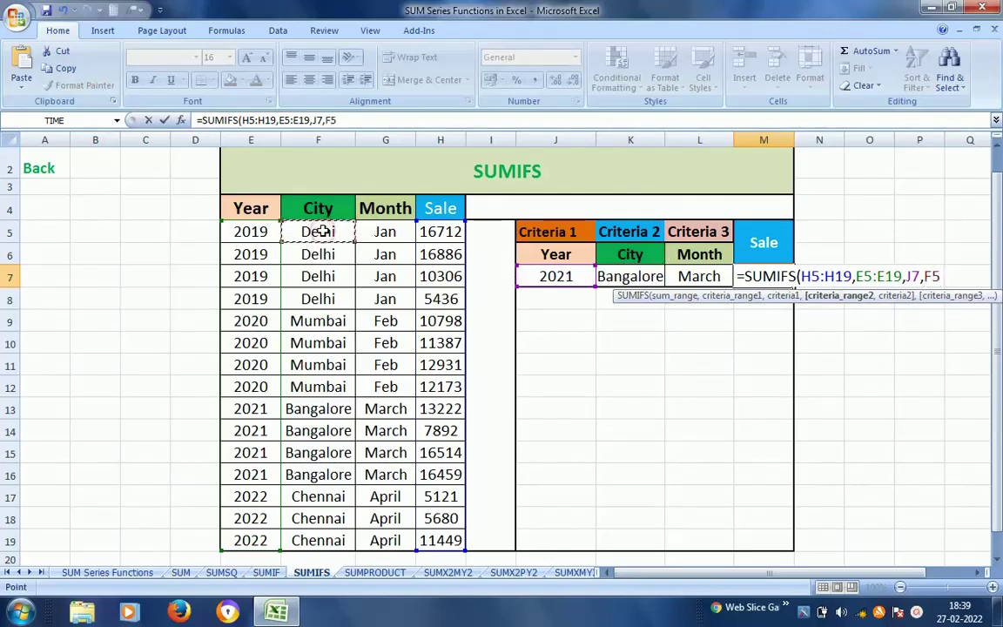
{"action": "key", "text": "ctrl+shift+Down"}
{"action": "type", "text": ","}
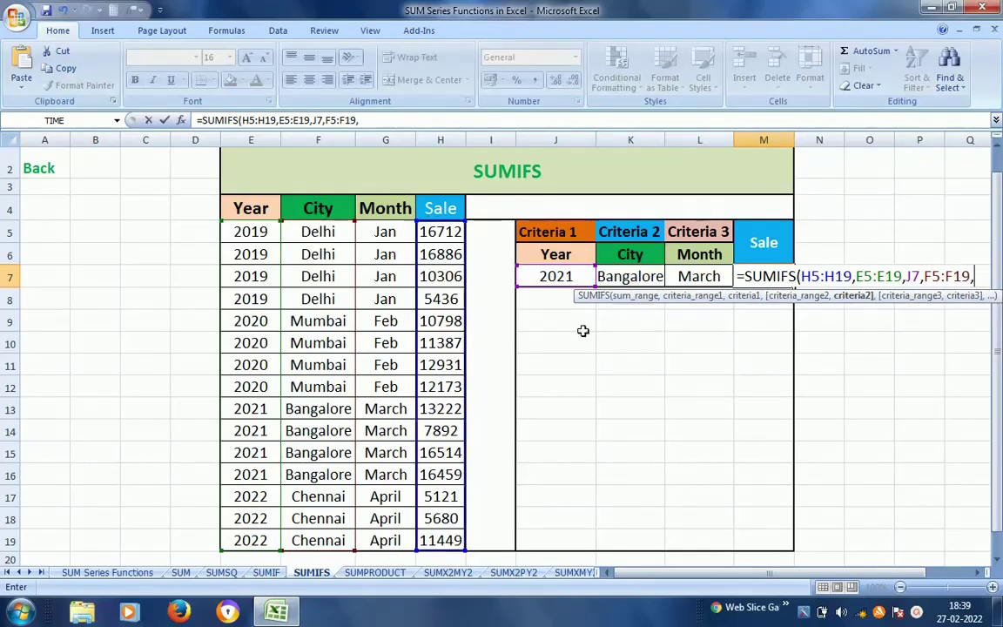
{"action": "left_click", "coordinate": [628, 277]}
{"action": "type", "text": ","}
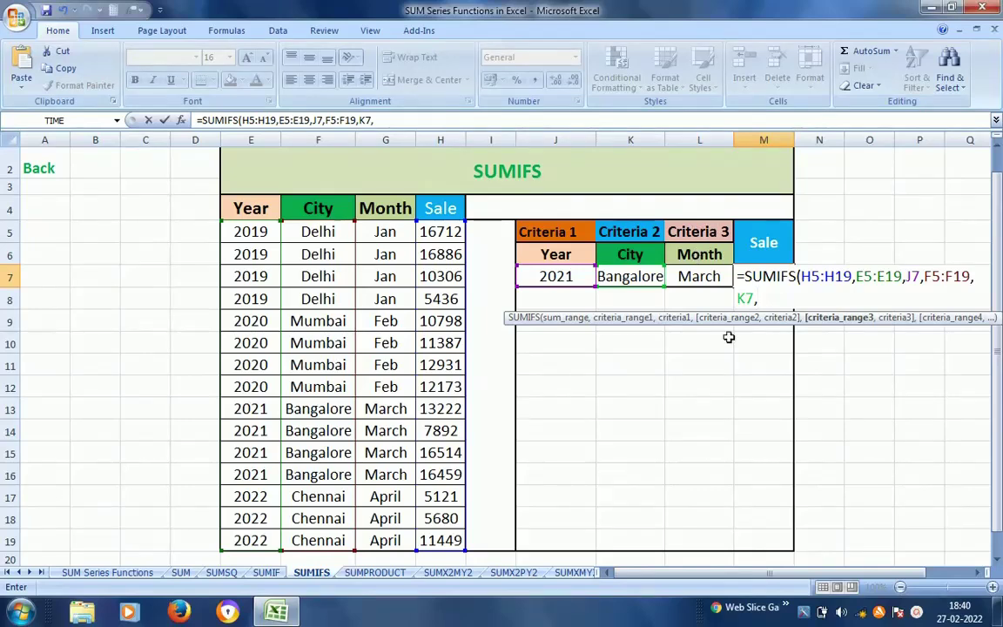
{"action": "left_click", "coordinate": [383, 233]}
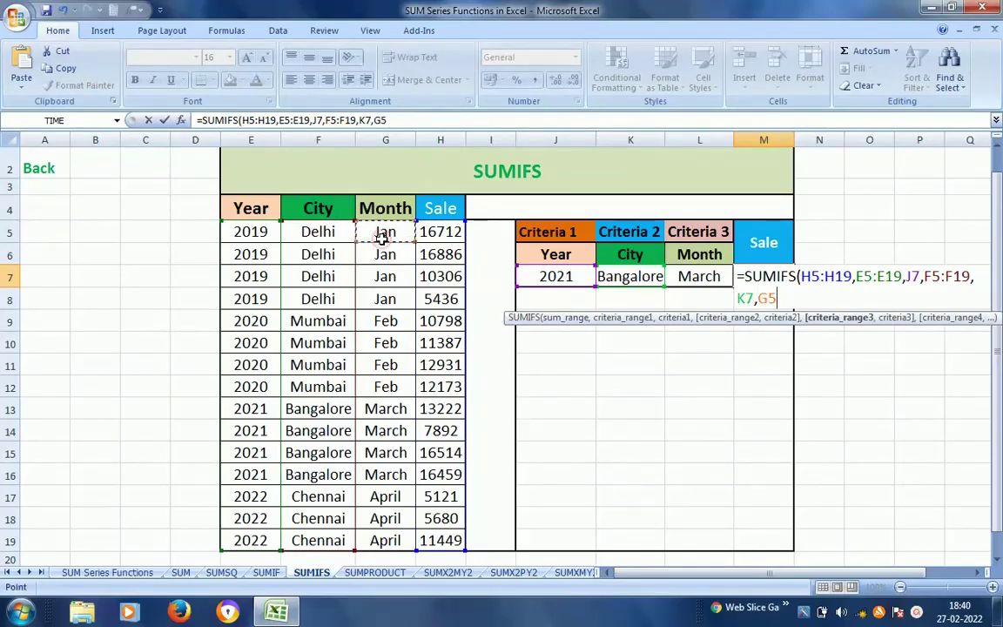
{"action": "key", "text": "ctrl+shift+Down"}
{"action": "type", "text": ","}
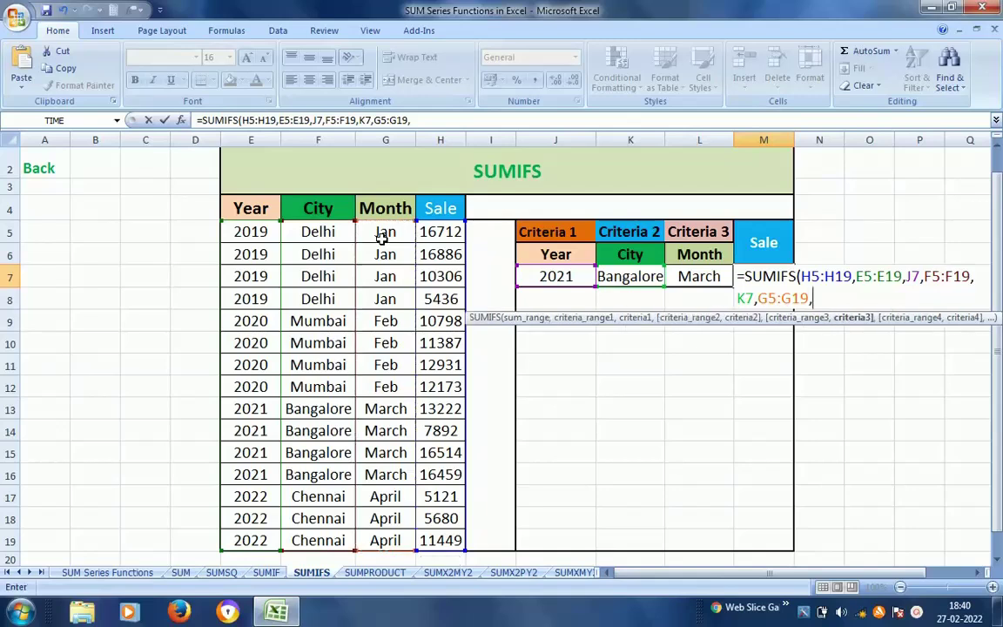
{"action": "left_click", "coordinate": [699, 277]}
{"action": "key", "text": "ctrl+Return"}
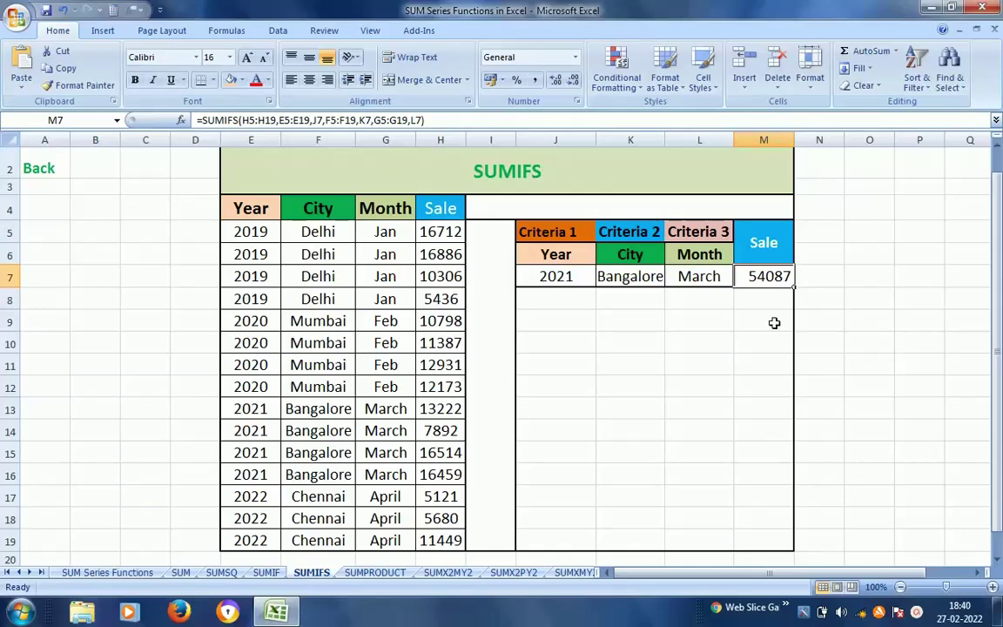
Apply a thick box border around the SUMIFS result in M7.
{"action": "left_click", "coordinate": [214, 80]}
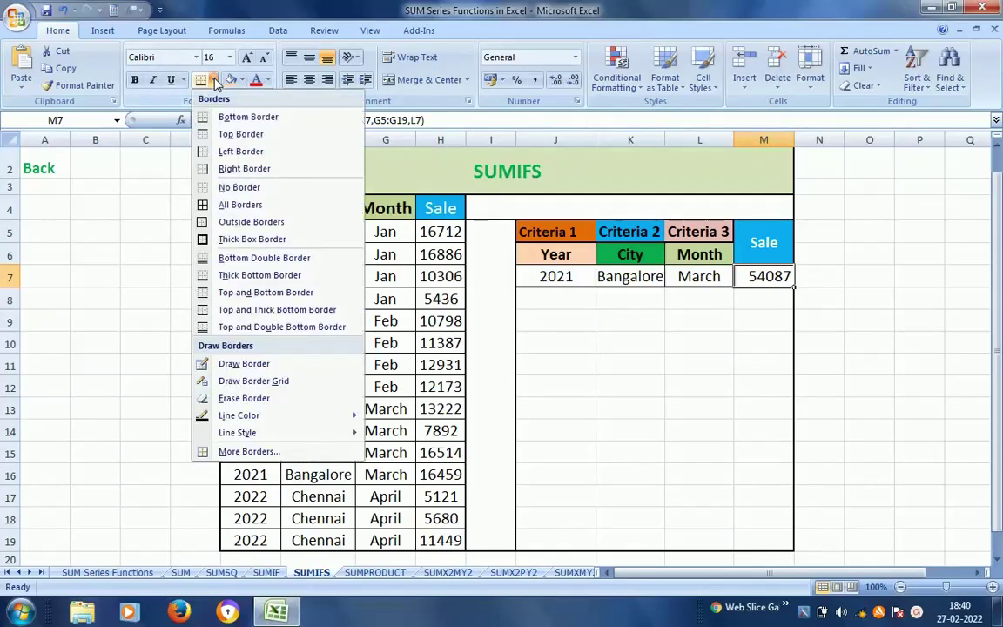
{"action": "left_click", "coordinate": [228, 239]}
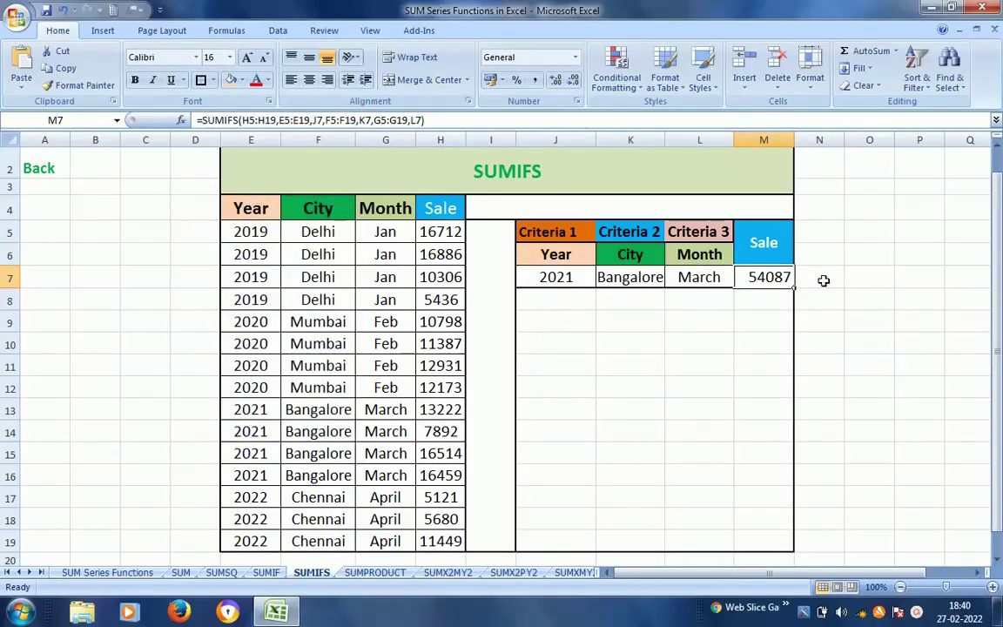
Compare the SUMIFS result in M7 with the status-bar sum of the 2021 Bangalore March sales in H13:H16.
{"action": "left_click", "coordinate": [846, 277]}
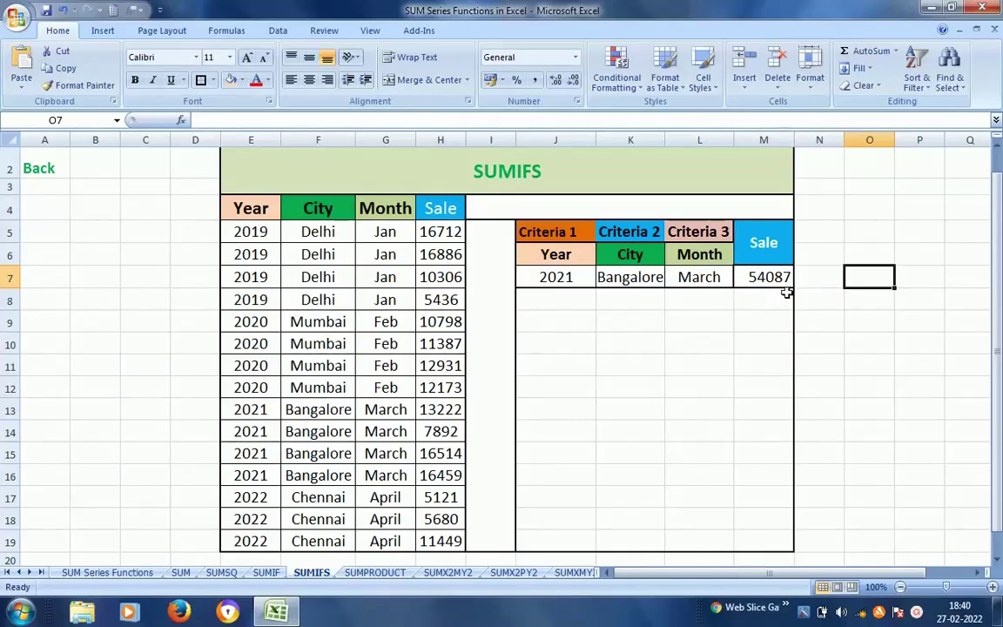
{"action": "left_click", "coordinate": [267, 433]}
{"action": "key", "text": "Right"}
{"action": "key", "text": "shift+Down"}
{"action": "key", "text": "shift+Down"}
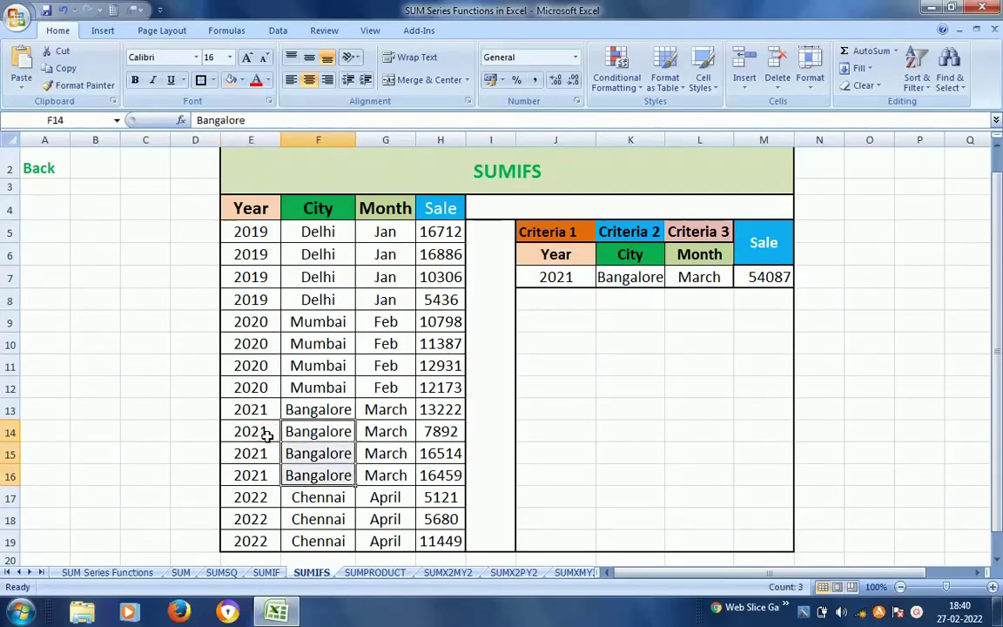
{"action": "key", "text": "Right"}
{"action": "key", "text": "shift+Down"}
{"action": "key", "text": "shift+Down"}
{"action": "key", "text": "Right"}
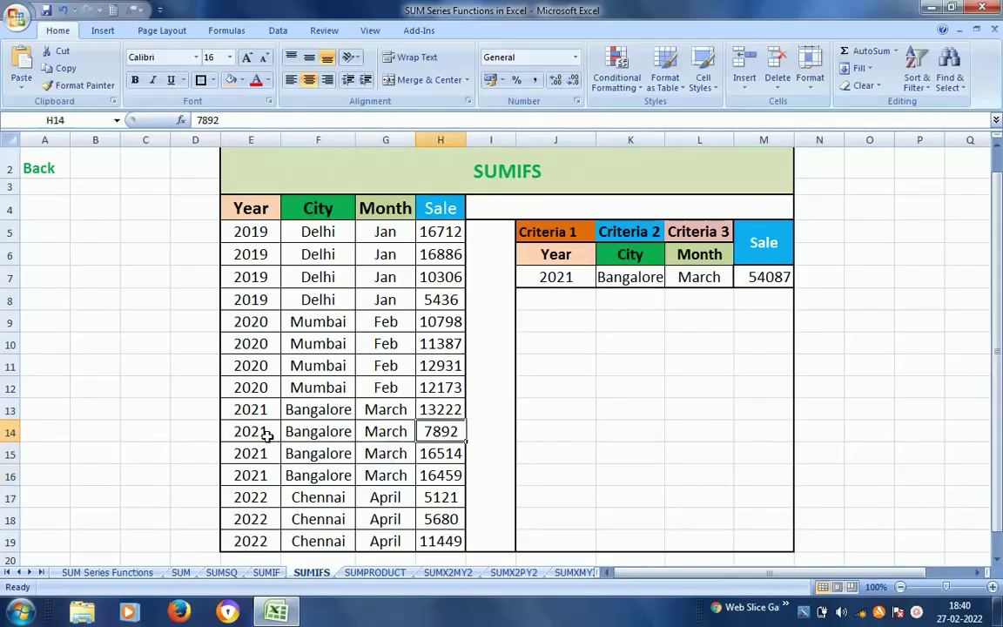
{"action": "key", "text": "shift+Down"}
{"action": "key", "text": "shift+Down"}
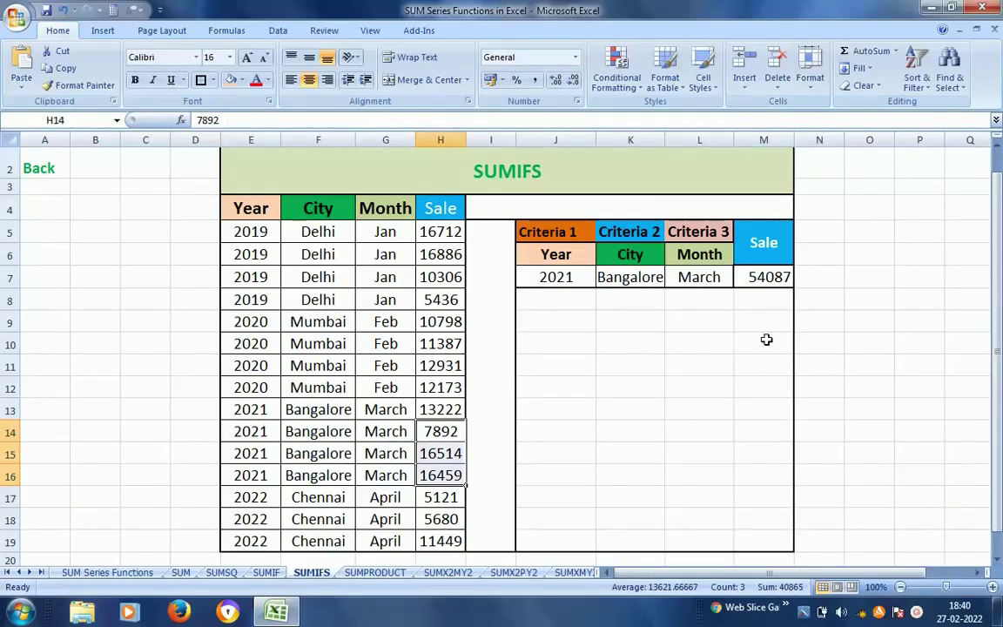
{"action": "left_click", "coordinate": [440, 411]}
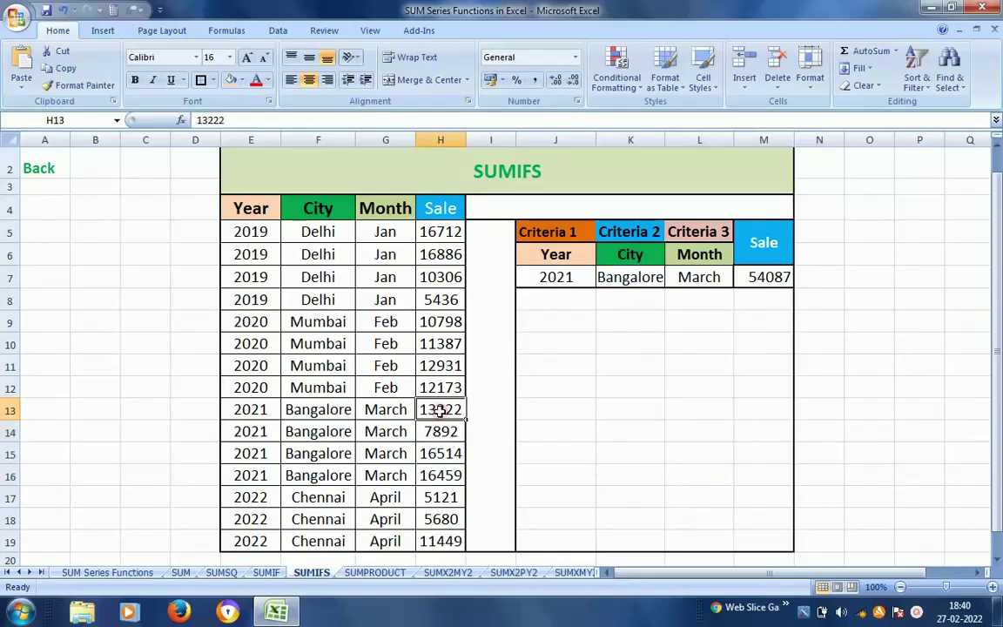
{"action": "left_click_drag", "start_coordinate": [440, 411], "coordinate": [440, 476]}
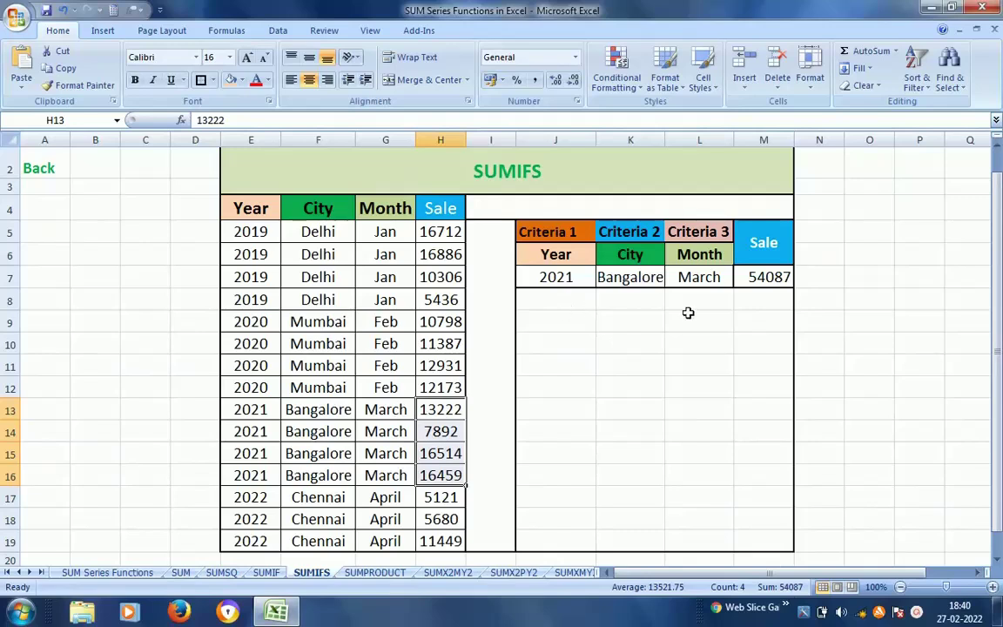
{"action": "left_click", "coordinate": [771, 281]}
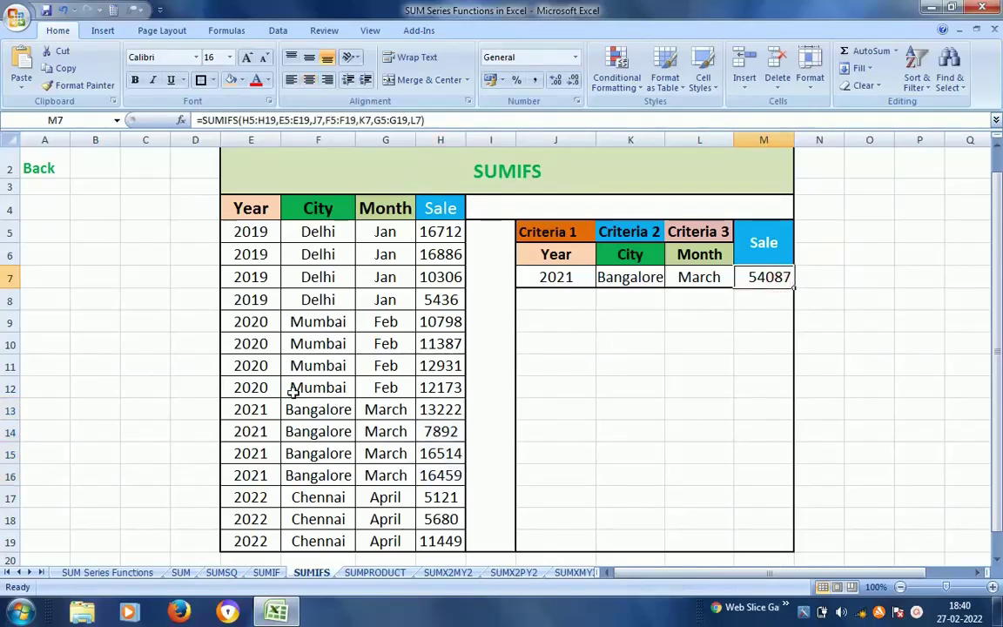
Change the City criterion in K7 to Delhi, matching the spelling in the City column.
{"action": "double_click", "coordinate": [325, 231]}
{"action": "double_click", "coordinate": [331, 233]}
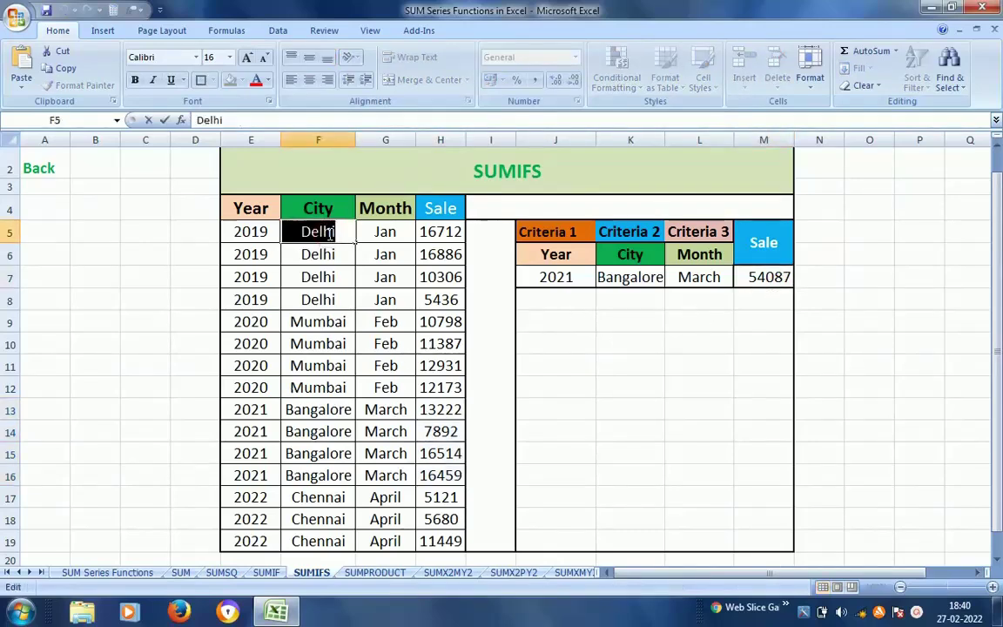
{"action": "key", "text": "Escape"}
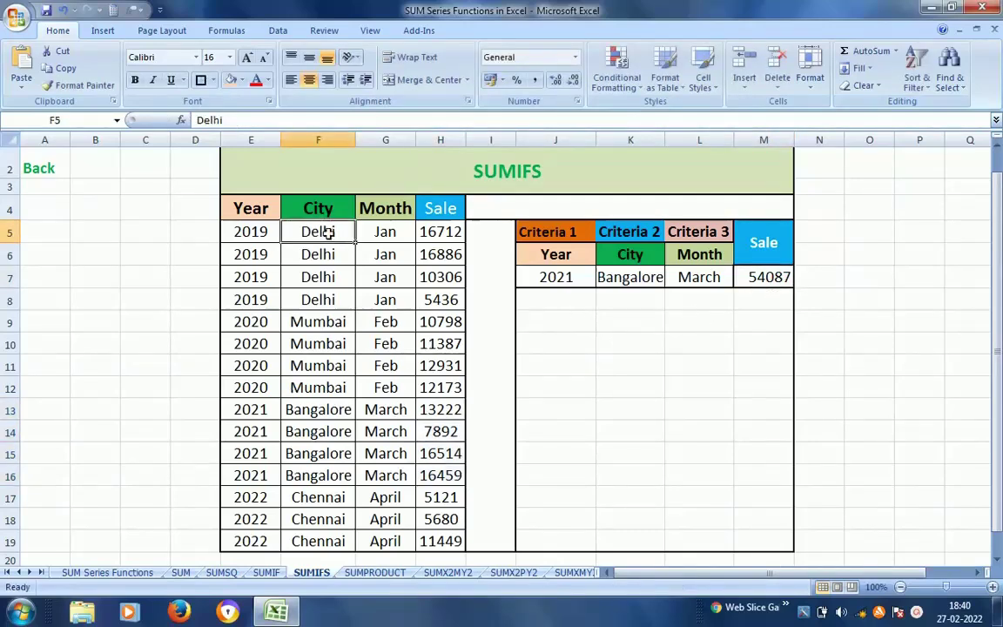
{"action": "left_click", "coordinate": [642, 281]}
{"action": "double_click", "coordinate": [642, 282]}
{"action": "double_click", "coordinate": [645, 283]}
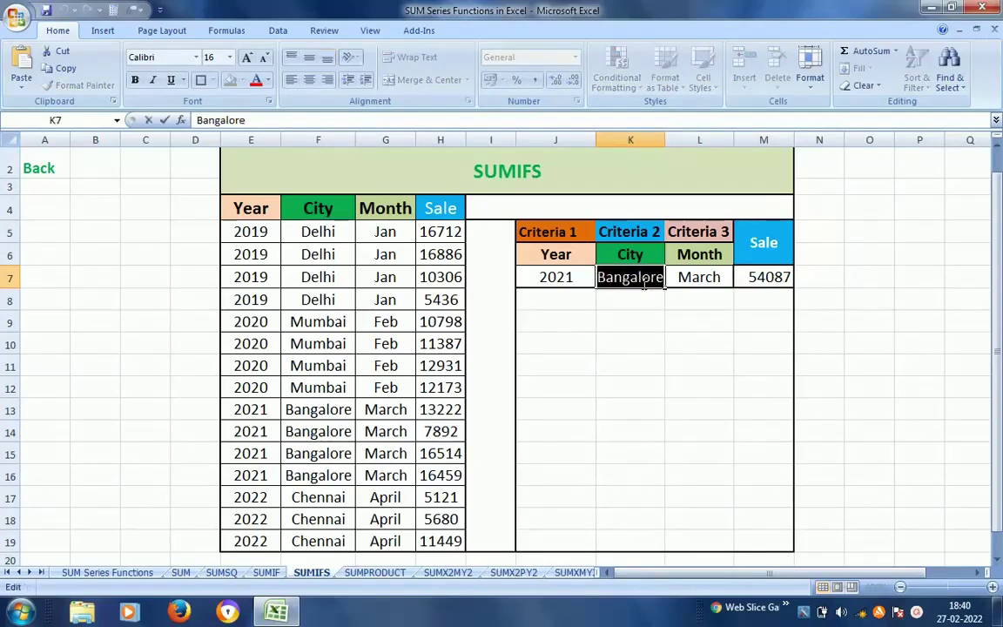
{"action": "type", "text": "Delhi"}
{"action": "key", "text": "Return"}
{"action": "left_click", "coordinate": [639, 280]}
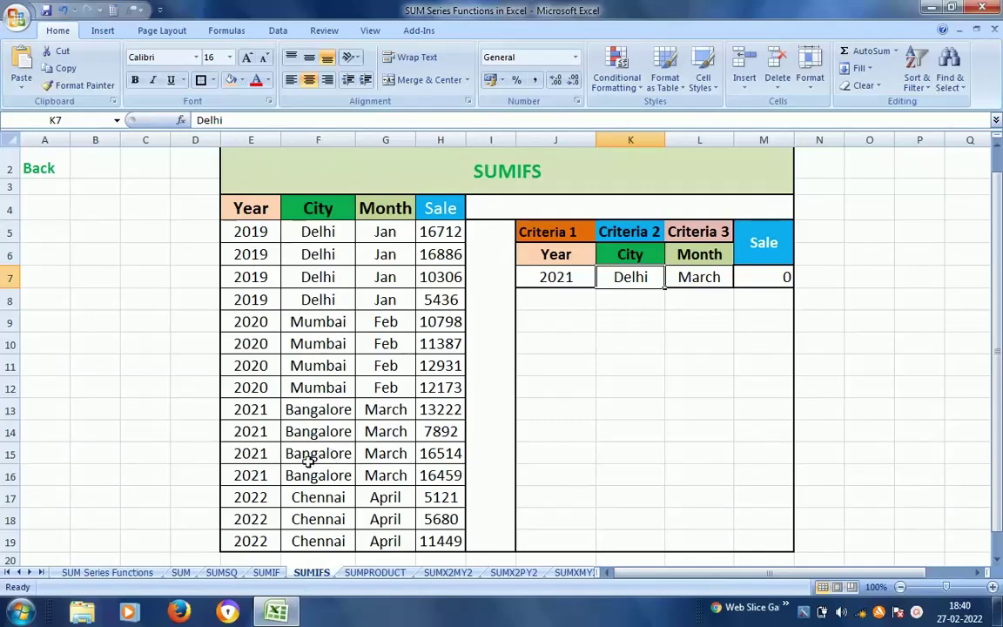
Change the Year criterion in J7 to 2019 to match the Delhi rows.
{"action": "left_click", "coordinate": [254, 234]}
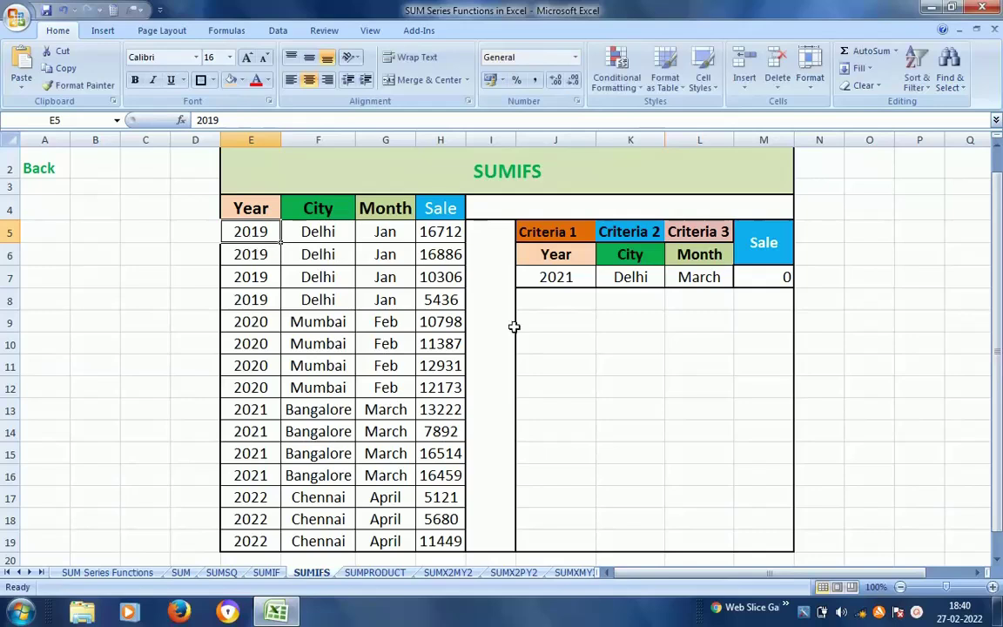
{"action": "left_click", "coordinate": [563, 279]}
{"action": "double_click", "coordinate": [565, 279]}
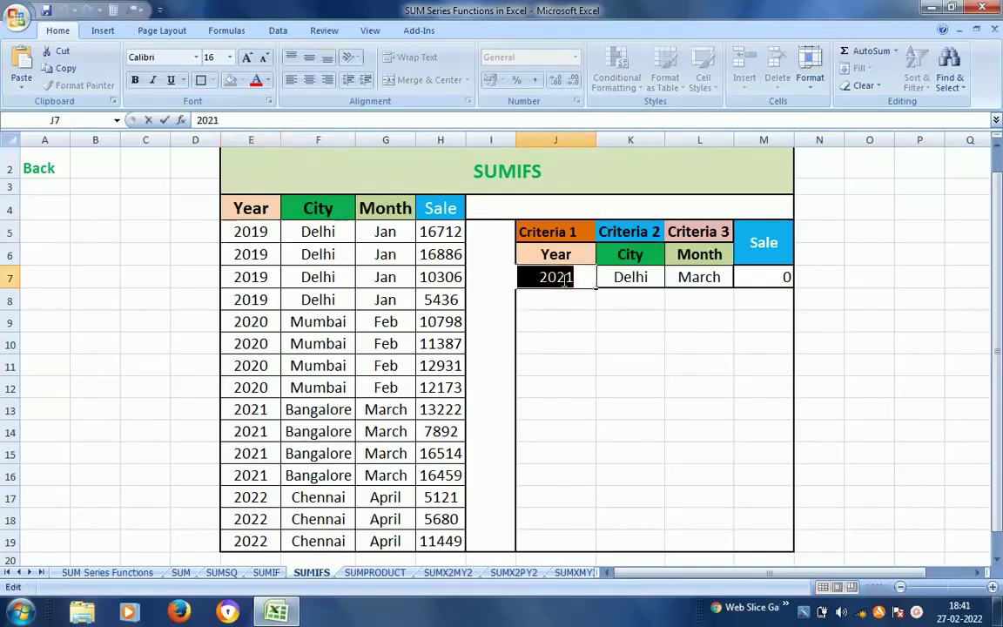
{"action": "type", "text": "2019"}
{"action": "key", "text": "ctrl+Return"}
{"action": "key", "text": "Up"}
{"action": "key", "text": "Up"}
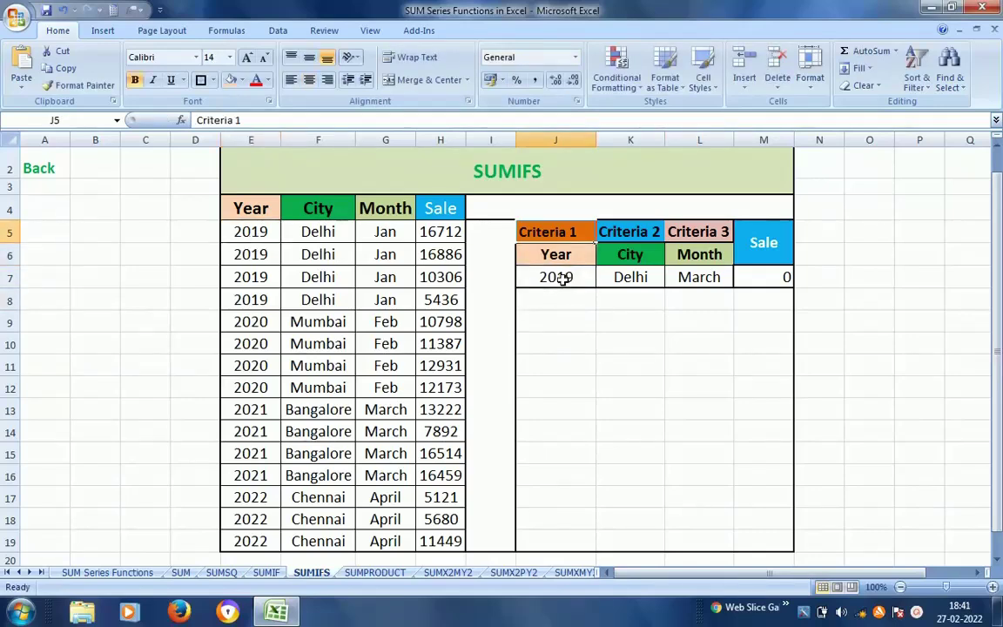
Change the Month criterion in L7 to Jan after checking the month of the Delhi rows in column G.
{"action": "key", "text": "Down"}
{"action": "key", "text": "Down"}
{"action": "key", "text": "Right"}
{"action": "key", "text": "Right"}
{"action": "key", "text": "Left"}
{"action": "key", "text": "Right"}
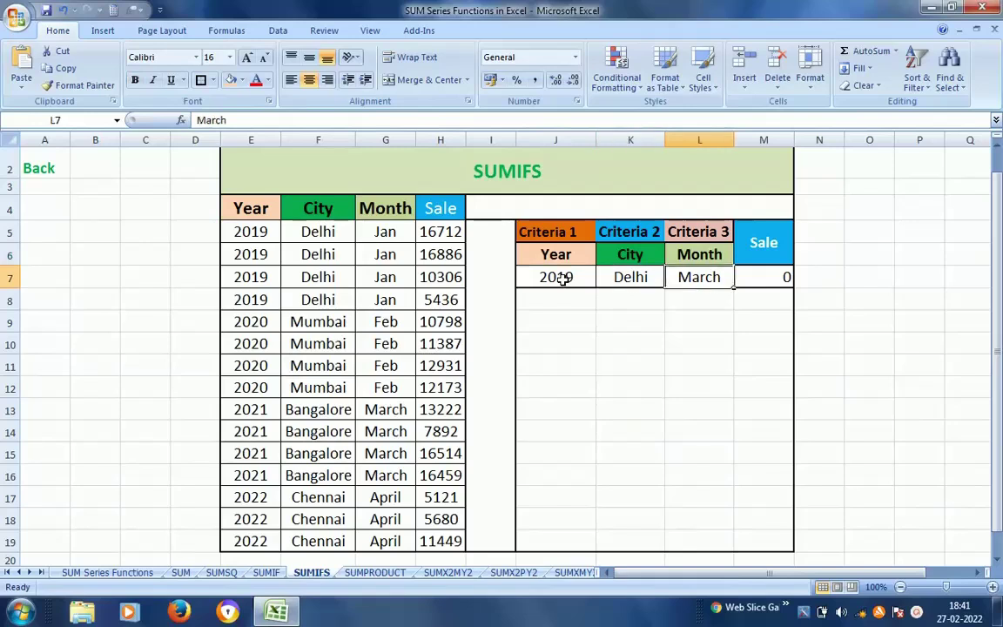
{"action": "key", "text": "Left"}
{"action": "key", "text": "Left"}
{"action": "key", "text": "Left"}
{"action": "key", "text": "Left"}
{"action": "key", "text": "Left"}
{"action": "key", "text": "Up"}
{"action": "key", "text": "Up"}
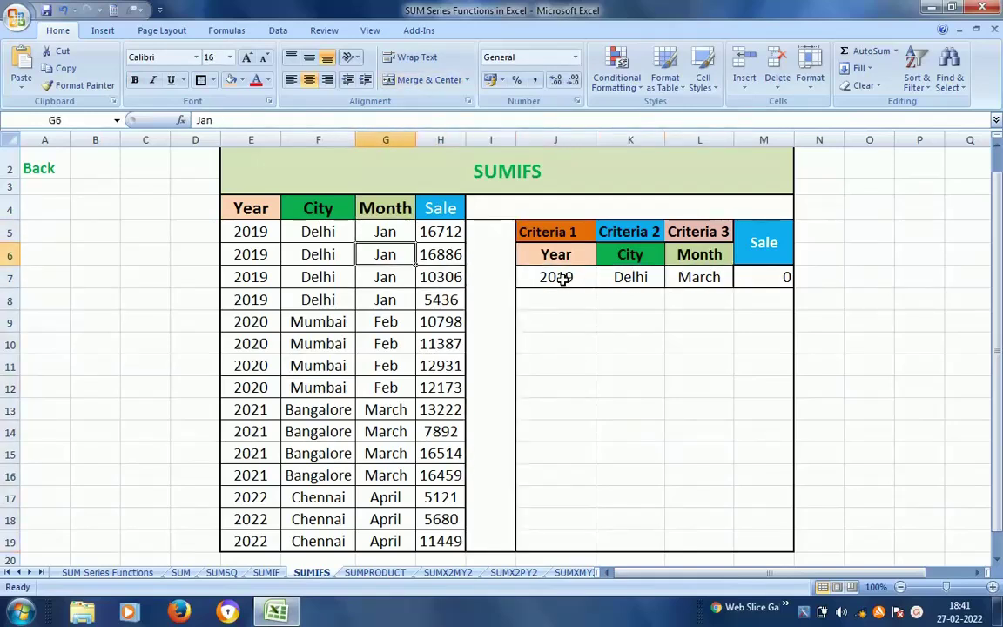
{"action": "key", "text": "F2"}
{"action": "key", "text": "shift+Home"}
{"action": "key", "text": "Escape"}
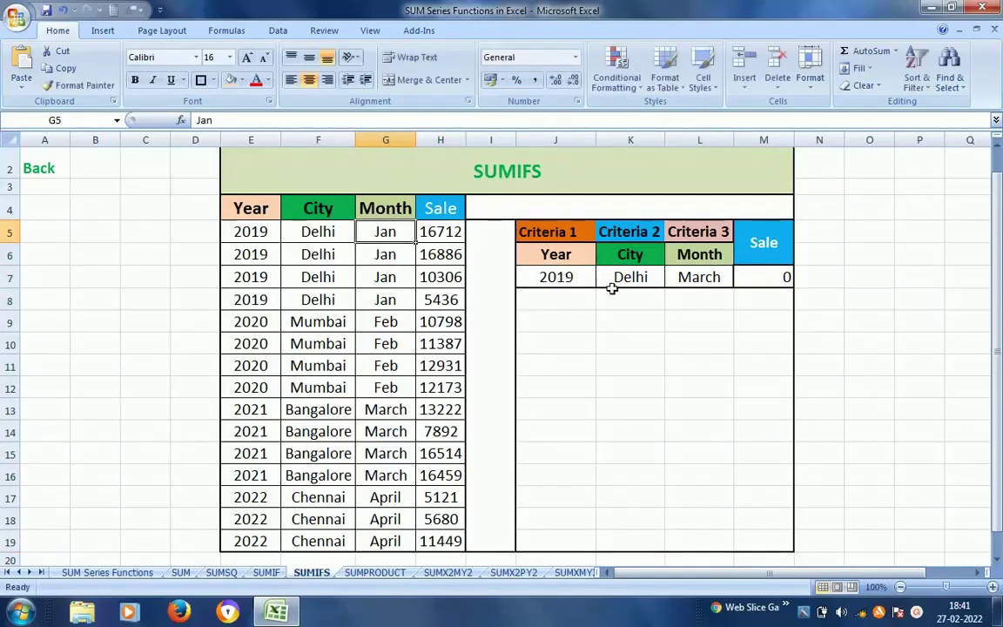
{"action": "left_click", "coordinate": [705, 275]}
{"action": "key", "text": "F2"}
{"action": "key", "text": "shift+Home"}
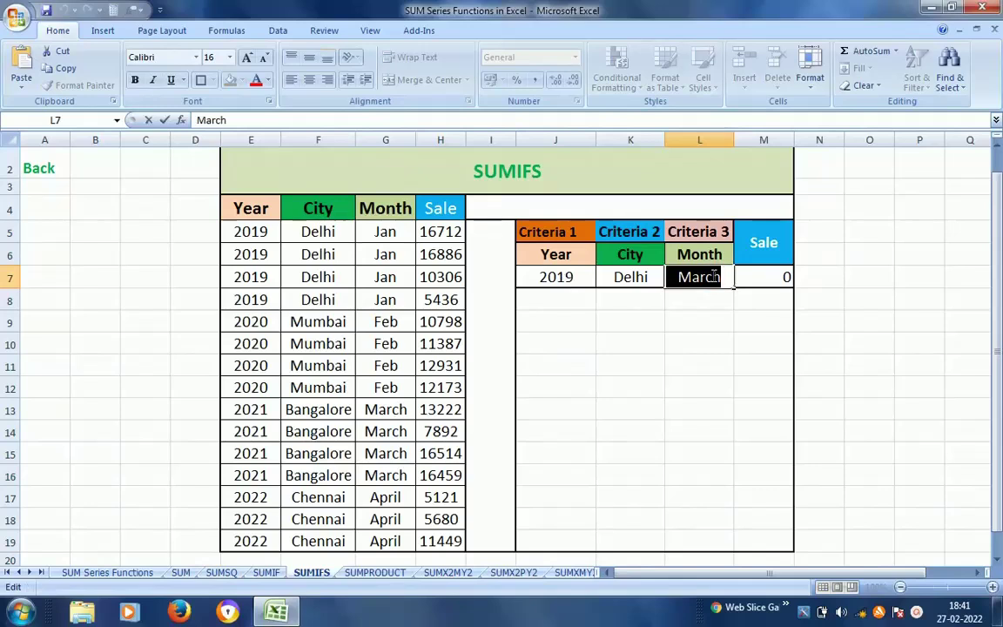
{"action": "type", "text": "Jan"}
{"action": "key", "text": "ctrl+Return"}
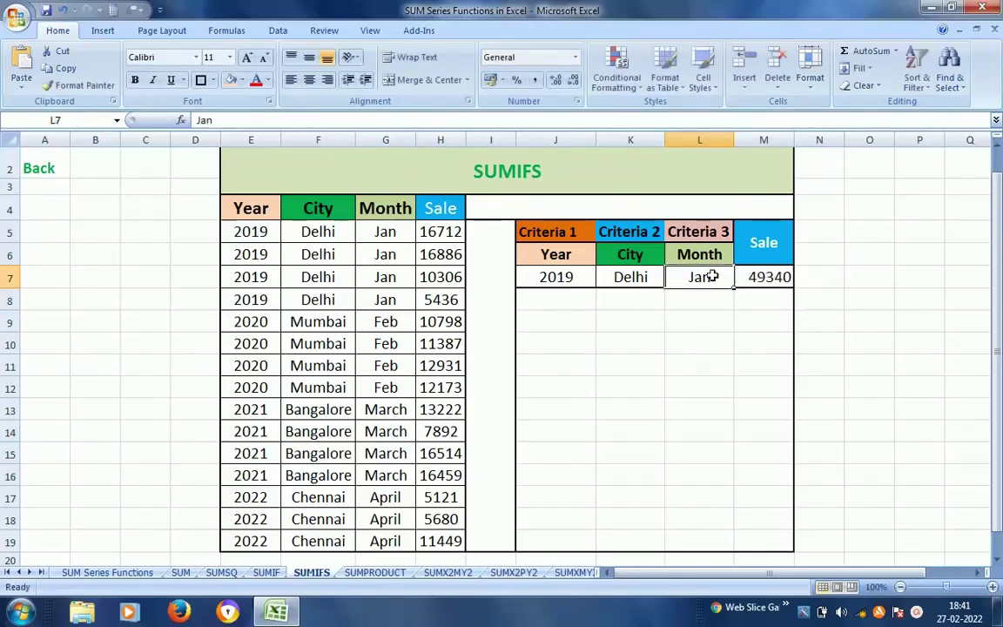
Compare the updated SUMIFS result in M7 with the status-bar sum of the Delhi sales in H5:H8.
{"action": "key", "text": "Right"}
{"action": "key", "text": "Left"}
{"action": "key", "text": "Left"}
{"action": "key", "text": "Left"}
{"action": "key", "text": "Left"}
{"action": "key", "text": "Left"}
{"action": "key", "text": "Down"}
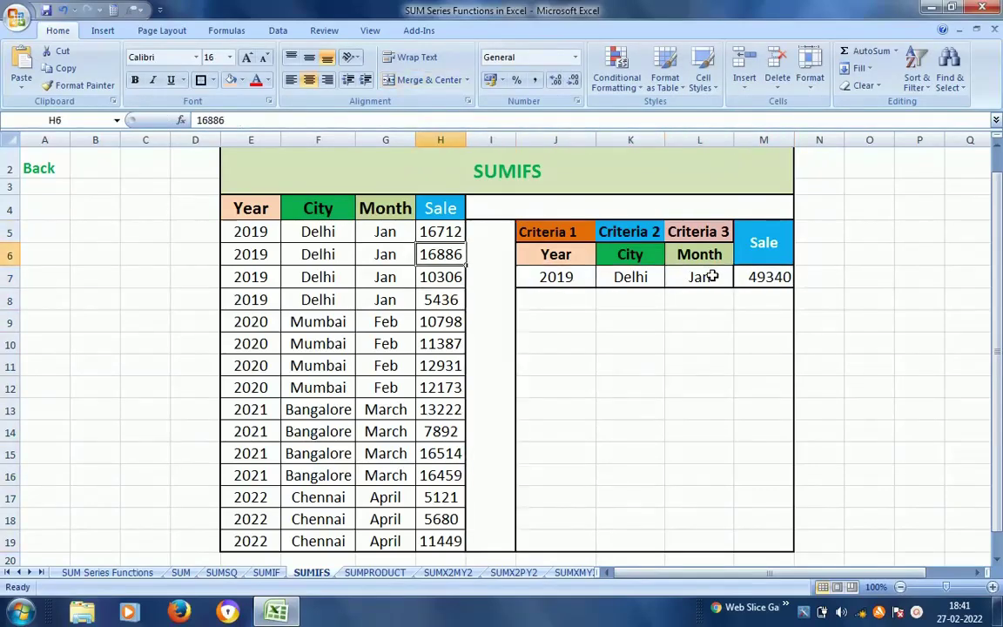
{"action": "key", "text": "Up"}
{"action": "key", "text": "shift+Down"}
{"action": "key", "text": "shift+Down"}
{"action": "key", "text": "shift+Down"}
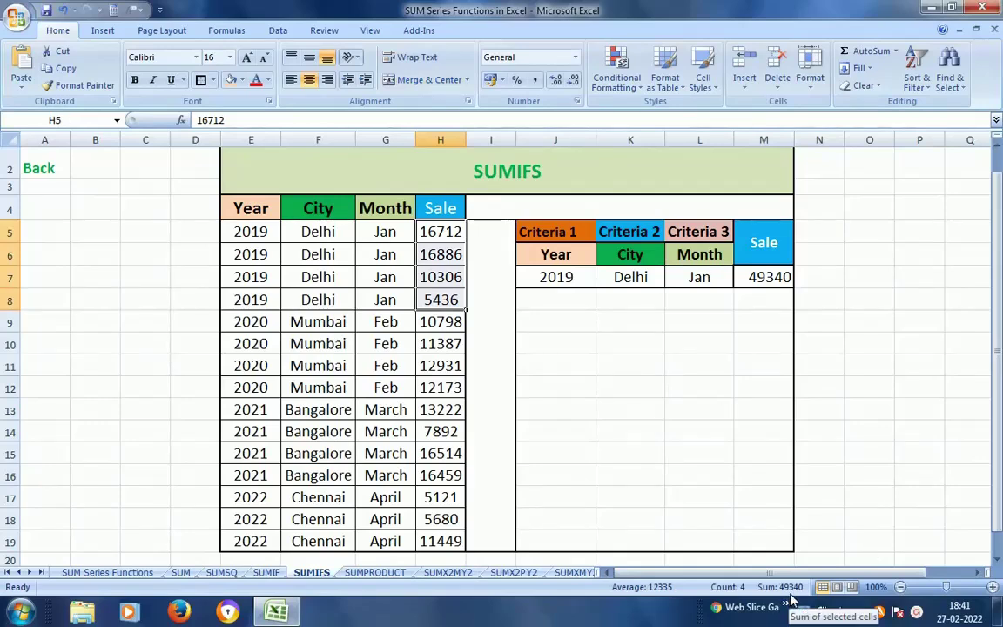
{"action": "left_click", "coordinate": [757, 278]}
Return to the SUM Series Functions index sheet and follow its link to the SUMPRODUCT sheet.
{"action": "key", "text": "Up"}
{"action": "key", "text": "Up"}
{"action": "key", "text": "Up"}
{"action": "key", "text": "Up"}
{"action": "key", "text": "Down"}
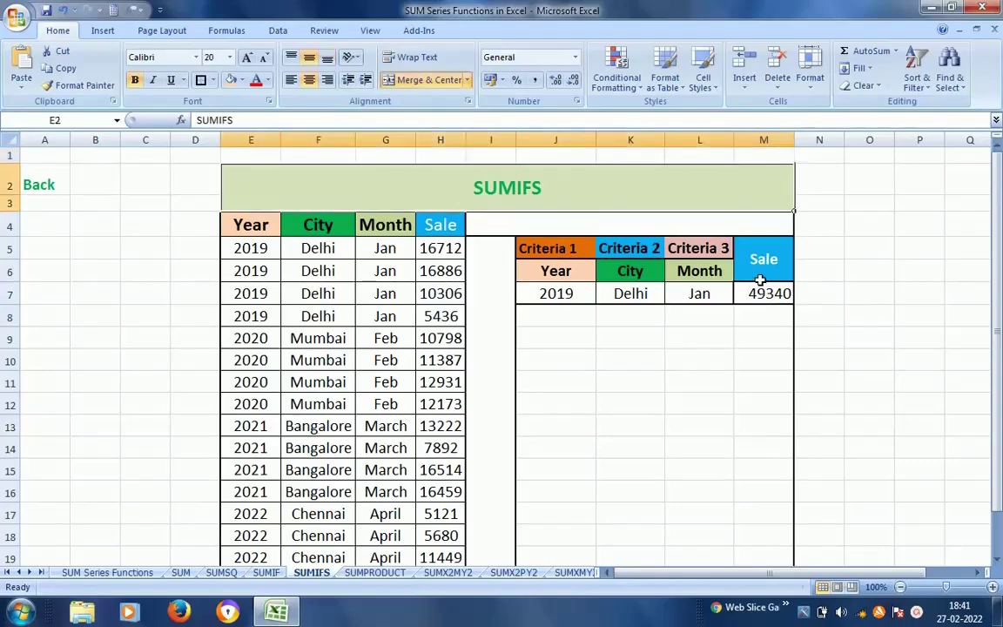
{"action": "left_click", "coordinate": [37, 189]}
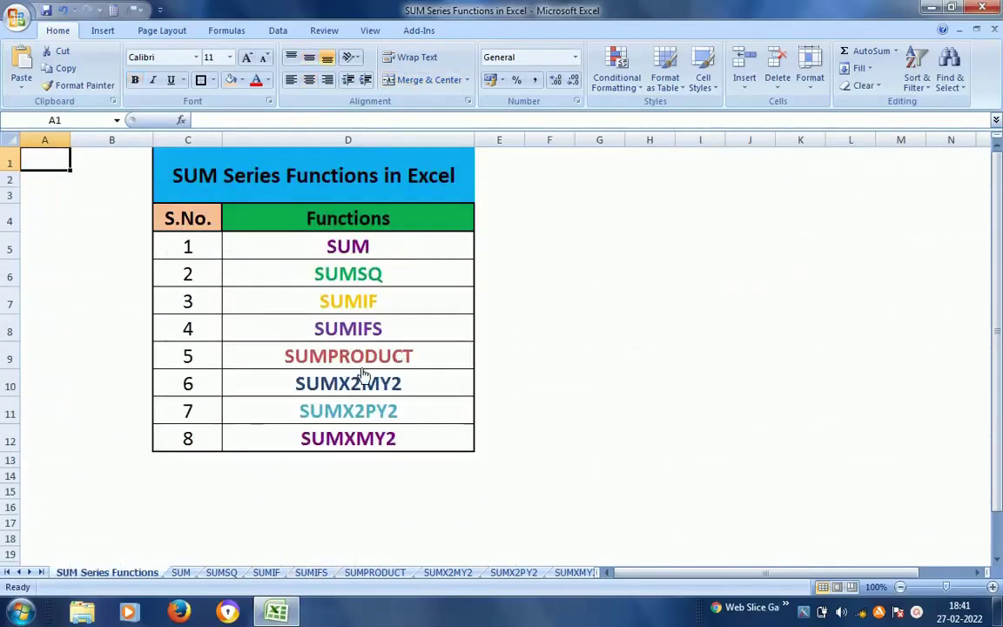
{"action": "left_click", "coordinate": [369, 362]}
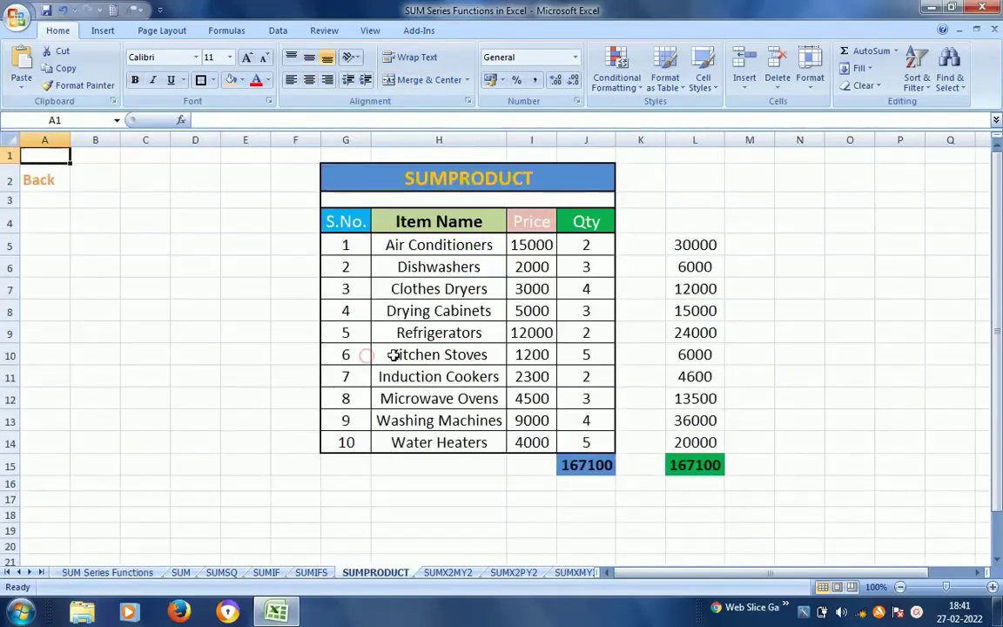
Clear the row products and their total in L5:L15 of the SUMPRODUCT sheet.
{"action": "left_click", "coordinate": [695, 247]}
{"action": "key", "text": "shift+Down"}
{"action": "key", "text": "shift+Down"}
{"action": "key", "text": "shift+Down"}
{"action": "key", "text": "shift+Down"}
{"action": "key", "text": "shift+Down"}
{"action": "key", "text": "shift+Down"}
{"action": "key", "text": "shift+Down"}
{"action": "key", "text": "shift+Down"}
{"action": "key", "text": "shift+Down"}
{"action": "key", "text": "shift+Down"}
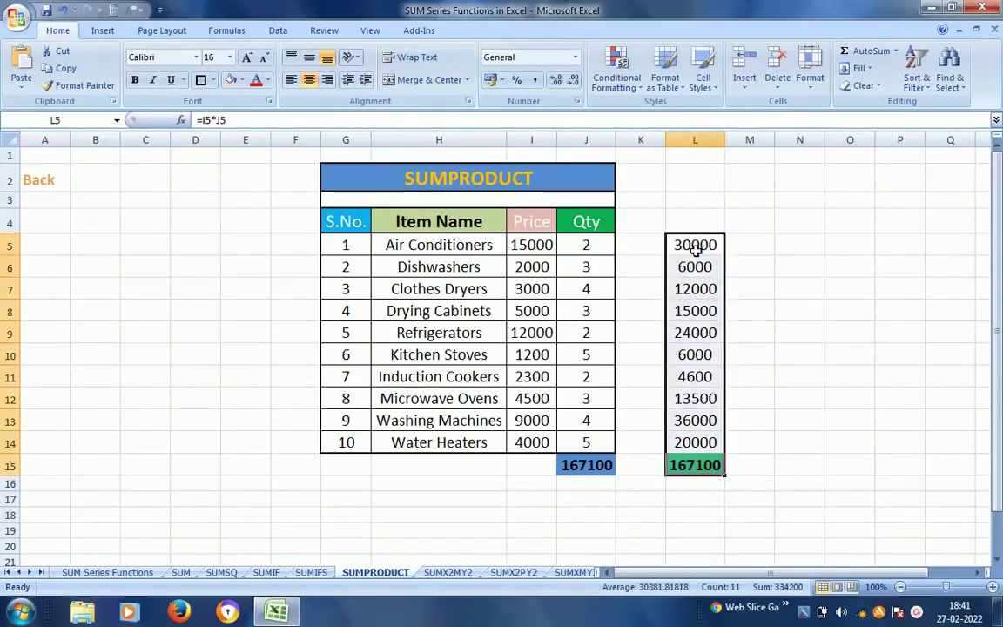
{"action": "key", "text": "Delete"}
Review the item name, price and quantity of the Air Conditioners row in G5:J5.
{"action": "left_click", "coordinate": [696, 248]}
{"action": "key", "text": "Down"}
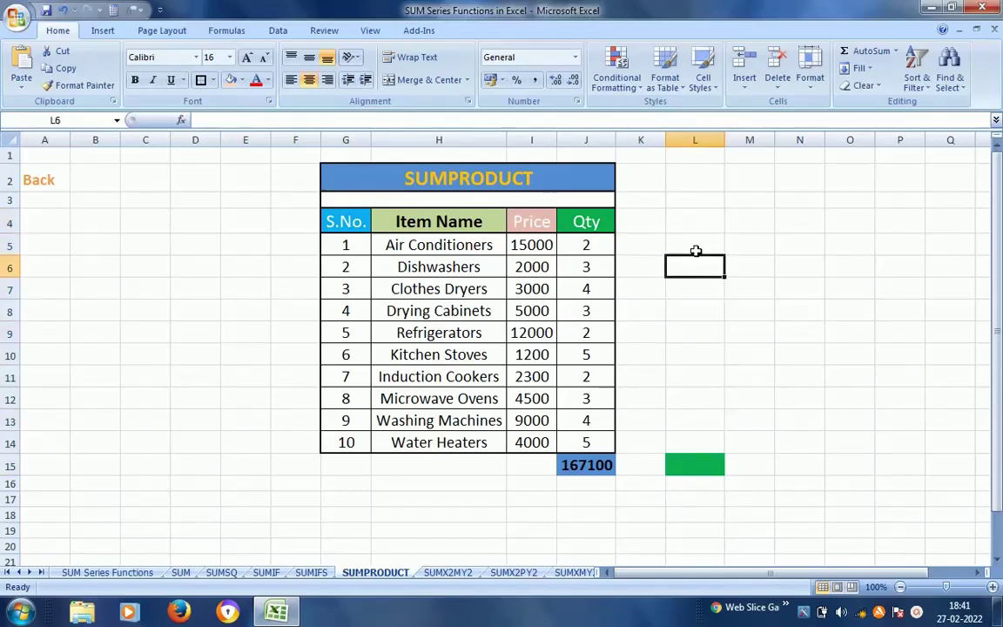
{"action": "key", "text": "Up"}
{"action": "key", "text": "Left"}
{"action": "key", "text": "Left"}
{"action": "key", "text": "Left"}
{"action": "key", "text": "Left"}
{"action": "key", "text": "Left"}
{"action": "key", "text": "Right"}
{"action": "key", "text": "Right"}
{"action": "key", "text": "Right"}
{"action": "key", "text": "Right"}
{"action": "key", "text": "Right"}
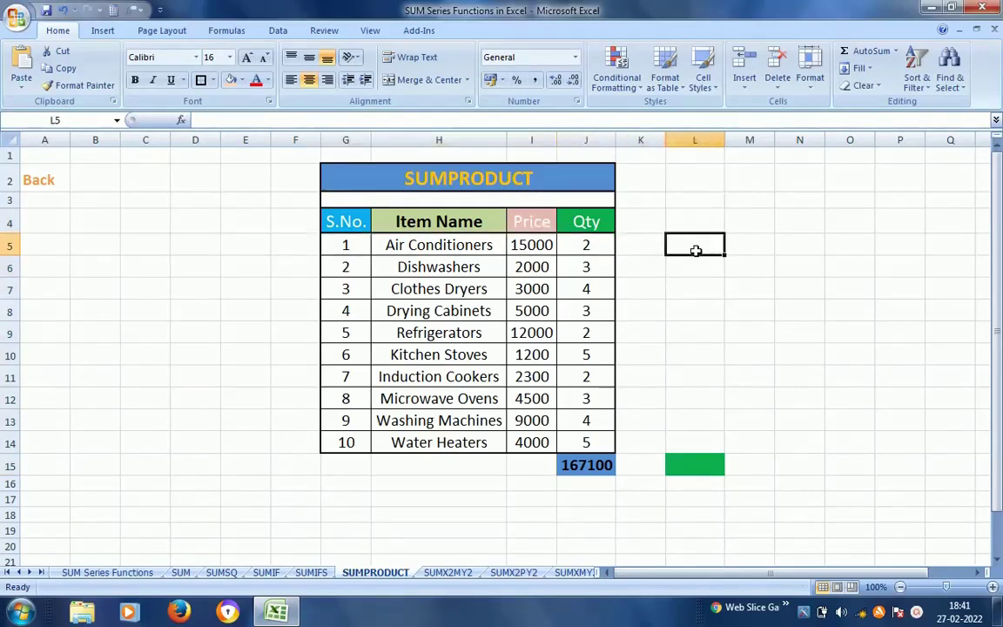
{"action": "key", "text": "Left"}
{"action": "key", "text": "Left"}
{"action": "key", "text": "Left"}
{"action": "key", "text": "Right"}
{"action": "key", "text": "Right"}
{"action": "key", "text": "Right"}
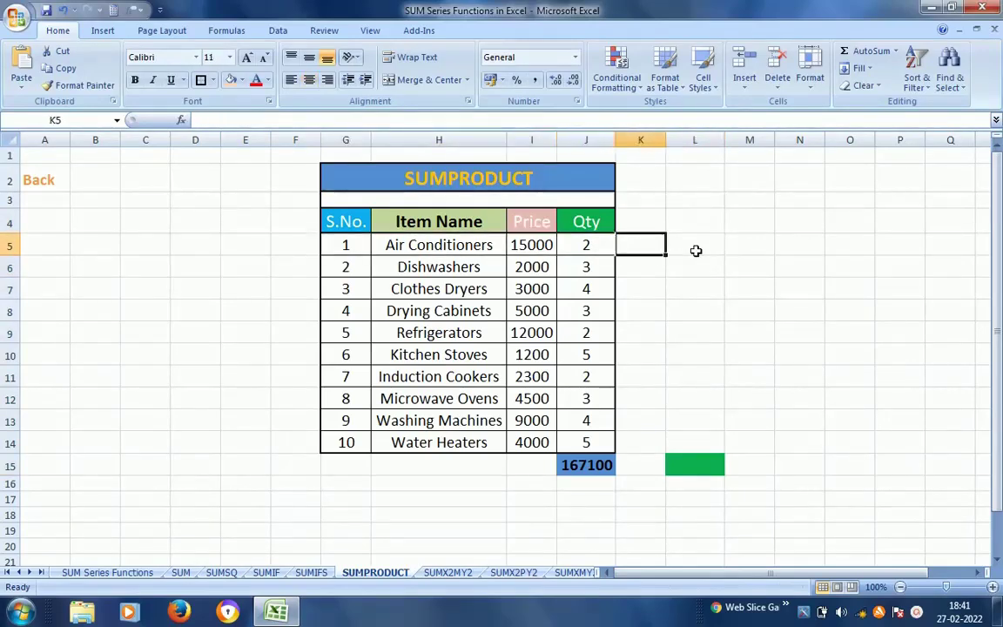
Enter the formula =I5*J5 in L5 to multiply the Air Conditioners' price by their quantity.
{"action": "type", "text": "="}
{"action": "key", "text": "Left"}
{"action": "key", "text": "Left"}
{"action": "key", "text": "Left"}
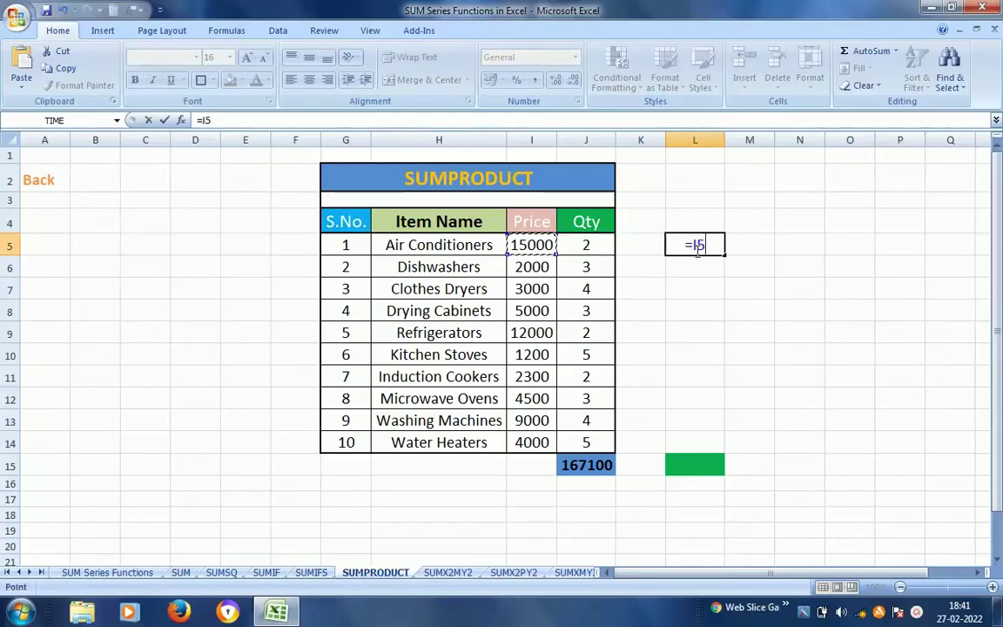
{"action": "type", "text": "*"}
{"action": "key", "text": "Left"}
{"action": "key", "text": "Left"}
{"action": "key", "text": "Return"}
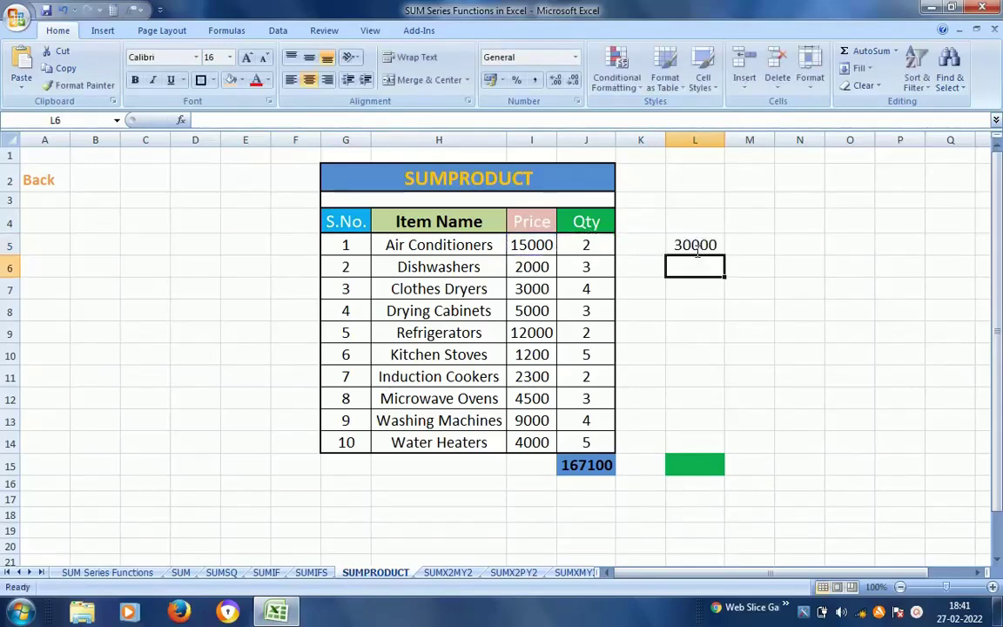
Copy the price-times-quantity formula from L5 down through L14 for all the remaining items.
{"action": "key", "text": "Up"}
{"action": "key", "text": "ctrl+c"}
{"action": "key", "text": "shift+Down"}
{"action": "key", "text": "shift+Down"}
{"action": "key", "text": "shift+Down"}
{"action": "key", "text": "shift+Down"}
{"action": "key", "text": "shift+Down"}
{"action": "key", "text": "shift+Down"}
{"action": "key", "text": "shift+Down"}
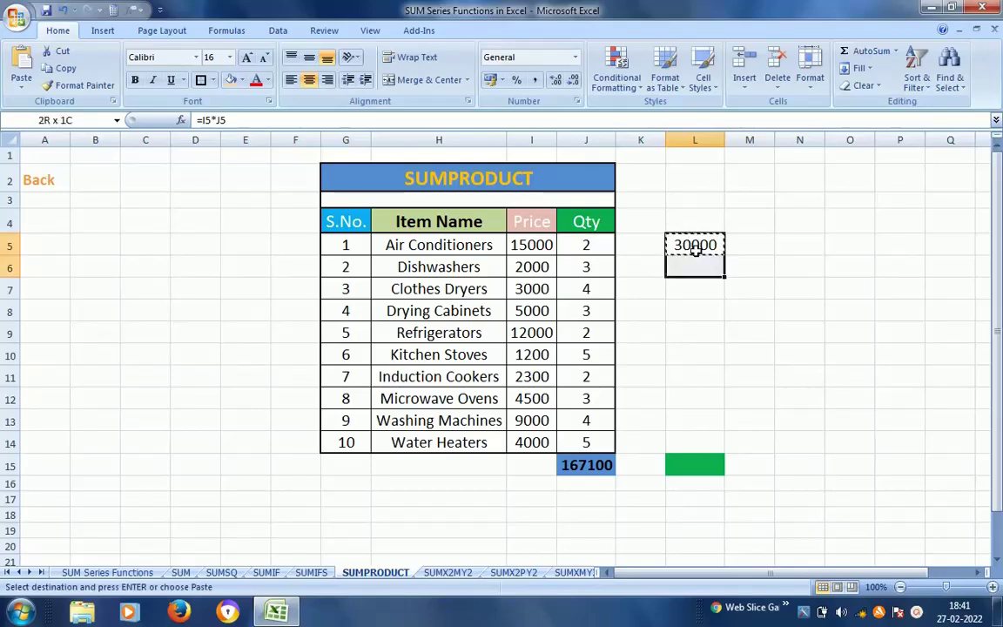
{"action": "key", "text": "shift+Down"}
{"action": "key", "text": "shift+Down"}
{"action": "key", "text": "ctrl+v"}
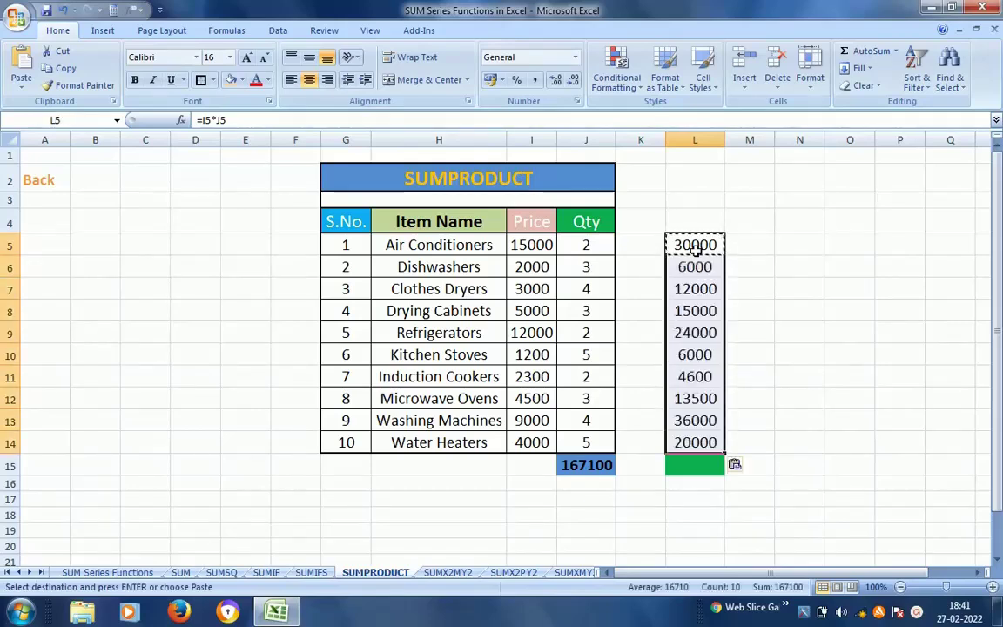
{"action": "key", "text": "Escape"}
Total the row products in L15 with the AutoSum formula =SUM(L5:L14).
{"action": "key", "text": "ctrl+Down"}
{"action": "key", "text": "Down"}
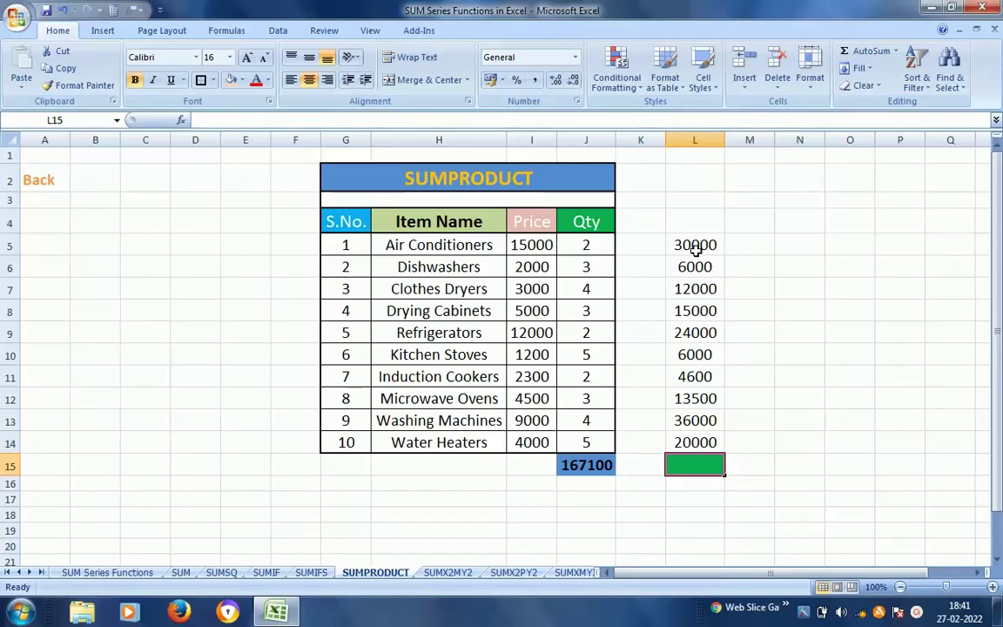
{"action": "key", "text": "alt+equal"}
{"action": "key", "text": "Return"}
{"action": "key", "text": "Up"}
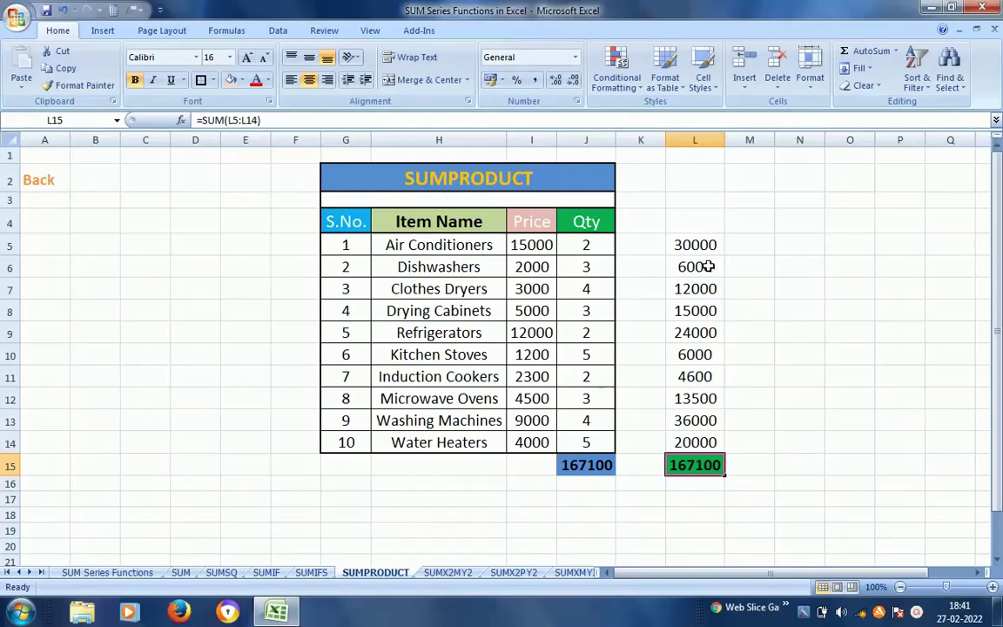
Clear the existing total in J15 below the Qty column.
{"action": "left_click", "coordinate": [589, 462]}
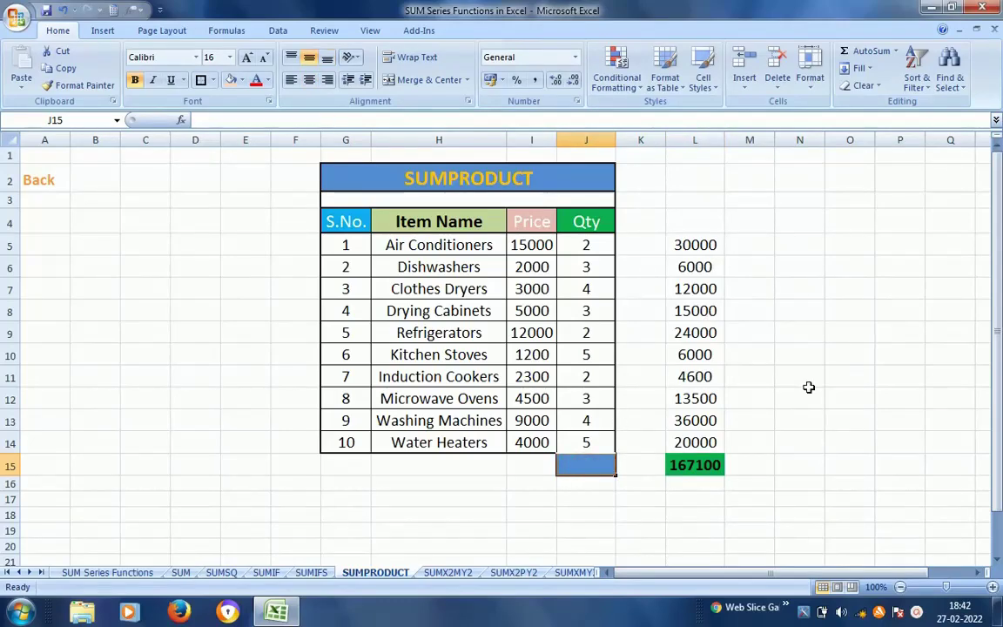
Keep the current color scheme in the Windows prompt and enter =SUMPRODUCT(I5:I14,J5:J14) in J15 below the Qty column.
{"action": "left_click", "coordinate": [448, 310]}
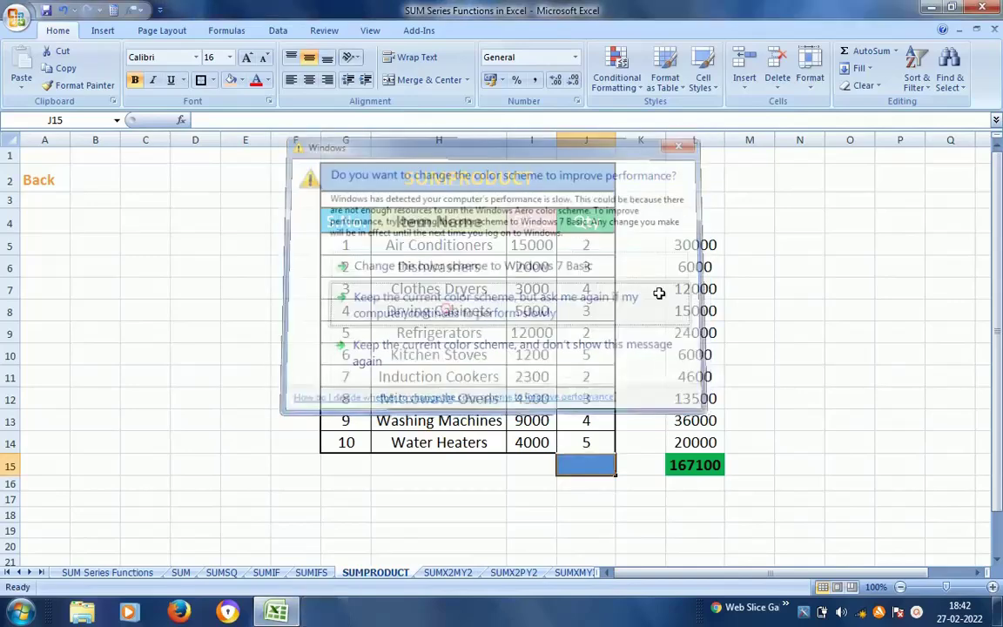
{"action": "left_click", "coordinate": [515, 188]}
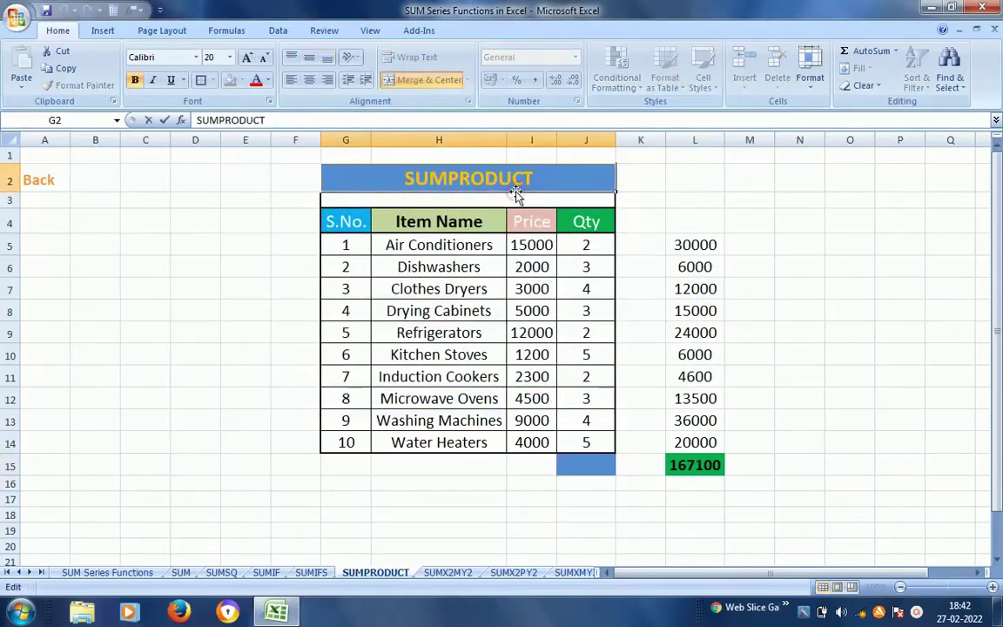
{"action": "left_click", "coordinate": [593, 465]}
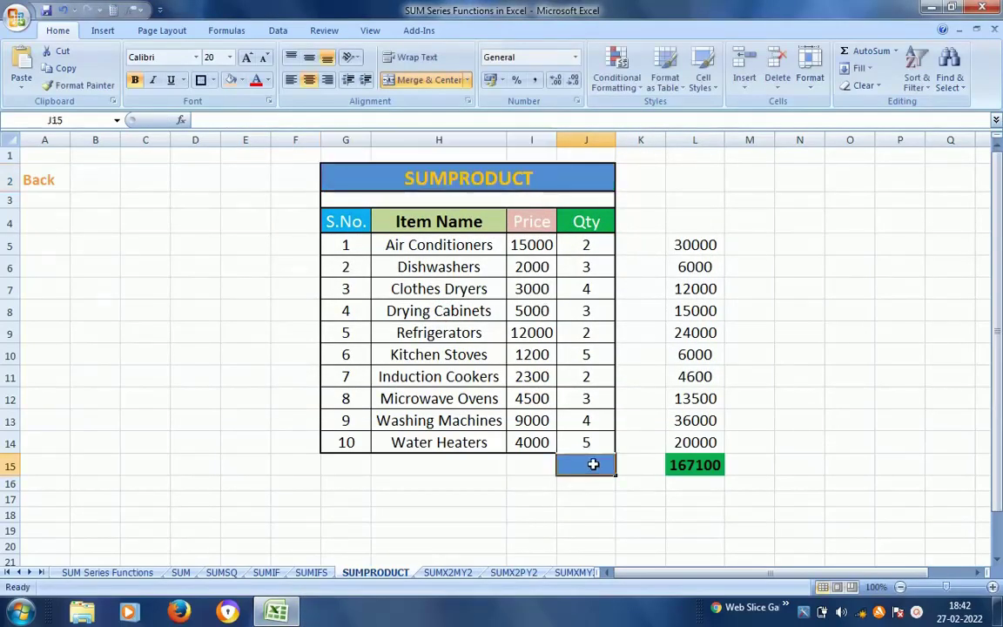
{"action": "type", "text": "=SUMPRODUCT"}
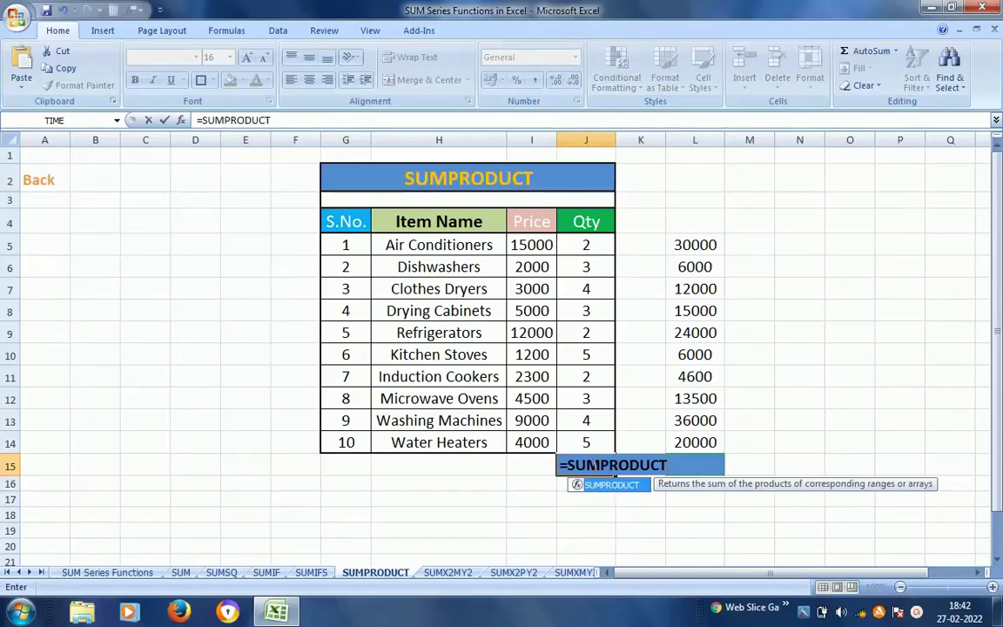
{"action": "type", "text": "("}
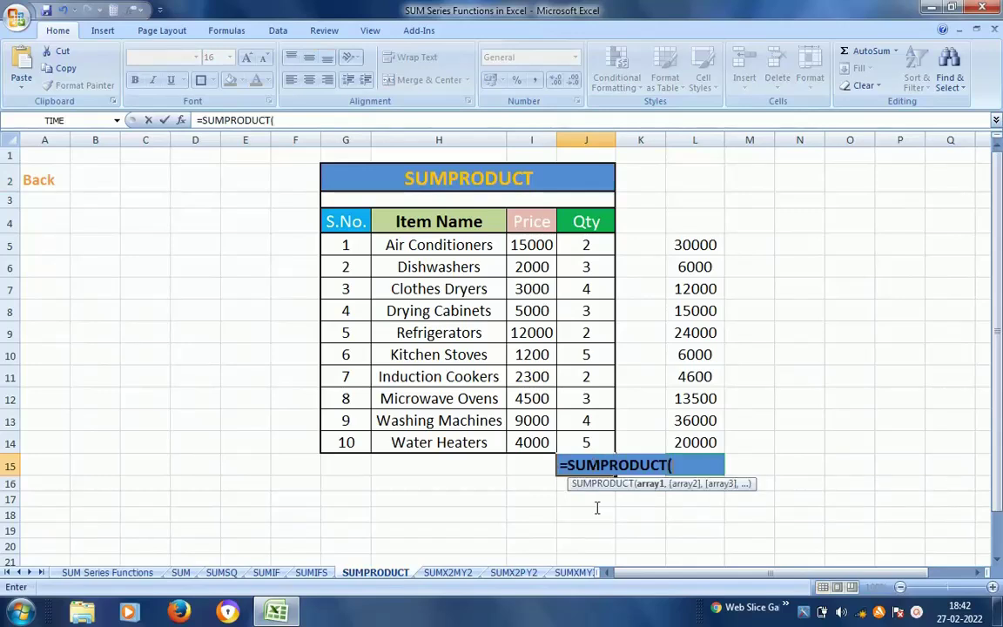
{"action": "left_click", "coordinate": [527, 248]}
{"action": "key", "text": "ctrl+shift+Down"}
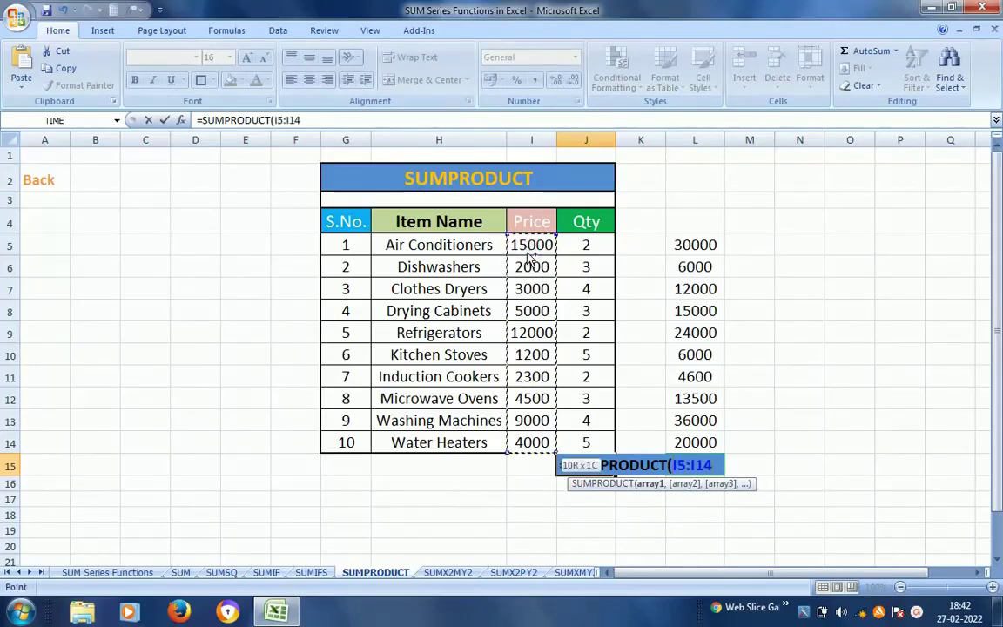
{"action": "type", "text": ","}
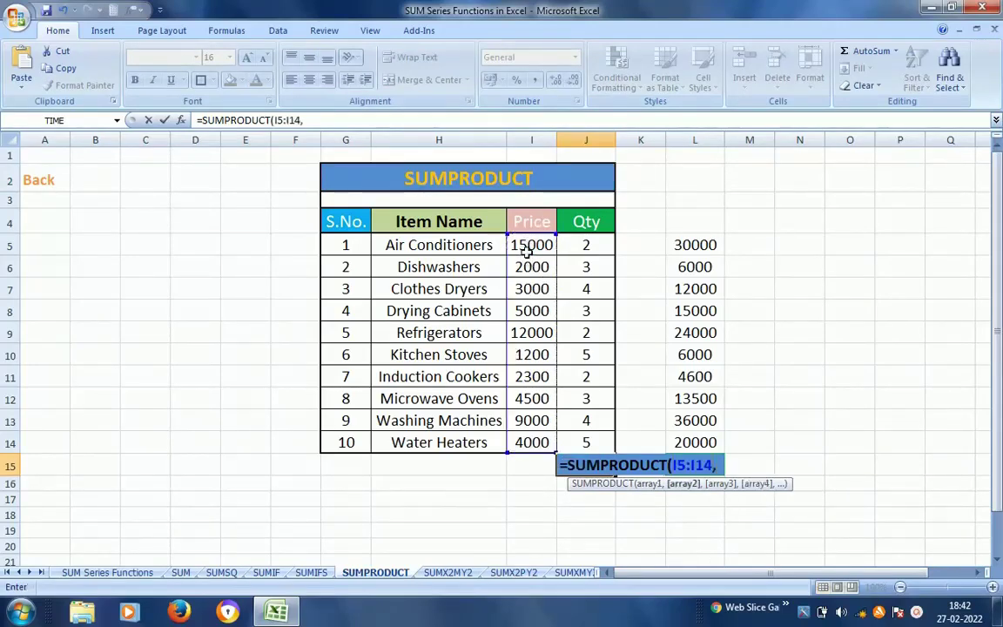
{"action": "left_click", "coordinate": [590, 247]}
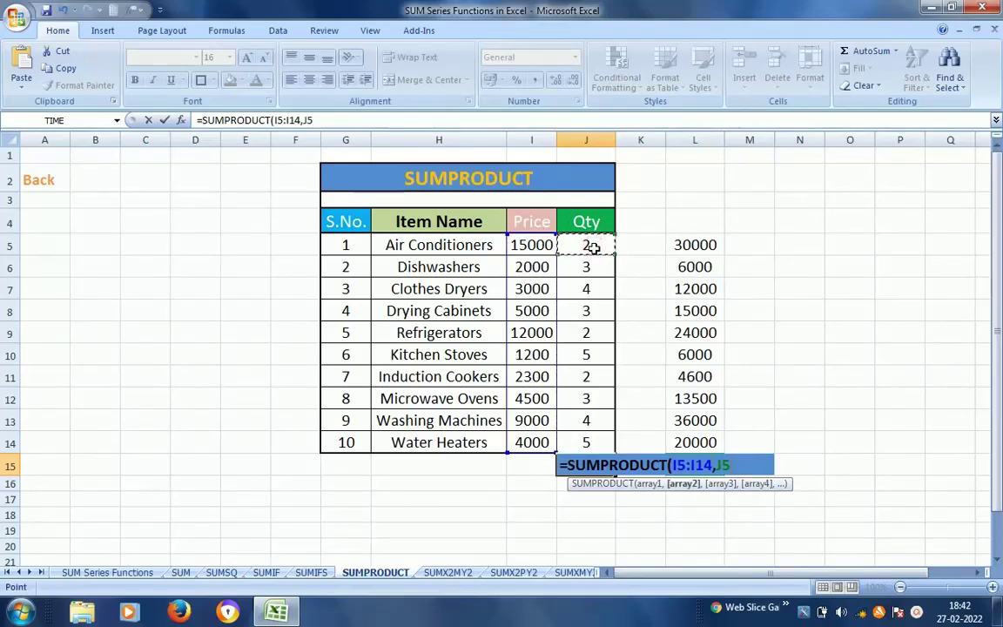
{"action": "key", "text": "ctrl+shift+Down"}
{"action": "key", "text": "Return"}
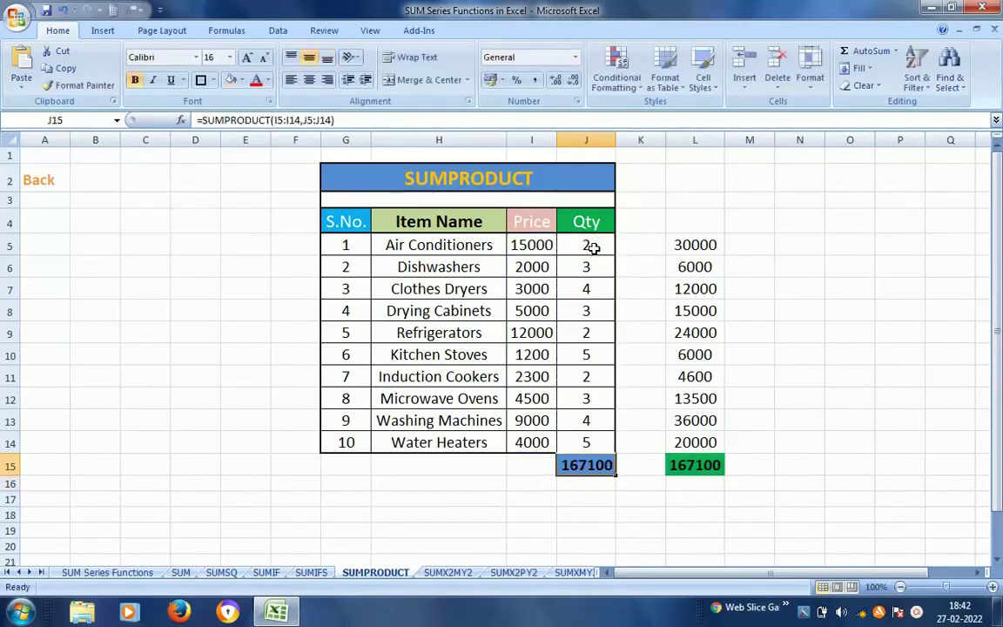
Compare the SUMPRODUCT result in J15 with the SUM total in L15 and the row-by-row product formulas in column L.
{"action": "key", "text": "Right"}
{"action": "key", "text": "Right"}
{"action": "key", "text": "Left"}
{"action": "key", "text": "Left"}
{"action": "key", "text": "Right"}
{"action": "key", "text": "Right"}
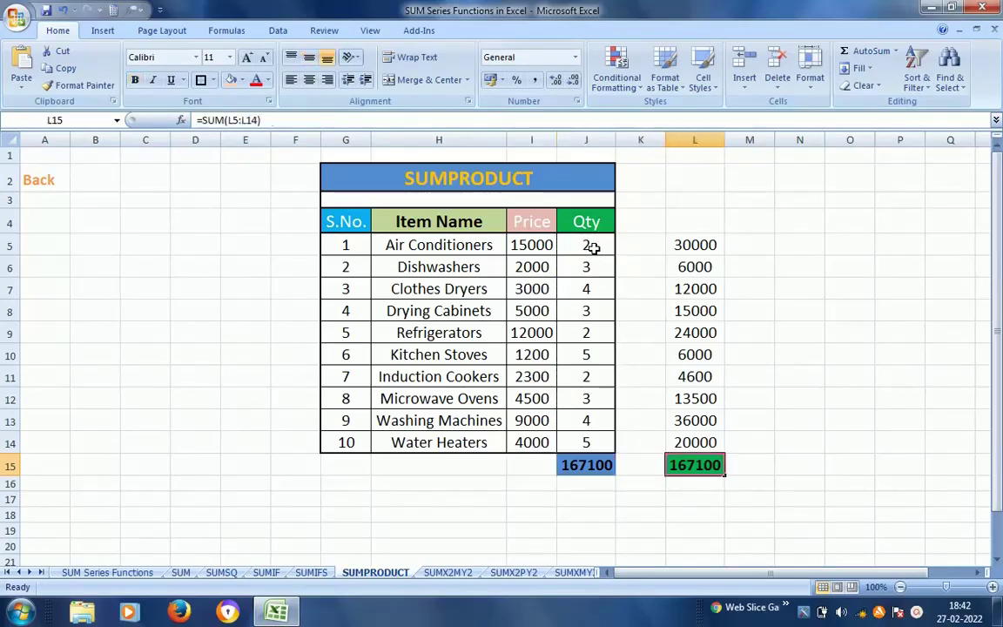
{"action": "key", "text": "Up"}
{"action": "key", "text": "Up"}
{"action": "key", "text": "Up"}
{"action": "key", "text": "Up"}
{"action": "key", "text": "Up"}
{"action": "key", "text": "Up"}
{"action": "key", "text": "Up"}
{"action": "key", "text": "Up"}
{"action": "key", "text": "Up"}
{"action": "key", "text": "Up"}
{"action": "key", "text": "Up"}
{"action": "key", "text": "Down"}
{"action": "key", "text": "Down"}
{"action": "key", "text": "Down"}
{"action": "key", "text": "Down"}
{"action": "key", "text": "Down"}
{"action": "key", "text": "Down"}
{"action": "key", "text": "Down"}
{"action": "key", "text": "Down"}
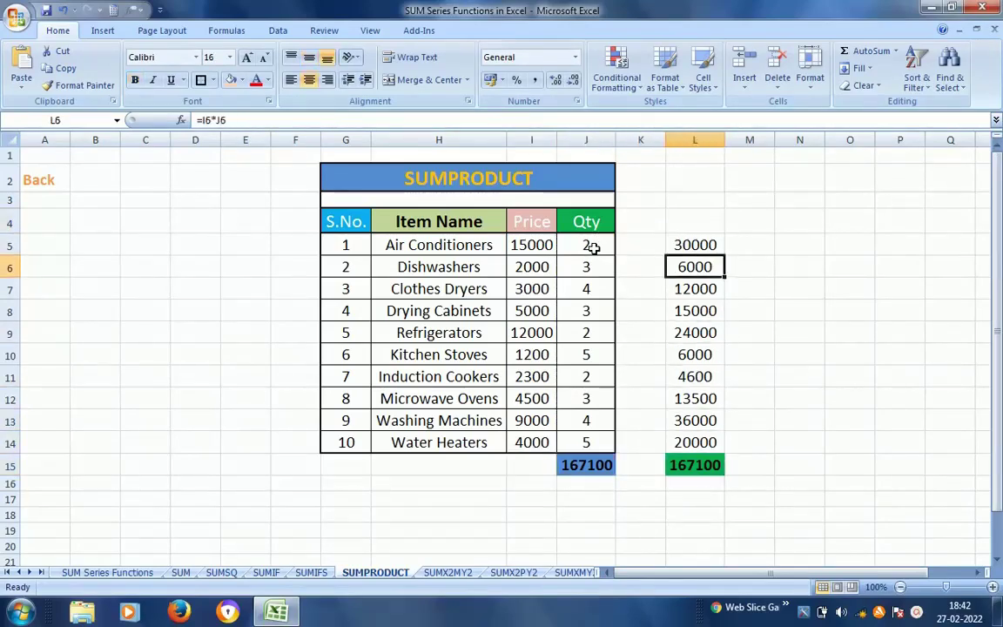
{"action": "key", "text": "Down"}
{"action": "key", "text": "Down"}
{"action": "key", "text": "Down"}
{"action": "key", "text": "Left"}
{"action": "key", "text": "Left"}
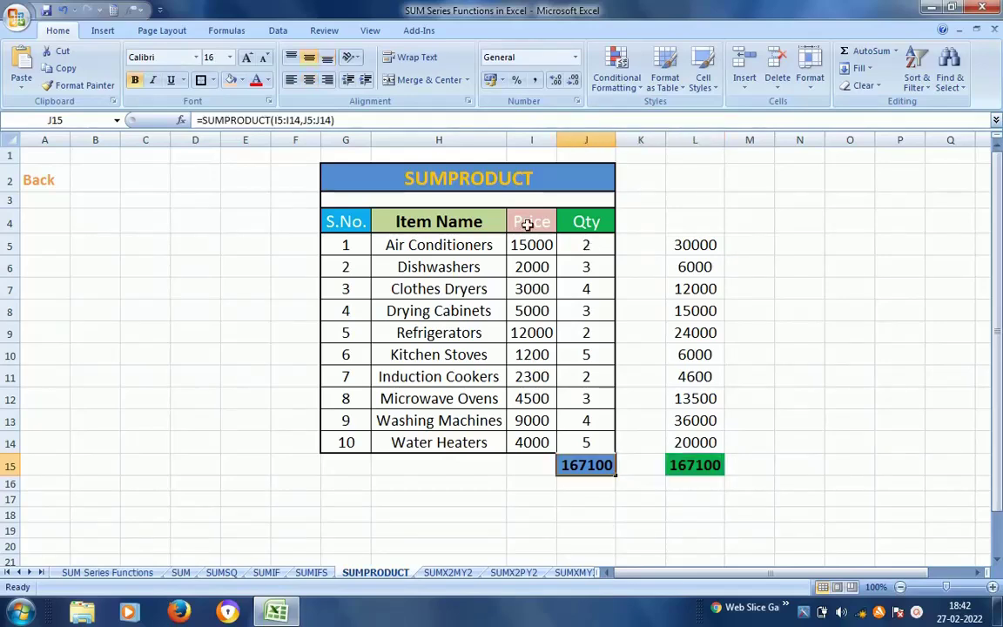
Return to the SUM Series Functions index sheet and open the SUMX2MY2 sheet from its list.
{"action": "left_click", "coordinate": [485, 177]}
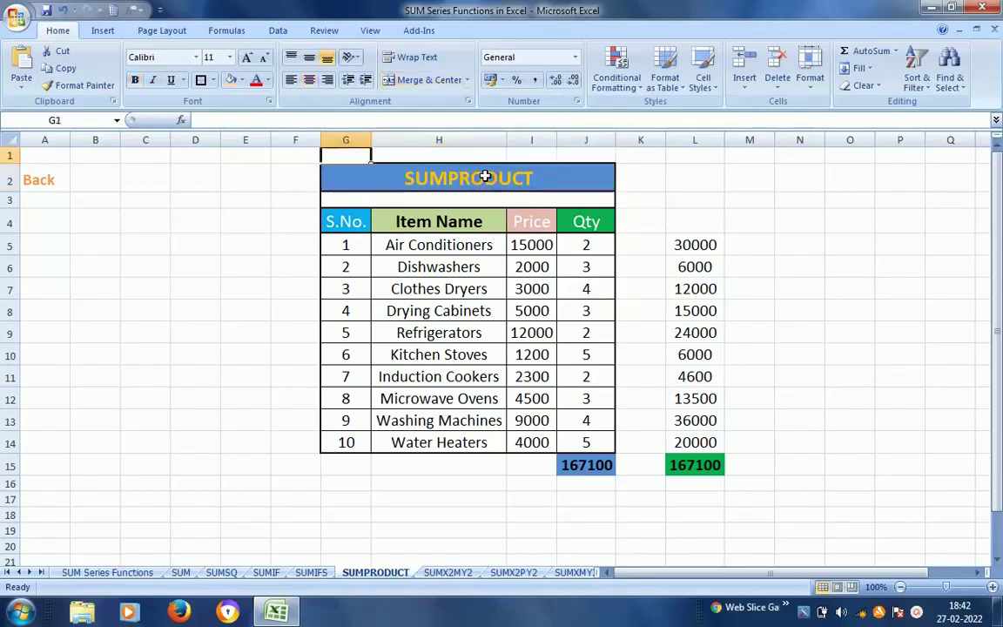
{"action": "left_click", "coordinate": [43, 182]}
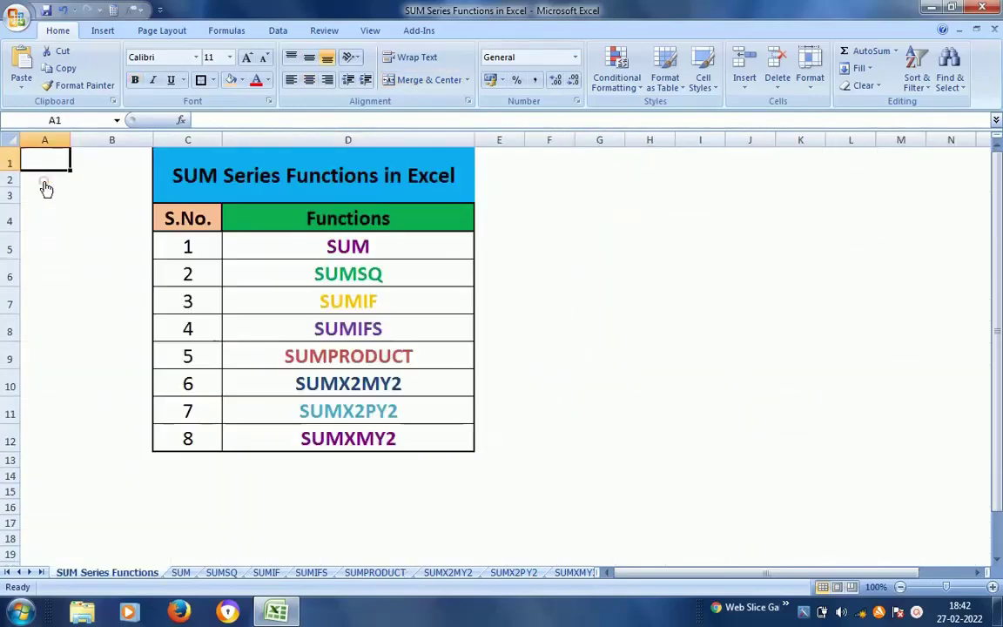
{"action": "left_click", "coordinate": [362, 385]}
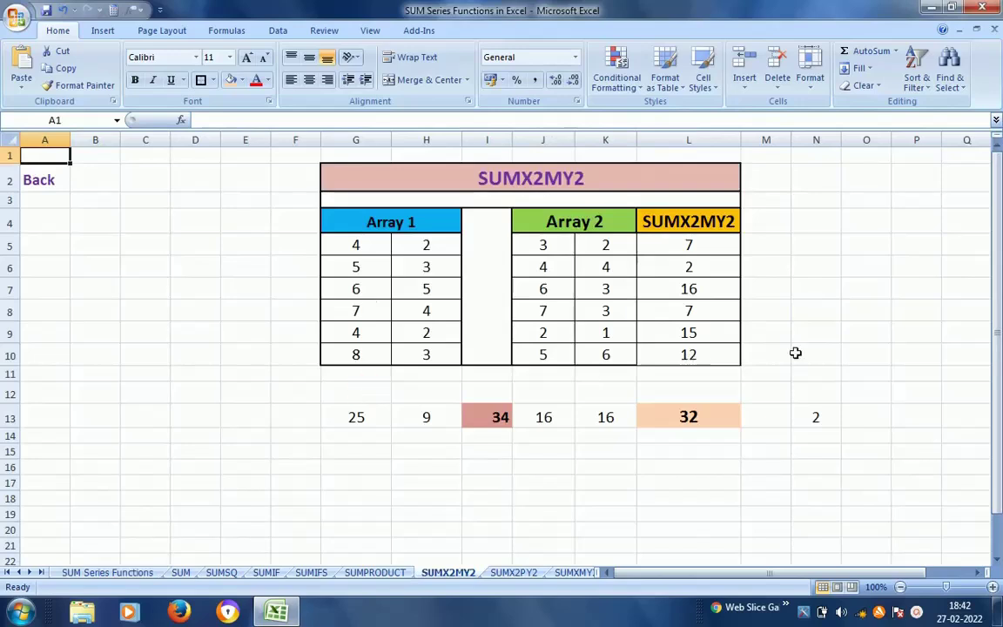
Clear the existing SUMX2MY2 results from L5:L10.
{"action": "left_click", "coordinate": [425, 245]}
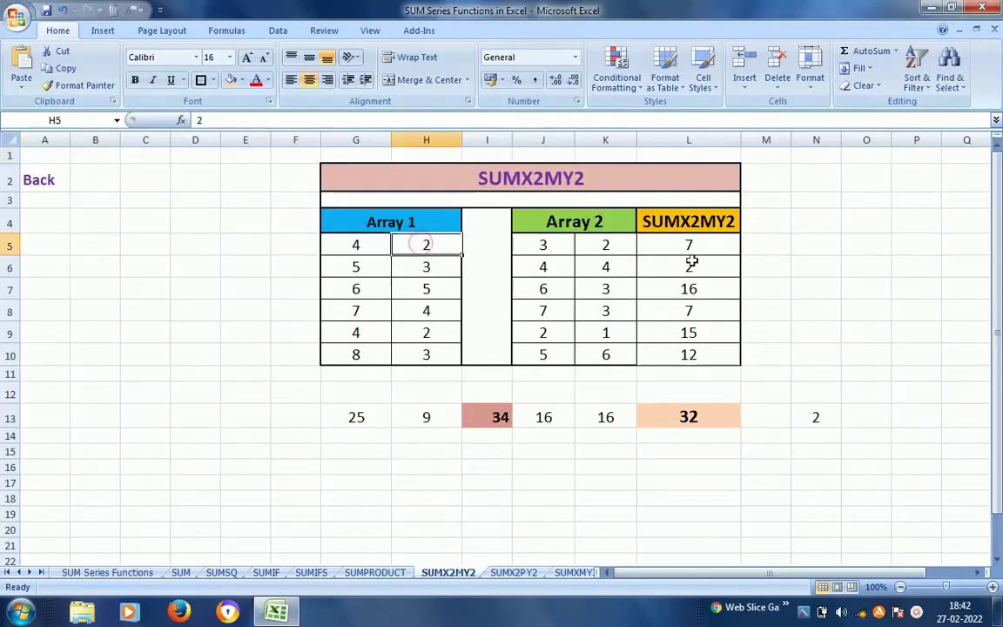
{"action": "left_click", "coordinate": [712, 247]}
{"action": "key", "text": "ctrl+shift+Down"}
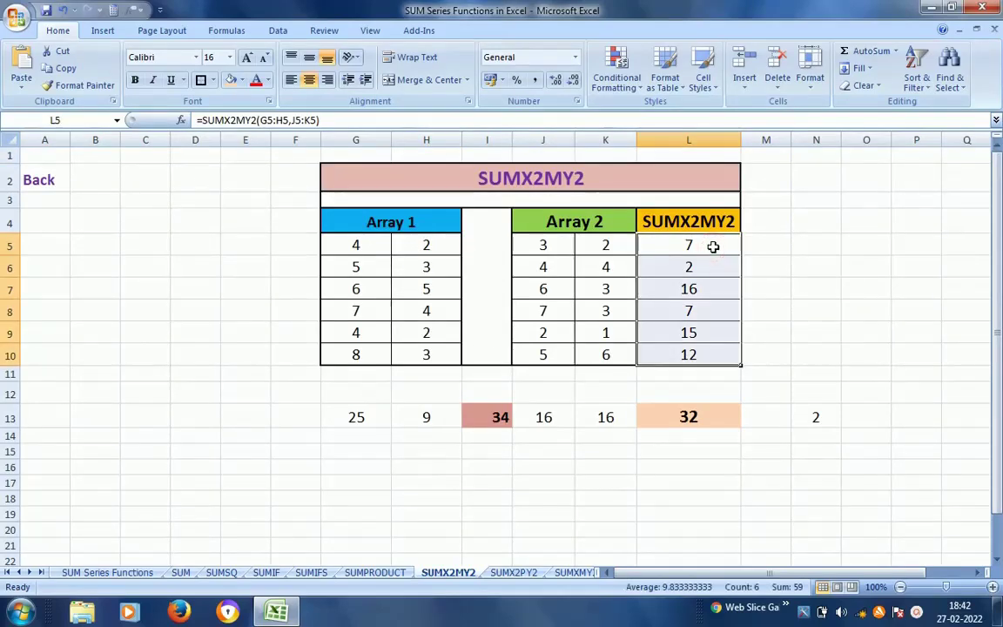
{"action": "key", "text": "Delete"}
{"action": "left_click", "coordinate": [712, 247]}
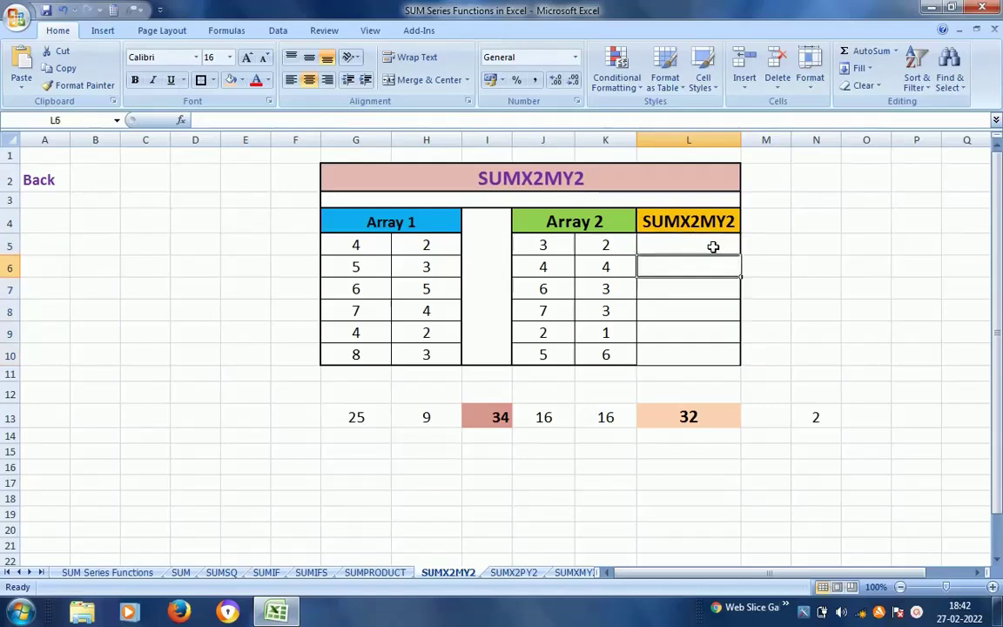
Examine the SUMX2MY2 heading in L4 and the first-row values of Array 1 and Array 2.
{"action": "key", "text": "Up"}
{"action": "key", "text": "F2"}
{"action": "key", "text": "shift+Home"}
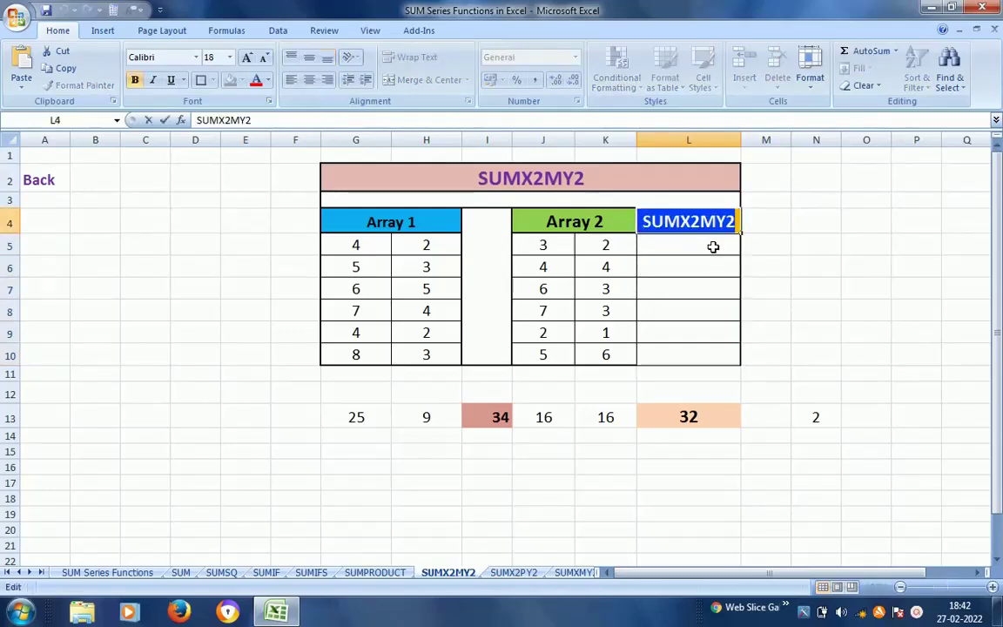
{"action": "key", "text": "Escape"}
{"action": "key", "text": "Down"}
{"action": "key", "text": "Left"}
{"action": "key", "text": "Left"}
{"action": "key", "text": "Left"}
{"action": "key", "text": "Left"}
{"action": "key", "text": "Left"}
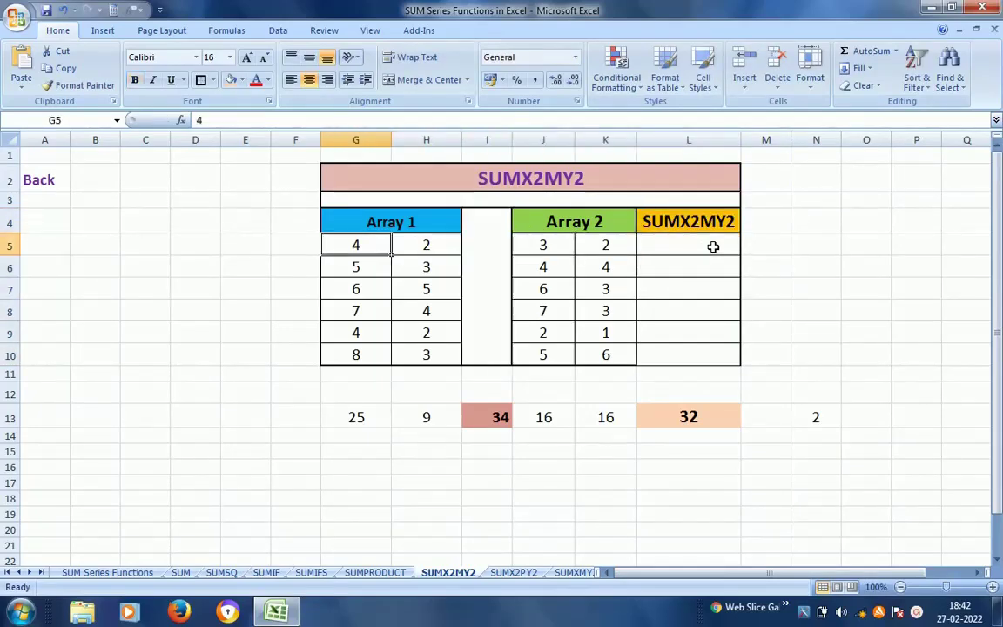
{"action": "key", "text": "Right"}
{"action": "key", "text": "Right"}
{"action": "key", "text": "Right"}
{"action": "key", "text": "Right"}
{"action": "key", "text": "Right"}
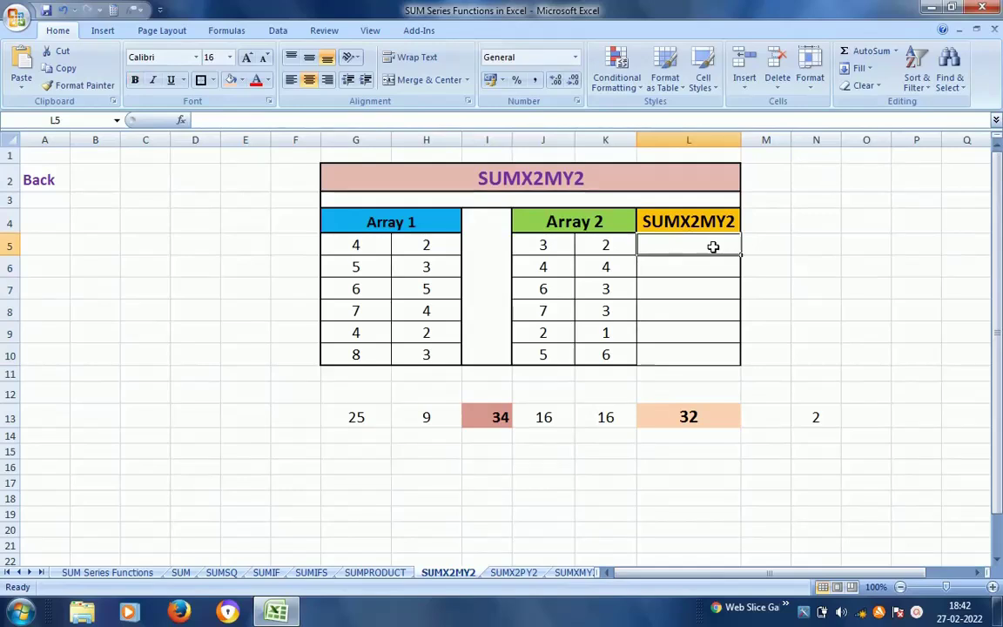
Enter =SUMX2MY2(G5:H5,J5:K5) in L5 to sum the differences of squares for the first row of both arrays.
{"action": "type", "text": "=SUMX2MY2"}
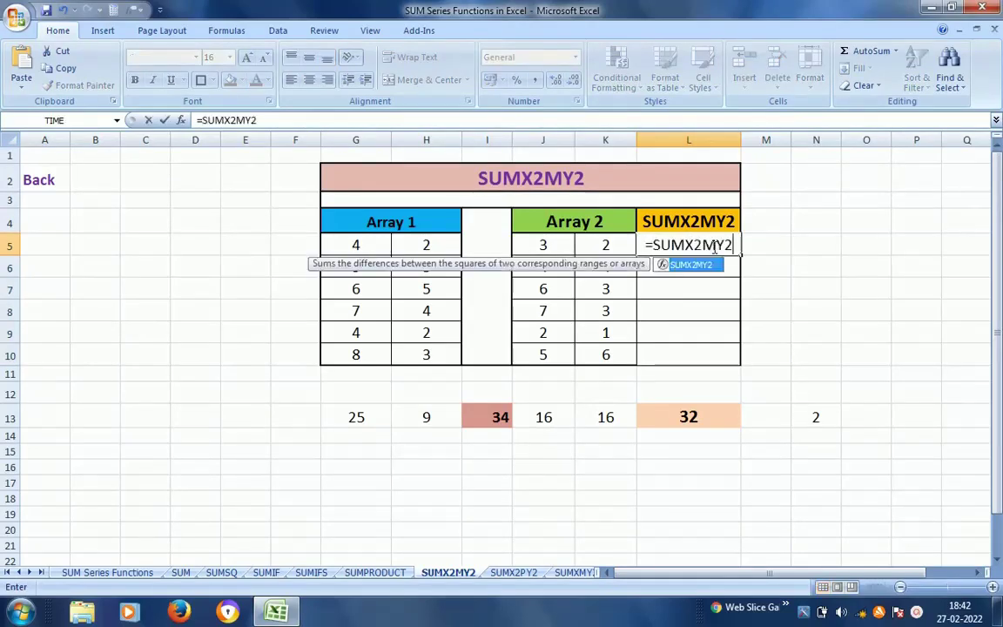
{"action": "type", "text": "("}
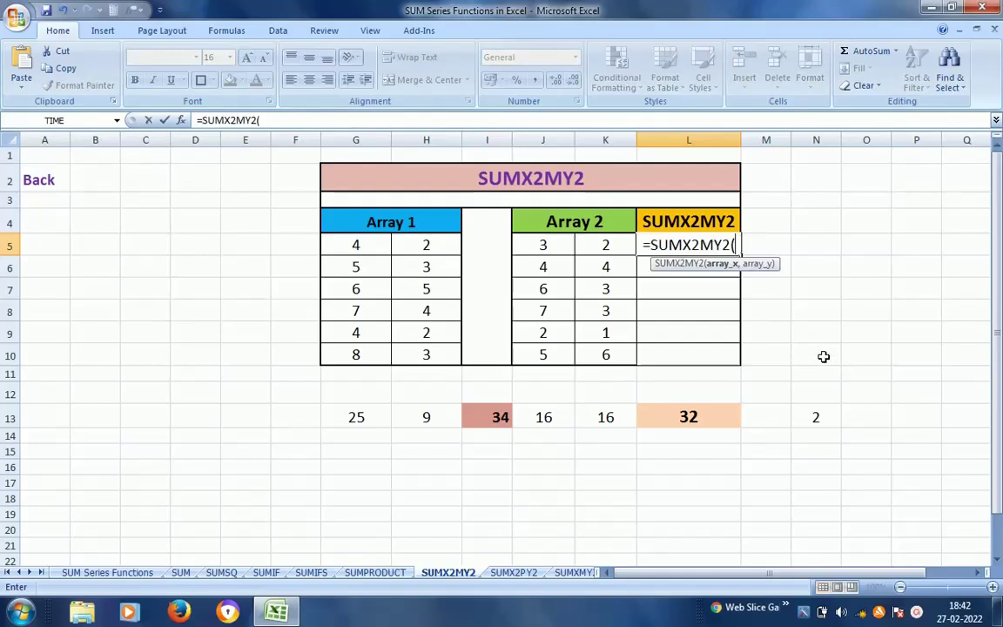
{"action": "left_click", "coordinate": [369, 249]}
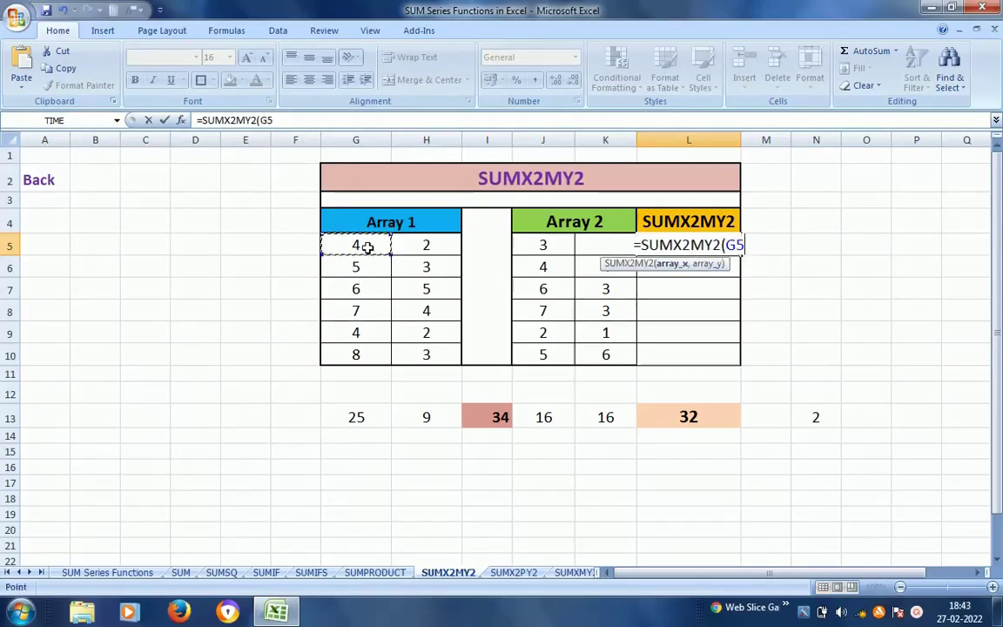
{"action": "key", "text": "shift+Right"}
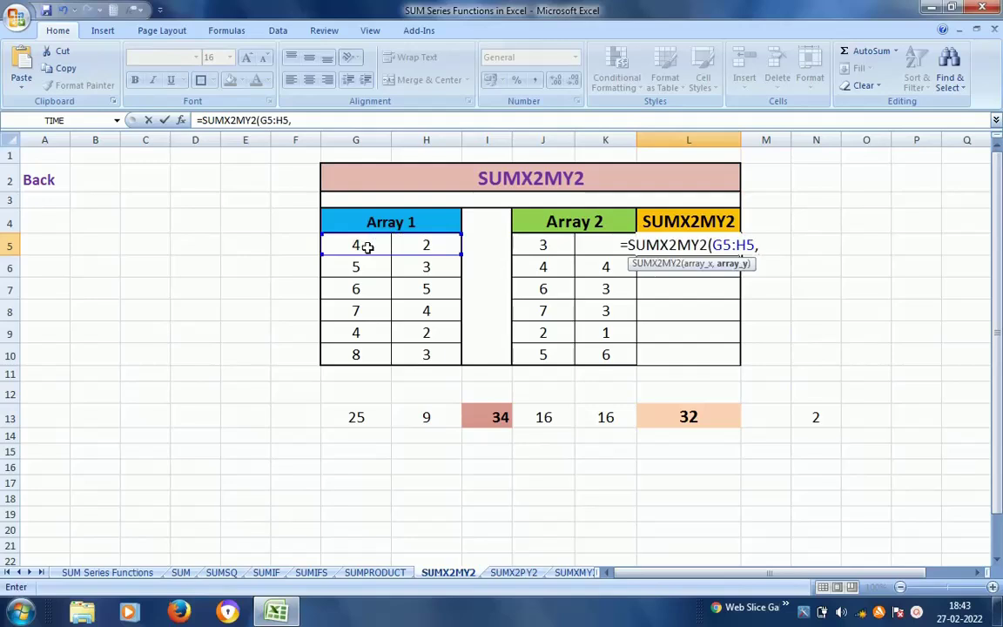
{"action": "left_click", "coordinate": [546, 248]}
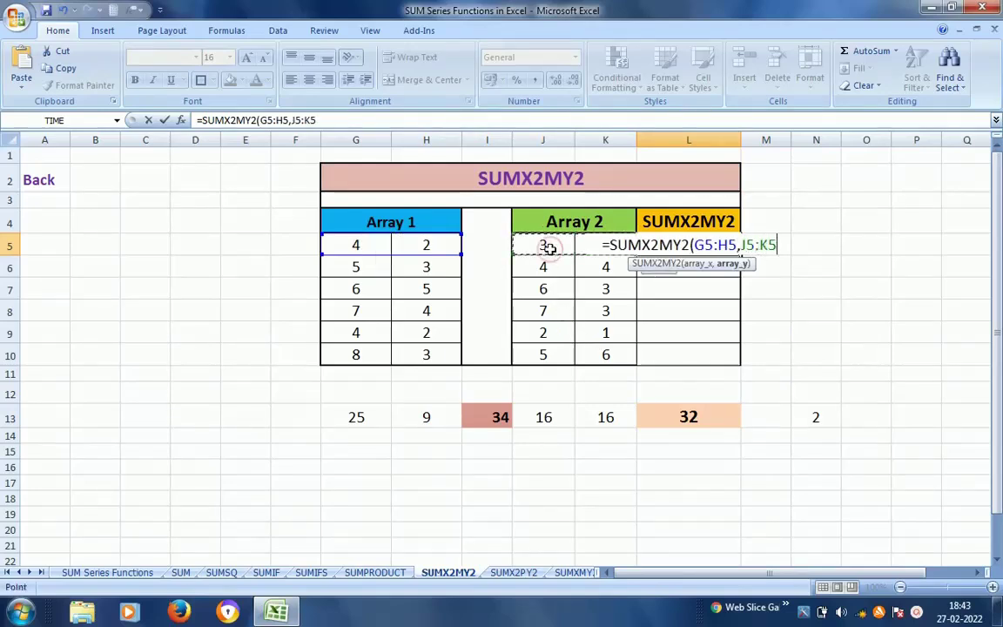
{"action": "key", "text": "ctrl+Return"}
Copy the SUMX2MY2 formula from L5 down through L10 for the remaining rows.
{"action": "key", "text": "ctrl+c"}
{"action": "key", "text": "shift+Down"}
{"action": "key", "text": "shift+Down"}
{"action": "key", "text": "shift+Down"}
{"action": "key", "text": "shift+Down"}
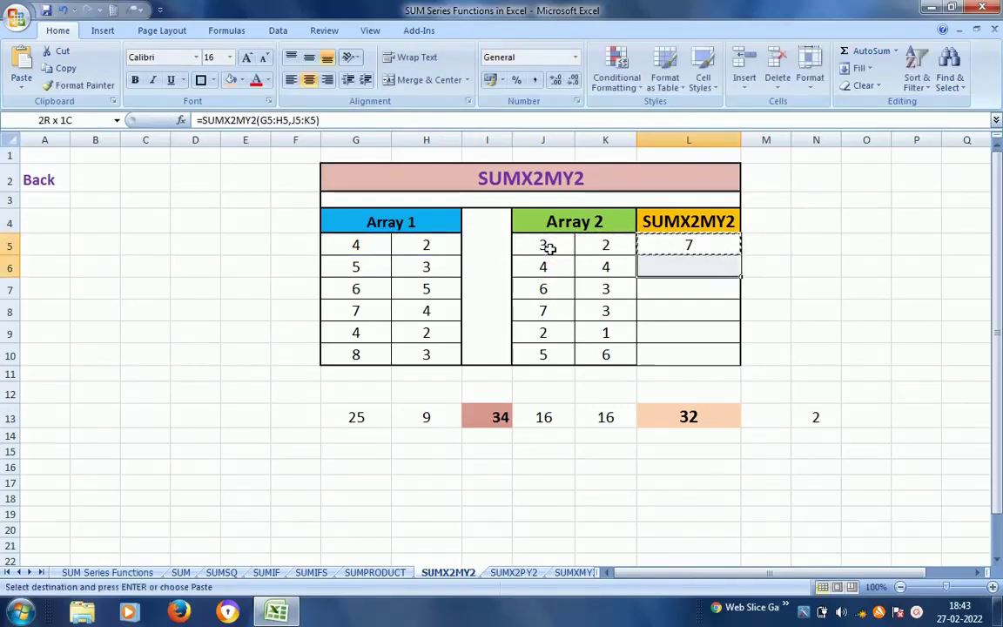
{"action": "key", "text": "shift+Down"}
{"action": "key", "text": "Return"}
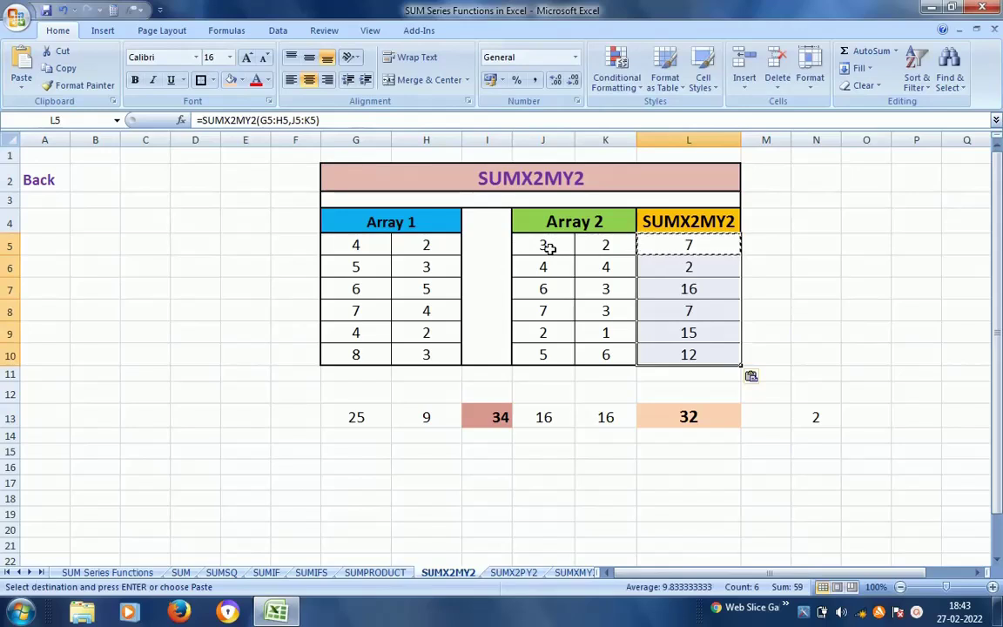
Review the SUMX2MY2 formulas and results row by row in L5:L10.
{"action": "key", "text": "Down"}
{"action": "key", "text": "Up"}
{"action": "key", "text": "Up"}
{"action": "key", "text": "Down"}
{"action": "key", "text": "Down"}
{"action": "key", "text": "Up"}
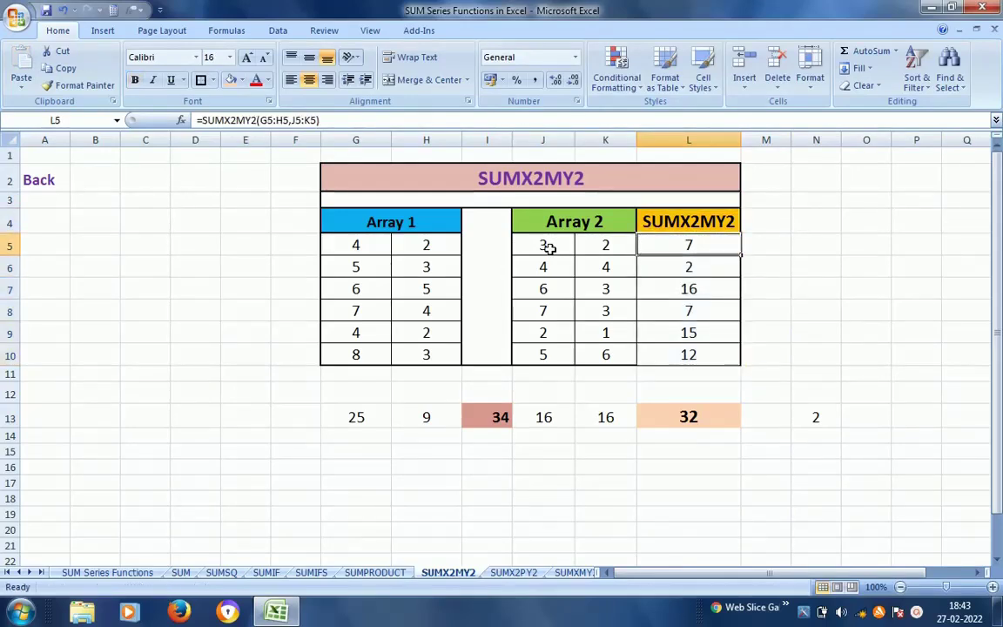
{"action": "key", "text": "Down"}
{"action": "key", "text": "Down"}
{"action": "key", "text": "Down"}
{"action": "key", "text": "Down"}
{"action": "key", "text": "Down"}
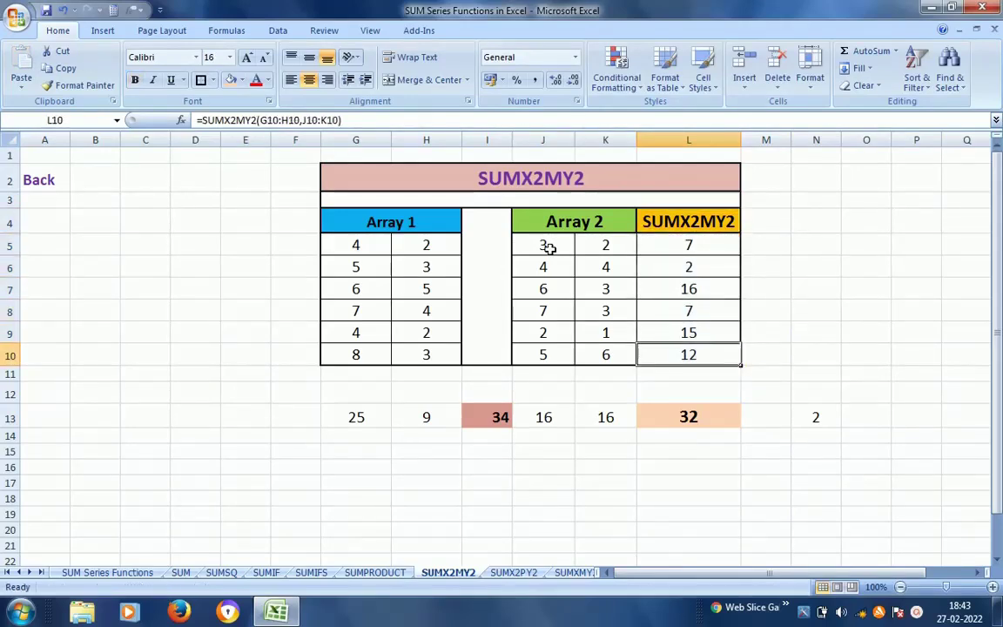
{"action": "key", "text": "Up"}
{"action": "key", "text": "Up"}
{"action": "key", "text": "Up"}
{"action": "key", "text": "Up"}
{"action": "key", "text": "Up"}
{"action": "key", "text": "Right"}
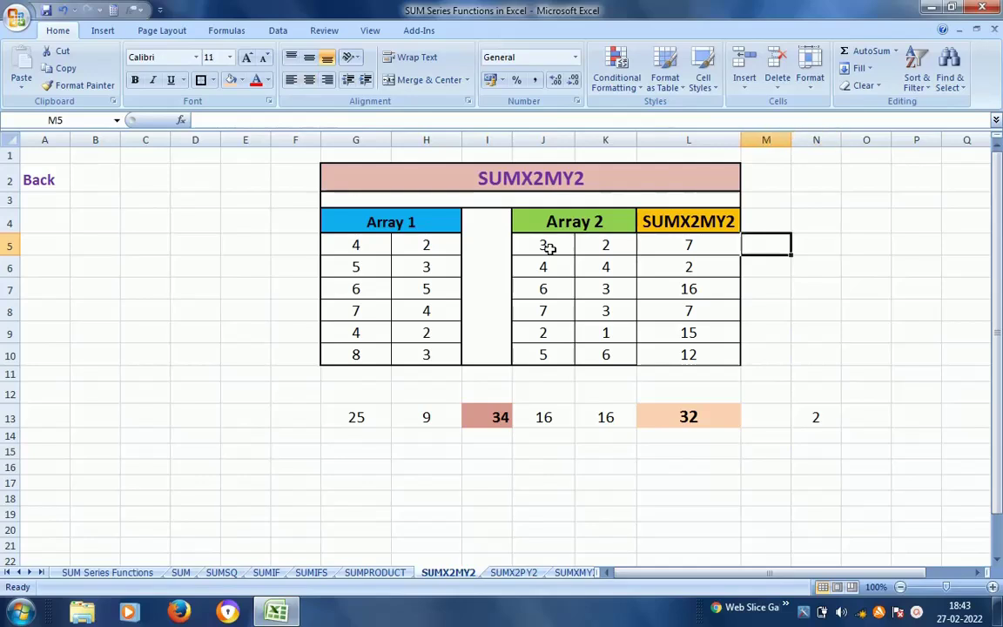
Examine the Array 1 and Array 2 source values that feed the SUMX2MY2 results.
{"action": "key", "text": "Left"}
{"action": "key", "text": "Left"}
{"action": "key", "text": "Left"}
{"action": "key", "text": "Left"}
{"action": "key", "text": "Left"}
{"action": "key", "text": "Left"}
{"action": "key", "text": "Left"}
{"action": "key", "text": "Right"}
{"action": "key", "text": "Right"}
{"action": "key", "text": "Right"}
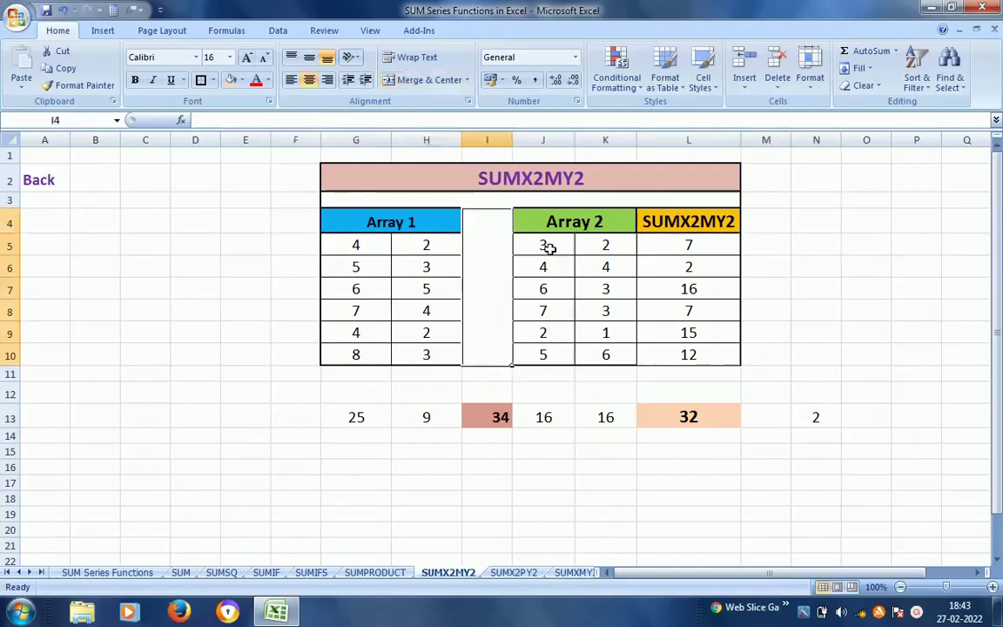
{"action": "key", "text": "Right"}
{"action": "key", "text": "Right"}
{"action": "key", "text": "Down"}
{"action": "key", "text": "Left"}
{"action": "key", "text": "Left"}
{"action": "key", "text": "Left"}
{"action": "key", "text": "Left"}
{"action": "key", "text": "Left"}
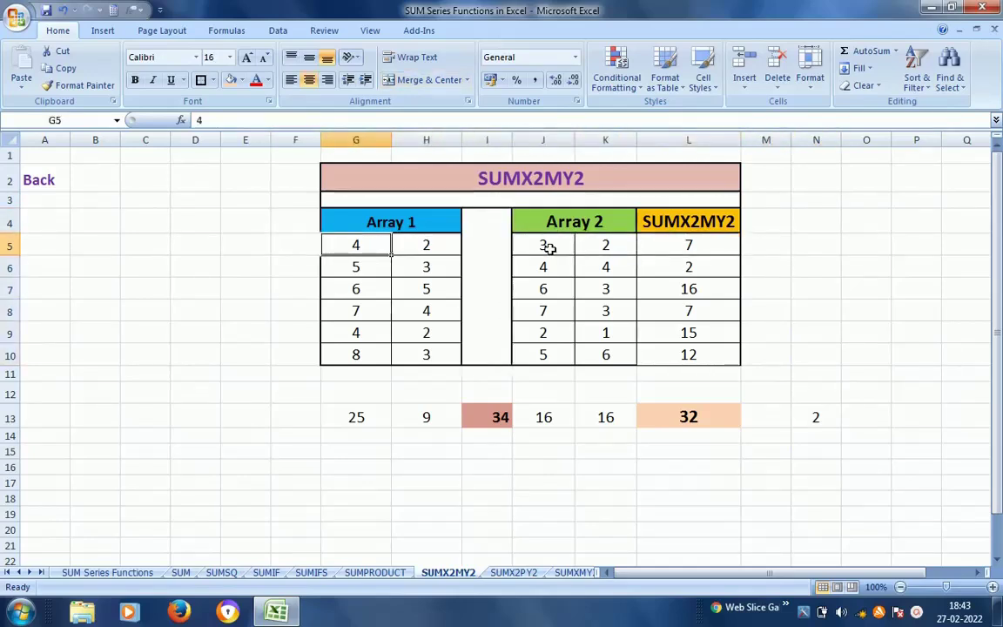
{"action": "key", "text": "Down"}
{"action": "key", "text": "Down"}
{"action": "key", "text": "Down"}
{"action": "key", "text": "Down"}
{"action": "key", "text": "Down"}
{"action": "key", "text": "Down"}
{"action": "key", "text": "Up"}
{"action": "key", "text": "Up"}
{"action": "key", "text": "Up"}
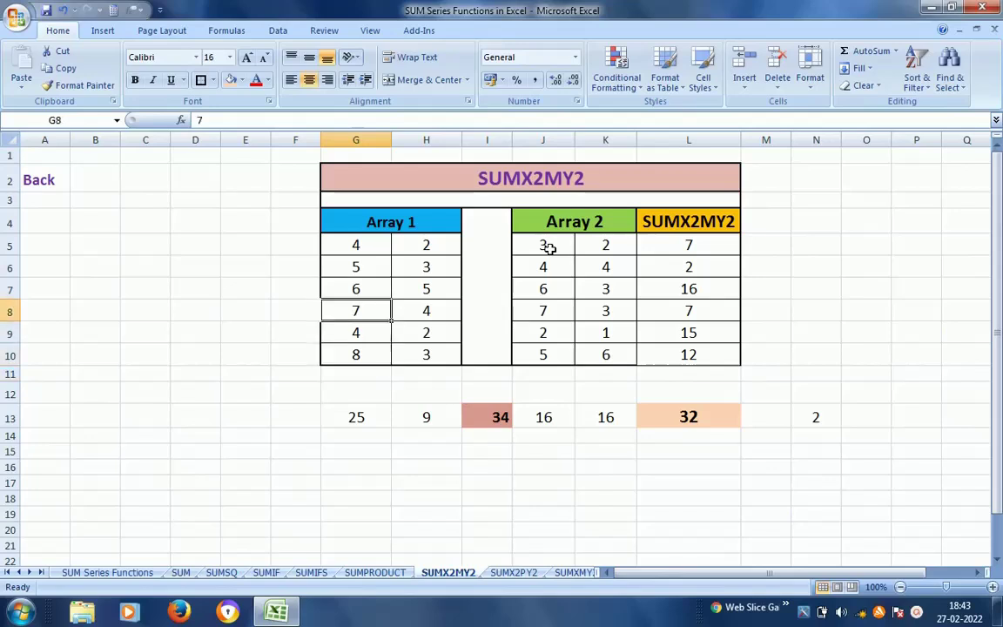
{"action": "key", "text": "Up"}
{"action": "key", "text": "Up"}
{"action": "key", "text": "Up"}
{"action": "key", "text": "Up"}
{"action": "key", "text": "Down"}
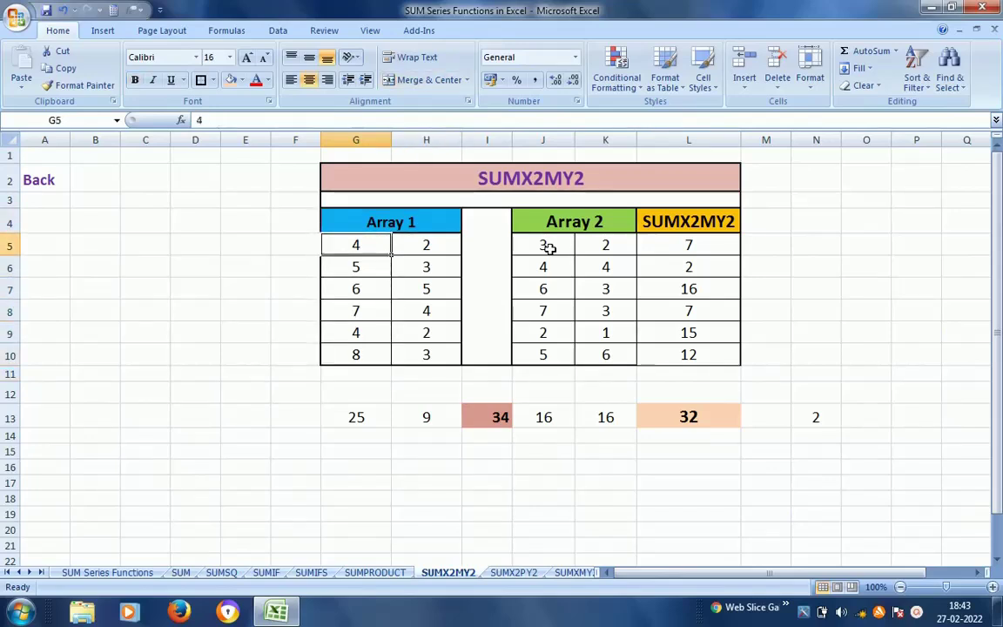
Examine the manual check's Array 1 squares in G13:H13 and the formula in I13 that adds them.
{"action": "key", "text": "Down"}
{"action": "key", "text": "Down"}
{"action": "key", "text": "Down"}
{"action": "key", "text": "Down"}
{"action": "key", "text": "Down"}
{"action": "key", "text": "Down"}
{"action": "key", "text": "Down"}
{"action": "key", "text": "Down"}
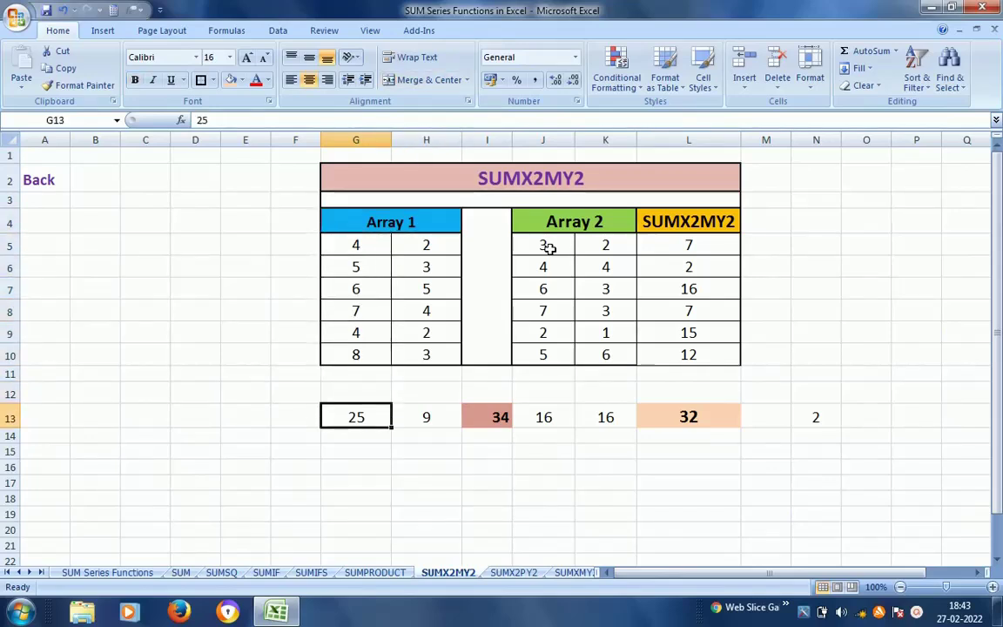
{"action": "key", "text": "Right"}
{"action": "key", "text": "Right"}
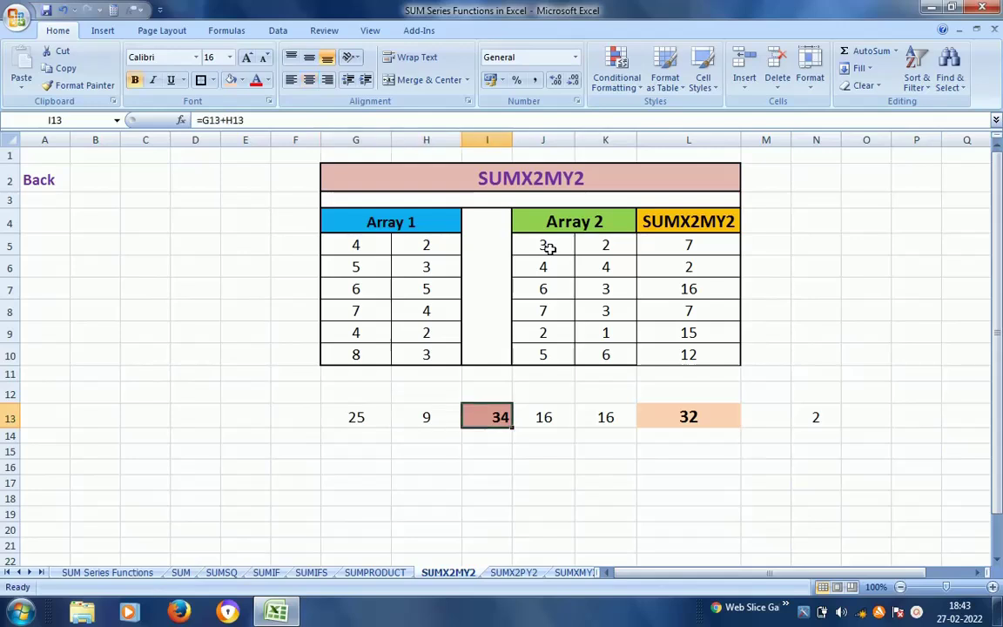
{"action": "key", "text": "Left"}
{"action": "key", "text": "Left"}
{"action": "key", "text": "Right"}
{"action": "key", "text": "Right"}
{"action": "key", "text": "Right"}
{"action": "key", "text": "Left"}
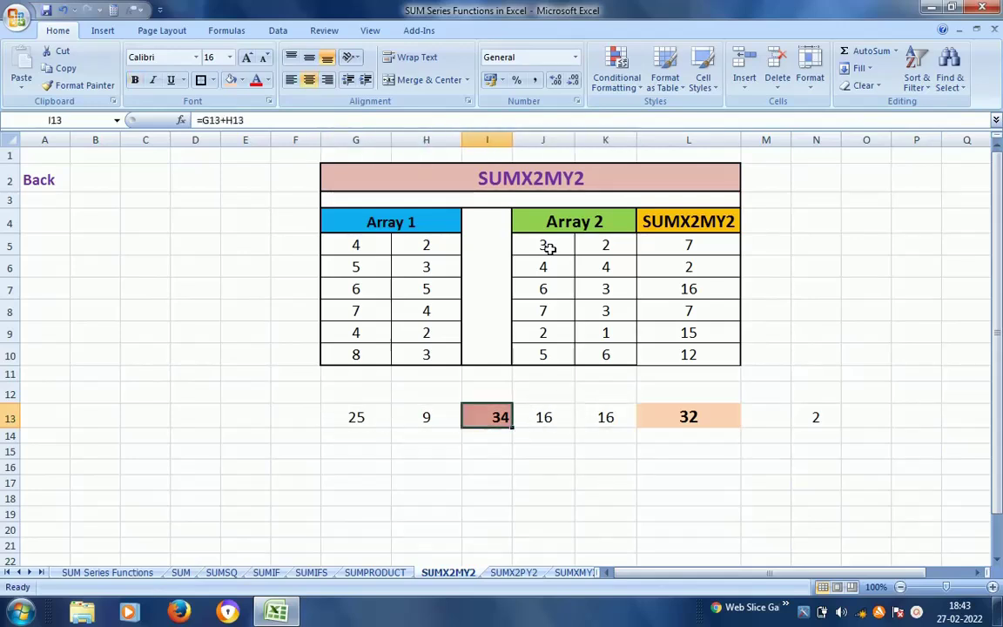
Review the Array 1 and Array 2 headers and first-row values against the manual check cells in row 13.
{"action": "key", "text": "Left"}
{"action": "key", "text": "Left"}
{"action": "key", "text": "Up"}
{"action": "key", "text": "Up"}
{"action": "key", "text": "Up"}
{"action": "key", "text": "Up"}
{"action": "key", "text": "Up"}
{"action": "key", "text": "Up"}
{"action": "key", "text": "Up"}
{"action": "key", "text": "Up"}
{"action": "key", "text": "Up"}
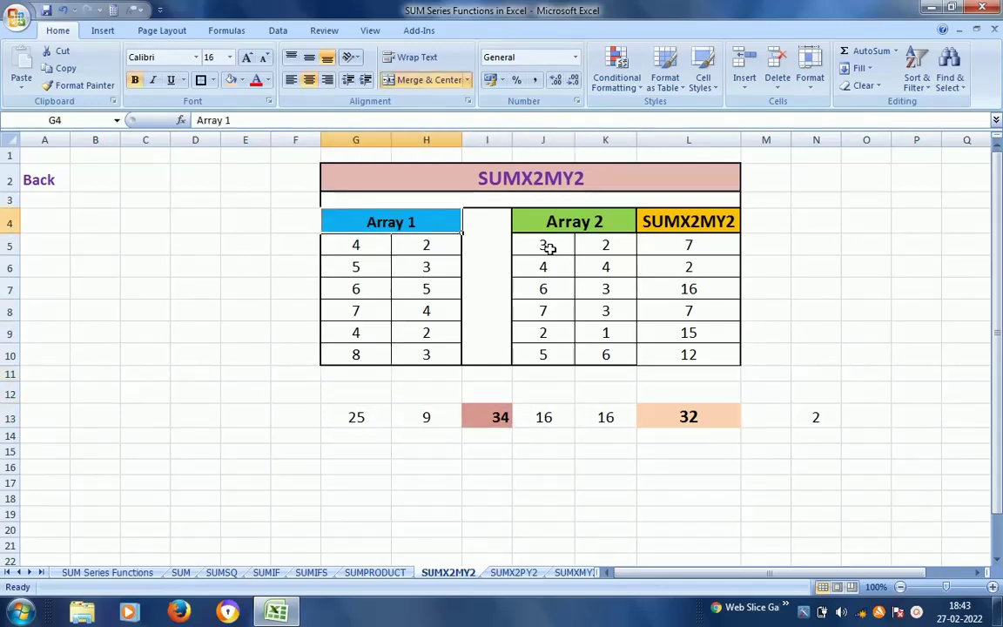
{"action": "key", "text": "Right"}
{"action": "key", "text": "Right"}
{"action": "key", "text": "Right"}
{"action": "key", "text": "Down"}
{"action": "key", "text": "Left"}
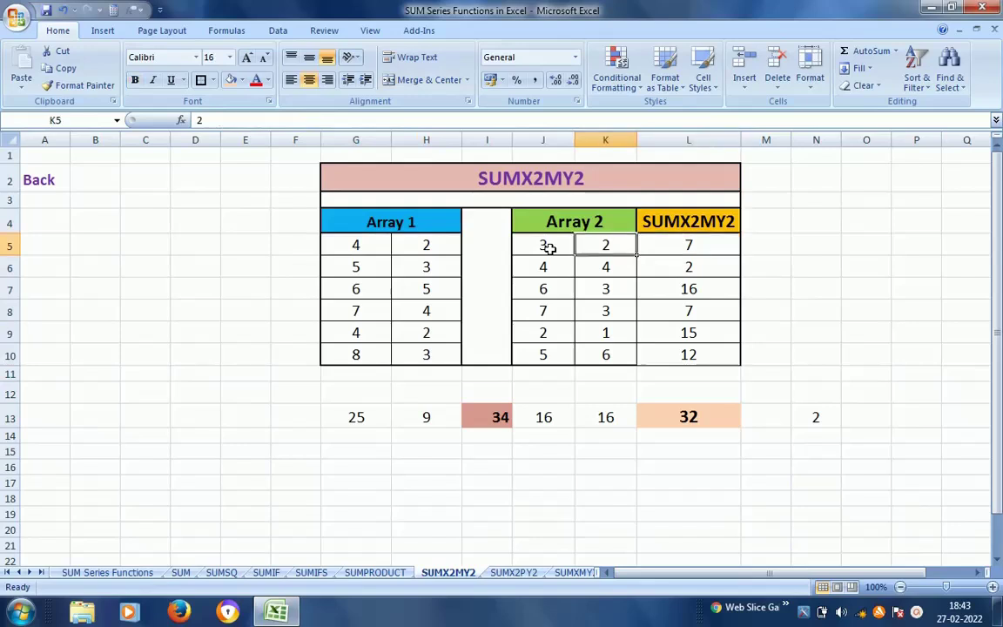
{"action": "key", "text": "Left"}
{"action": "key", "text": "Left"}
{"action": "key", "text": "Left"}
{"action": "key", "text": "Down"}
{"action": "key", "text": "Down"}
{"action": "key", "text": "Down"}
{"action": "key", "text": "Down"}
{"action": "key", "text": "Down"}
{"action": "key", "text": "Down"}
{"action": "key", "text": "Down"}
{"action": "key", "text": "Down"}
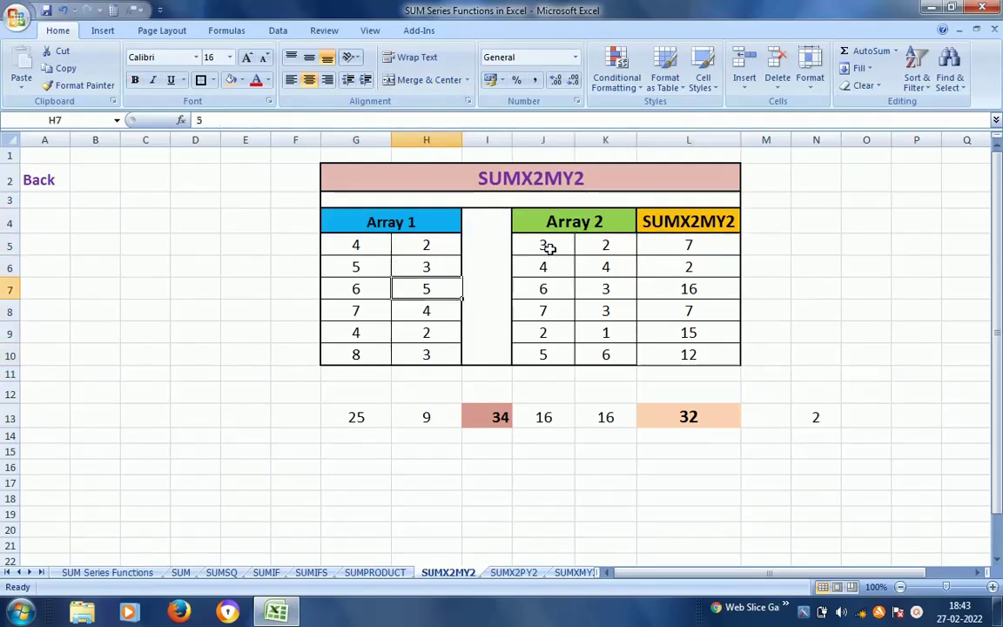
{"action": "key", "text": "Left"}
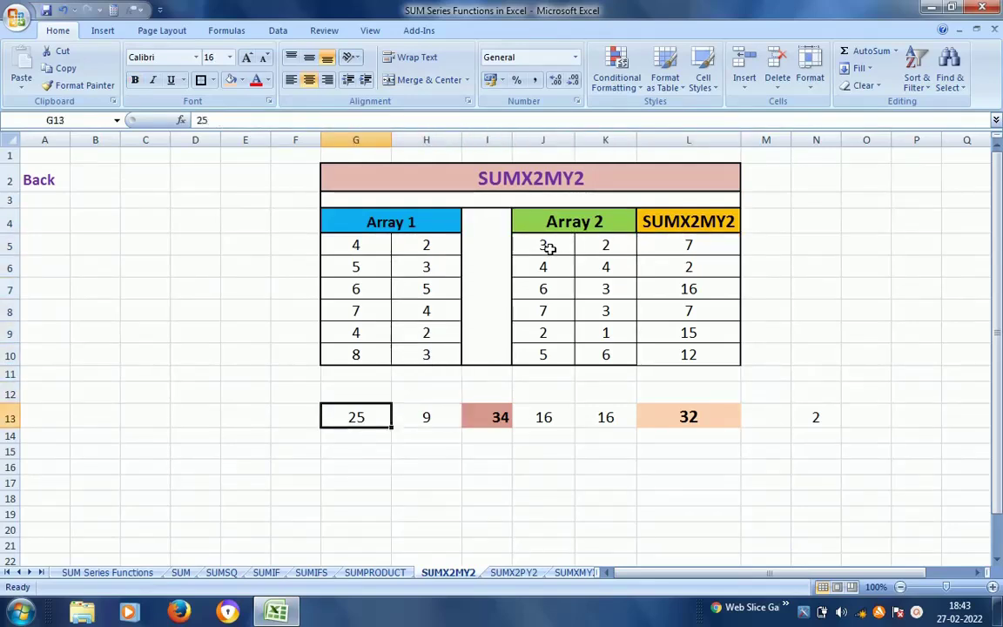
Enter 16 in G13 as the square of the first Array 1 value in G5.
{"action": "key", "text": "Up"}
{"action": "key", "text": "Up"}
{"action": "key", "text": "Up"}
{"action": "key", "text": "Up"}
{"action": "key", "text": "Up"}
{"action": "key", "text": "Up"}
{"action": "key", "text": "Up"}
{"action": "key", "text": "Up"}
{"action": "key", "text": "Down"}
{"action": "key", "text": "Down"}
{"action": "key", "text": "Down"}
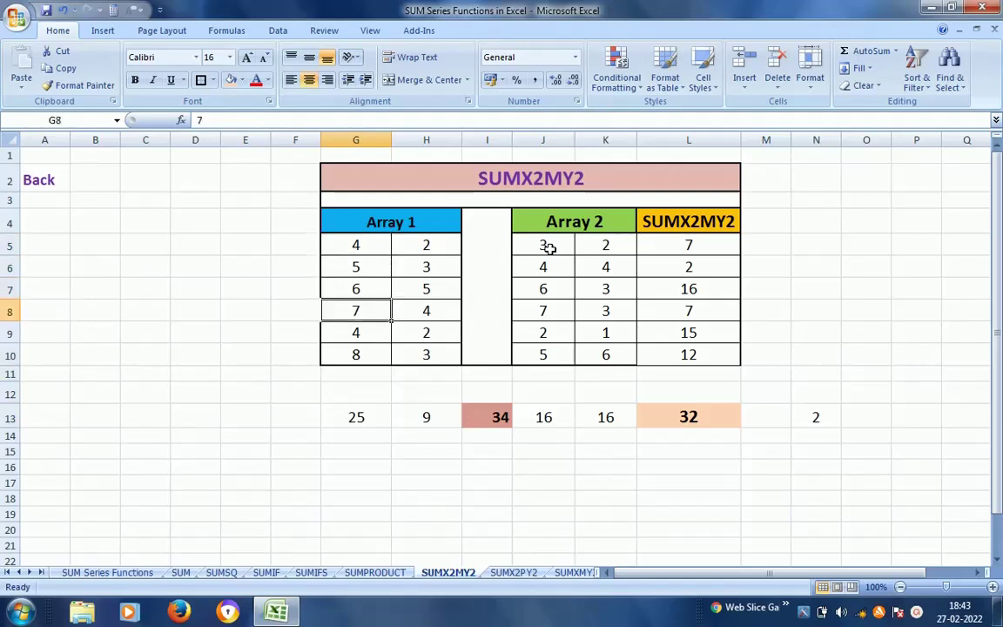
{"action": "key", "text": "Down"}
{"action": "key", "text": "Down"}
{"action": "key", "text": "Up"}
{"action": "key", "text": "Up"}
{"action": "key", "text": "Up"}
{"action": "key", "text": "Up"}
{"action": "key", "text": "Down"}
{"action": "key", "text": "Down"}
{"action": "key", "text": "Down"}
{"action": "key", "text": "Down"}
{"action": "key", "text": "Down"}
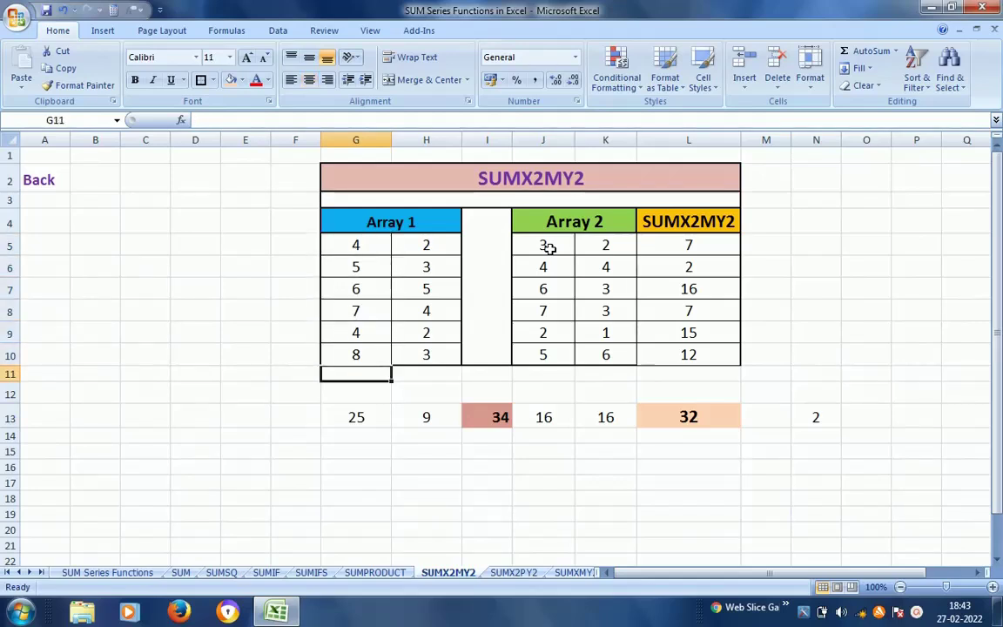
{"action": "key", "text": "Down"}
{"action": "key", "text": "Down"}
{"action": "type", "text": "16"}
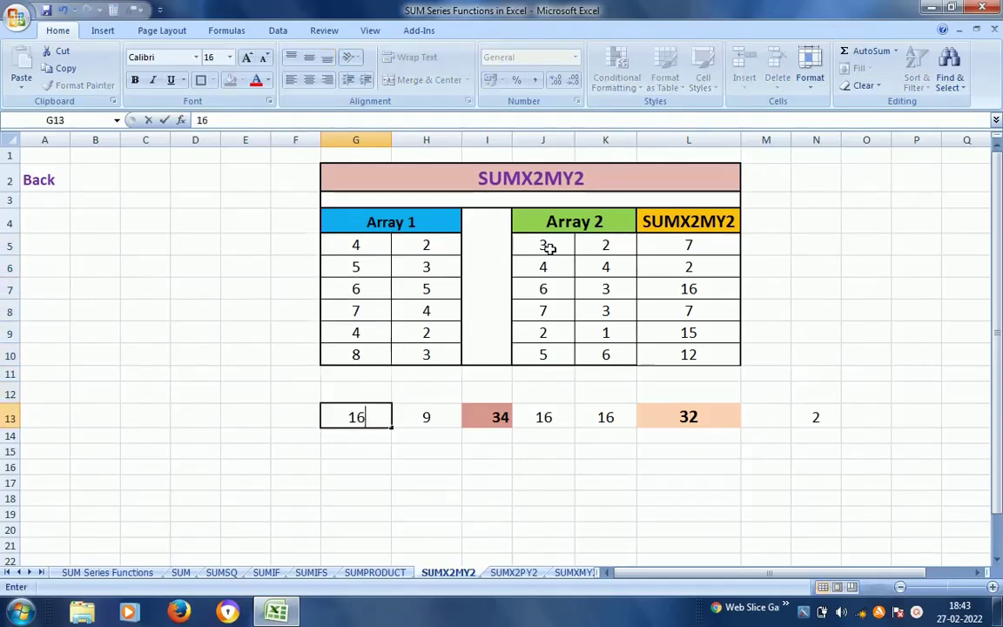
{"action": "key", "text": "Return"}
Enter 4 in H13 as the square of the second Array 1 value in H5.
{"action": "key", "text": "Up"}
{"action": "key", "text": "Right"}
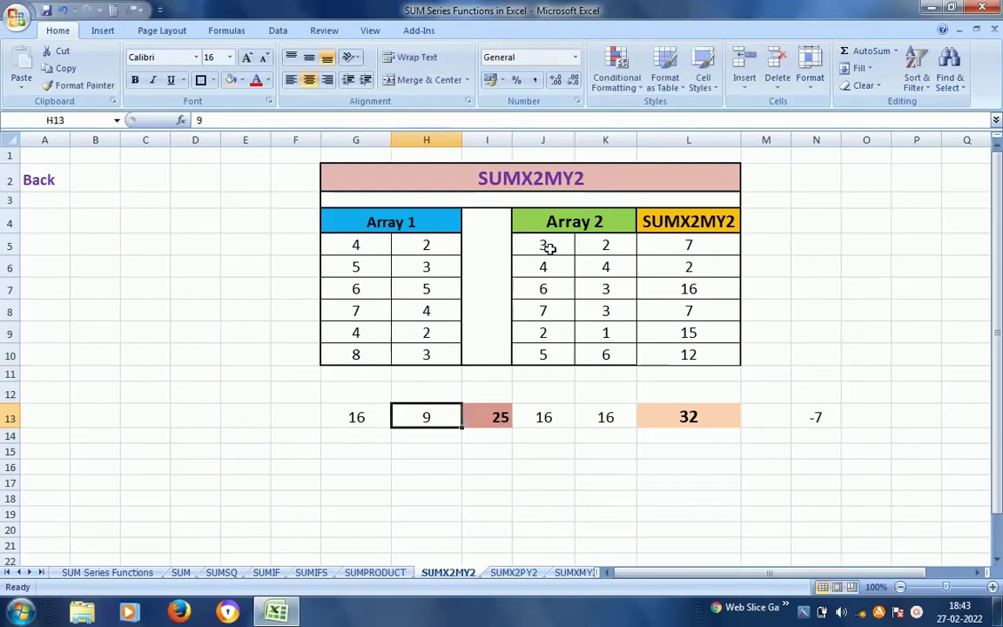
{"action": "key", "text": "Up"}
{"action": "key", "text": "Up"}
{"action": "key", "text": "Up"}
{"action": "key", "text": "Up"}
{"action": "key", "text": "Up"}
{"action": "key", "text": "Up"}
{"action": "key", "text": "Up"}
{"action": "key", "text": "Up"}
{"action": "key", "text": "Down"}
{"action": "key", "text": "Down"}
{"action": "key", "text": "Down"}
{"action": "key", "text": "Down"}
{"action": "key", "text": "Down"}
{"action": "key", "text": "Down"}
{"action": "key", "text": "Down"}
{"action": "key", "text": "Down"}
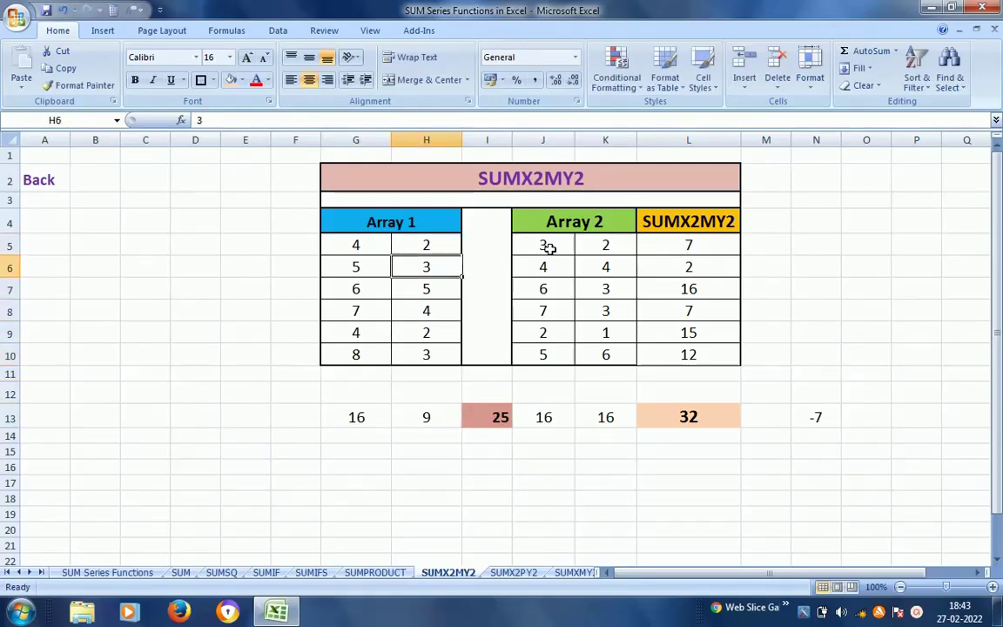
{"action": "type", "text": "4"}
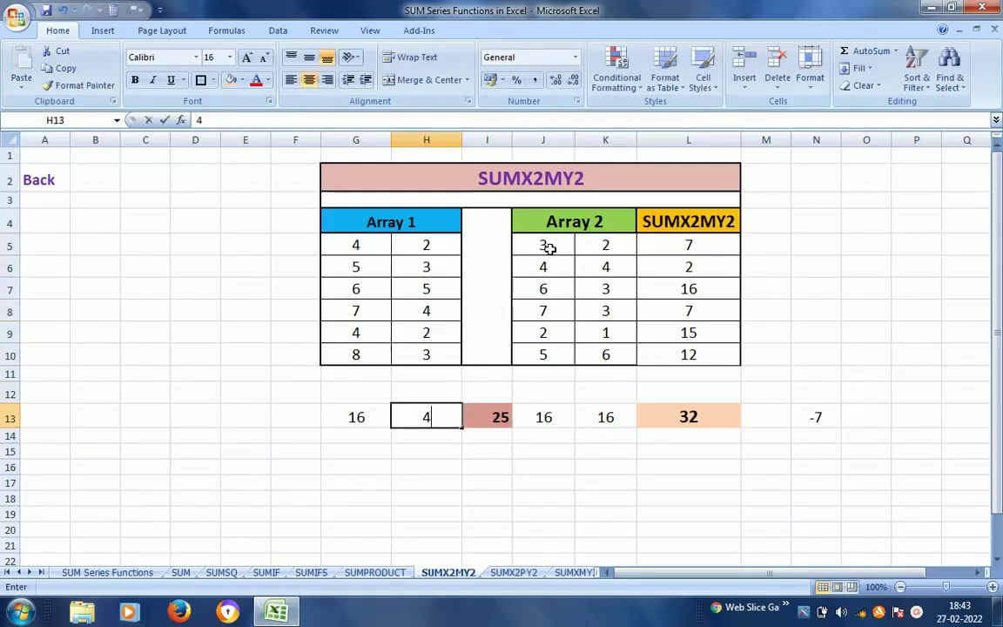
{"action": "key", "text": "Return"}
Check the two Array 1 squares in G13:H13 against the sum formula in I13.
{"action": "key", "text": "Up"}
{"action": "key", "text": "Left"}
{"action": "key", "text": "Left"}
{"action": "key", "text": "Right"}
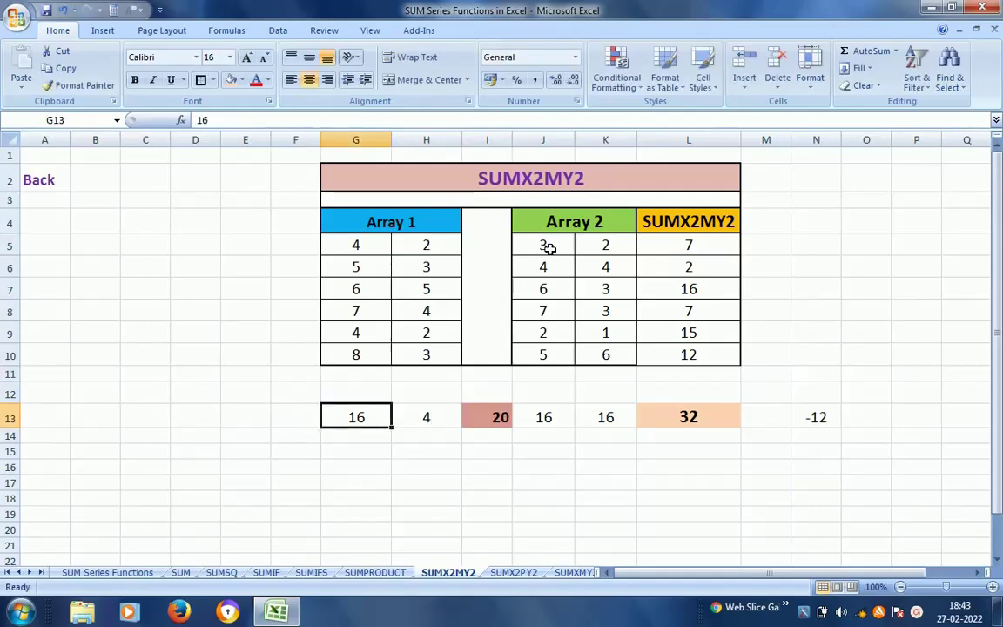
{"action": "key", "text": "Right"}
{"action": "key", "text": "Left"}
{"action": "key", "text": "shift+Right"}
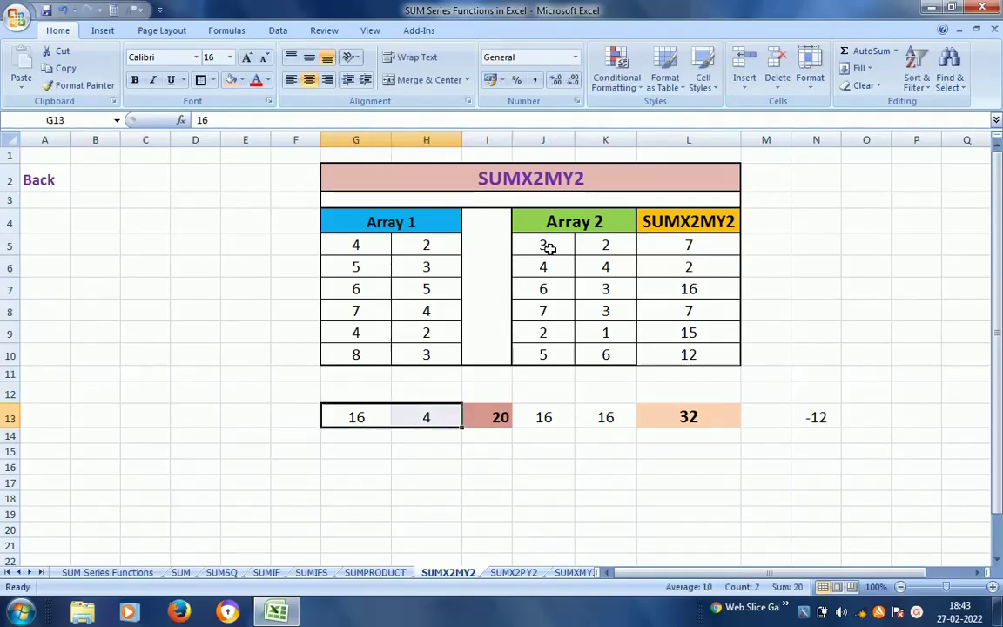
{"action": "key", "text": "Right"}
{"action": "key", "text": "Right"}
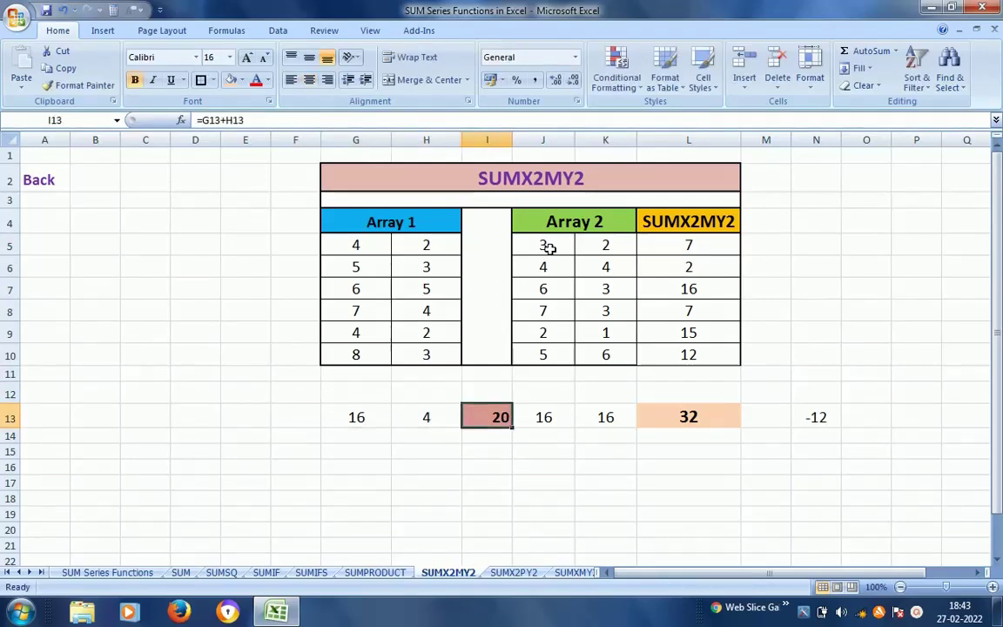
Enter 9 in J13 as the square of the first Array 2 value in J5.
{"action": "left_click", "coordinate": [351, 252]}
{"action": "key", "text": "Right"}
{"action": "key", "text": "Right"}
{"action": "key", "text": "Right"}
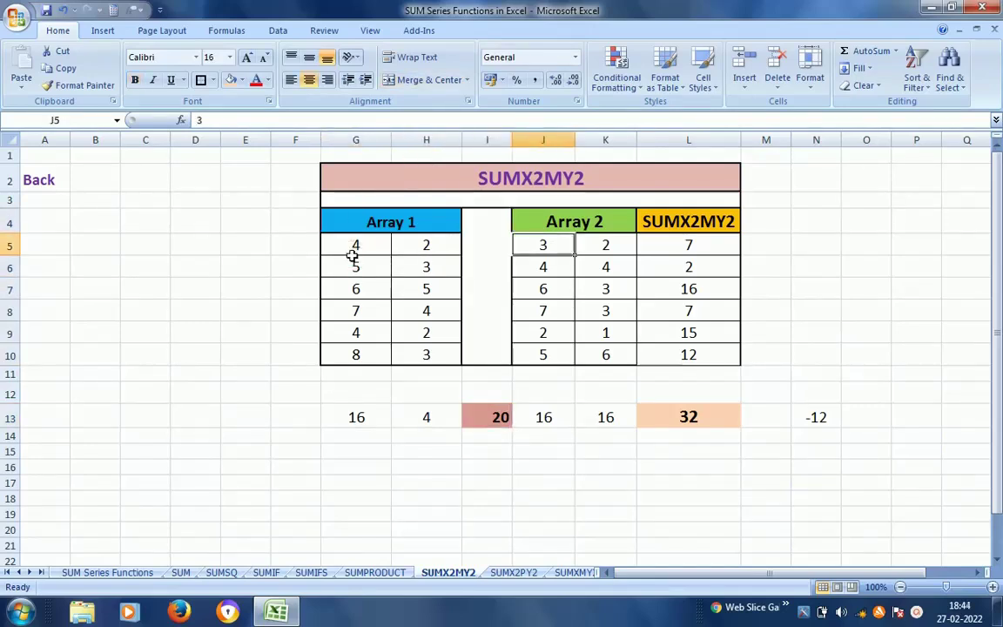
{"action": "key", "text": "Down"}
{"action": "key", "text": "Down"}
{"action": "key", "text": "Down"}
{"action": "key", "text": "Down"}
{"action": "key", "text": "Down"}
{"action": "key", "text": "Down"}
{"action": "key", "text": "Down"}
{"action": "key", "text": "Down"}
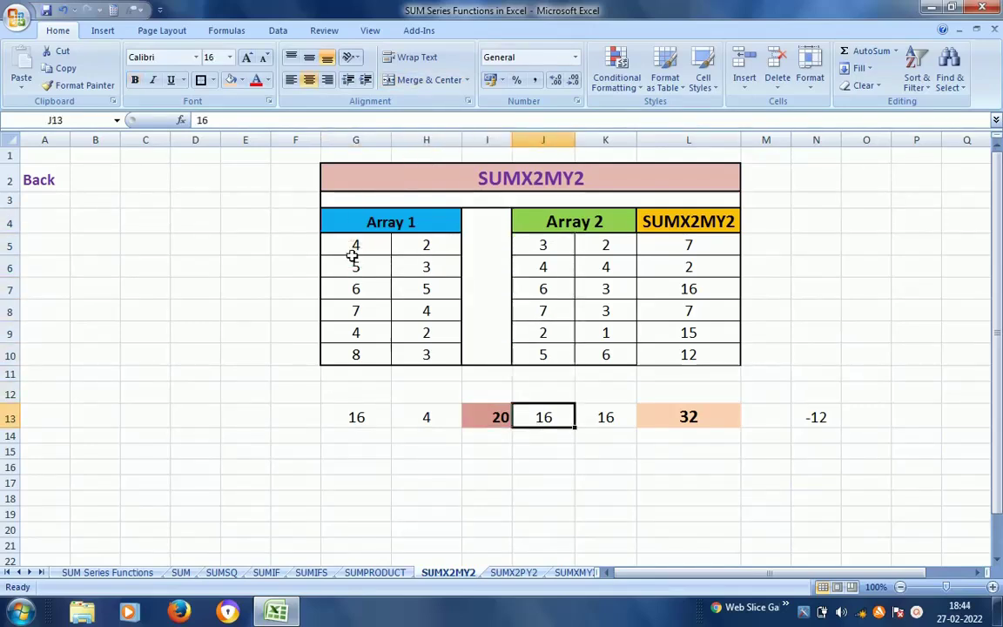
{"action": "type", "text": "9"}
{"action": "key", "text": "ctrl+Return"}
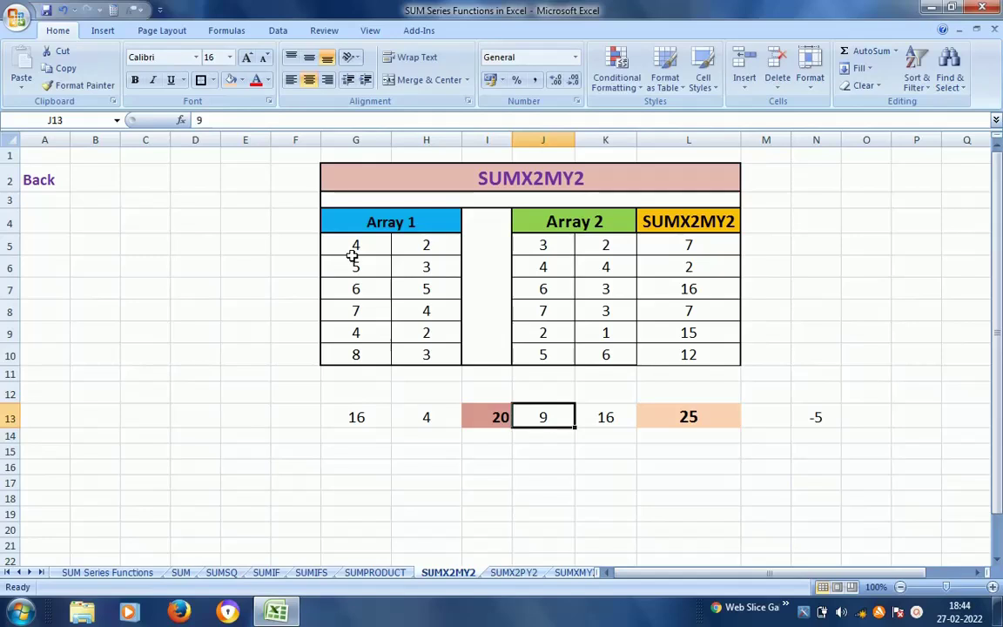
Enter 4 in K13 as the square of the second Array 2 value in K5.
{"action": "left_click", "coordinate": [639, 248]}
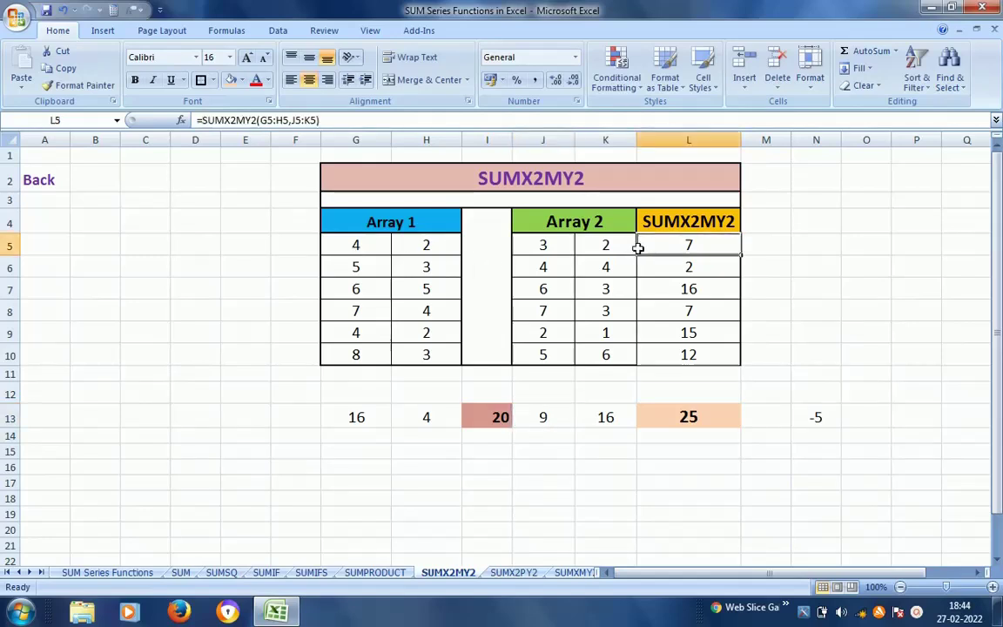
{"action": "left_click", "coordinate": [601, 431]}
{"action": "left_click", "coordinate": [611, 421]}
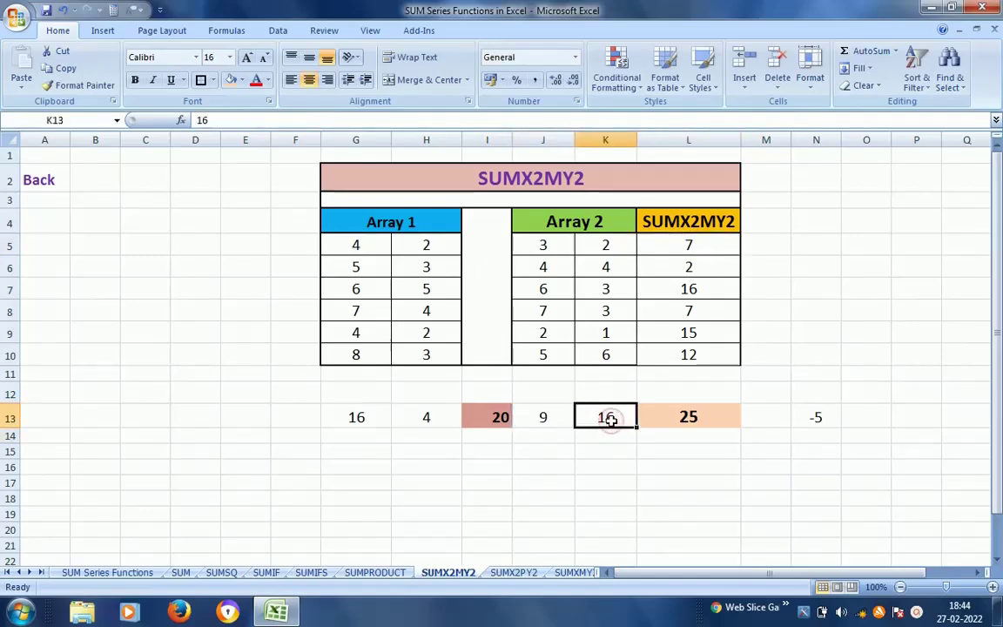
{"action": "type", "text": "4"}
{"action": "key", "text": "Return"}
Compare the Array 1 sum of squares in I13 with the Array 2 sum of squares in L13.
{"action": "left_click", "coordinate": [611, 421]}
{"action": "key", "text": "Right"}
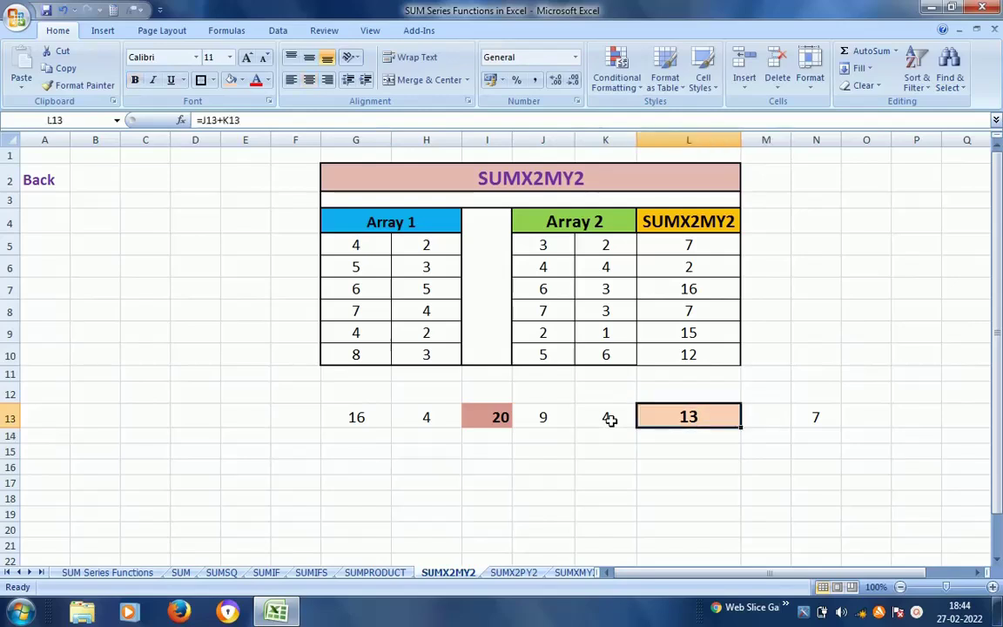
{"action": "key", "text": "Left"}
{"action": "key", "text": "Left"}
{"action": "key", "text": "Right"}
{"action": "key", "text": "Right"}
{"action": "key", "text": "Left"}
{"action": "key", "text": "Left"}
{"action": "key", "text": "Left"}
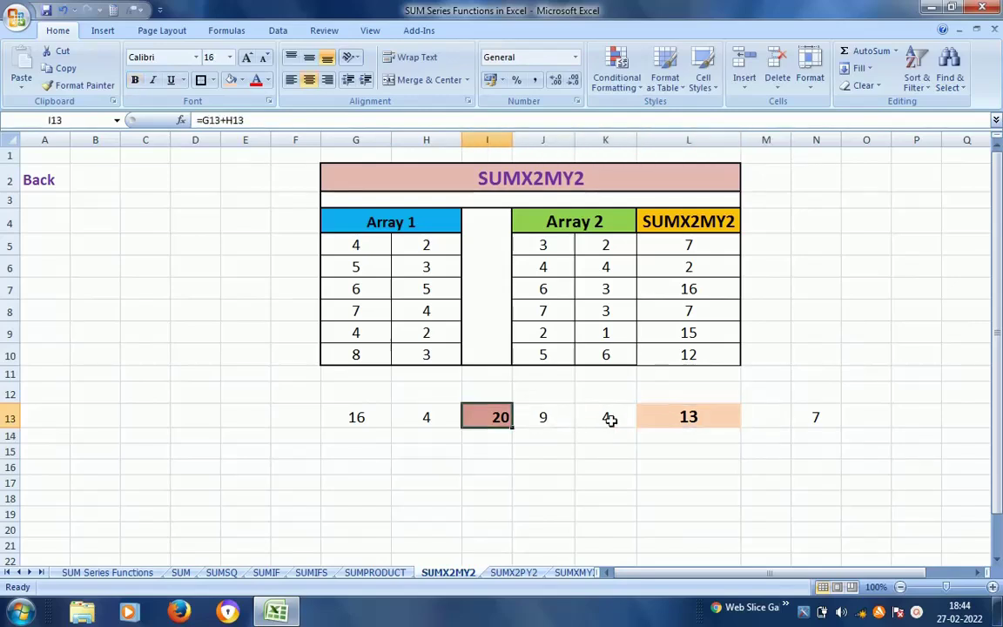
{"action": "key", "text": "Right"}
{"action": "key", "text": "Right"}
{"action": "key", "text": "Right"}
{"action": "key", "text": "Right"}
{"action": "key", "text": "Right"}
{"action": "key", "text": "Left"}
{"action": "key", "text": "Left"}
{"action": "key", "text": "Left"}
{"action": "key", "text": "Left"}
{"action": "key", "text": "Left"}
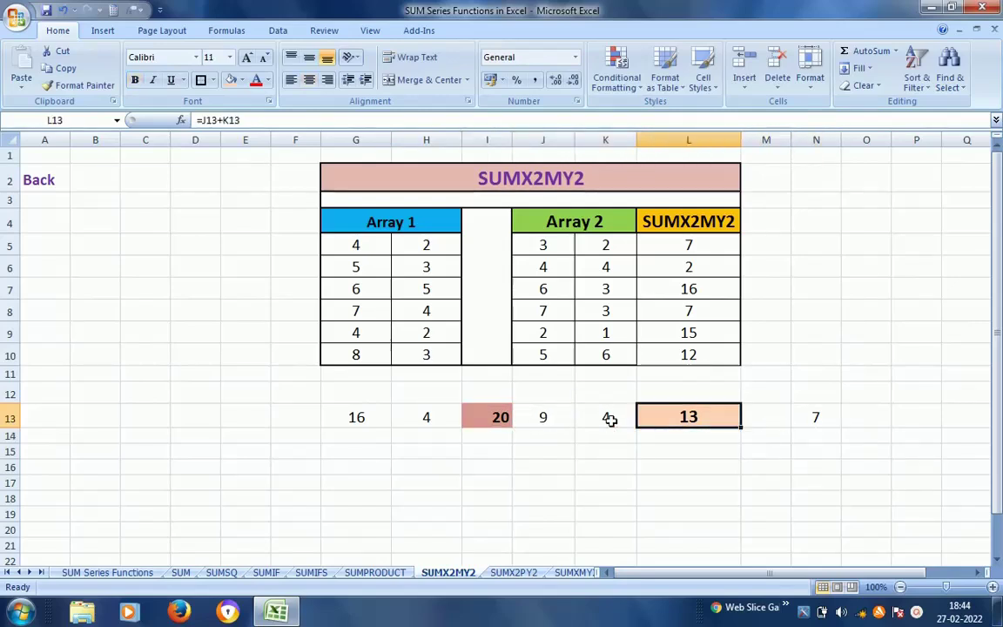
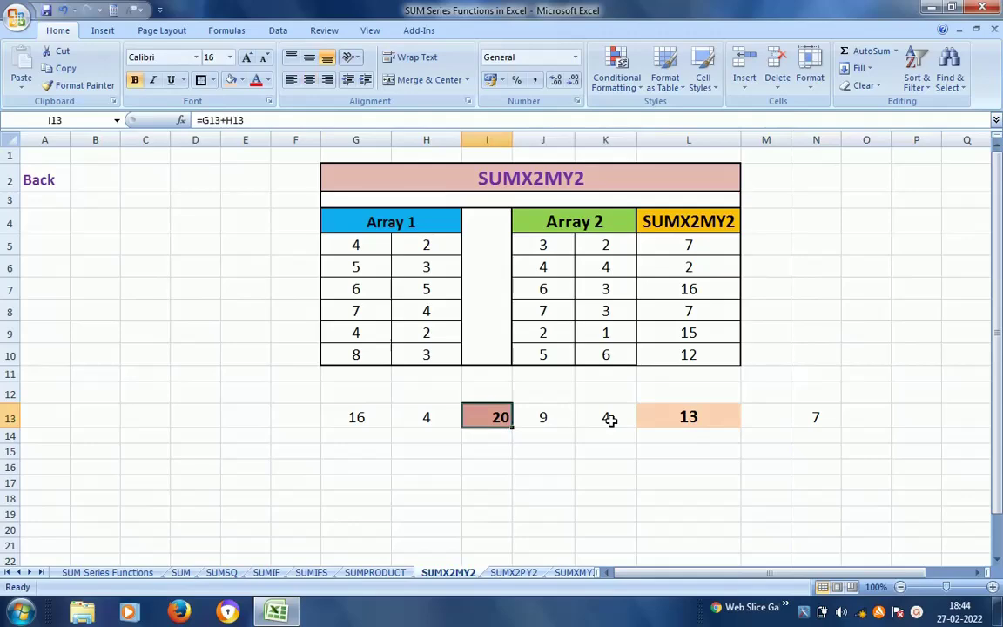
Check the manual difference formula in N13 against the SUMX2MY2 result in L5.
{"action": "left_click", "coordinate": [426, 248]}
{"action": "left_click", "coordinate": [512, 432]}
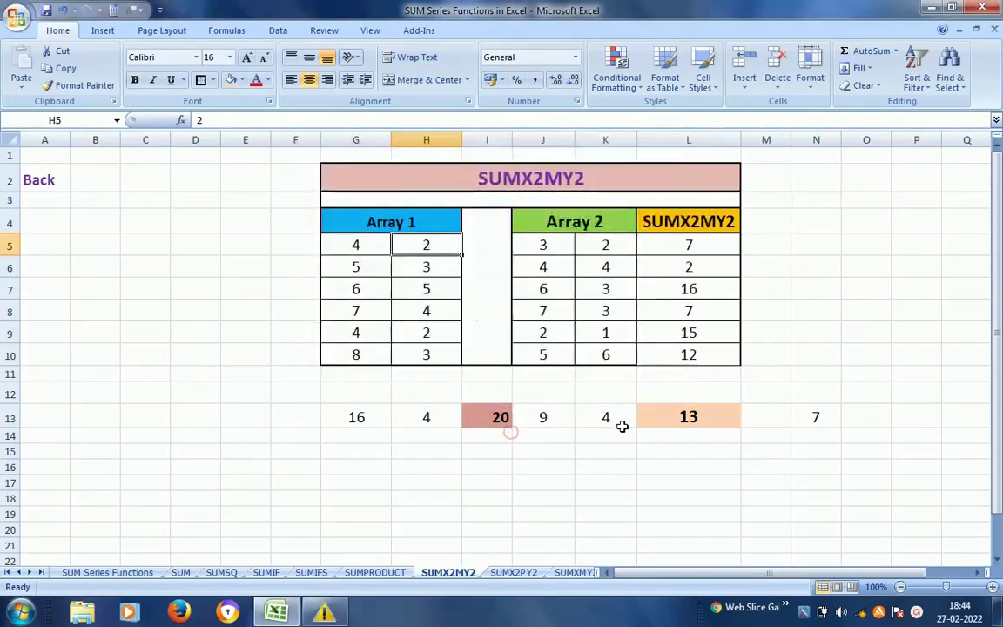
{"action": "left_click", "coordinate": [714, 422]}
{"action": "left_click", "coordinate": [828, 423]}
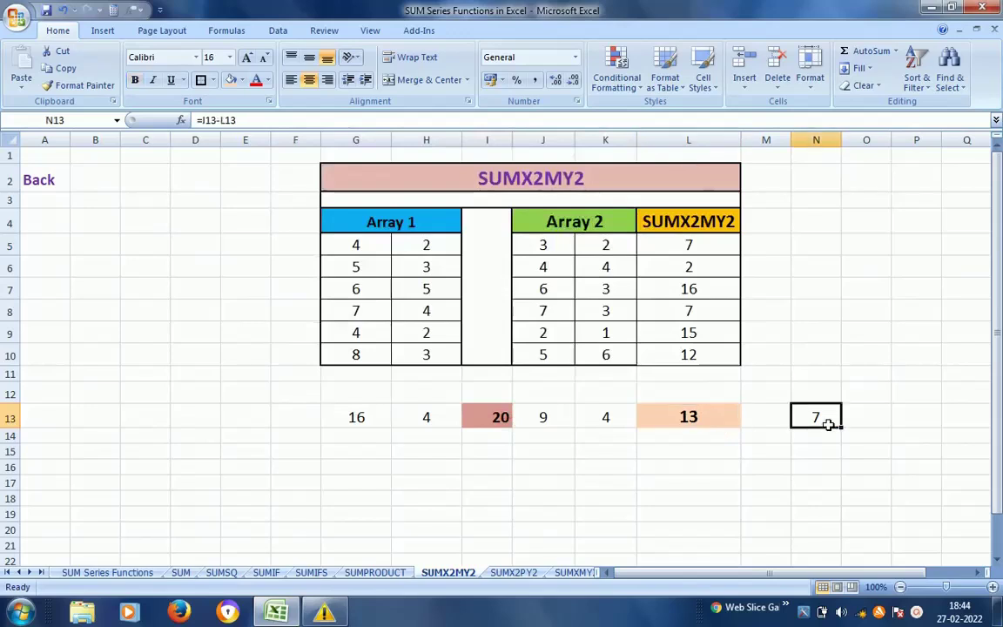
{"action": "left_click", "coordinate": [699, 250]}
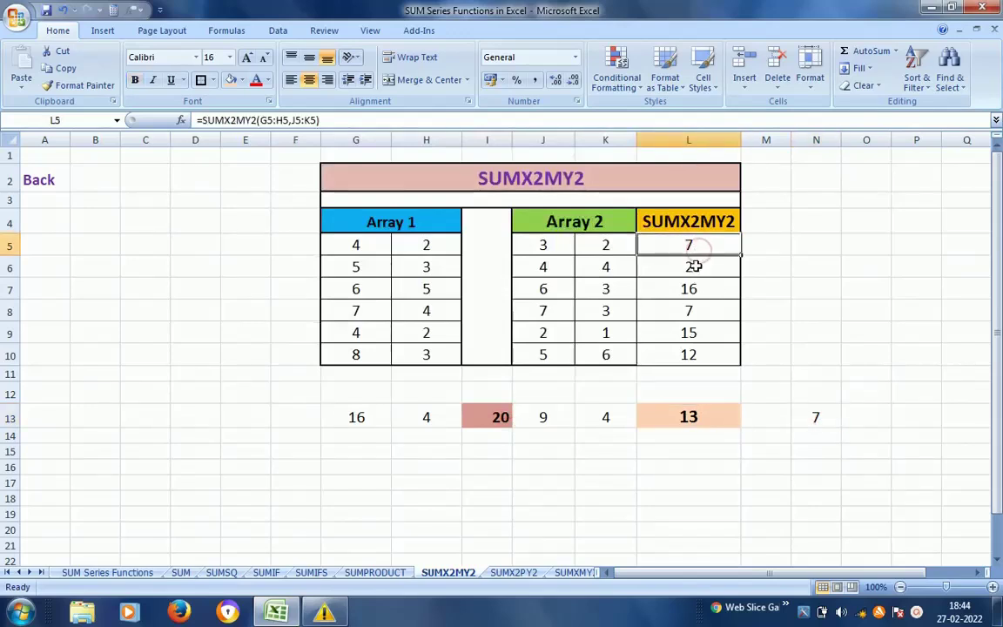
Start checking the second data row by entering 25 in G13 as the square of G6.
{"action": "left_click", "coordinate": [695, 266]}
{"action": "key", "text": "Left"}
{"action": "key", "text": "Left"}
{"action": "key", "text": "Left"}
{"action": "key", "text": "Left"}
{"action": "key", "text": "Left"}
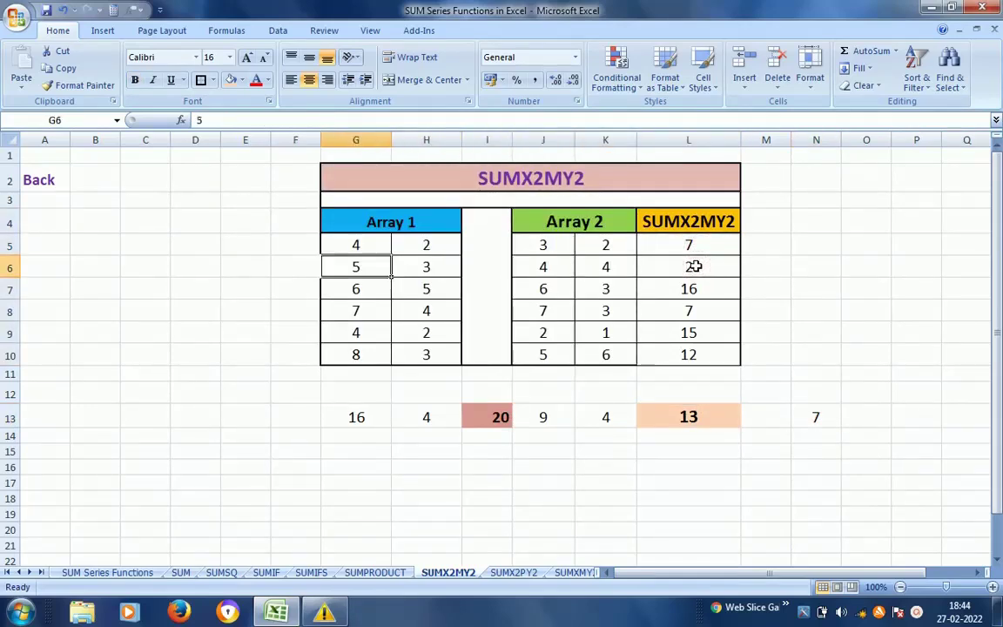
{"action": "key", "text": "Down"}
{"action": "key", "text": "Down"}
{"action": "key", "text": "Down"}
{"action": "key", "text": "Down"}
{"action": "key", "text": "Down"}
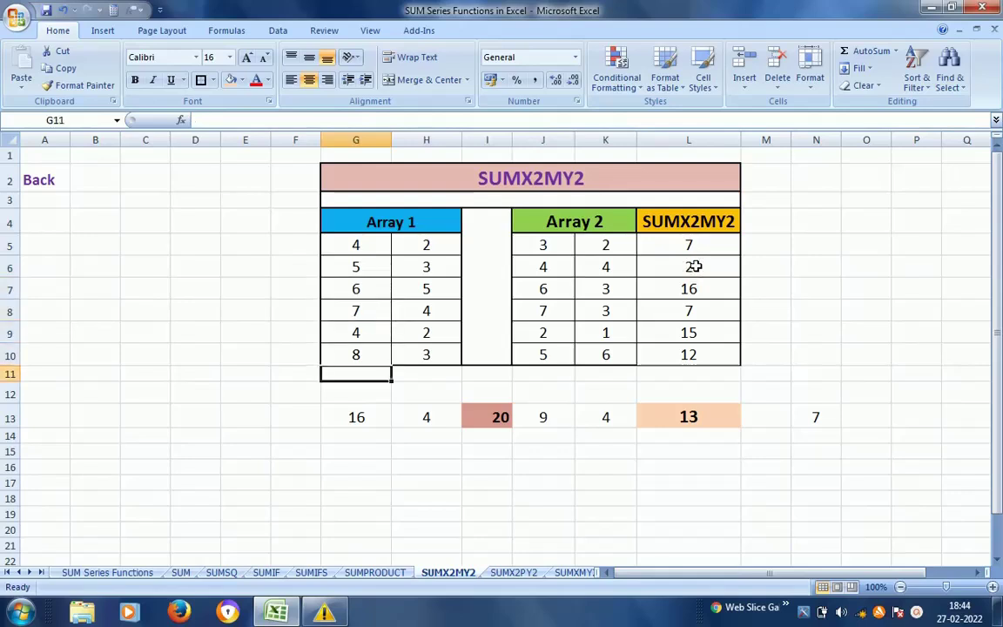
{"action": "key", "text": "Down"}
{"action": "key", "text": "Down"}
{"action": "type", "text": "25"}
{"action": "key", "text": "Return"}
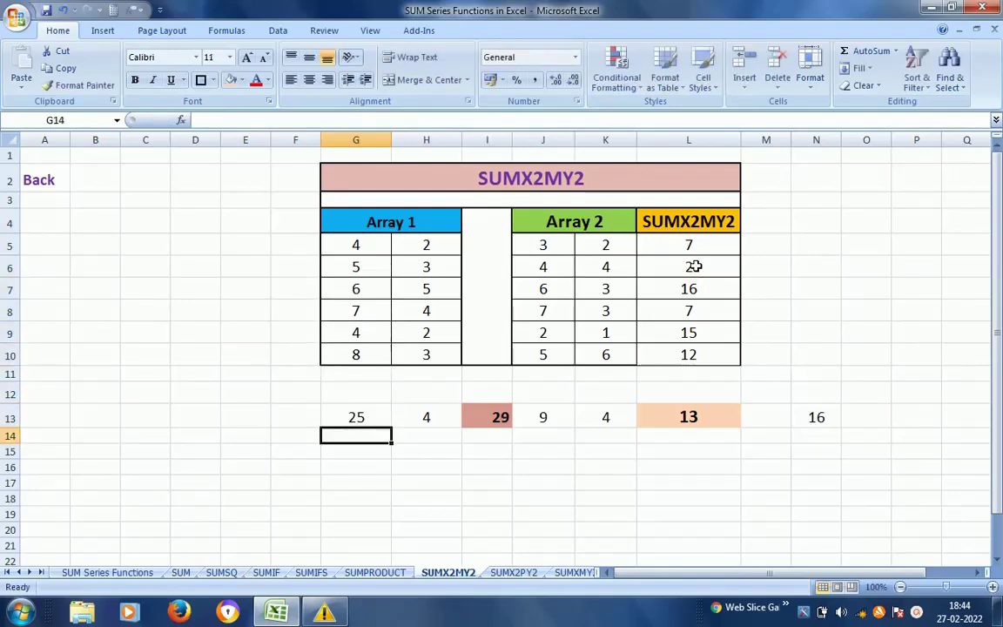
Enter 9 in H13 as the square of the second Array 1 value in H6.
{"action": "key", "text": "Up"}
{"action": "key", "text": "Right"}
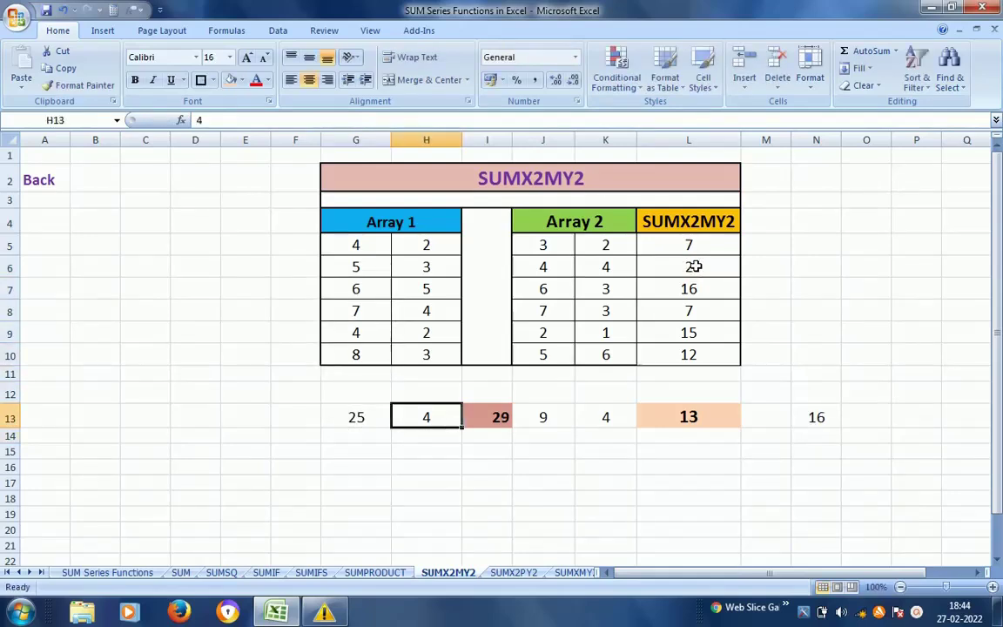
{"action": "left_click", "coordinate": [442, 267]}
{"action": "left_click", "coordinate": [426, 418]}
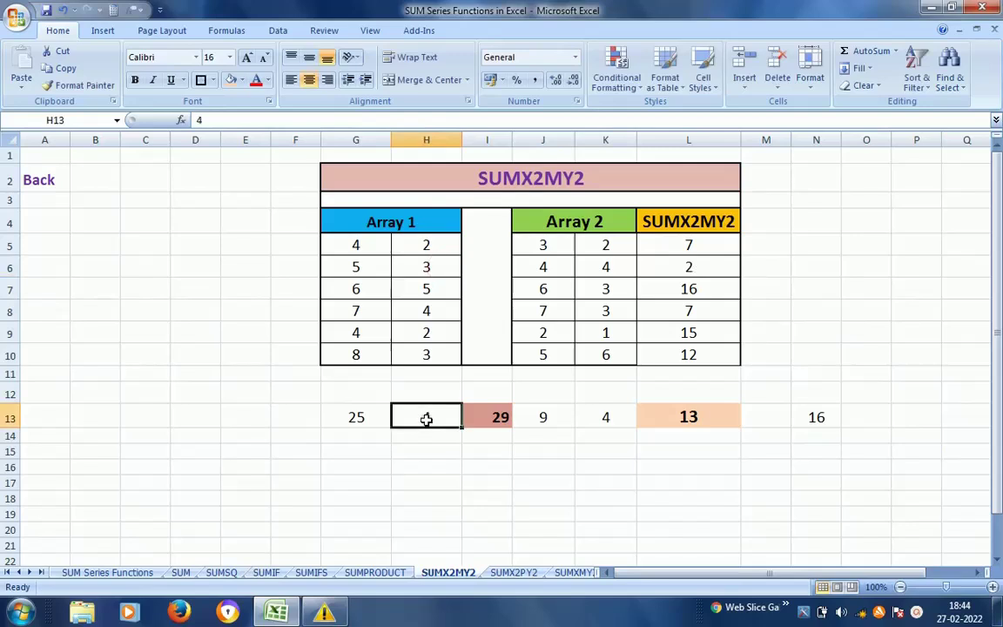
{"action": "type", "text": "9"}
{"action": "key", "text": "Return"}
{"action": "left_click", "coordinate": [427, 419]}
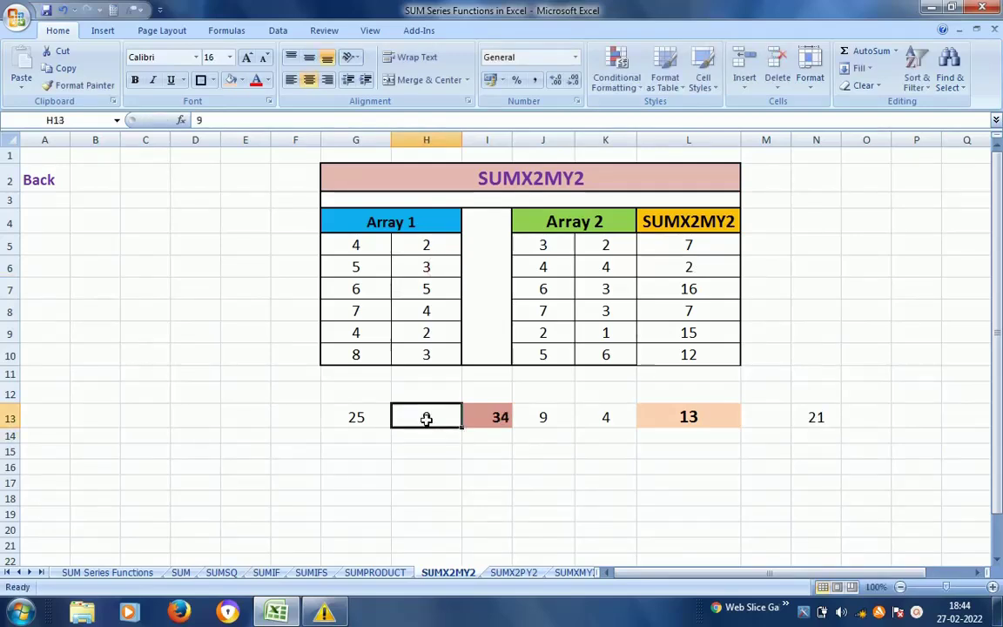
Check the sum of the Array 1 squares G13:H13 against the addition formula in I13.
{"action": "key", "text": "Left"}
{"action": "key", "text": "Left"}
{"action": "left_click_drag", "start_coordinate": [356, 418], "coordinate": [426, 419]}
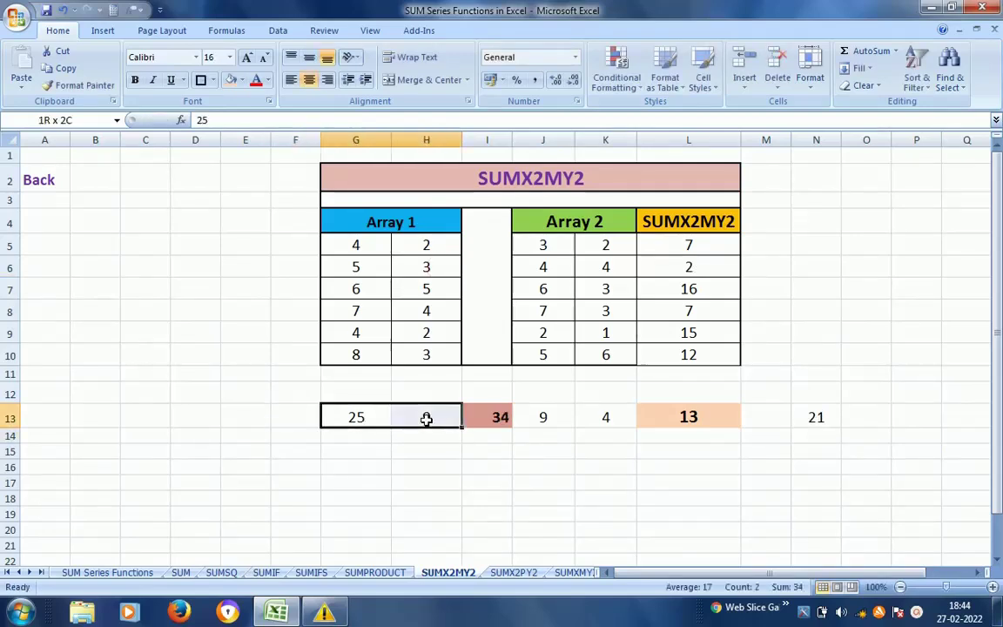
{"action": "left_click", "coordinate": [493, 418]}
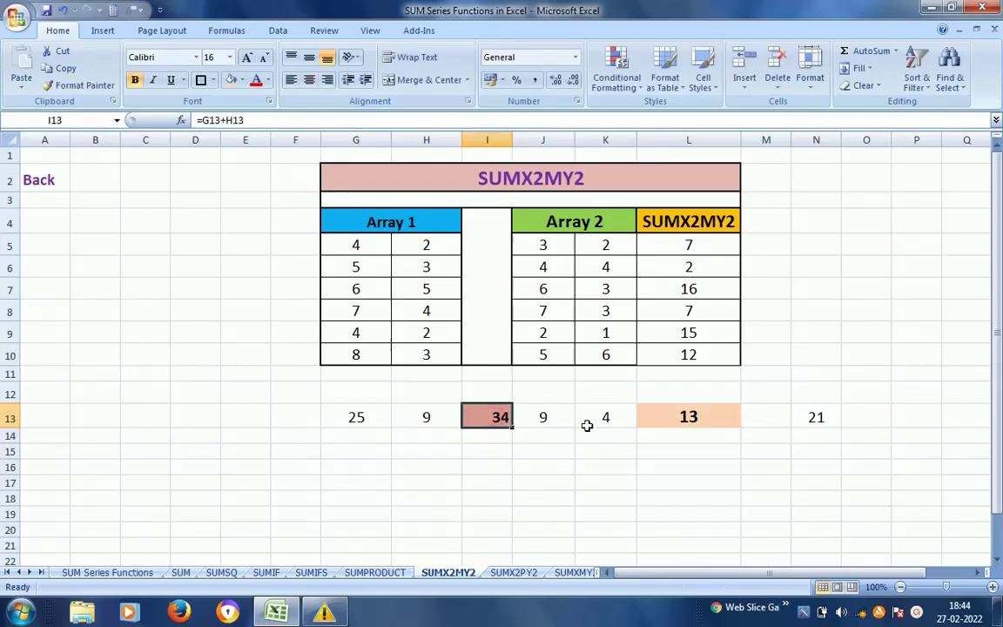
Enter 16 in J13 as the square of the first Array 2 value in J6.
{"action": "left_click", "coordinate": [551, 418]}
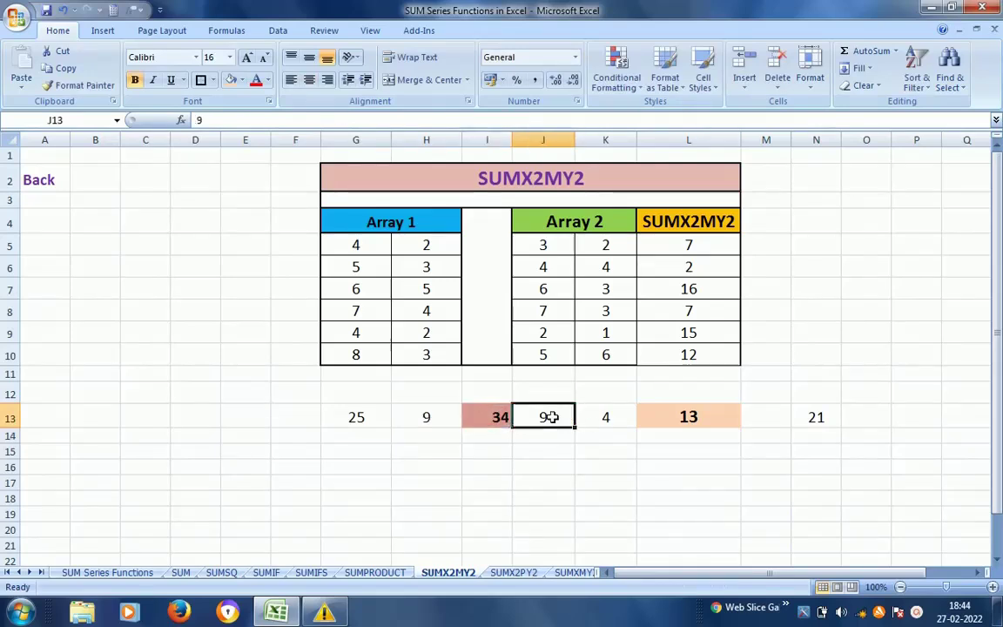
{"action": "left_click", "coordinate": [554, 275]}
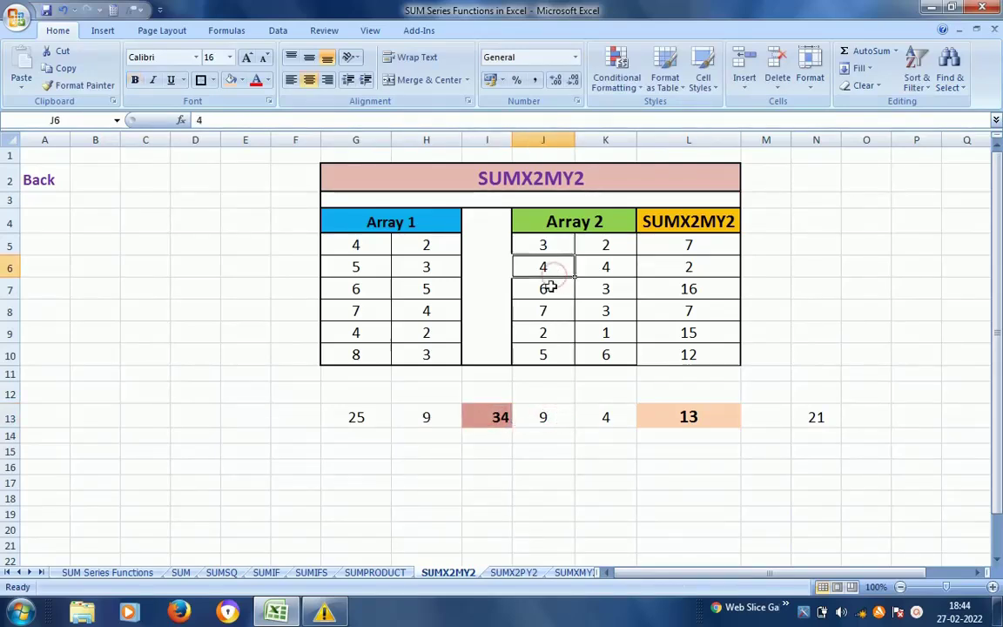
{"action": "left_click", "coordinate": [543, 418]}
{"action": "type", "text": "16"}
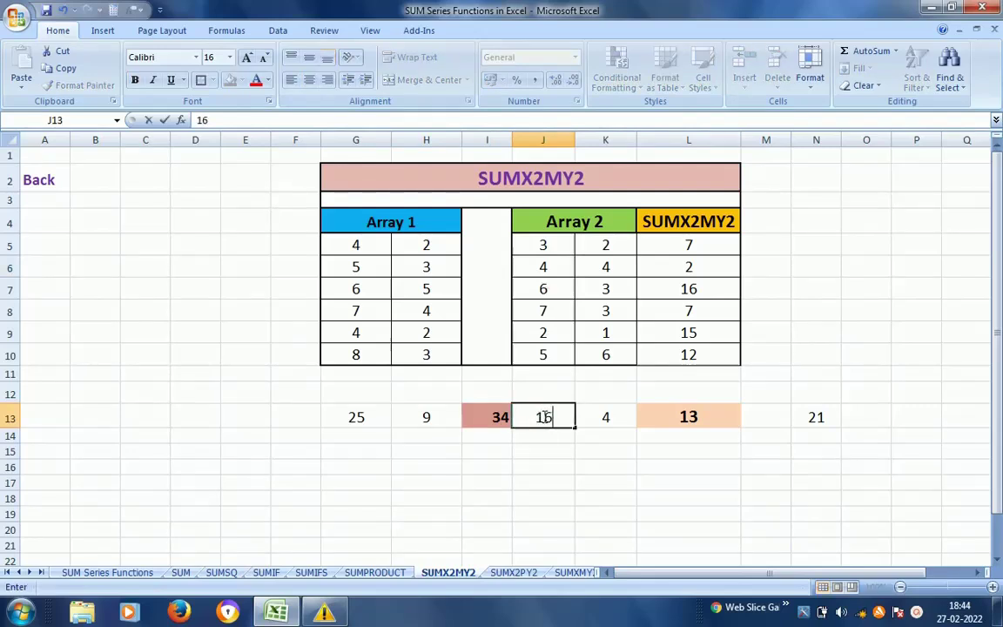
{"action": "key", "text": "ctrl+Return"}
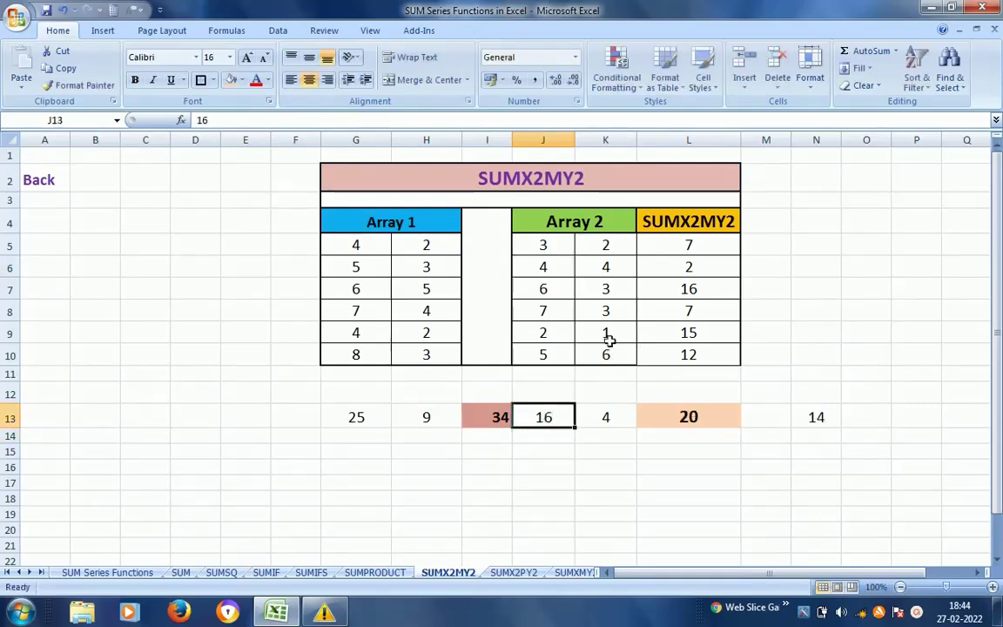
Enter 16 in K13 as the square of the second Array 2 value in K6.
{"action": "left_click", "coordinate": [614, 267]}
{"action": "left_click", "coordinate": [601, 416]}
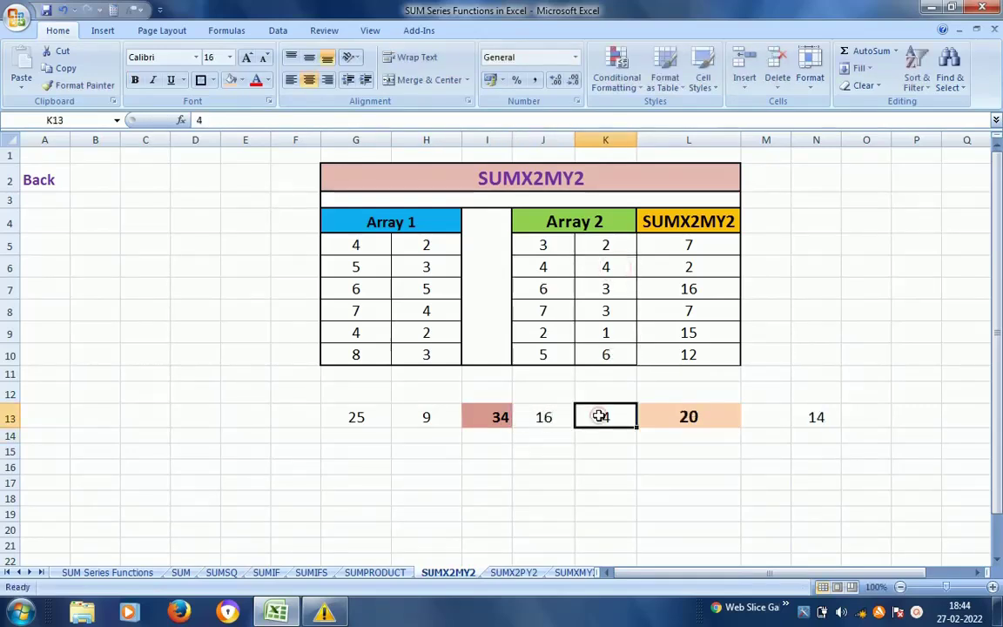
{"action": "type", "text": "16"}
{"action": "key", "text": "Return"}
Compare the Array 2 sum of squares in L13 with the Array 1 sum of squares in I13.
{"action": "key", "text": "Up"}
{"action": "key", "text": "Right"}
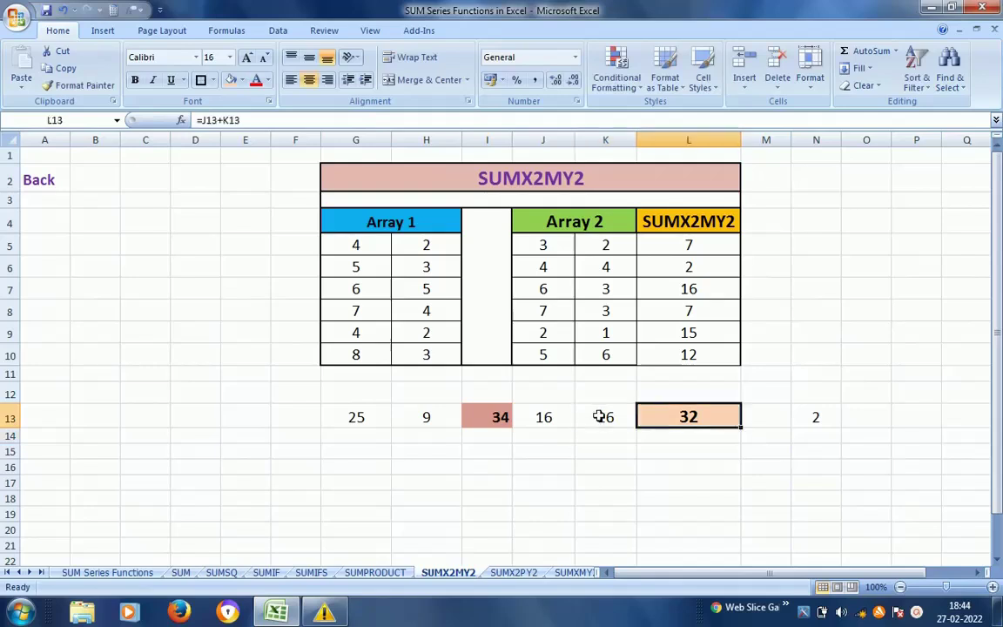
{"action": "key", "text": "Left"}
{"action": "key", "text": "Left"}
{"action": "key", "text": "Left"}
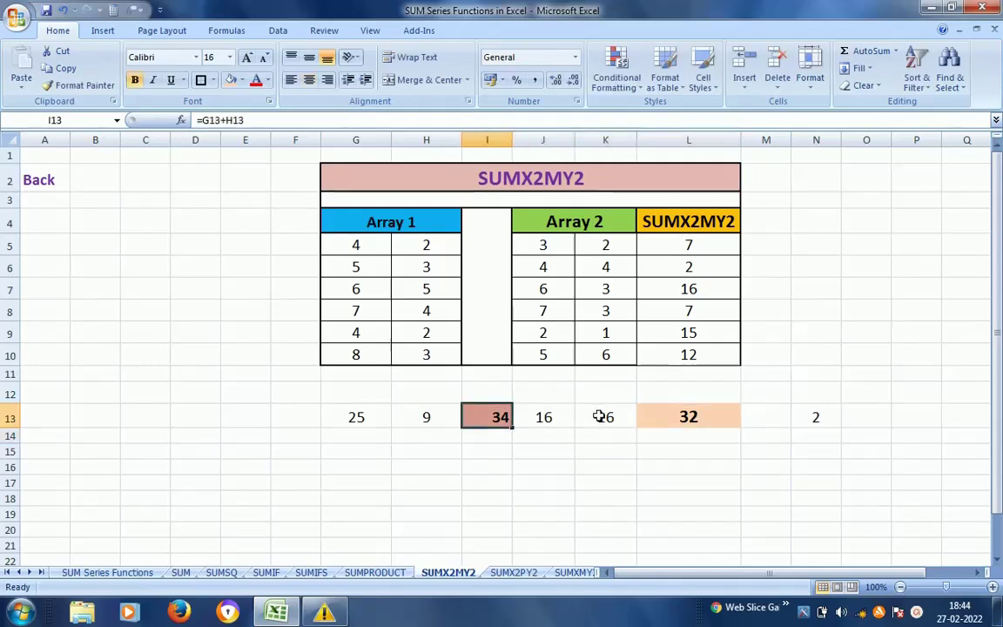
{"action": "key", "text": "Right"}
{"action": "key", "text": "Right"}
{"action": "key", "text": "Right"}
{"action": "key", "text": "Left"}
{"action": "key", "text": "Left"}
{"action": "key", "text": "Left"}
{"action": "key", "text": "Right"}
{"action": "key", "text": "Right"}
{"action": "key", "text": "Right"}
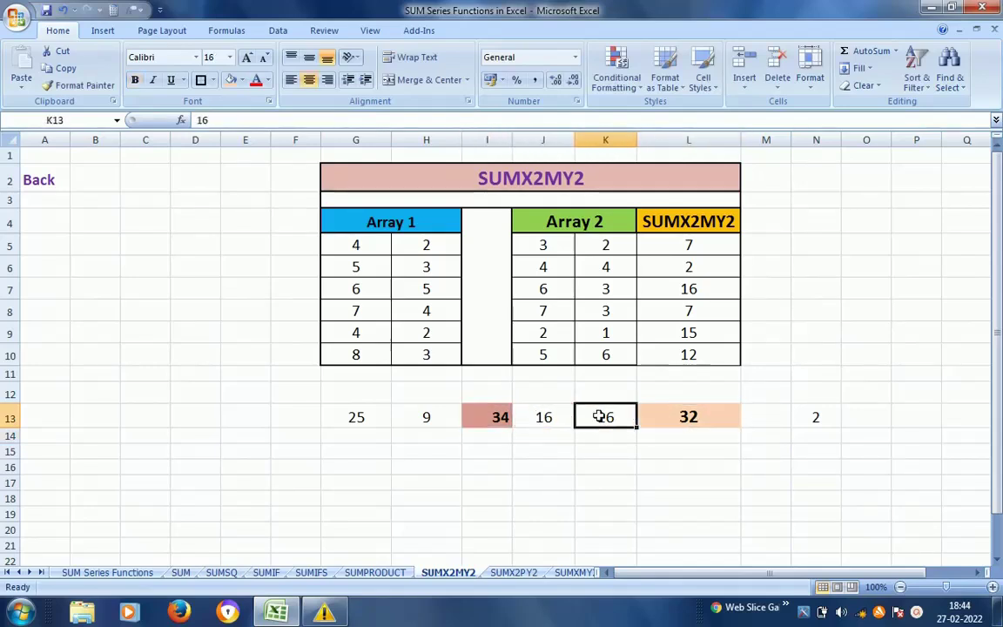
Check the manual difference in N13 against the SUMX2MY2 results and review the formula in L5.
{"action": "key", "text": "Right"}
{"action": "key", "text": "Right"}
{"action": "key", "text": "Up"}
{"action": "key", "text": "Up"}
{"action": "key", "text": "Up"}
{"action": "key", "text": "Up"}
{"action": "key", "text": "Up"}
{"action": "key", "text": "Up"}
{"action": "key", "text": "Up"}
{"action": "key", "text": "Up"}
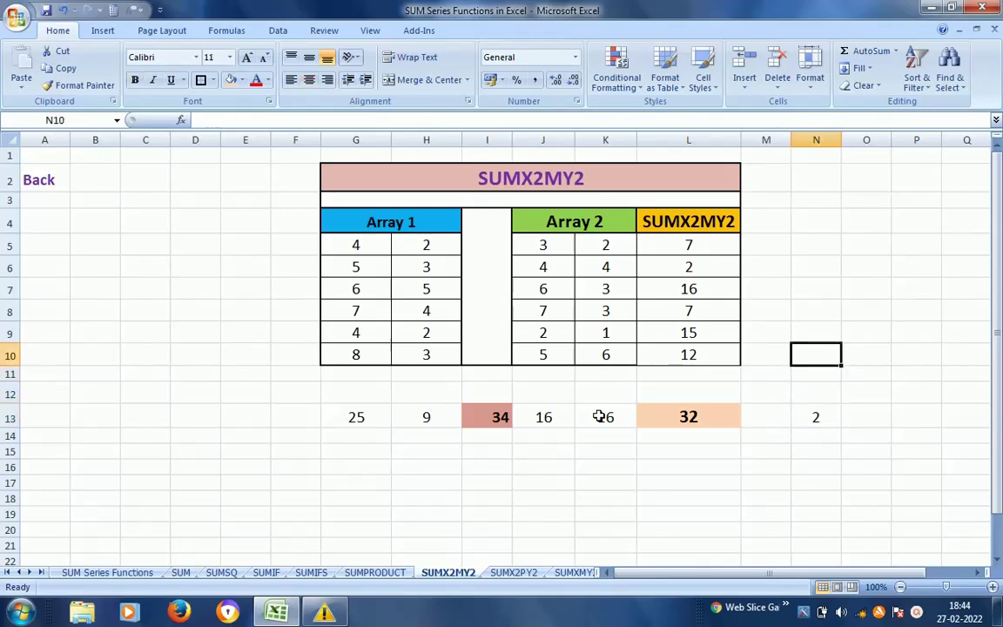
{"action": "key", "text": "Left"}
{"action": "key", "text": "Left"}
{"action": "key", "text": "Left"}
{"action": "key", "text": "Right"}
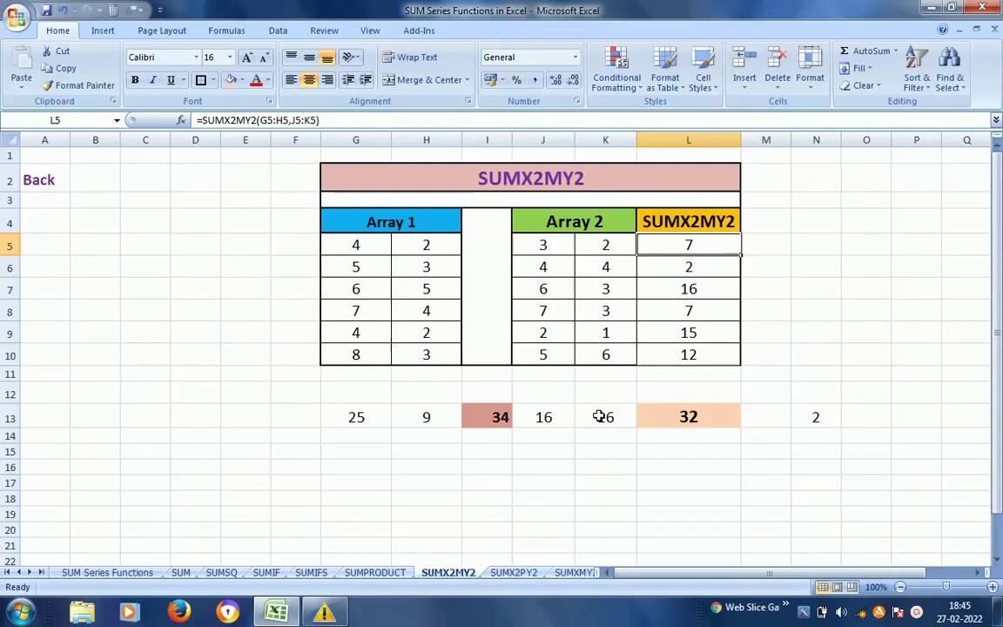
Go back to the function index and open the SUMX2PY2 sheet, glancing at the SUMX2MY2 sheet for comparison.
{"action": "left_click", "coordinate": [47, 184]}
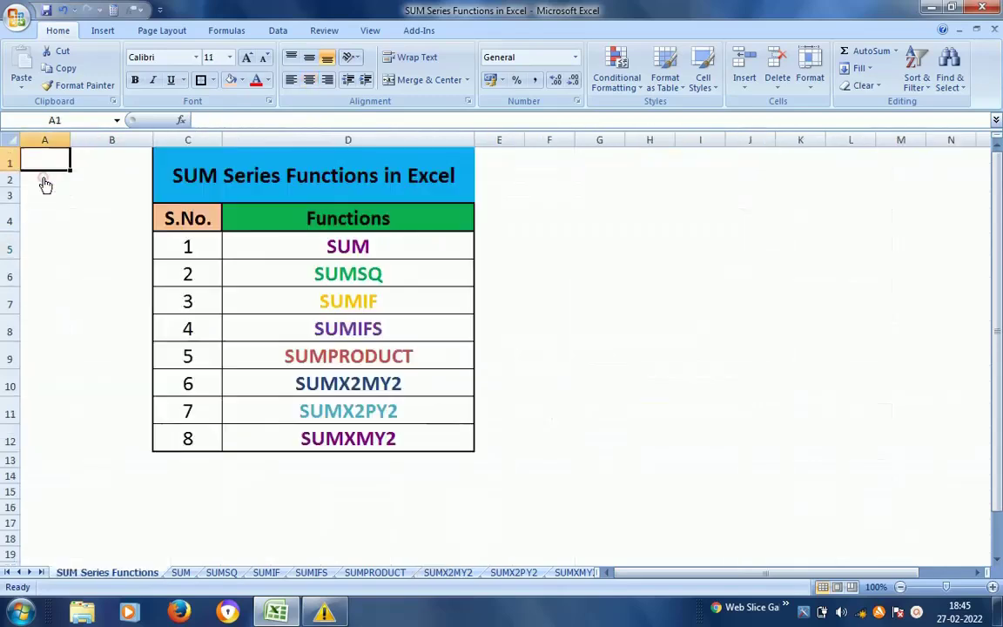
{"action": "left_click", "coordinate": [371, 413]}
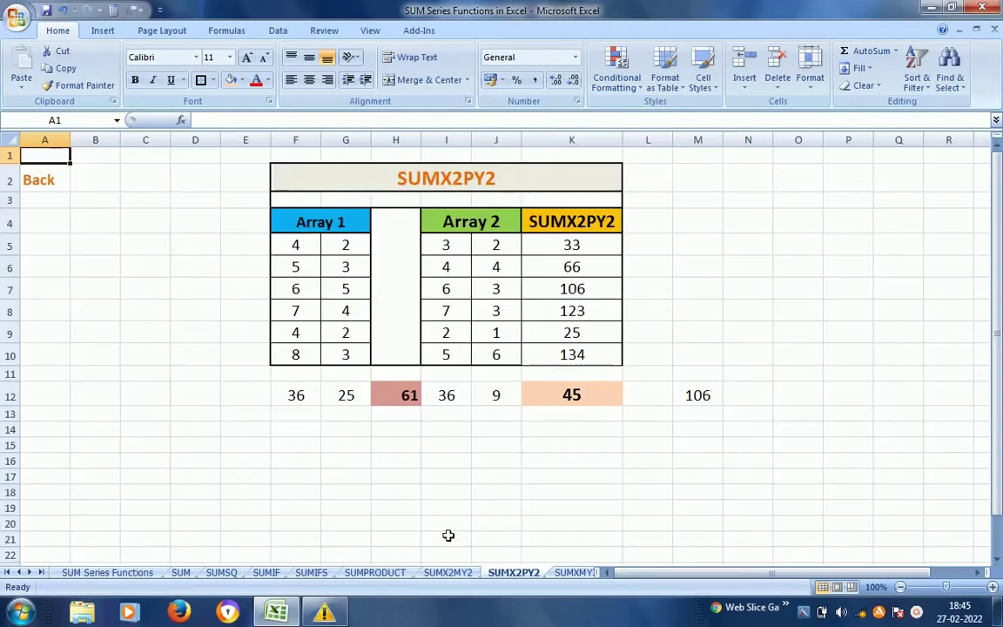
{"action": "left_click", "coordinate": [446, 573]}
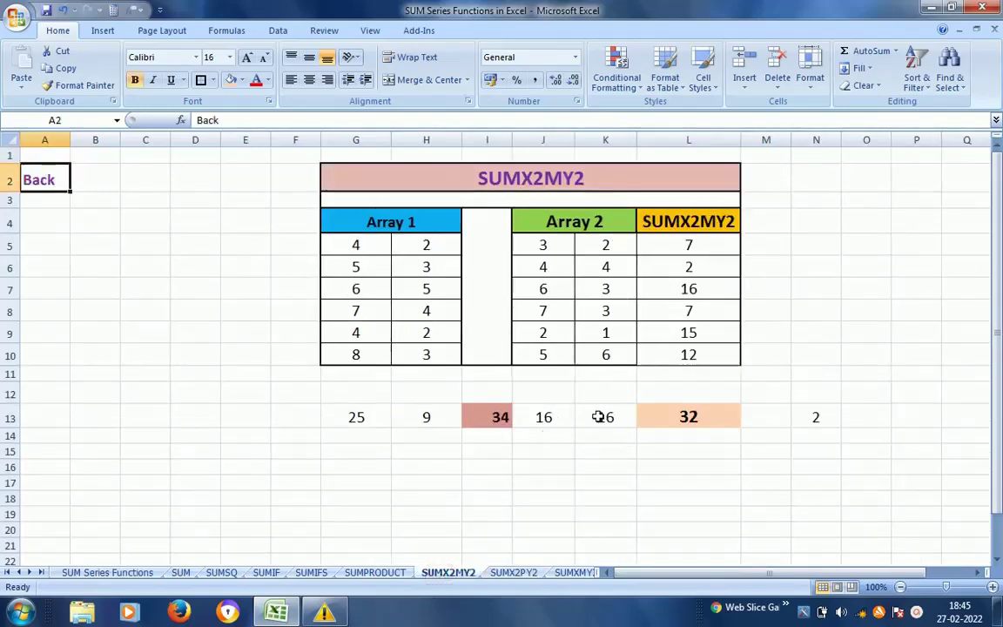
{"action": "left_click", "coordinate": [510, 573]}
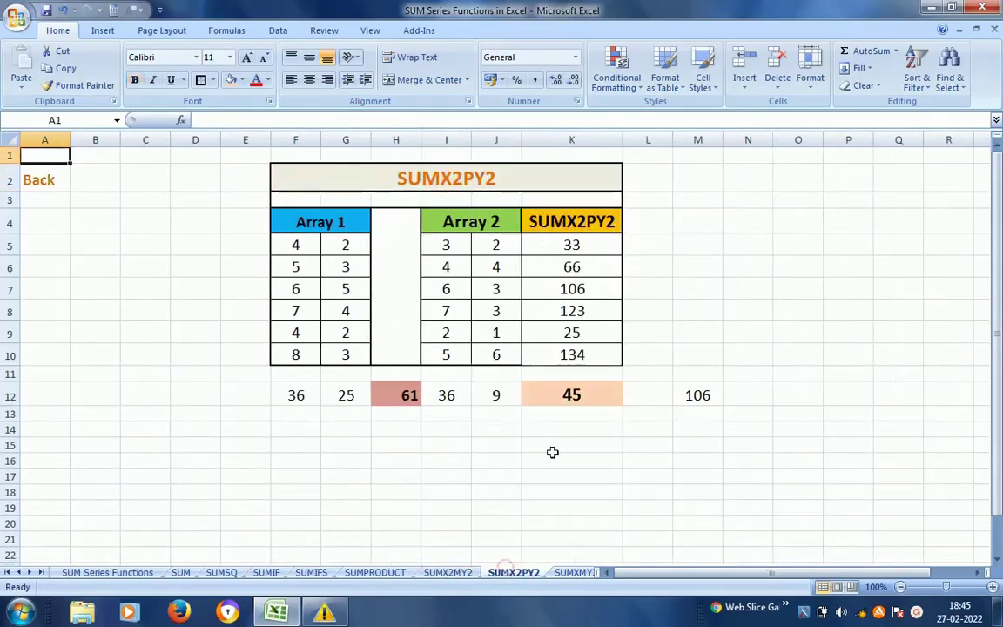
Clear the existing SUMX2PY2 results from K5:K10.
{"action": "left_click", "coordinate": [513, 254]}
{"action": "key", "text": "Right"}
{"action": "key", "text": "shift+Down"}
{"action": "key", "text": "shift+Down"}
{"action": "key", "text": "shift+Down"}
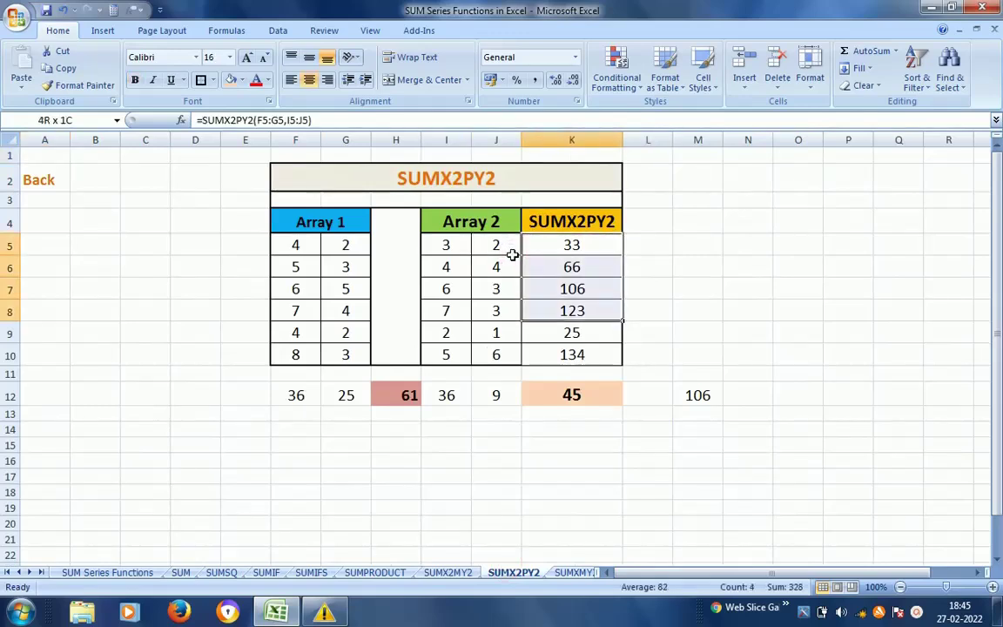
{"action": "key", "text": "shift+Down"}
{"action": "key", "text": "shift+Down"}
{"action": "key", "text": "Delete"}
Copy the function name SUMX2PY2 from the column heading in K4.
{"action": "key", "text": "Up"}
{"action": "key", "text": "Up"}
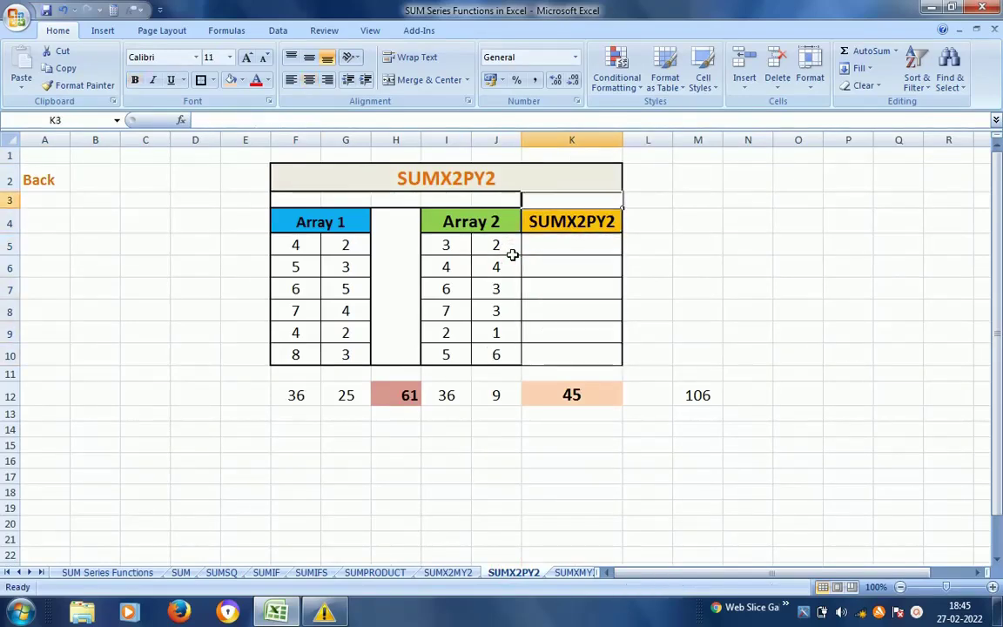
{"action": "key", "text": "Down"}
{"action": "key", "text": "F2"}
{"action": "key", "text": "shift+Home"}
{"action": "key", "text": "ctrl+c"}
{"action": "key", "text": "Escape"}
{"action": "key", "text": "Down"}
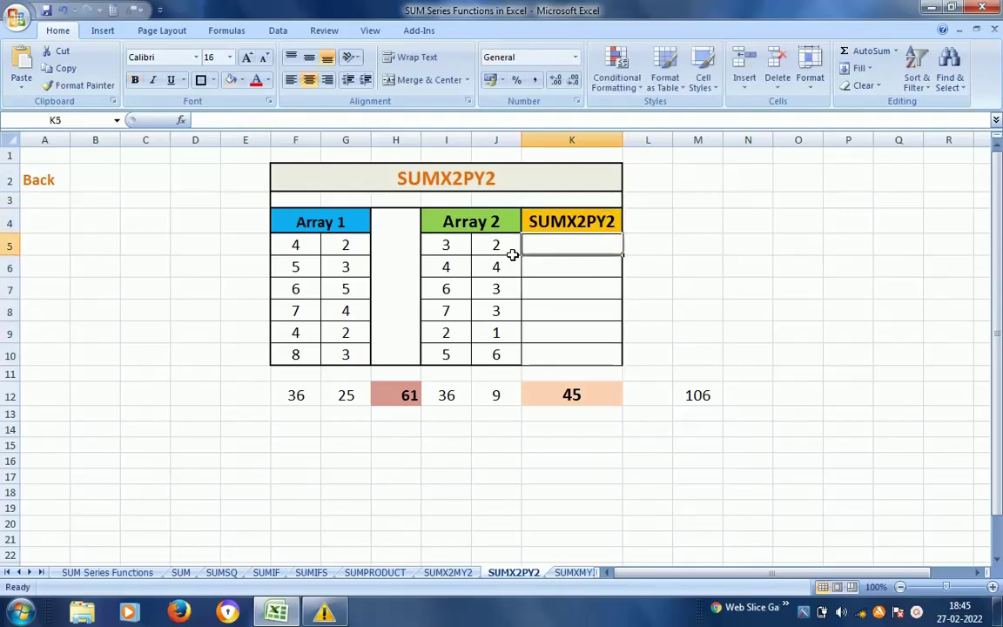
Enter =SUMX2PY2(F5:G5,I5:J5) in K5 using the copied function name and the first row of both arrays.
{"action": "type", "text": "="}
{"action": "key", "text": "ctrl+v"}
{"action": "type", "text": "("}
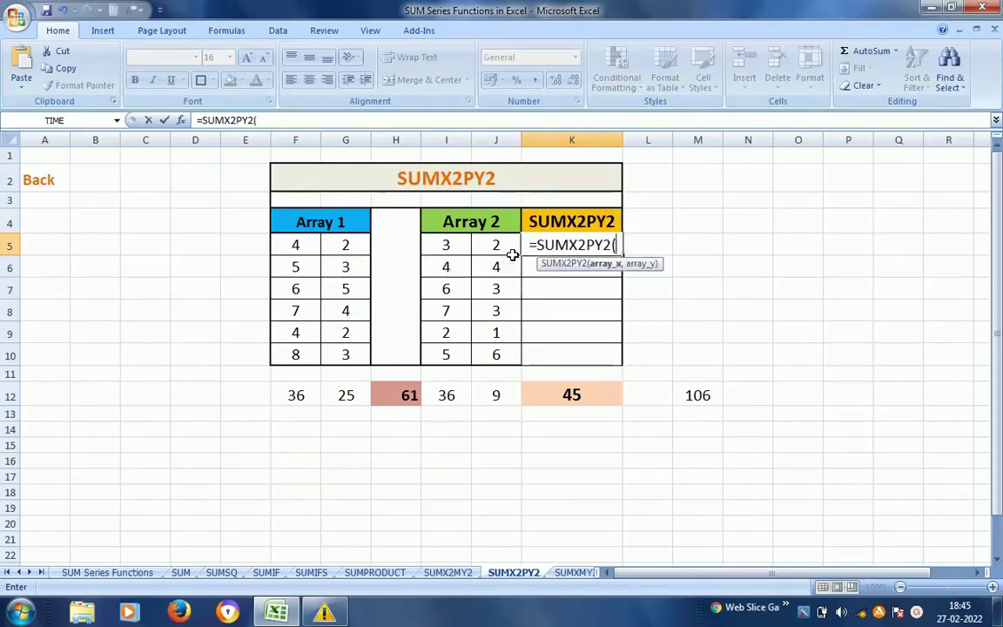
{"action": "key", "text": "Left"}
{"action": "key", "text": "Left"}
{"action": "key", "text": "Left"}
{"action": "key", "text": "Left"}
{"action": "key", "text": "Left"}
{"action": "key", "text": "shift+Right"}
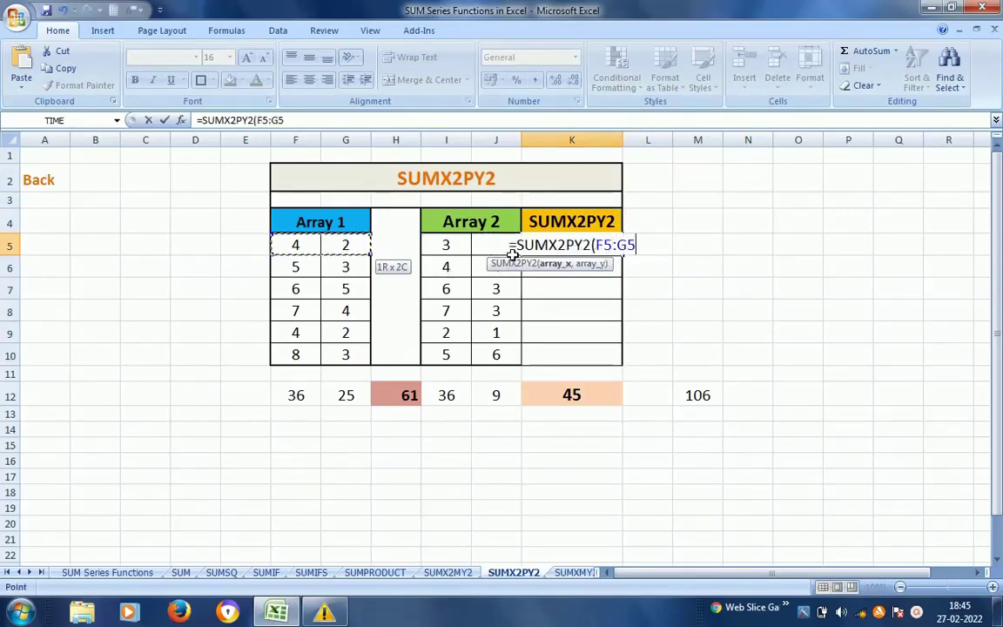
{"action": "type", "text": ","}
{"action": "key", "text": "Left"}
{"action": "key", "text": "Left"}
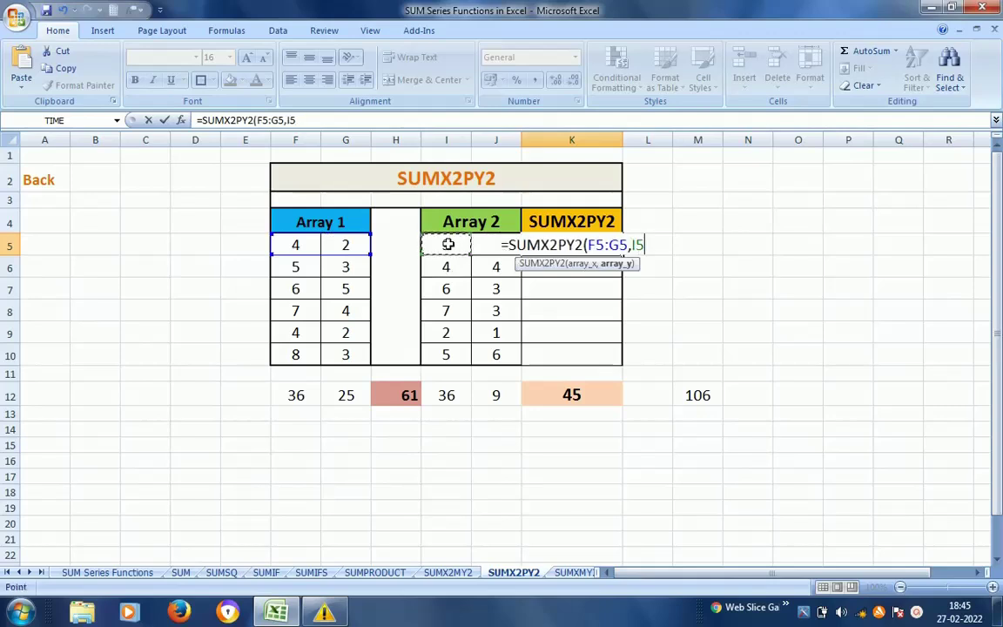
{"action": "key", "text": "shift+Right"}
{"action": "key", "text": "Return"}
Copy the SUMX2PY2 formula from K5 down through K10.
{"action": "key", "text": "Up"}
{"action": "key", "text": "ctrl+c"}
{"action": "key", "text": "shift+Down"}
{"action": "key", "text": "shift+Down"}
{"action": "key", "text": "shift+Down"}
{"action": "key", "text": "shift+Down"}
{"action": "key", "text": "shift+Down"}
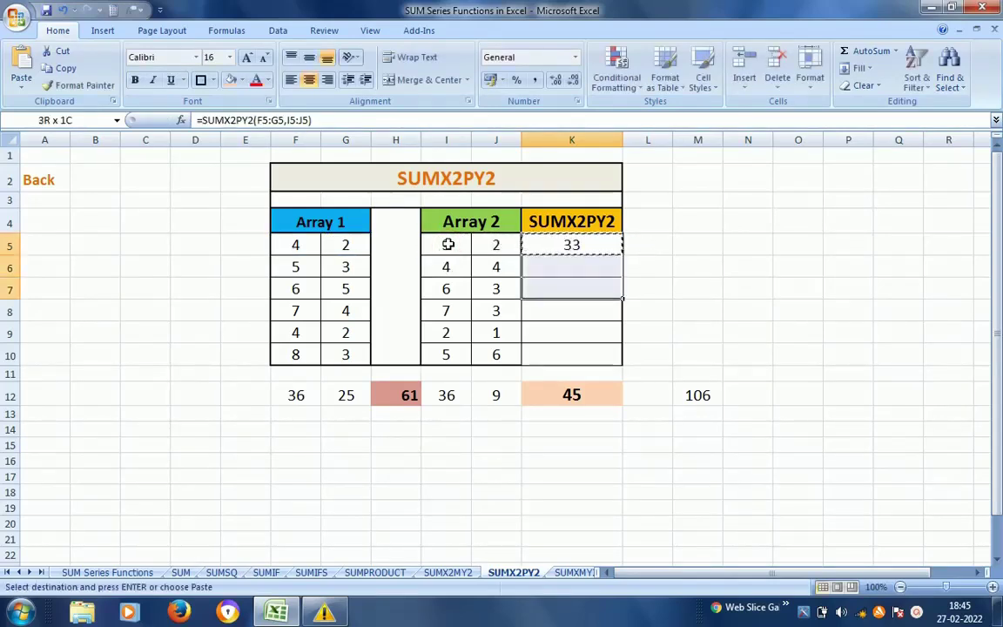
{"action": "key", "text": "ctrl+v"}
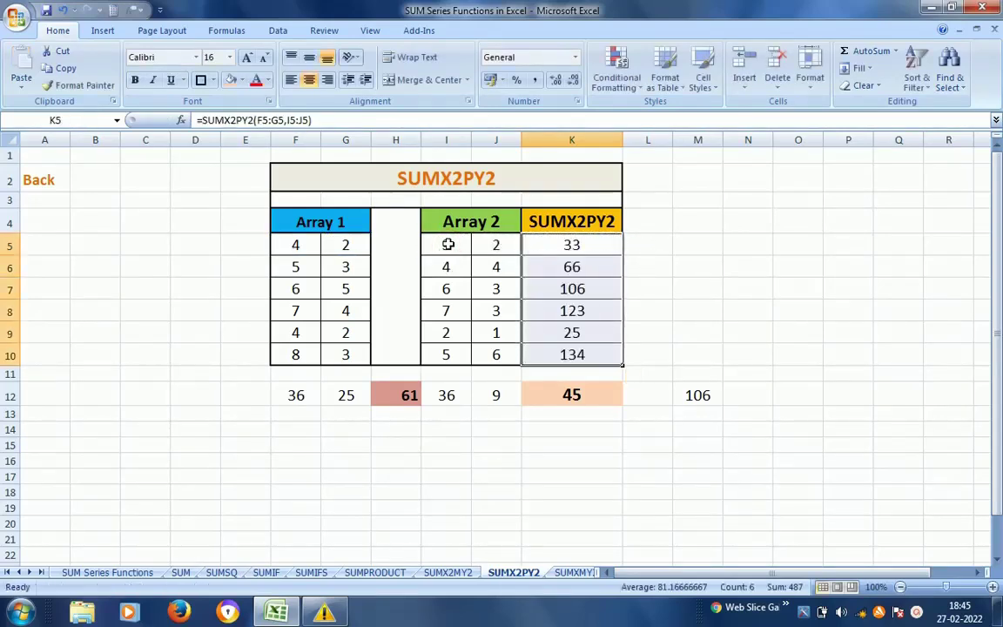
{"action": "key", "text": "Escape"}
Clear the previous manual squares from F12:G12 and I12:J12.
{"action": "key", "text": "Down"}
{"action": "key", "text": "Down"}
{"action": "key", "text": "Down"}
{"action": "key", "text": "Down"}
{"action": "key", "text": "Down"}
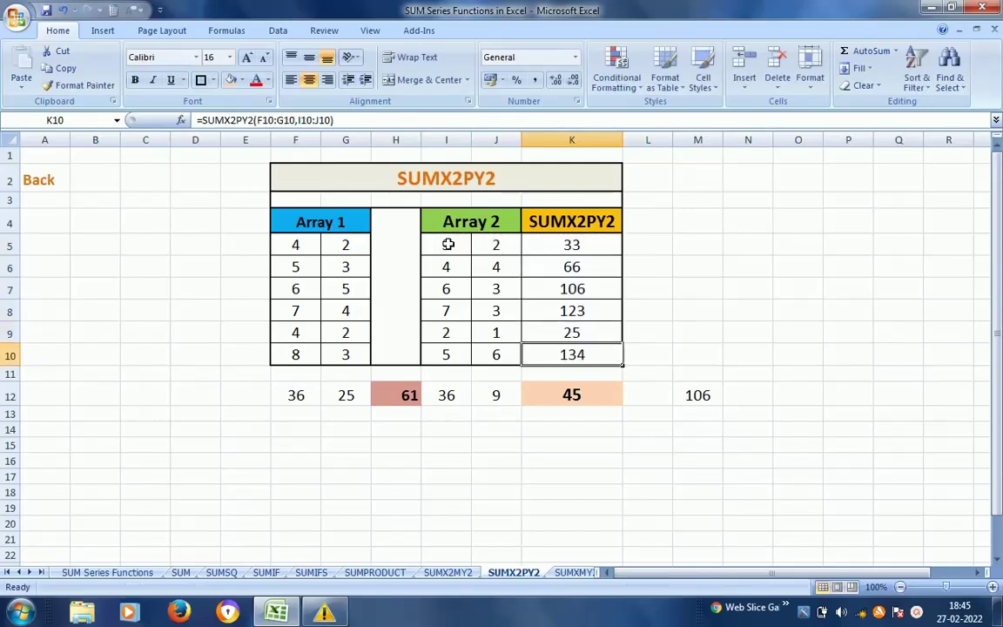
{"action": "key", "text": "Left"}
{"action": "key", "text": "Left"}
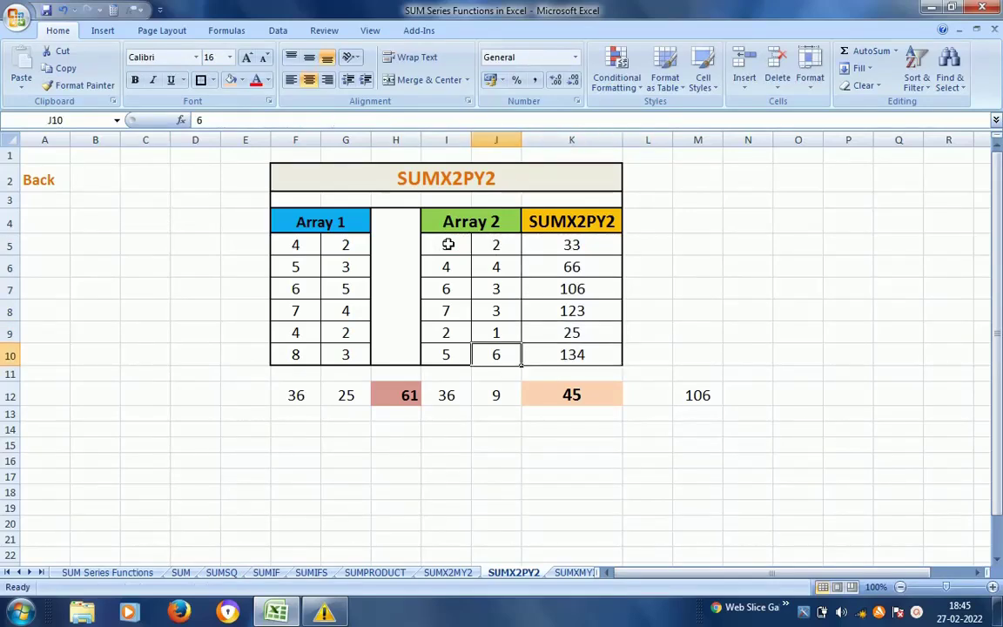
{"action": "key", "text": "Left"}
{"action": "key", "text": "Left"}
{"action": "key", "text": "Down"}
{"action": "key", "text": "Down"}
{"action": "key", "text": "Left"}
{"action": "key", "text": "shift+Right"}
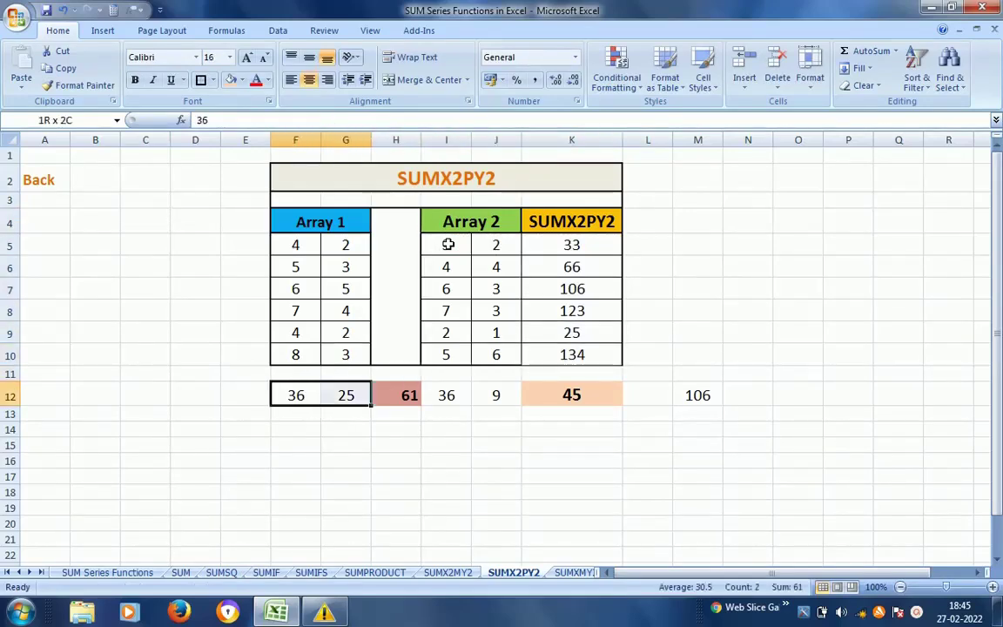
{"action": "key", "text": "Delete"}
{"action": "key", "text": "Right"}
{"action": "key", "text": "Right"}
{"action": "key", "text": "Right"}
{"action": "key", "text": "shift+Right"}
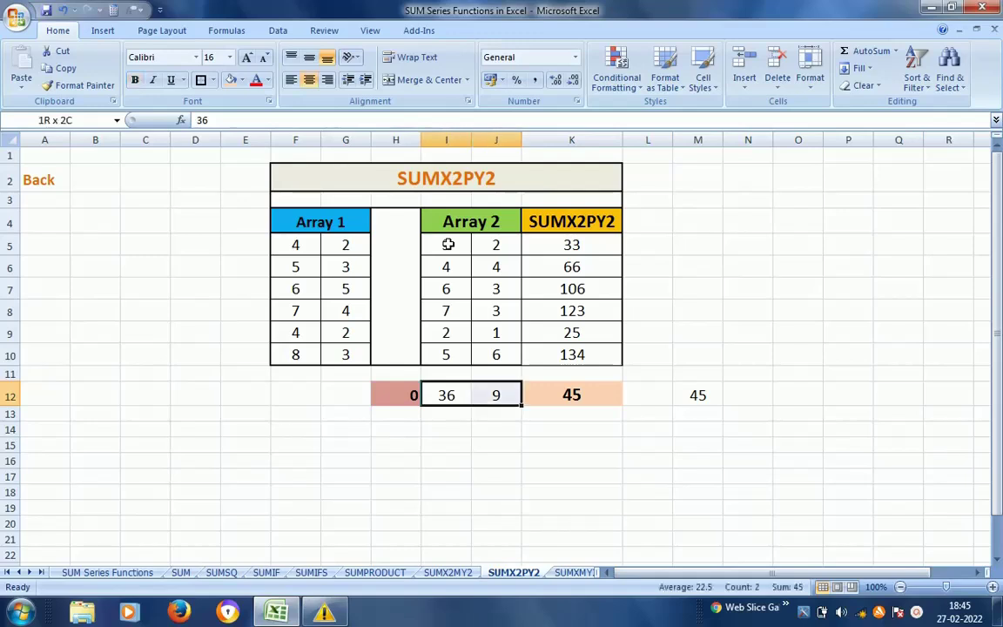
{"action": "key", "text": "Delete"}
Enter 16 in F12 as the square of the first Array 1 value in F5.
{"action": "key", "text": "Left"}
{"action": "key", "text": "Left"}
{"action": "key", "text": "Left"}
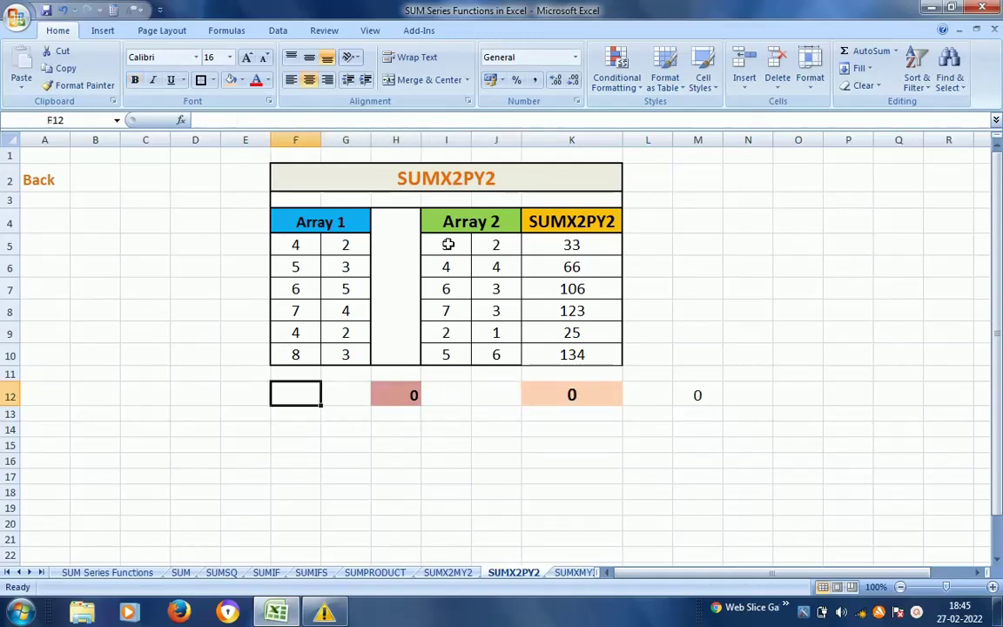
{"action": "key", "text": "Up"}
{"action": "key", "text": "Up"}
{"action": "key", "text": "Up"}
{"action": "key", "text": "Up"}
{"action": "key", "text": "Up"}
{"action": "key", "text": "Up"}
{"action": "key", "text": "Up"}
{"action": "key", "text": "Down"}
{"action": "key", "text": "Down"}
{"action": "key", "text": "Down"}
{"action": "key", "text": "Down"}
{"action": "key", "text": "Down"}
{"action": "key", "text": "Down"}
{"action": "key", "text": "Down"}
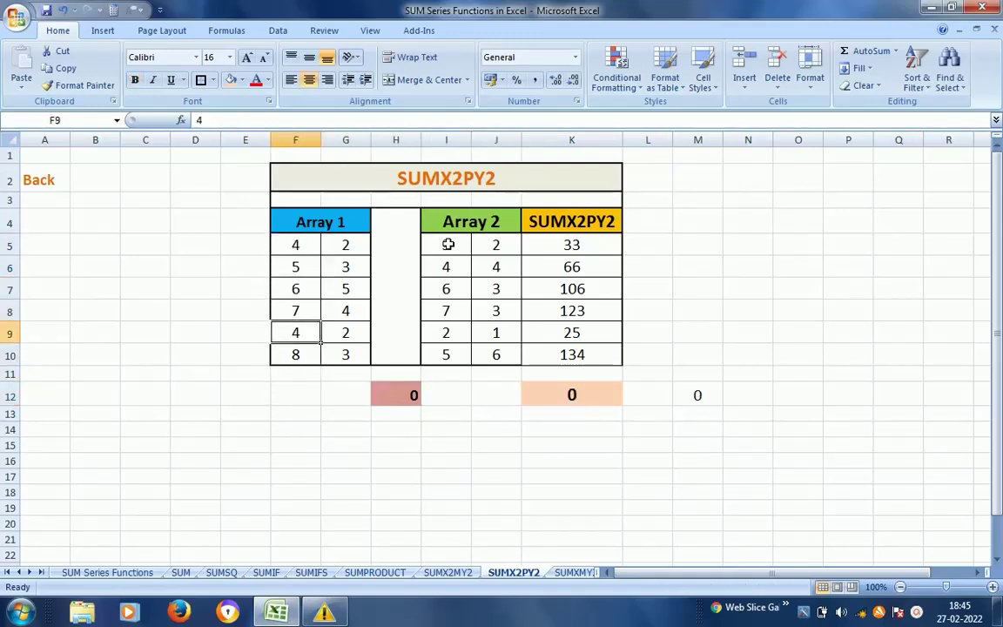
{"action": "type", "text": "1"}
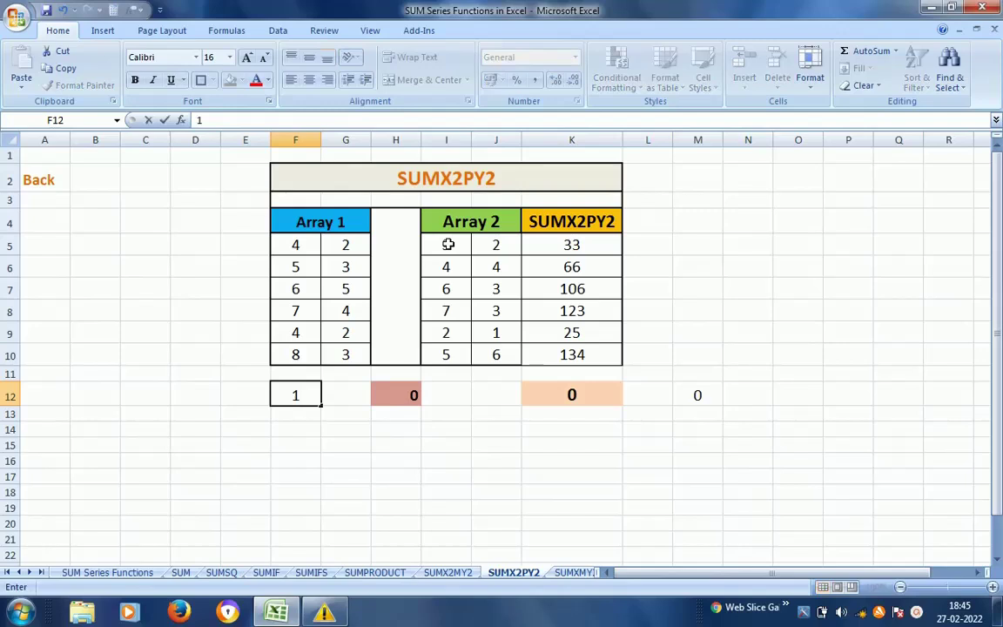
{"action": "key", "text": "Return"}
Enter 4 in G12 as the square of the second Array 1 value in G5.
{"action": "key", "text": "Up"}
{"action": "key", "text": "Right"}
{"action": "key", "text": "Up"}
{"action": "key", "text": "Up"}
{"action": "key", "text": "Up"}
{"action": "key", "text": "Up"}
{"action": "key", "text": "Up"}
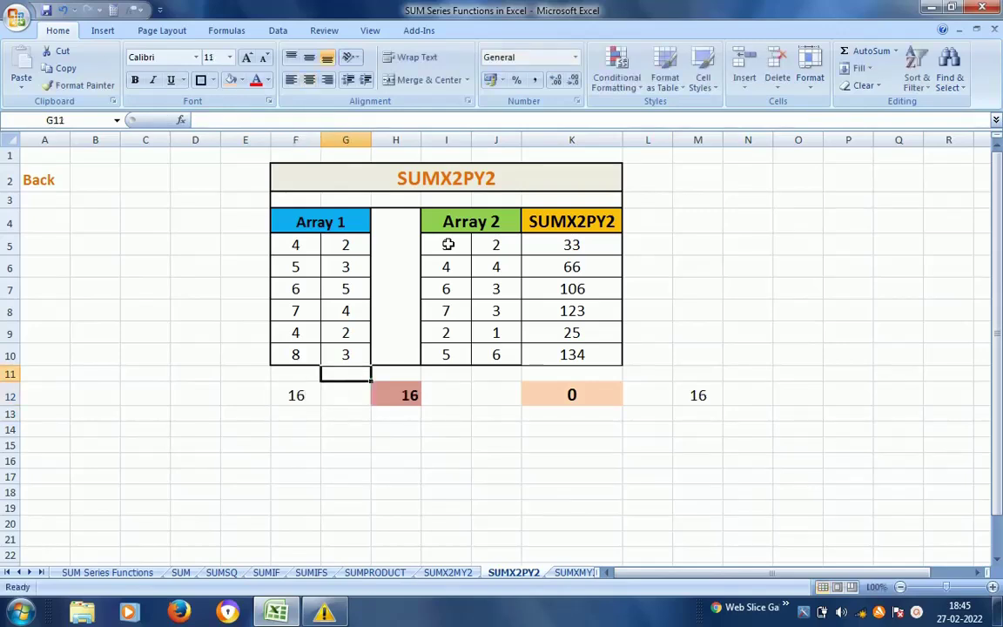
{"action": "key", "text": "Up"}
{"action": "key", "text": "Down"}
{"action": "key", "text": "Down"}
{"action": "key", "text": "Down"}
{"action": "key", "text": "Down"}
{"action": "key", "text": "Down"}
{"action": "key", "text": "Down"}
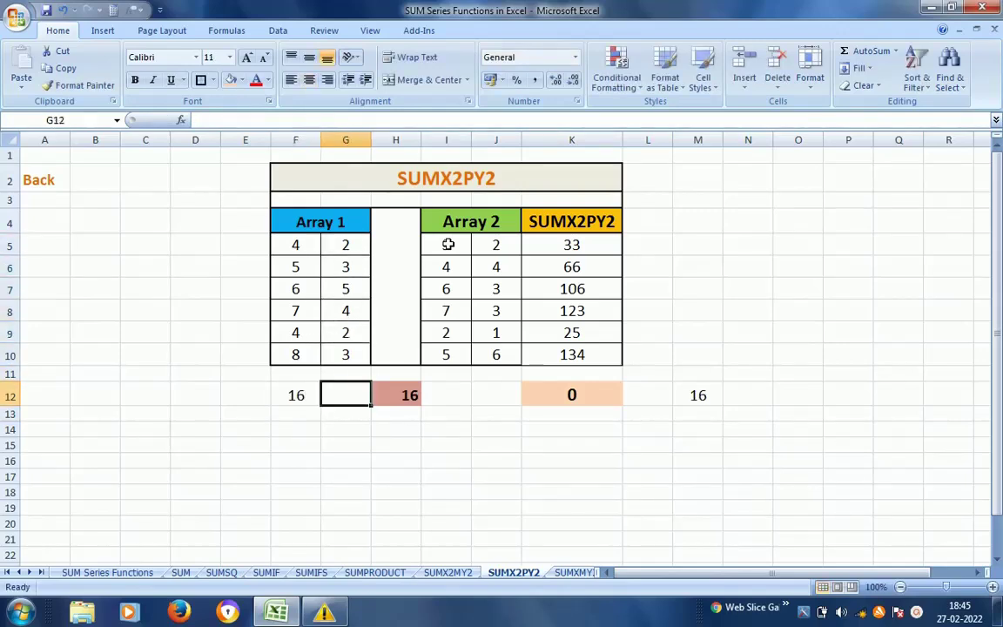
{"action": "type", "text": "4"}
{"action": "key", "text": "Return"}
{"action": "key", "text": "Up"}
Enter 9 in I12 as the square of the first Array 2 value in I5.
{"action": "key", "text": "Right"}
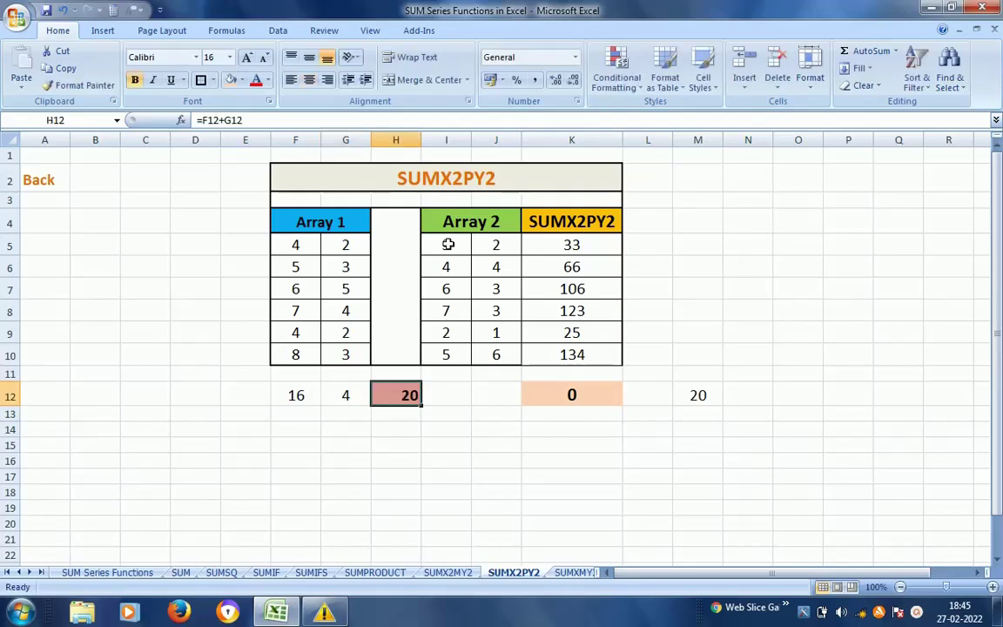
{"action": "key", "text": "Right"}
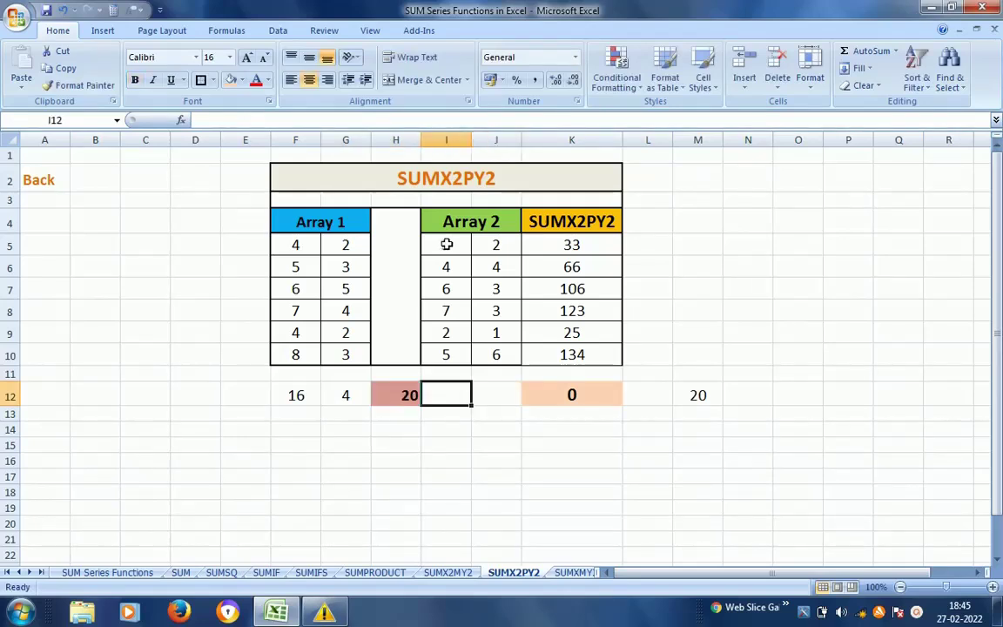
{"action": "type", "text": "9"}
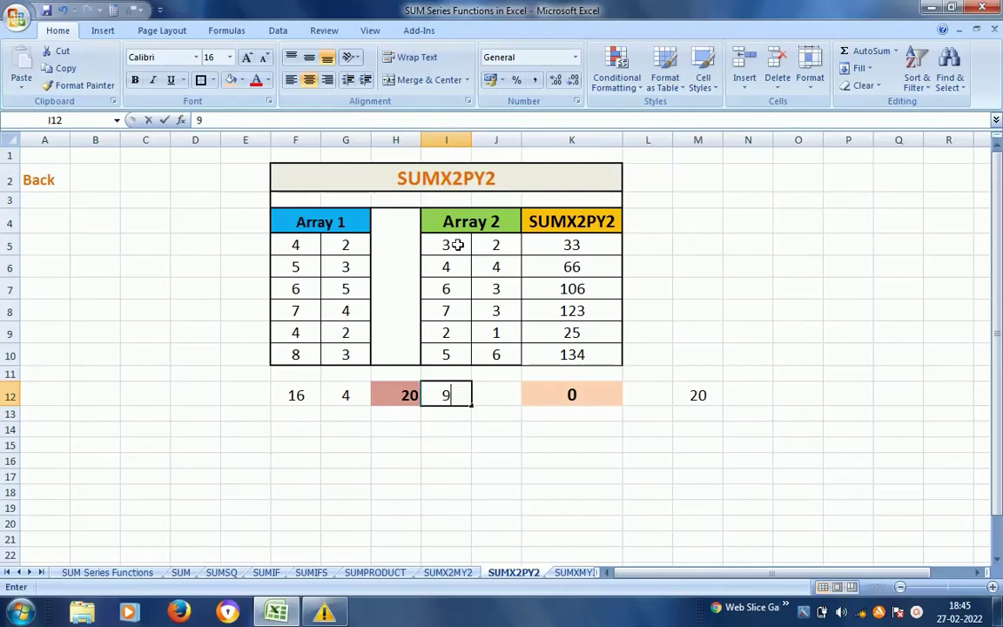
{"action": "key", "text": "Return"}
{"action": "key", "text": "Up"}
Enter 4 in J12 as the square of the second Array 2 value in J5.
{"action": "key", "text": "Right"}
{"action": "left_click", "coordinate": [493, 245]}
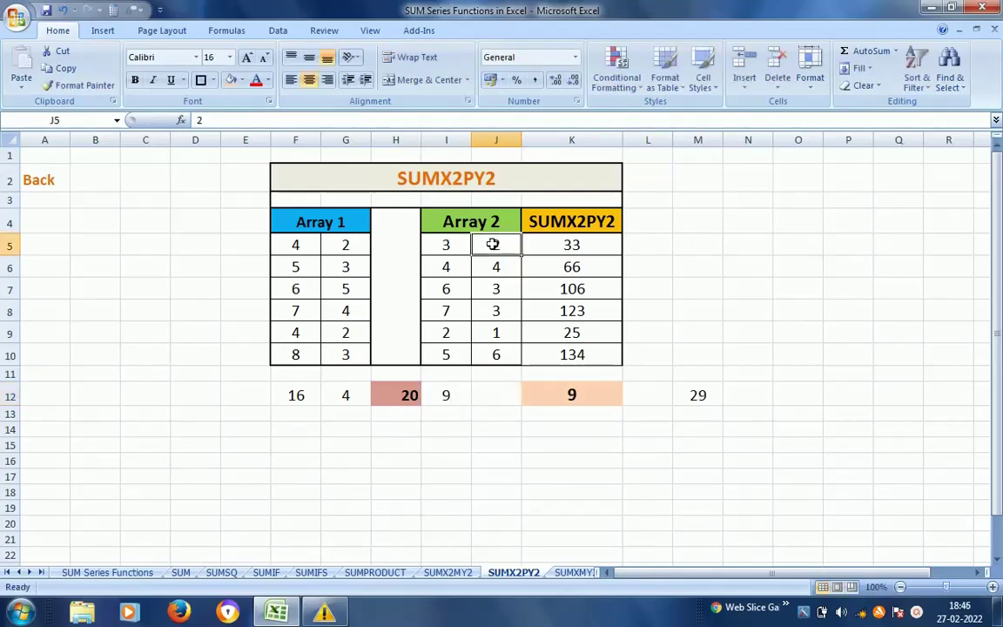
{"action": "left_click", "coordinate": [504, 399]}
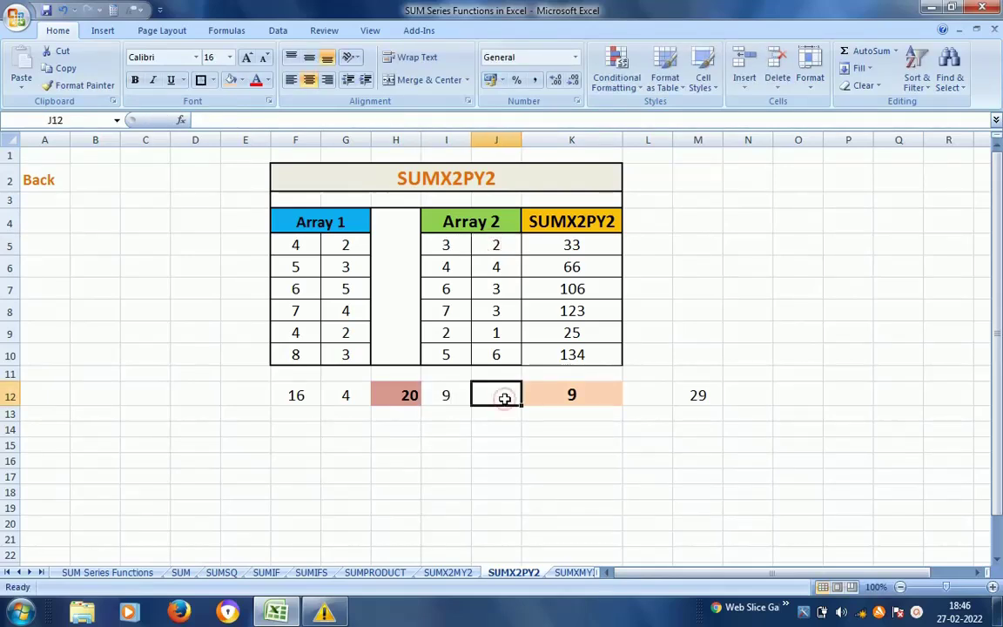
{"action": "type", "text": "4"}
{"action": "key", "text": "Return"}
Compare the manual sums of squares in row 12 with the first SUMX2PY2 result in K5.
{"action": "key", "text": "Up"}
{"action": "key", "text": "Right"}
{"action": "key", "text": "Right"}
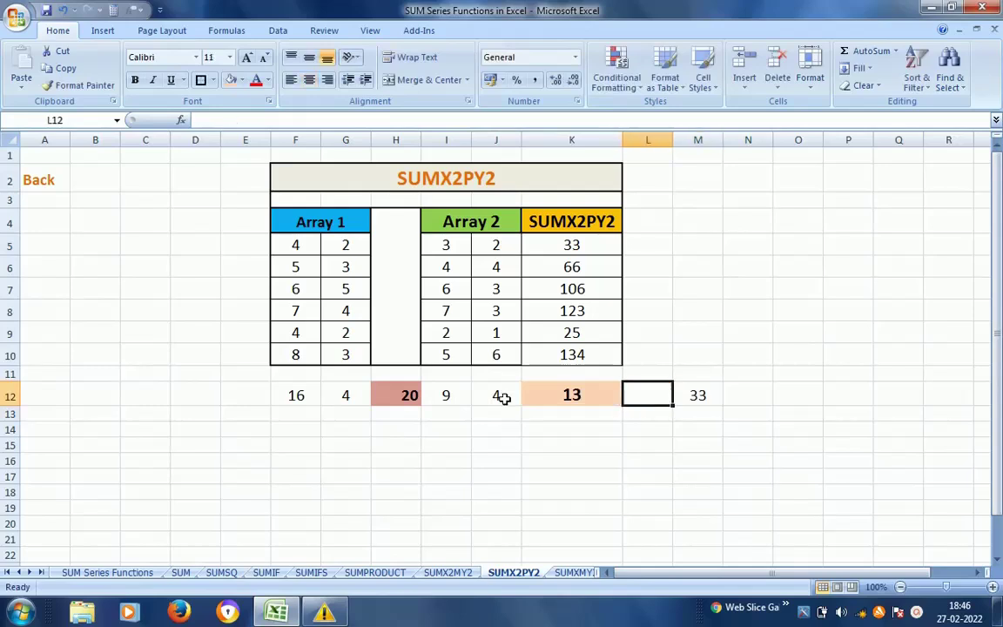
{"action": "key", "text": "Left"}
{"action": "key", "text": "Left"}
{"action": "key", "text": "Left"}
{"action": "key", "text": "Left"}
{"action": "key", "text": "Right"}
{"action": "key", "text": "Right"}
{"action": "key", "text": "Right"}
{"action": "key", "text": "Right"}
{"action": "key", "text": "Right"}
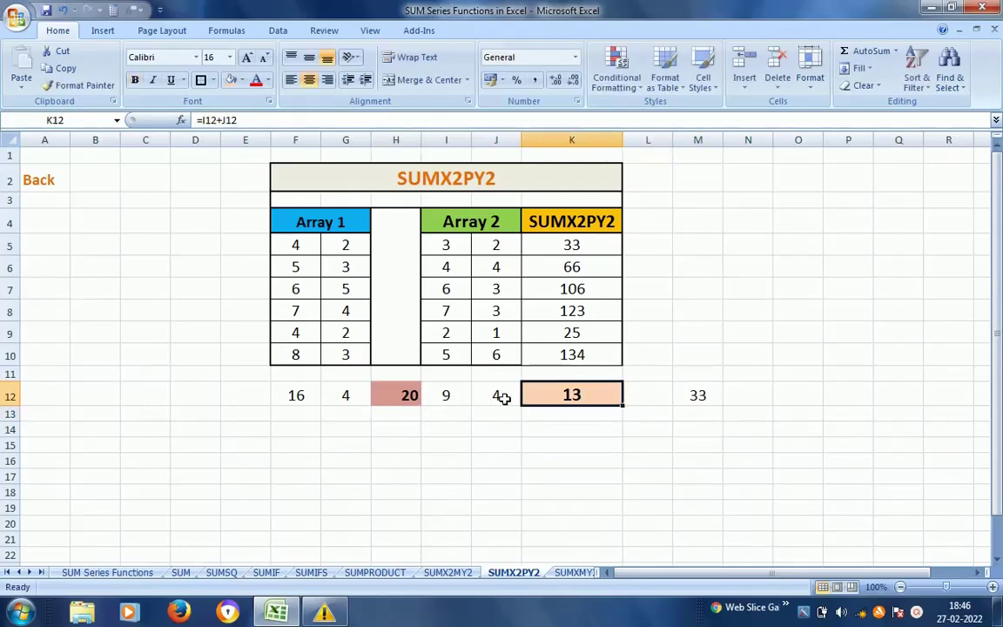
{"action": "key", "text": "Left"}
{"action": "key", "text": "Left"}
{"action": "key", "text": "Up"}
{"action": "key", "text": "Up"}
{"action": "key", "text": "Up"}
{"action": "key", "text": "Up"}
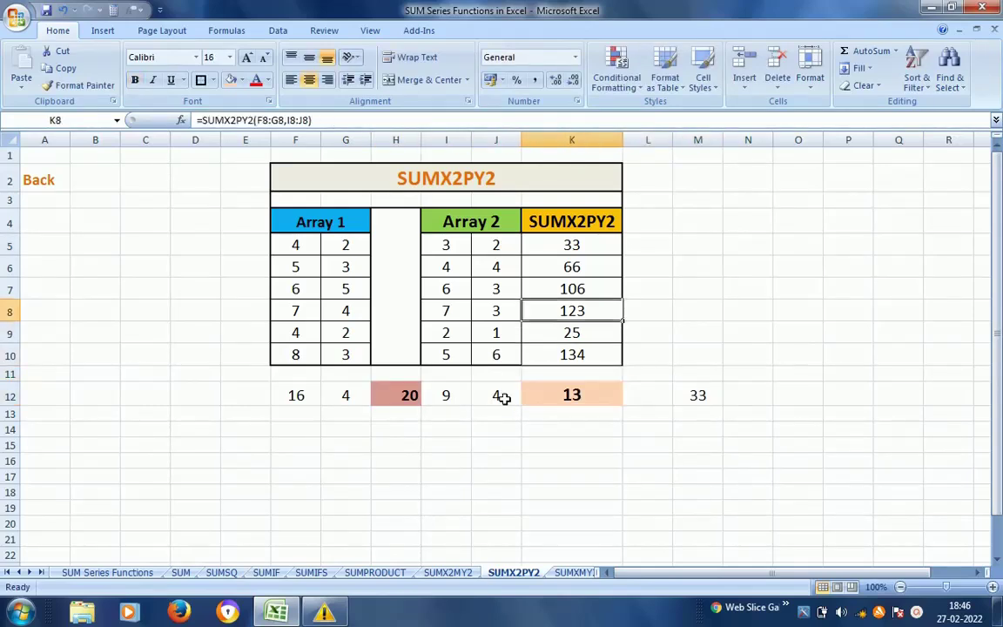
{"action": "key", "text": "Up"}
{"action": "key", "text": "Up"}
{"action": "key", "text": "Up"}
{"action": "key", "text": "Down"}
{"action": "key", "text": "Down"}
{"action": "key", "text": "Down"}
{"action": "key", "text": "Down"}
{"action": "key", "text": "Down"}
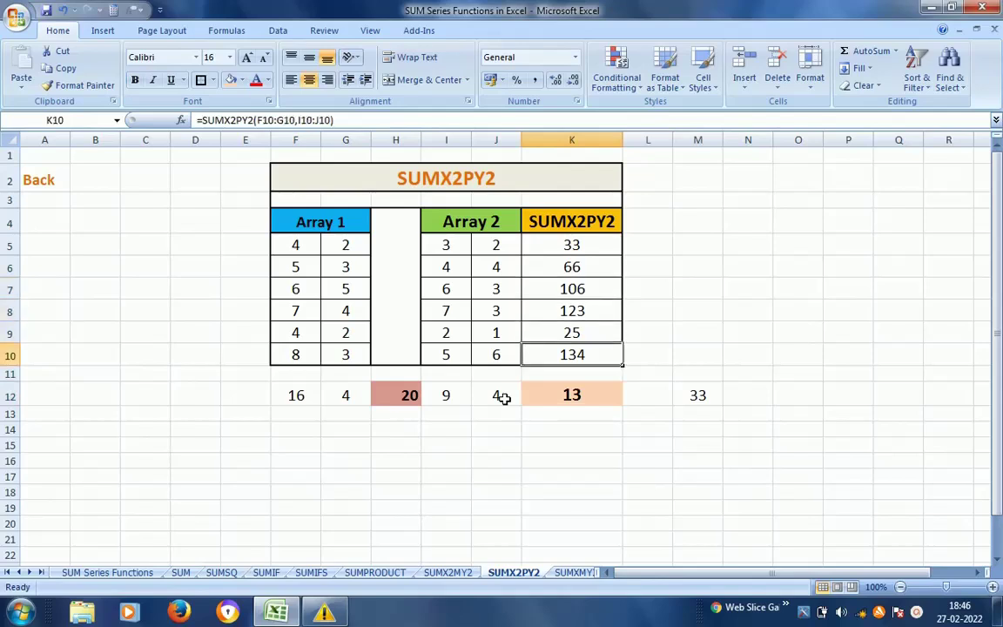
{"action": "key", "text": "Down"}
{"action": "key", "text": "Down"}
Replace F12 with 25 as the square of the Array 1 value in F6.
{"action": "key", "text": "Left"}
{"action": "key", "text": "Left"}
{"action": "key", "text": "Left"}
{"action": "key", "text": "Left"}
{"action": "key", "text": "Up"}
{"action": "key", "text": "Up"}
{"action": "key", "text": "Up"}
{"action": "key", "text": "Up"}
{"action": "key", "text": "Up"}
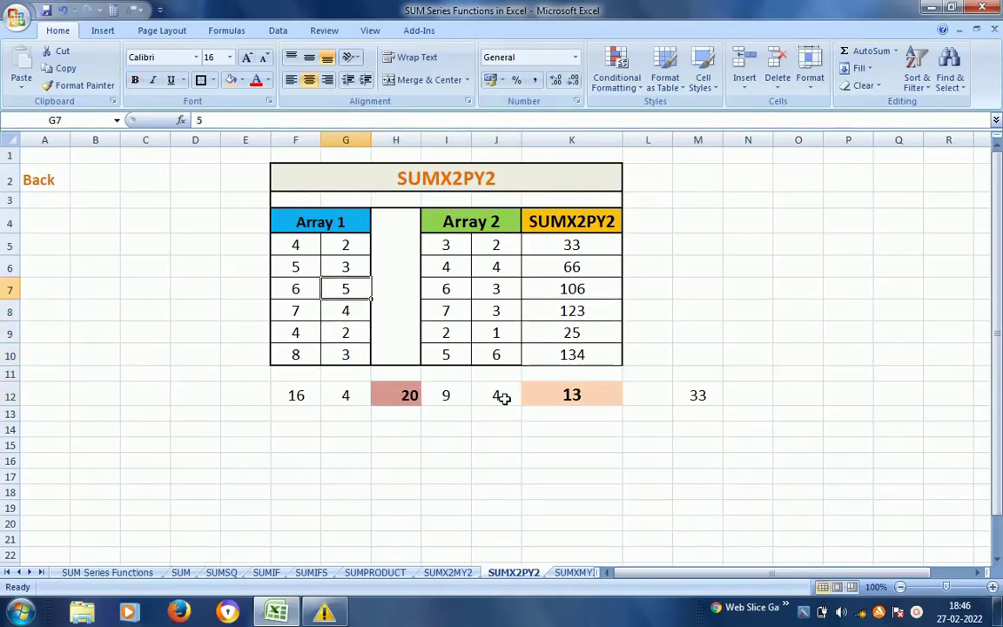
{"action": "key", "text": "Up"}
{"action": "key", "text": "Up"}
{"action": "key", "text": "Left"}
{"action": "key", "text": "Down"}
{"action": "key", "text": "Down"}
{"action": "key", "text": "Down"}
{"action": "key", "text": "Down"}
{"action": "key", "text": "Down"}
{"action": "key", "text": "Down"}
{"action": "key", "text": "Down"}
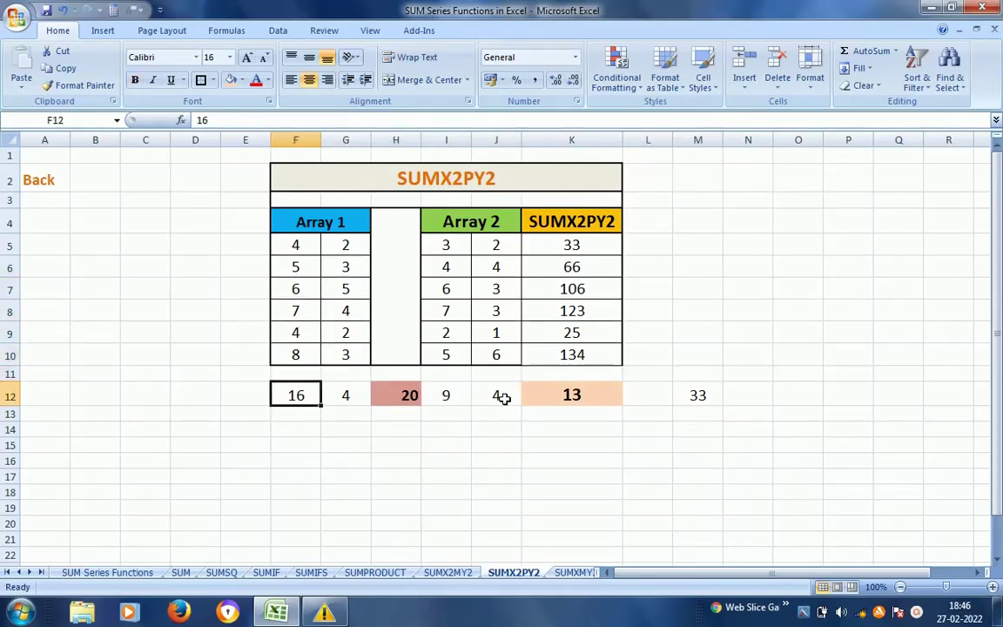
{"action": "type", "text": "25"}
{"action": "key", "text": "Return"}
{"action": "key", "text": "Up"}
Replace G12 with 9 as the square of the Array 1 value in G6.
{"action": "key", "text": "Right"}
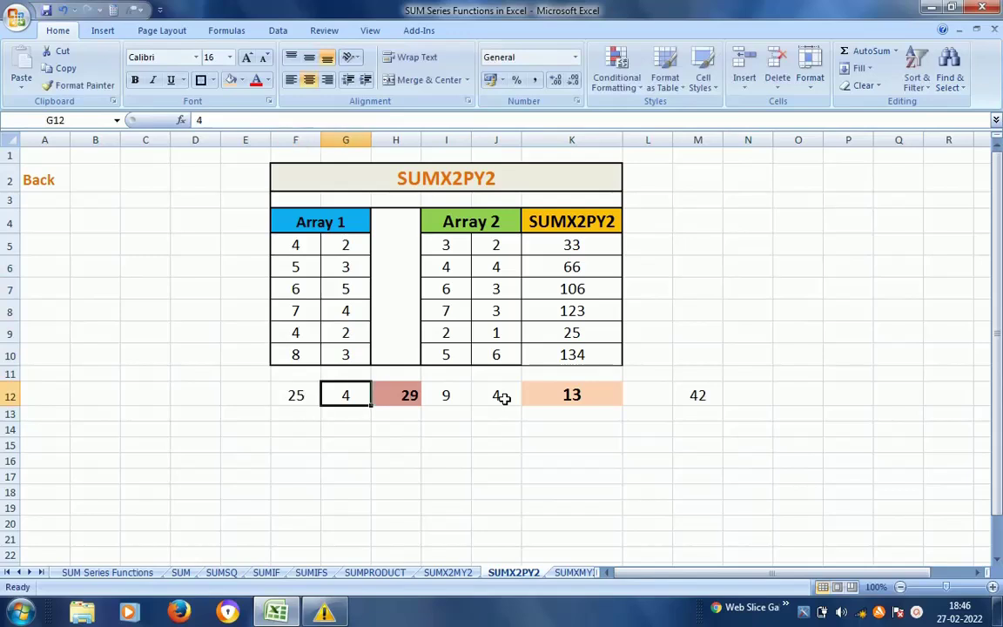
{"action": "key", "text": "Up"}
{"action": "key", "text": "Up"}
{"action": "key", "text": "Up"}
{"action": "key", "text": "Up"}
{"action": "key", "text": "Up"}
{"action": "key", "text": "Up"}
{"action": "key", "text": "Down"}
{"action": "key", "text": "Down"}
{"action": "key", "text": "Down"}
{"action": "key", "text": "Down"}
{"action": "key", "text": "Down"}
{"action": "key", "text": "Down"}
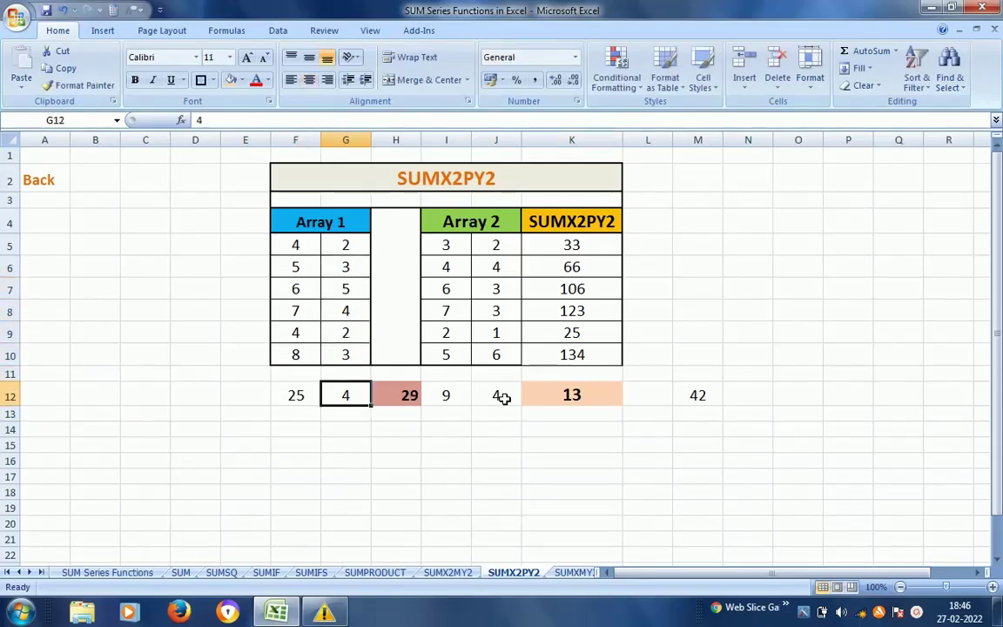
{"action": "type", "text": "9"}
{"action": "key", "text": "Return"}
{"action": "key", "text": "Up"}
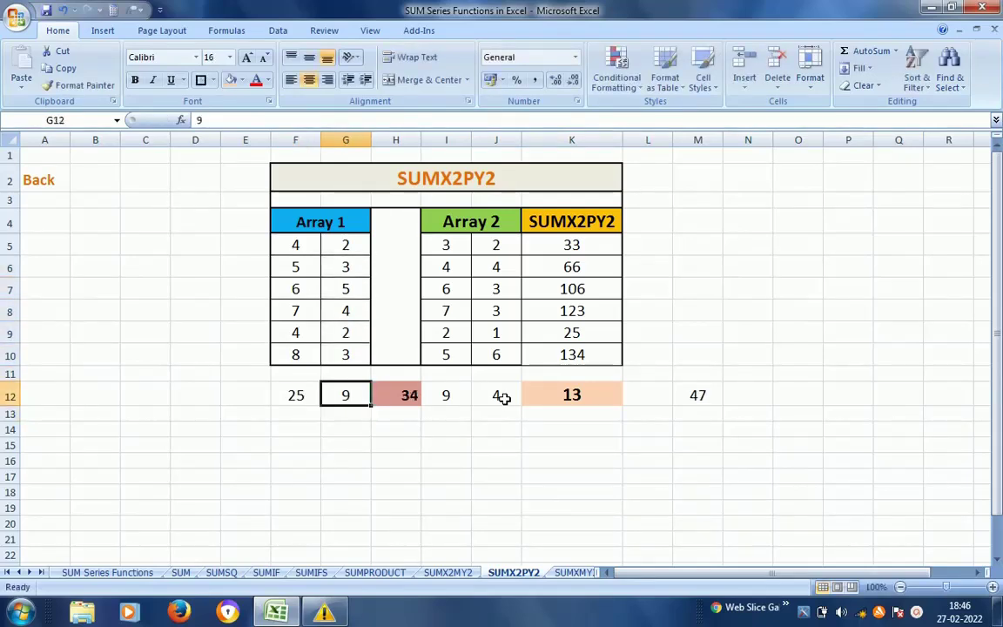
Replace I12 with 16 as the square of the Array 2 value in I6.
{"action": "key", "text": "Right"}
{"action": "key", "text": "Right"}
{"action": "key", "text": "Up"}
{"action": "key", "text": "Up"}
{"action": "key", "text": "Up"}
{"action": "key", "text": "Up"}
{"action": "key", "text": "Up"}
{"action": "key", "text": "Up"}
{"action": "key", "text": "Down"}
{"action": "key", "text": "Down"}
{"action": "key", "text": "Down"}
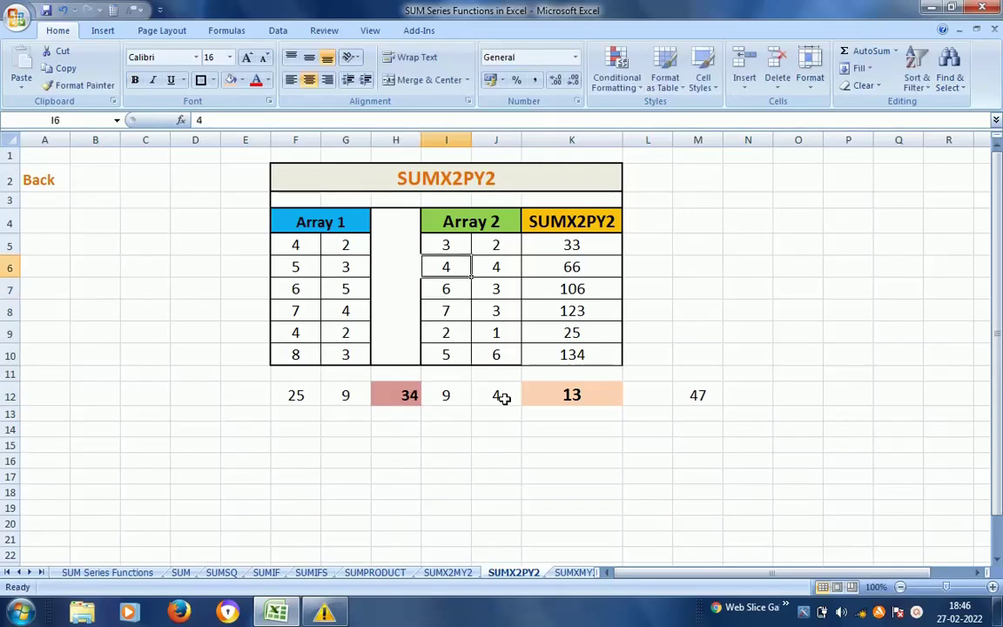
{"action": "key", "text": "Down"}
{"action": "key", "text": "Down"}
{"action": "key", "text": "Down"}
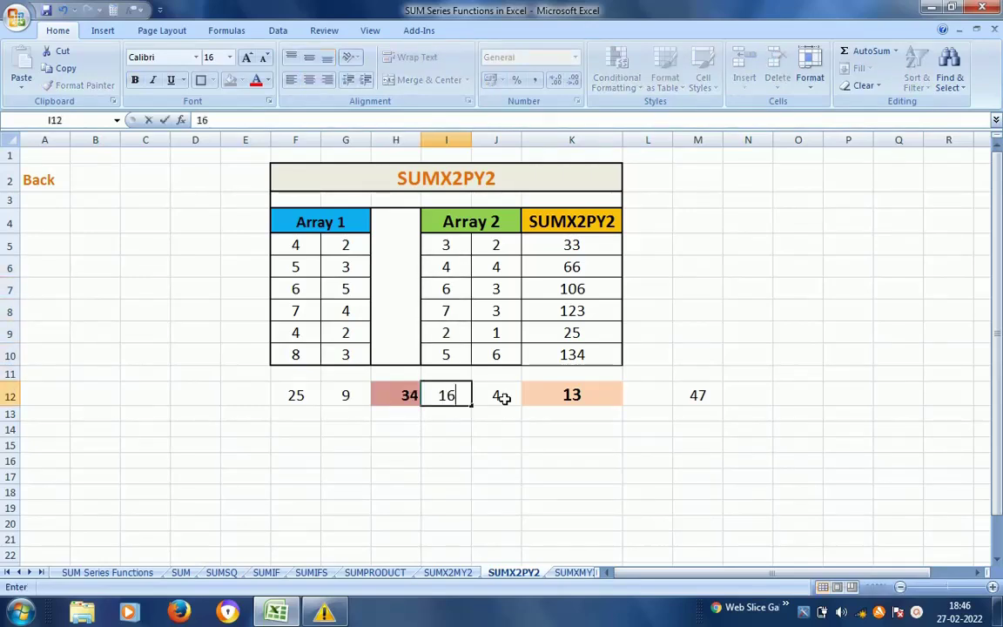
{"action": "key", "text": "Return"}
{"action": "key", "text": "Up"}
Replace J12 with 16 as the square of the Array 2 value in J6.
{"action": "key", "text": "Right"}
{"action": "key", "text": "Up"}
{"action": "key", "text": "Up"}
{"action": "key", "text": "Up"}
{"action": "key", "text": "Up"}
{"action": "key", "text": "Up"}
{"action": "key", "text": "Up"}
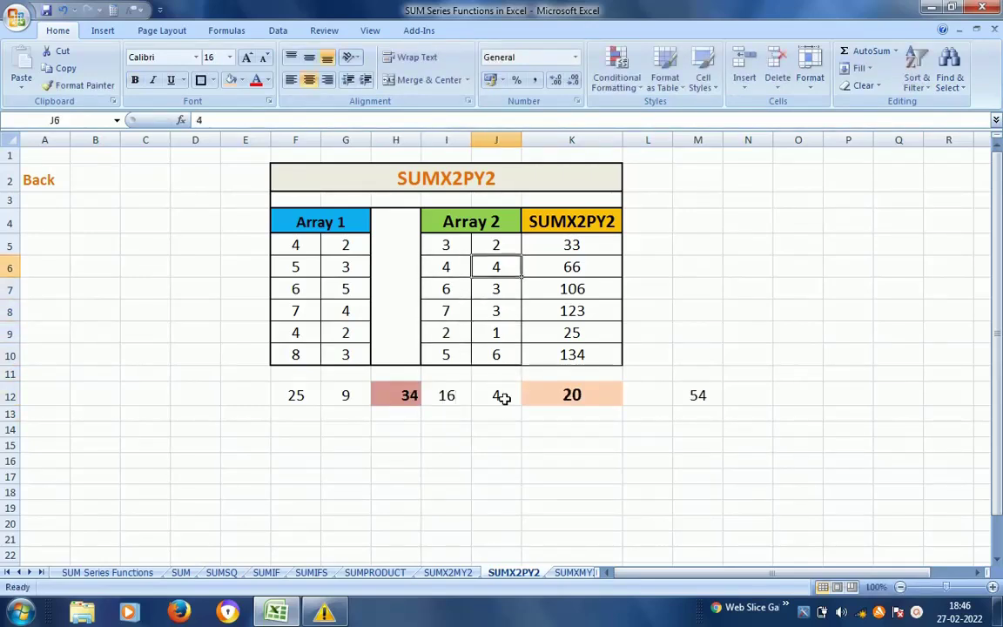
{"action": "key", "text": "Down"}
{"action": "key", "text": "Down"}
{"action": "key", "text": "Down"}
{"action": "key", "text": "Down"}
{"action": "key", "text": "Down"}
{"action": "key", "text": "Down"}
{"action": "type", "text": "16"}
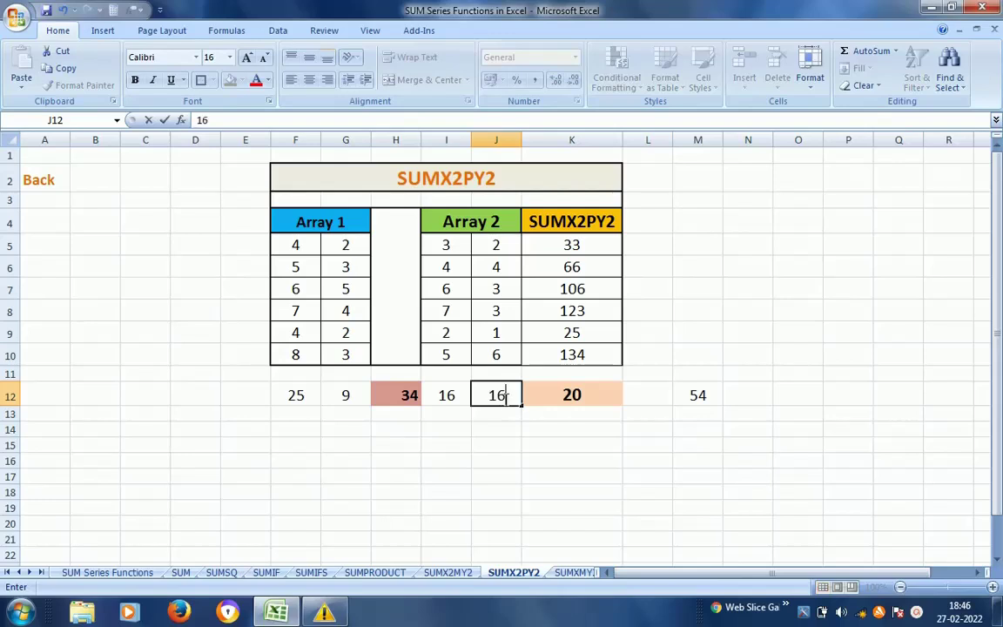
{"action": "key", "text": "Return"}
{"action": "key", "text": "Up"}
Review the array sums in H12 and K12 and their combined total in M12 against the second SUMX2PY2 result.
{"action": "key", "text": "Right"}
{"action": "key", "text": "Right"}
{"action": "key", "text": "Left"}
{"action": "key", "text": "Left"}
{"action": "key", "text": "Left"}
{"action": "key", "text": "Left"}
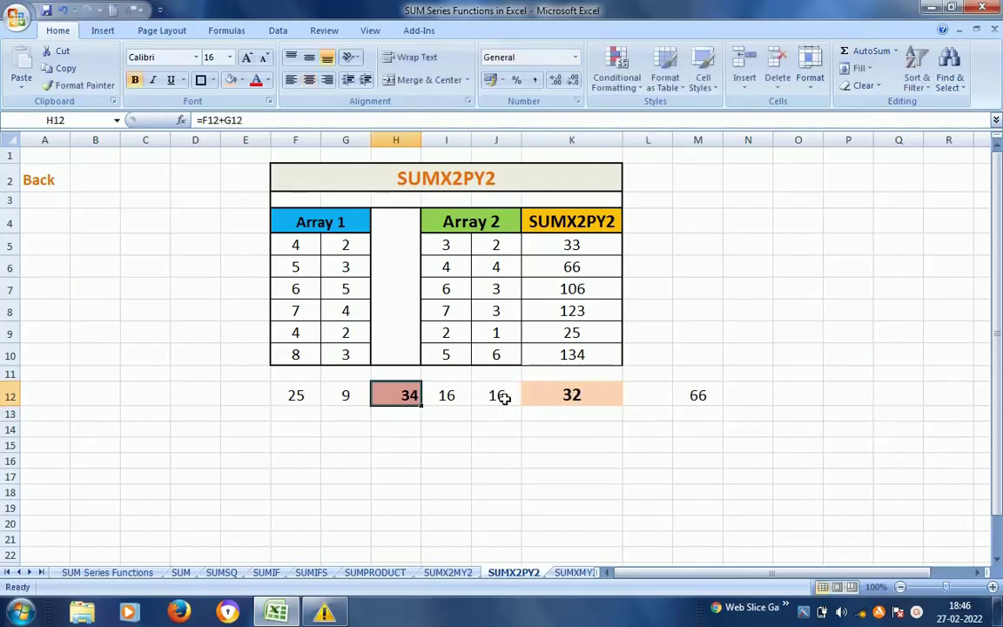
{"action": "key", "text": "Right"}
{"action": "key", "text": "Right"}
{"action": "key", "text": "Right"}
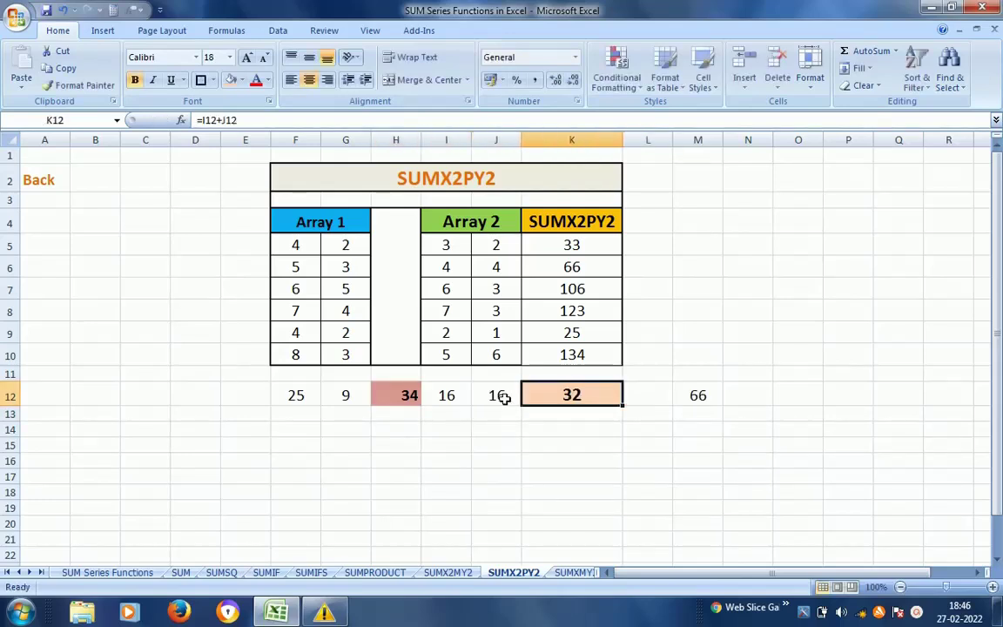
{"action": "key", "text": "Right"}
{"action": "key", "text": "Right"}
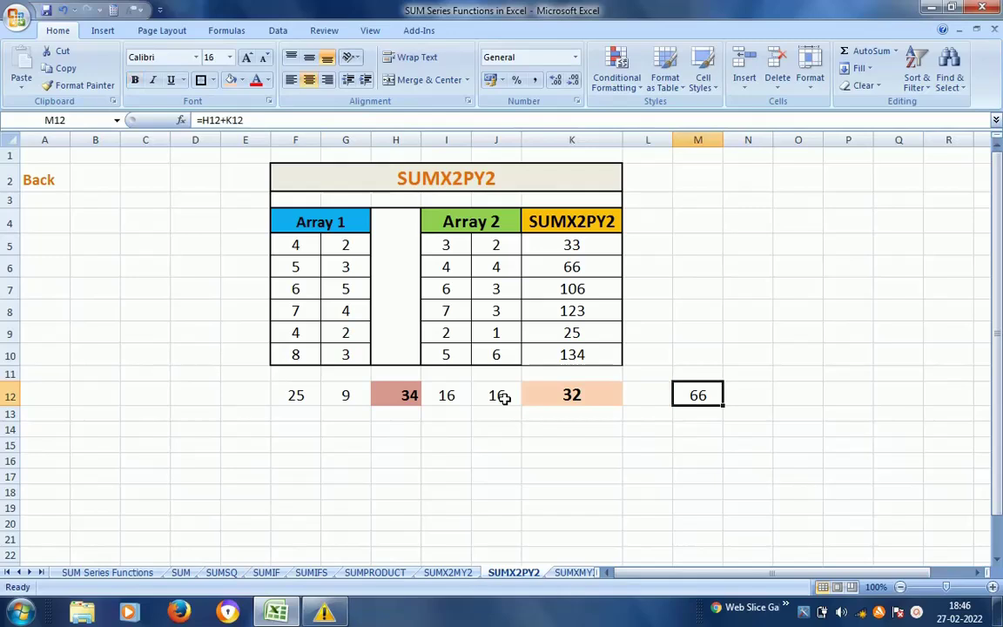
{"action": "key", "text": "Left"}
{"action": "key", "text": "Right"}
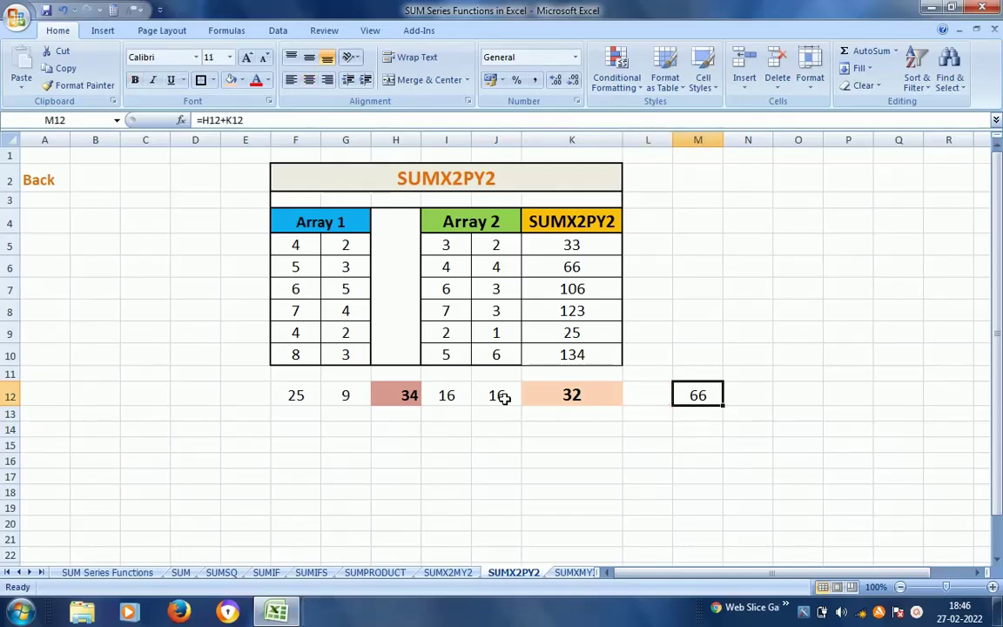
Compare the manual calculation on this sheet with the one on the SUMX2MY2 sheet.
{"action": "key", "text": "Left"}
{"action": "key", "text": "Left"}
{"action": "key", "text": "Left"}
{"action": "key", "text": "Left"}
{"action": "key", "text": "Left"}
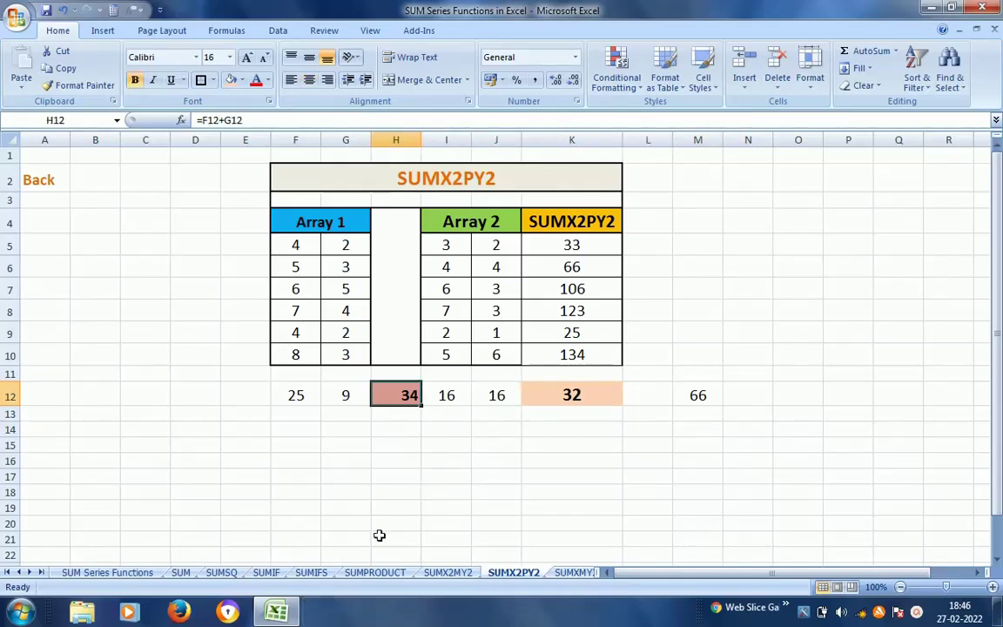
{"action": "left_click", "coordinate": [440, 572]}
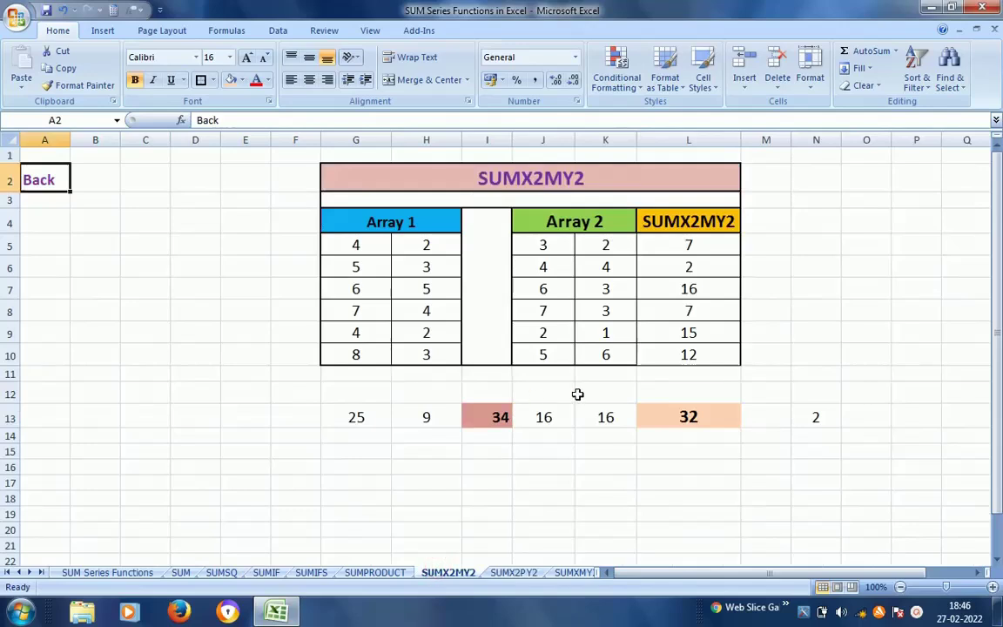
{"action": "left_click", "coordinate": [512, 573]}
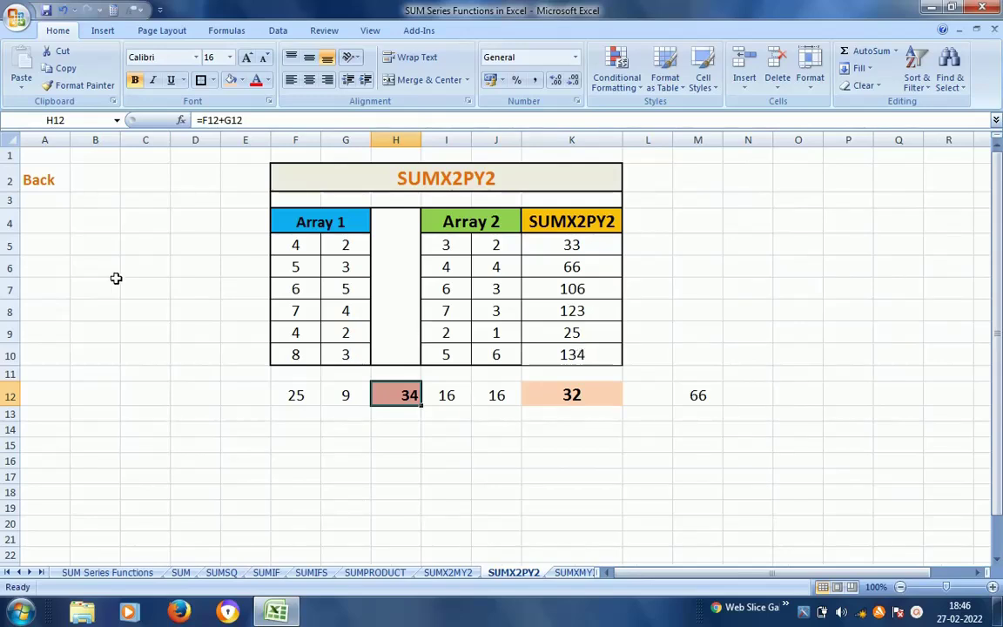
Open the SUMXMY2 sheet through the function index and clear the existing results from J5:J10.
{"action": "left_click", "coordinate": [33, 179]}
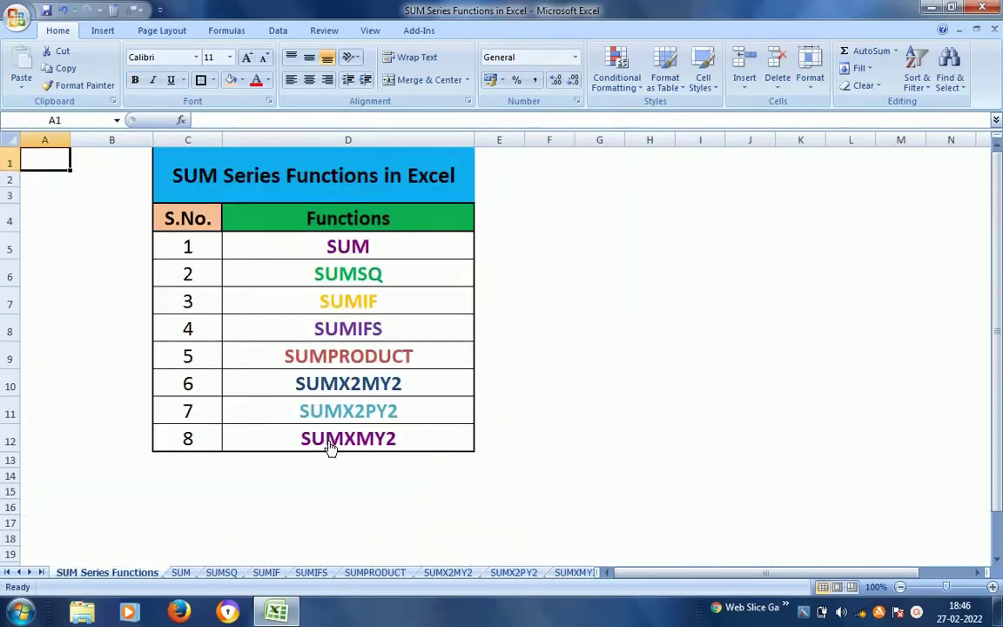
{"action": "left_click", "coordinate": [332, 446]}
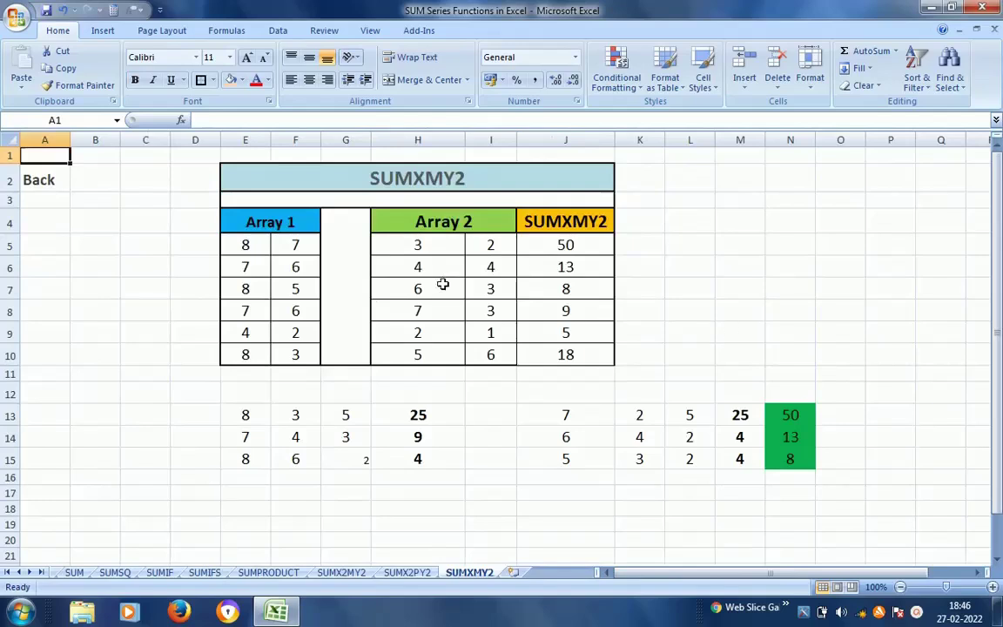
{"action": "left_click", "coordinate": [556, 249]}
{"action": "key", "text": "ctrl+shift+Down"}
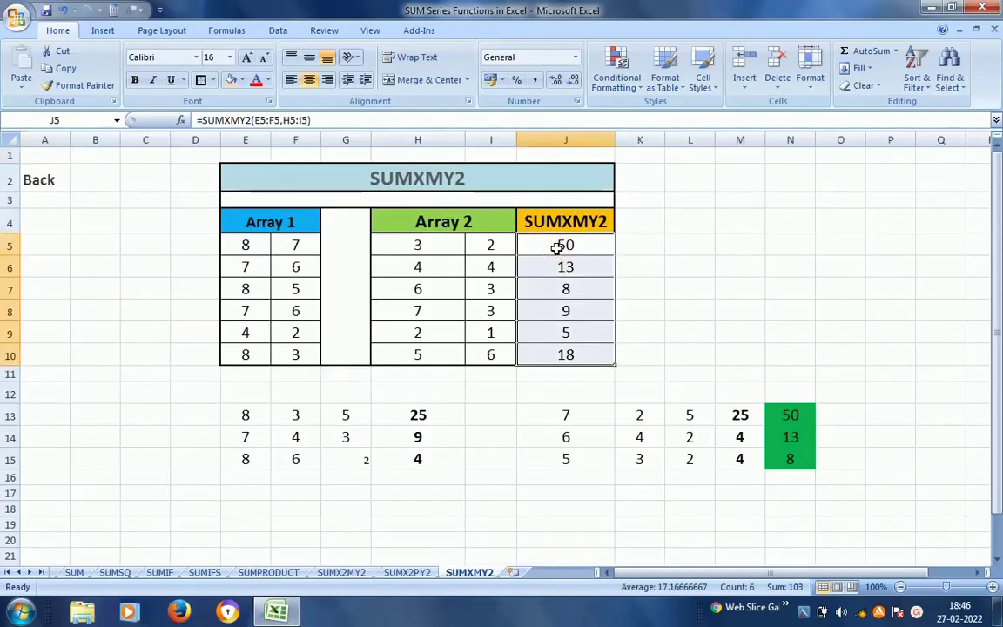
{"action": "key", "text": "Delete"}
{"action": "left_click", "coordinate": [556, 249]}
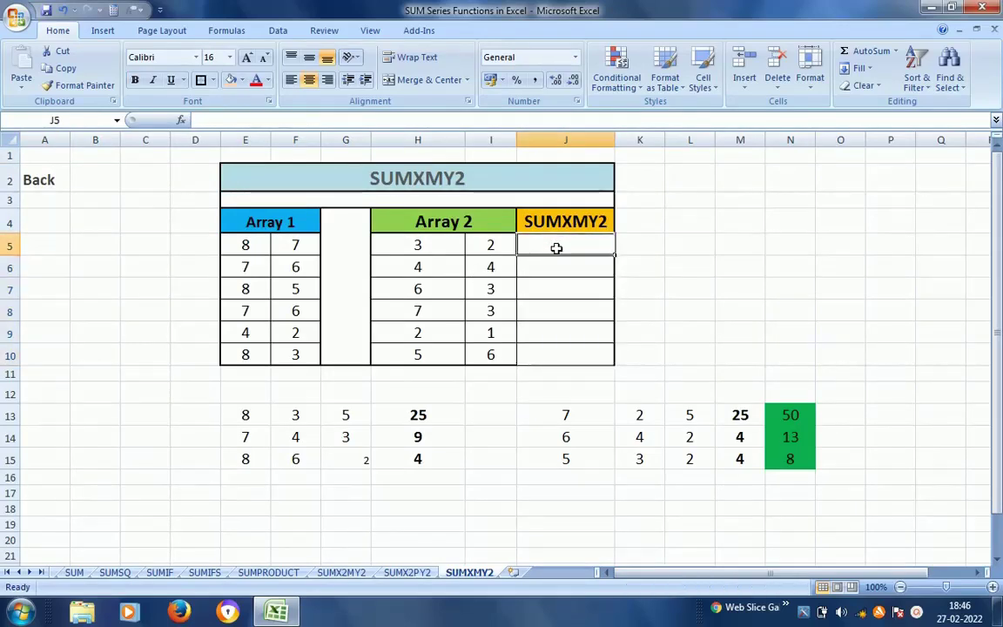
Enter =SUMXMY2(E5:F5,H5:I5) in J5 to calculate the first row's result from Array 1 and Array 2.
{"action": "key", "text": "Up"}
{"action": "key", "text": "Up"}
{"action": "key", "text": "Down"}
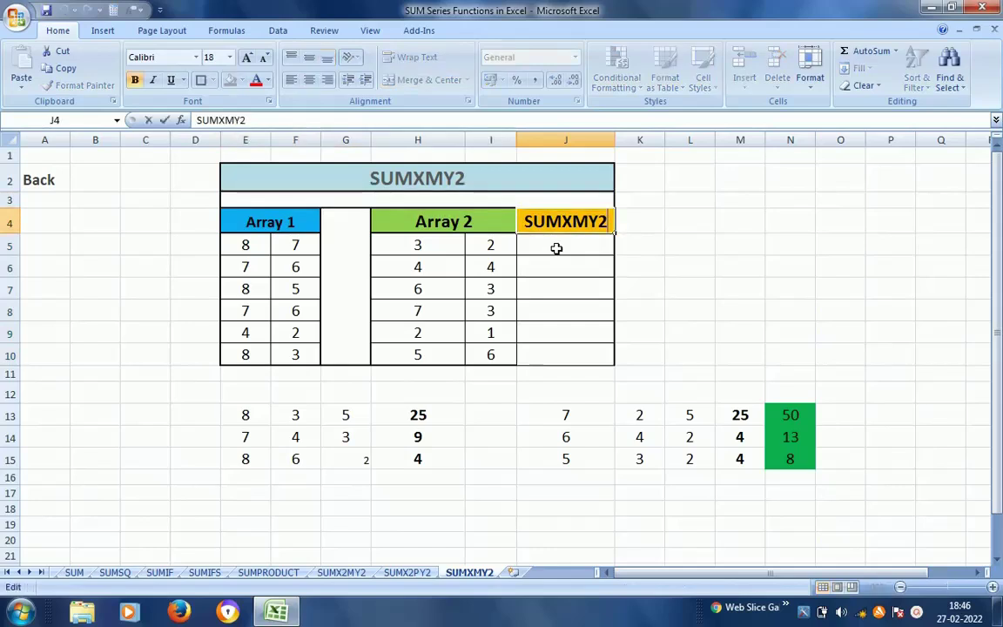
{"action": "left_click", "coordinate": [556, 249]}
{"action": "type", "text": "=SUMXMY2("}
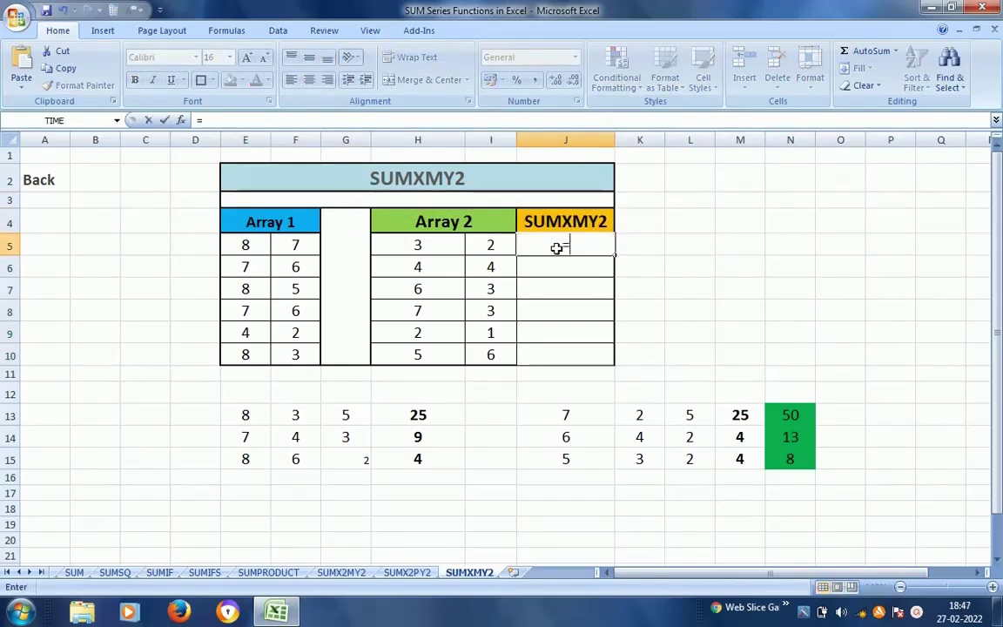
{"action": "key", "text": "Left"}
{"action": "key", "text": "Left"}
{"action": "key", "text": "Left"}
{"action": "key", "text": "Left"}
{"action": "key", "text": "Left"}
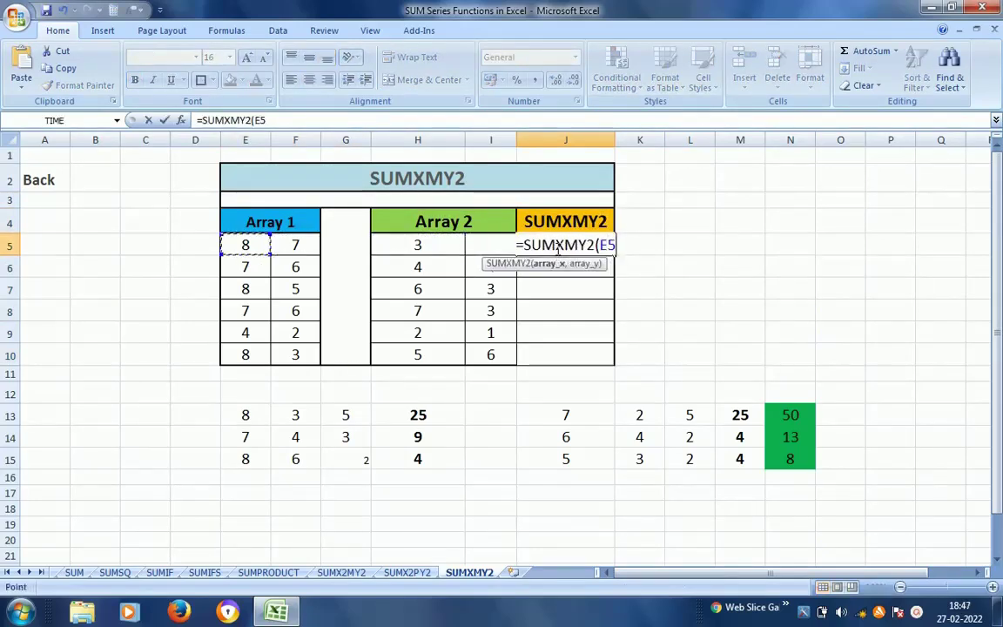
{"action": "key", "text": "shift+Right"}
{"action": "type", "text": ","}
{"action": "key", "text": "Left"}
{"action": "key", "text": "Left"}
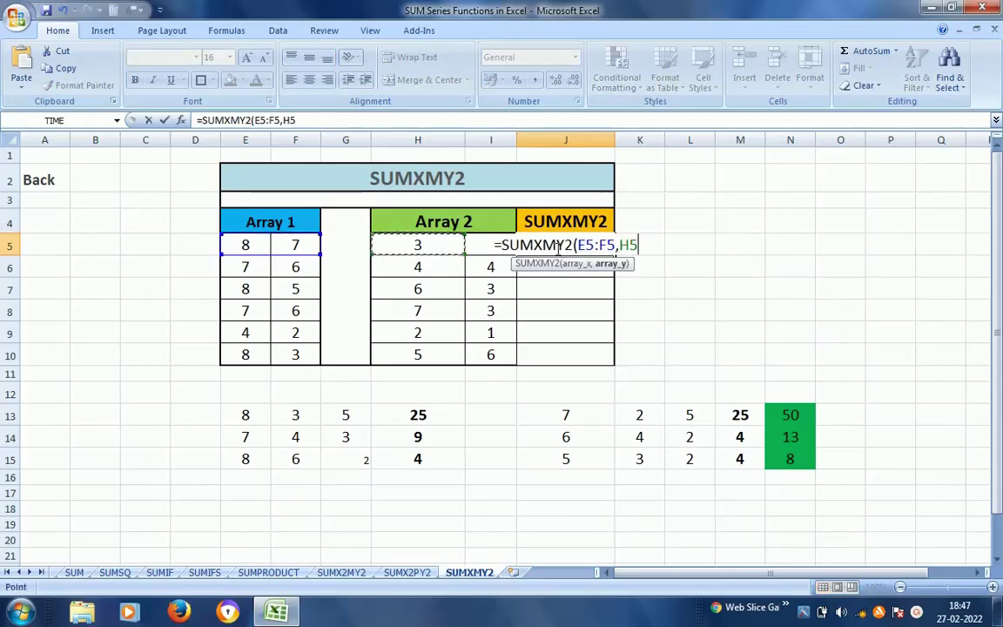
{"action": "key", "text": "shift+Right"}
{"action": "key", "text": "Return"}
Copy the SUMXMY2 formula from J5 down through J10.
{"action": "left_click", "coordinate": [558, 248]}
{"action": "key", "text": "ctrl+c"}
{"action": "key", "text": "shift+Down"}
{"action": "key", "text": "shift+Down"}
{"action": "key", "text": "shift+Down"}
{"action": "key", "text": "shift+Down"}
{"action": "key", "text": "shift+Down"}
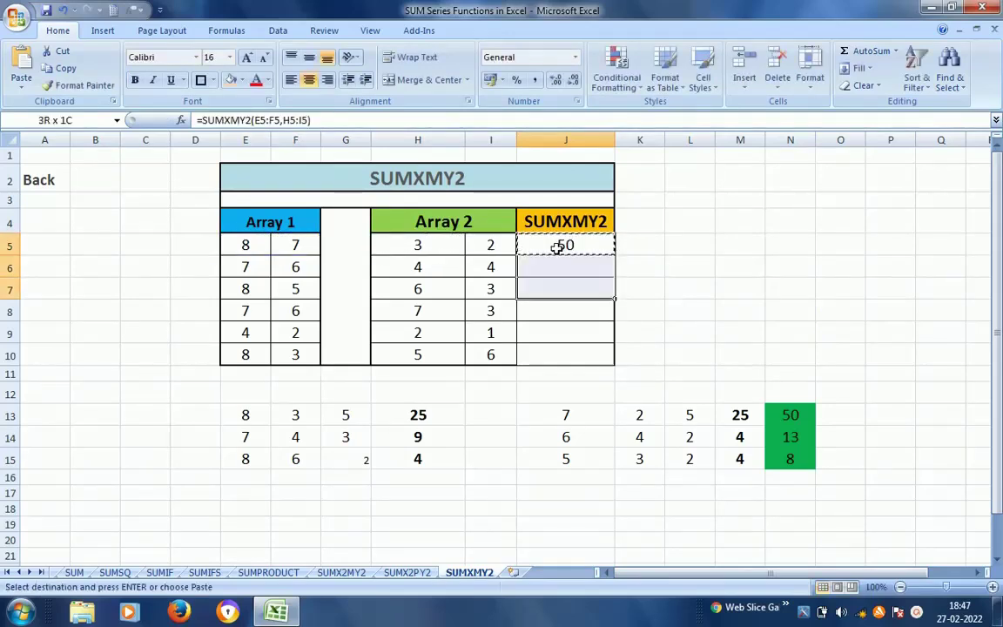
{"action": "key", "text": "ctrl+v"}
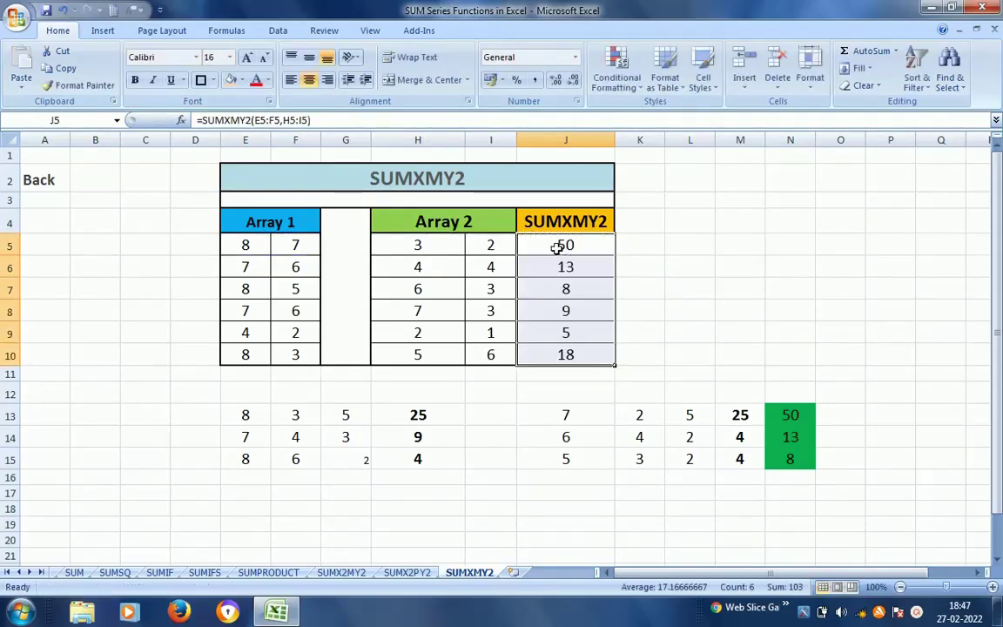
Review the first rows of Array 1 and go to the start of the manual calculation in E13.
{"action": "left_click", "coordinate": [558, 248]}
{"action": "key", "text": "Left"}
{"action": "key", "text": "Left"}
{"action": "key", "text": "Left"}
{"action": "key", "text": "Left"}
{"action": "key", "text": "Left"}
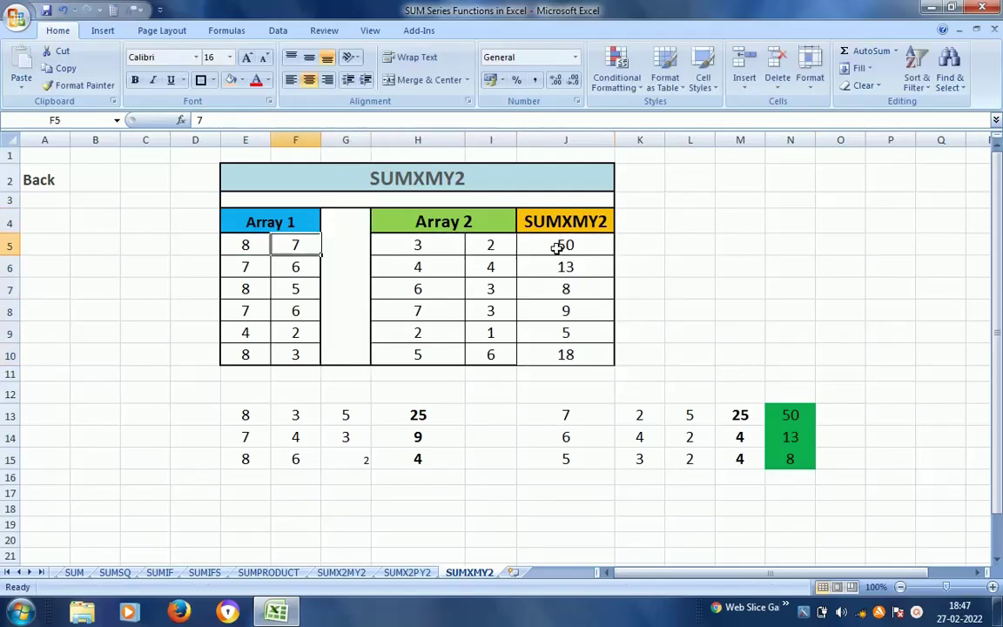
{"action": "key", "text": "Down"}
{"action": "key", "text": "Down"}
{"action": "key", "text": "Up"}
{"action": "key", "text": "Up"}
{"action": "key", "text": "Down"}
{"action": "key", "text": "Down"}
{"action": "key", "text": "Down"}
{"action": "key", "text": "Down"}
{"action": "key", "text": "Down"}
{"action": "key", "text": "Down"}
{"action": "key", "text": "Down"}
{"action": "key", "text": "Down"}
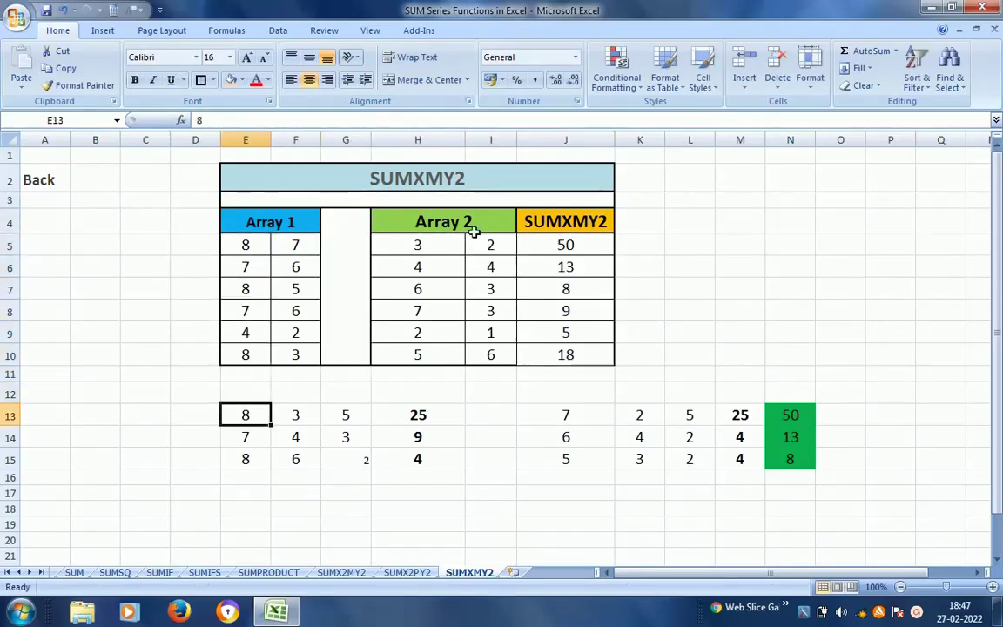
Trace the first pair, E5 and H5, through the manual calculation: inputs E13 and F13, difference in G13 and square in H13.
{"action": "left_click", "coordinate": [252, 246]}
{"action": "left_click", "coordinate": [244, 411]}
{"action": "left_click", "coordinate": [252, 246]}
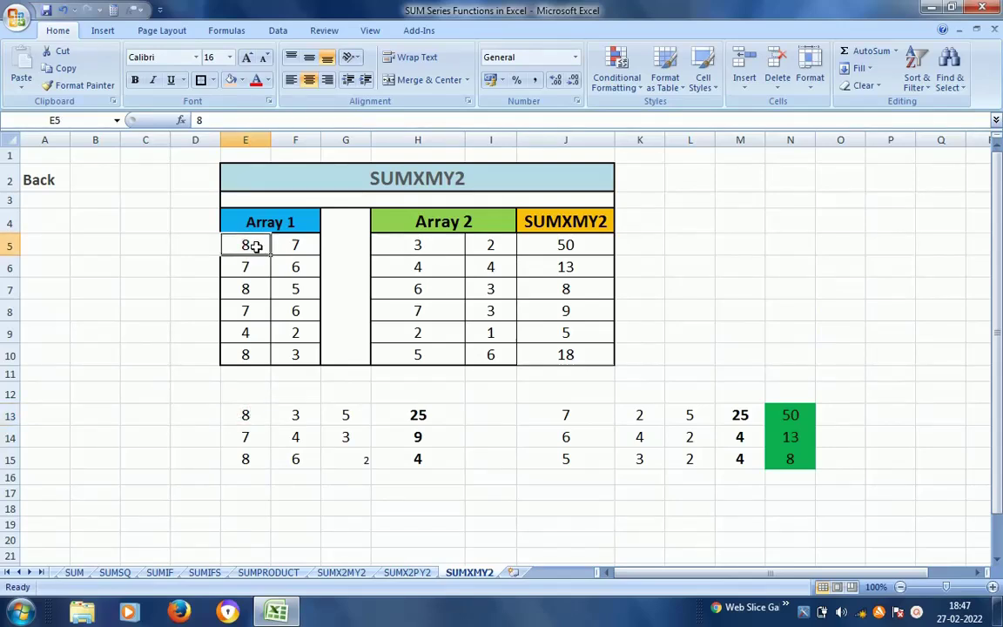
{"action": "left_click", "coordinate": [425, 245]}
{"action": "left_click", "coordinate": [255, 415]}
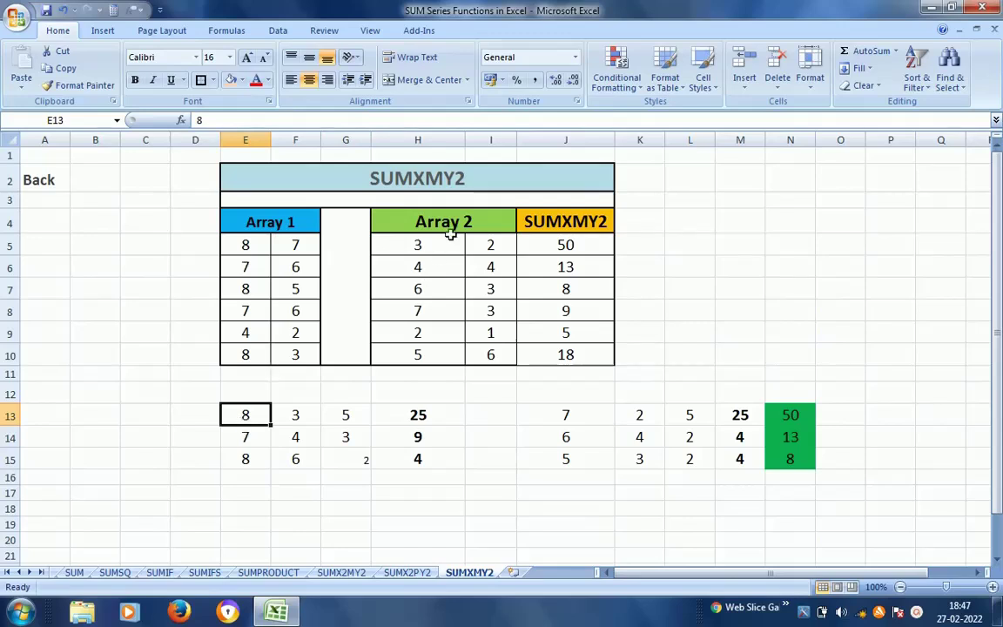
{"action": "left_click", "coordinate": [299, 413]}
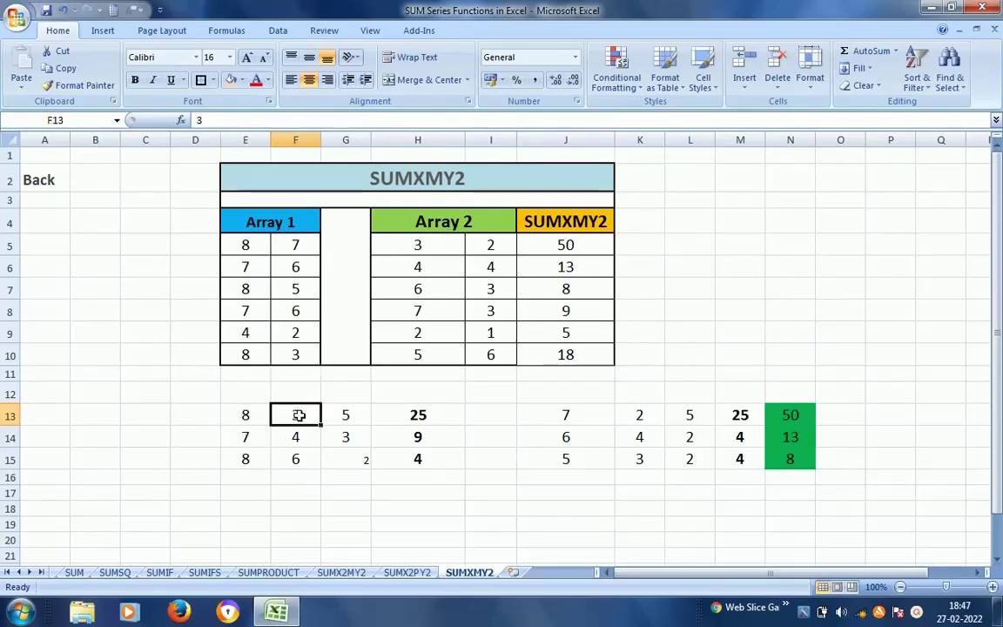
{"action": "left_click", "coordinate": [249, 416]}
{"action": "left_click", "coordinate": [288, 416]}
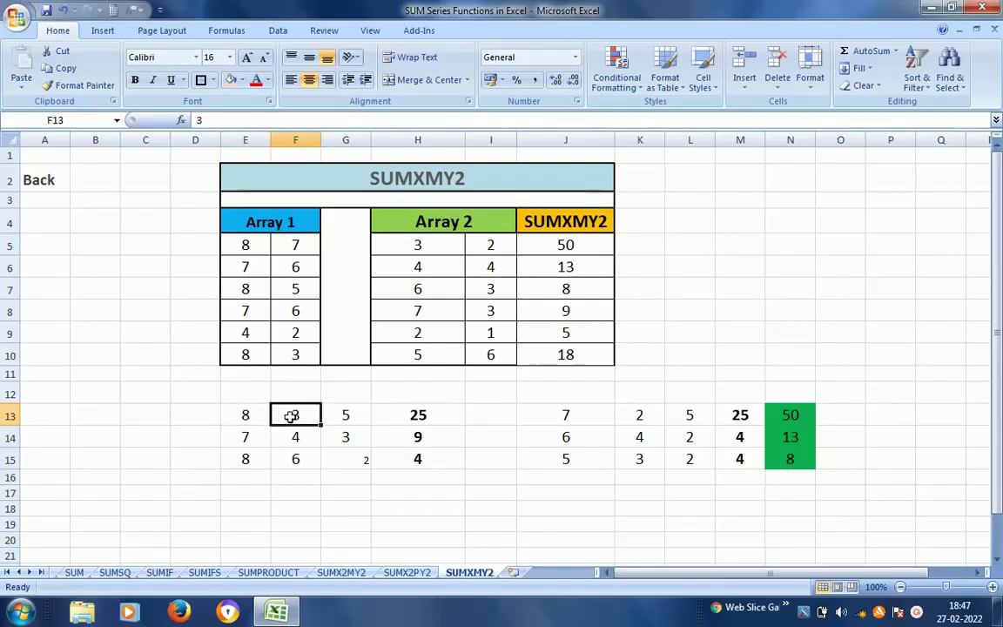
{"action": "left_click", "coordinate": [343, 417]}
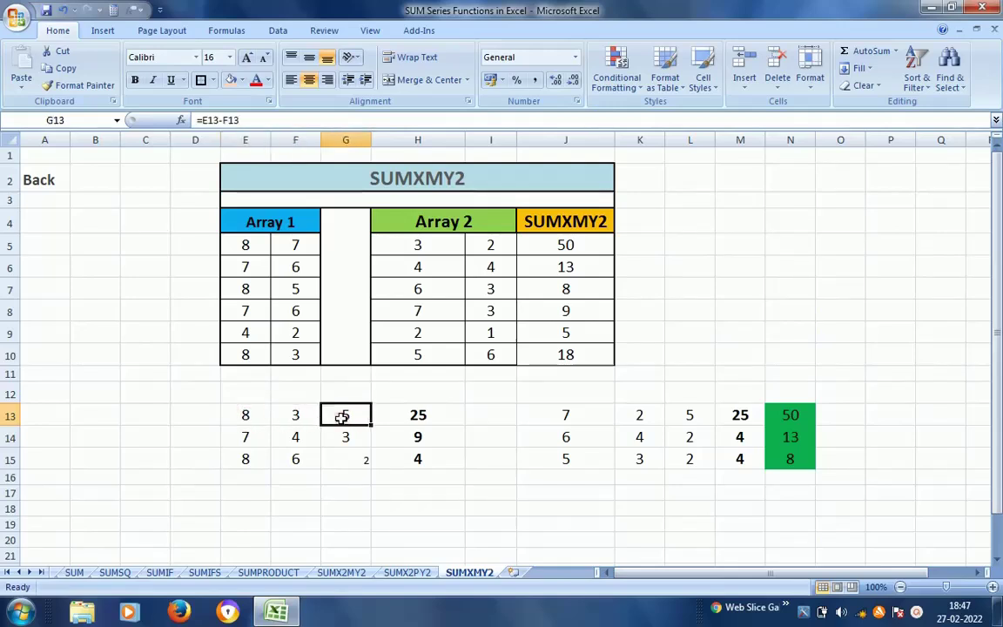
{"action": "left_click", "coordinate": [418, 415]}
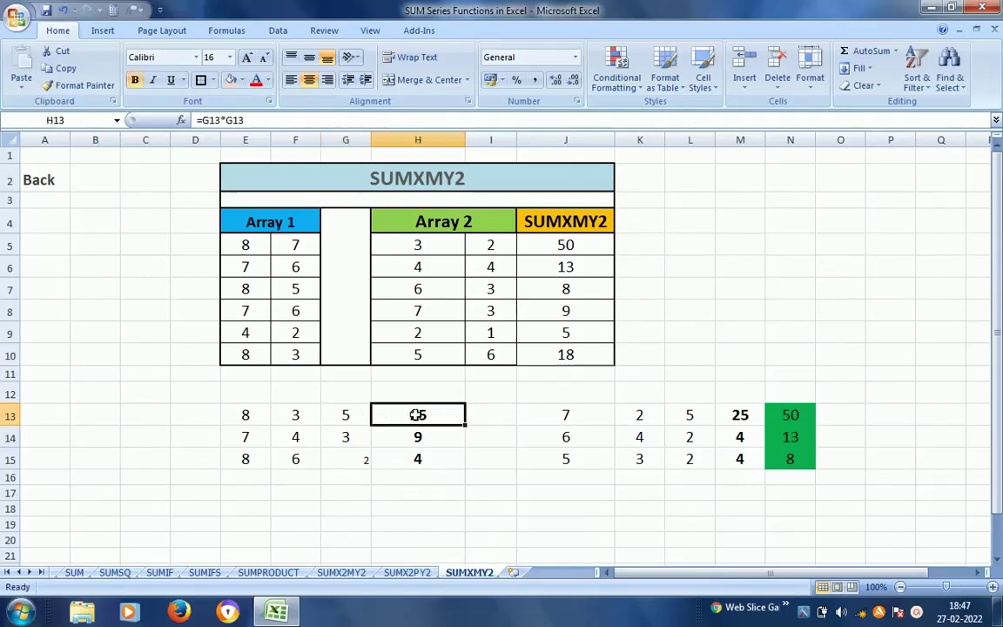
Trace the first row's second pair through J13:M13, keeping the current Windows color scheme with the option to be asked again.
{"action": "left_click", "coordinate": [248, 251]}
{"action": "left_click", "coordinate": [416, 261]}
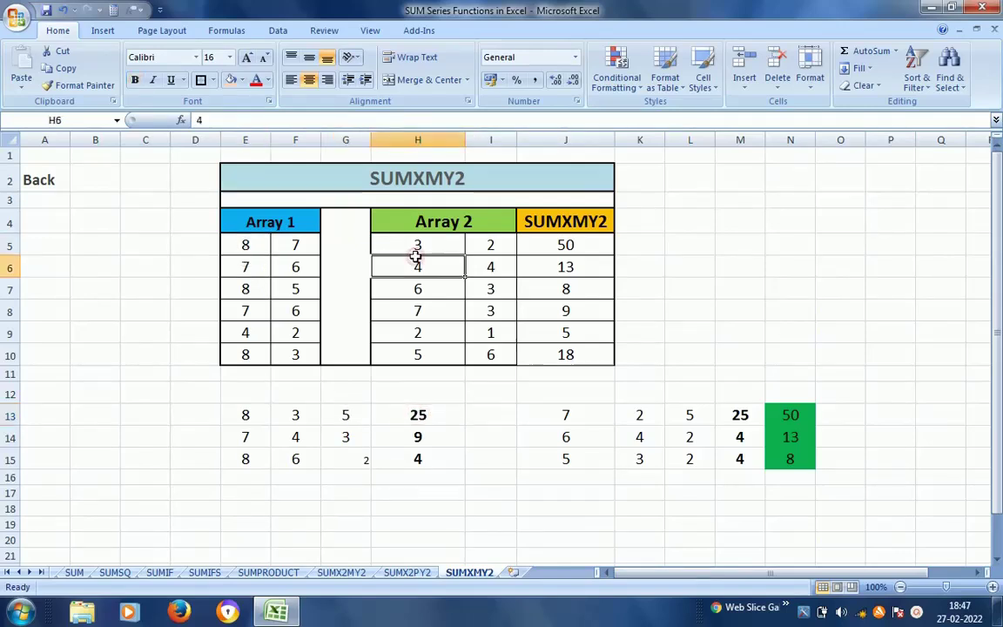
{"action": "left_click", "coordinate": [296, 246]}
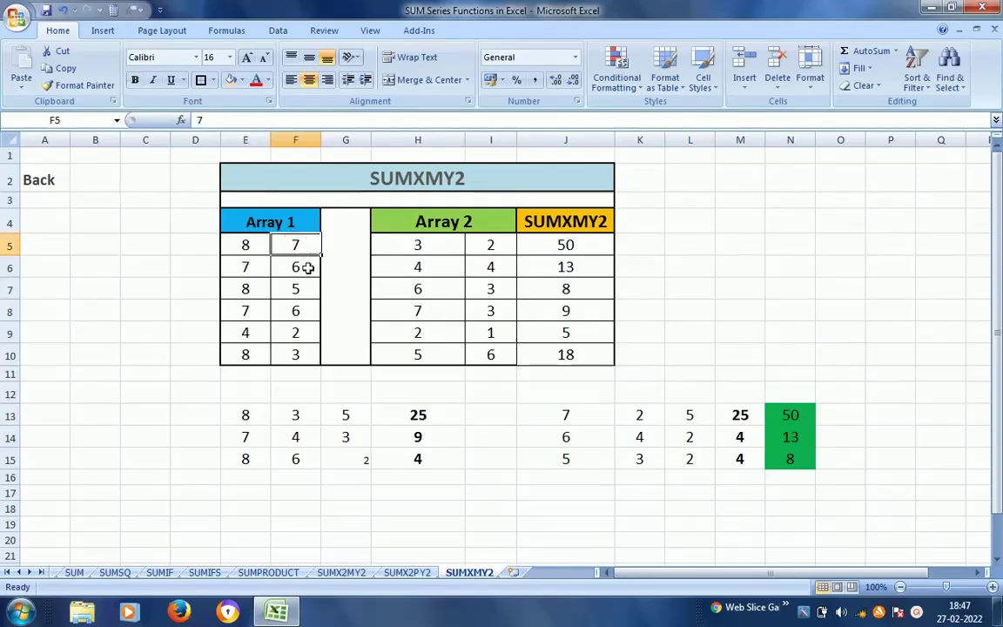
{"action": "left_click", "coordinate": [560, 413]}
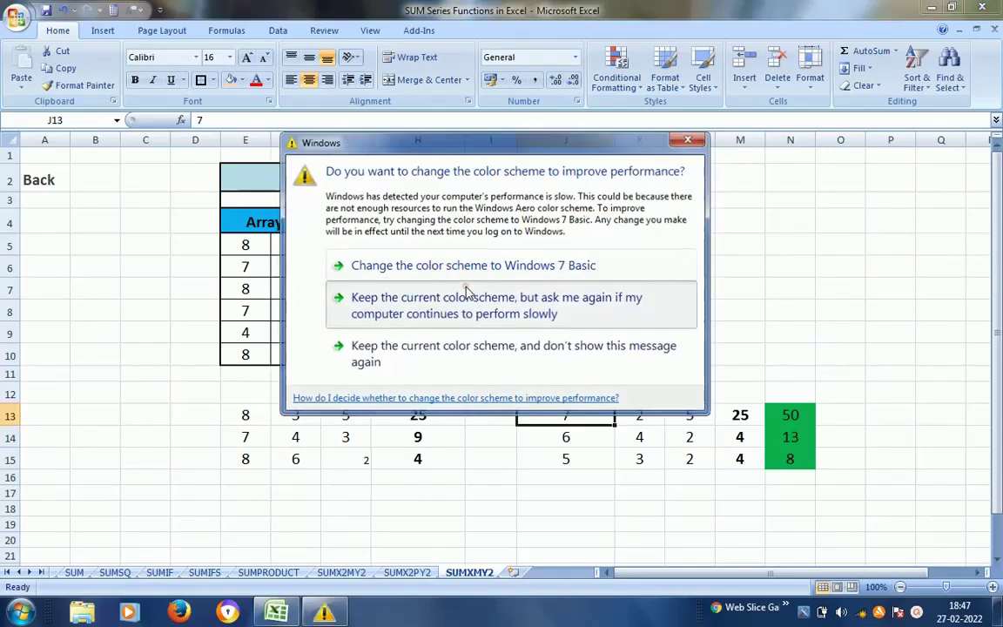
{"action": "left_click", "coordinate": [464, 298]}
{"action": "left_click", "coordinate": [587, 421]}
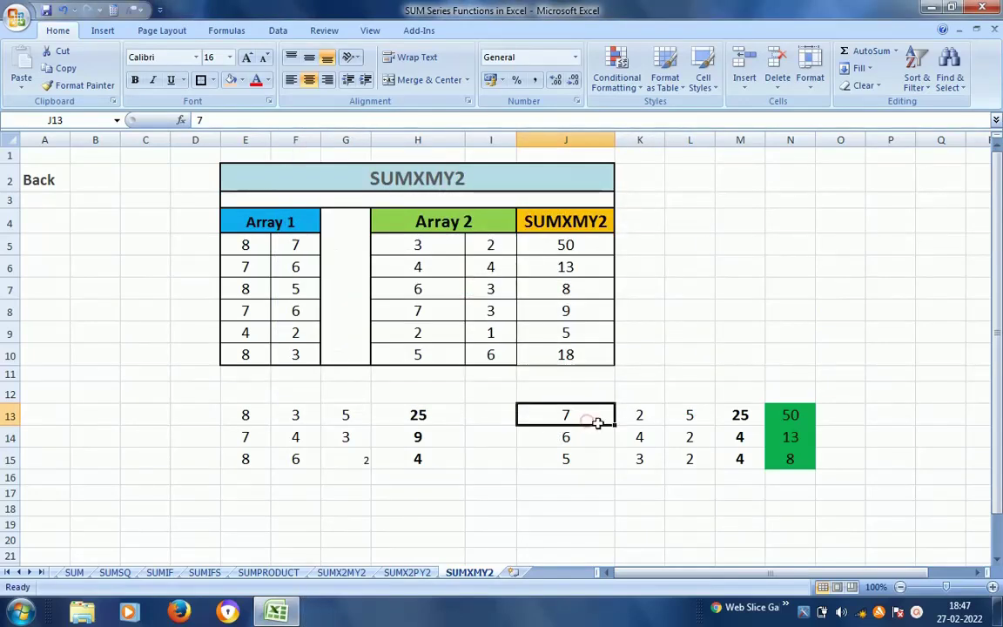
{"action": "left_click", "coordinate": [642, 423]}
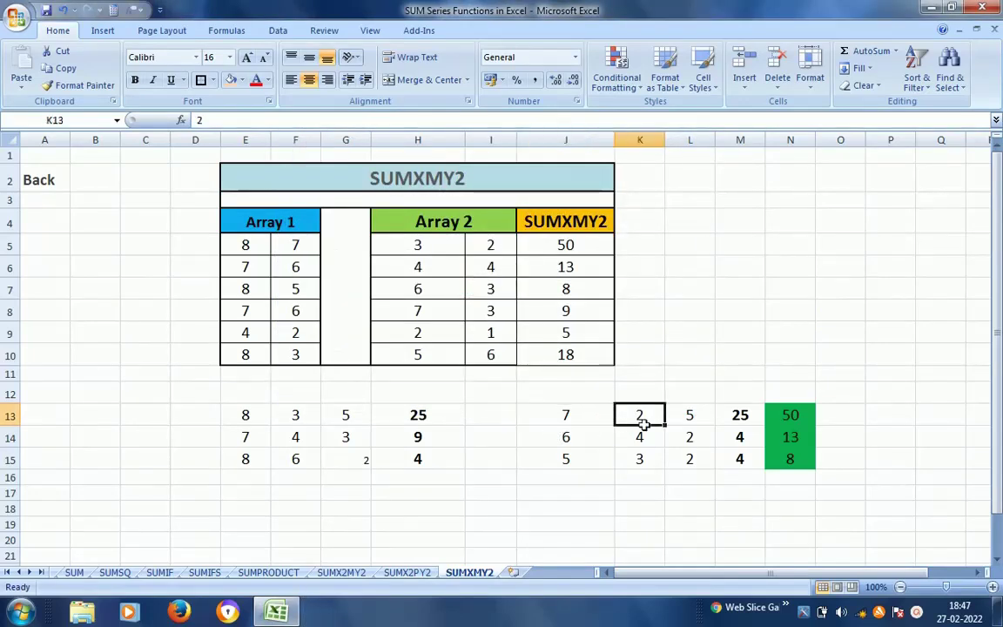
{"action": "left_click", "coordinate": [692, 417]}
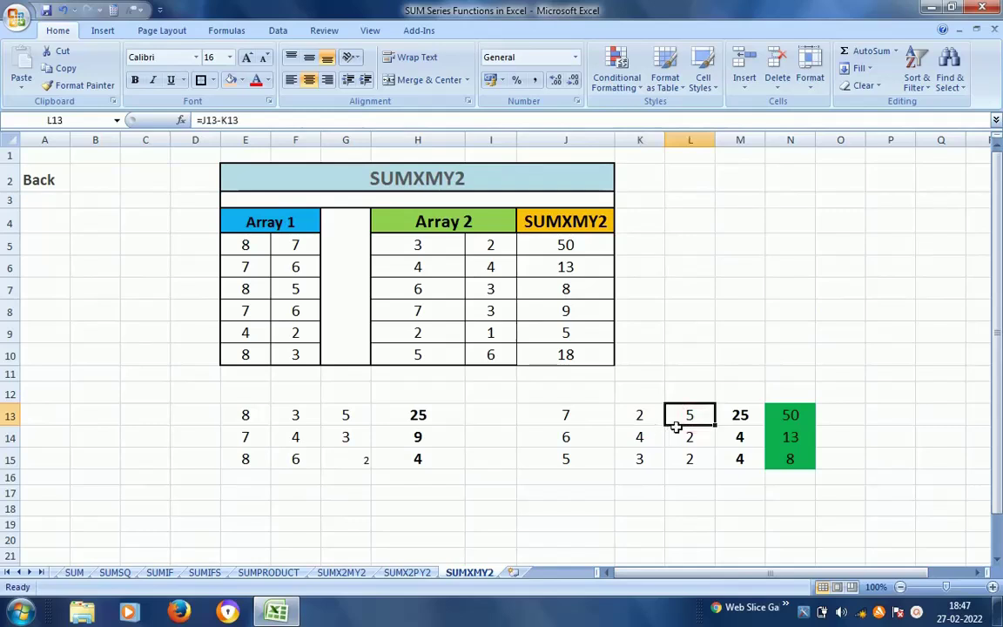
{"action": "left_click", "coordinate": [740, 418]}
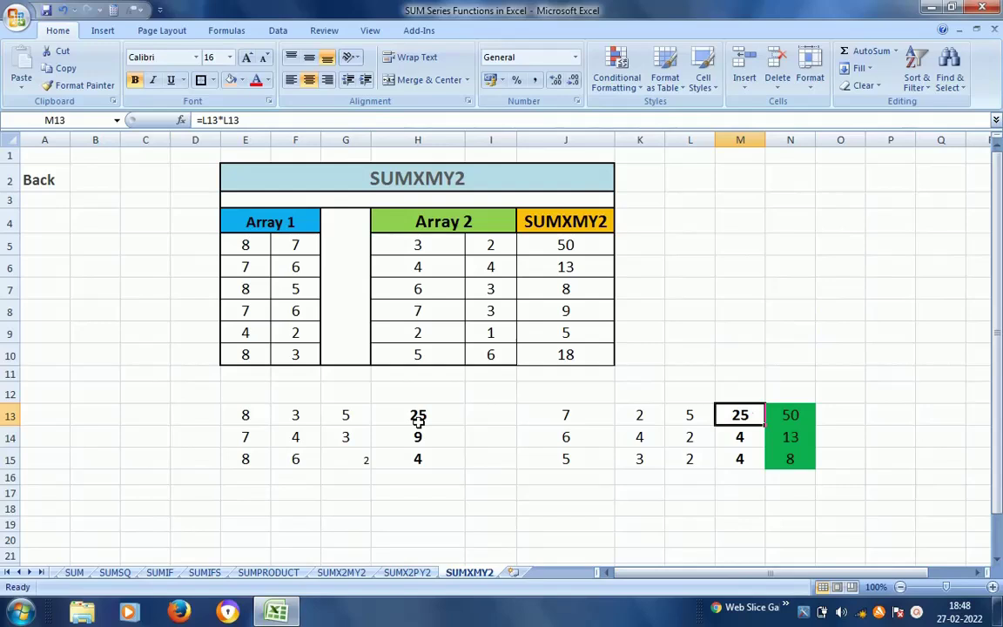
Examine how the squares in H13 and M13 are added in N13.
{"action": "left_click", "coordinate": [419, 417]}
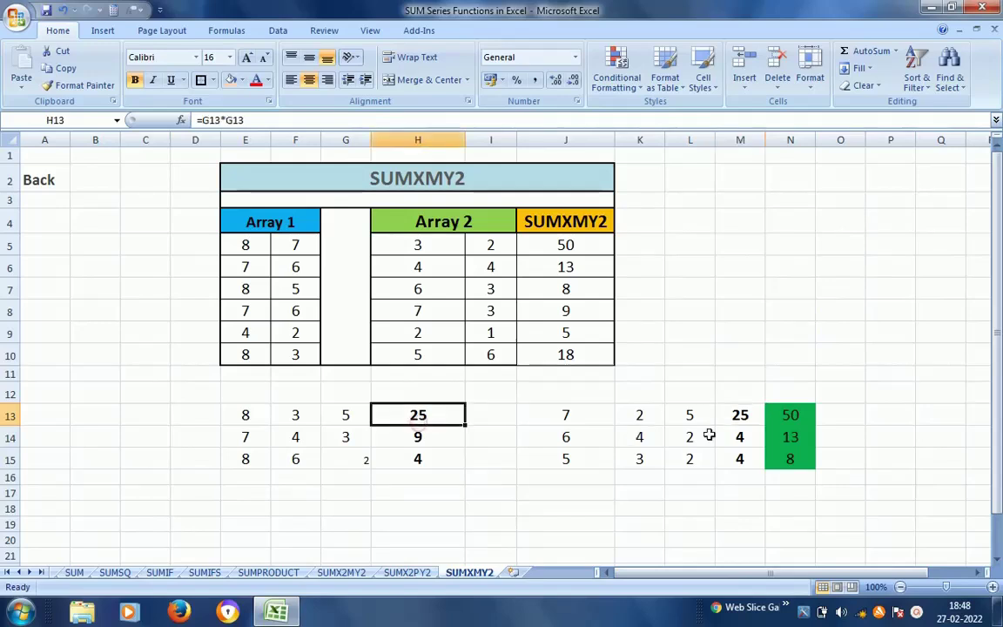
{"action": "left_click", "coordinate": [738, 418]}
{"action": "left_click", "coordinate": [789, 415]}
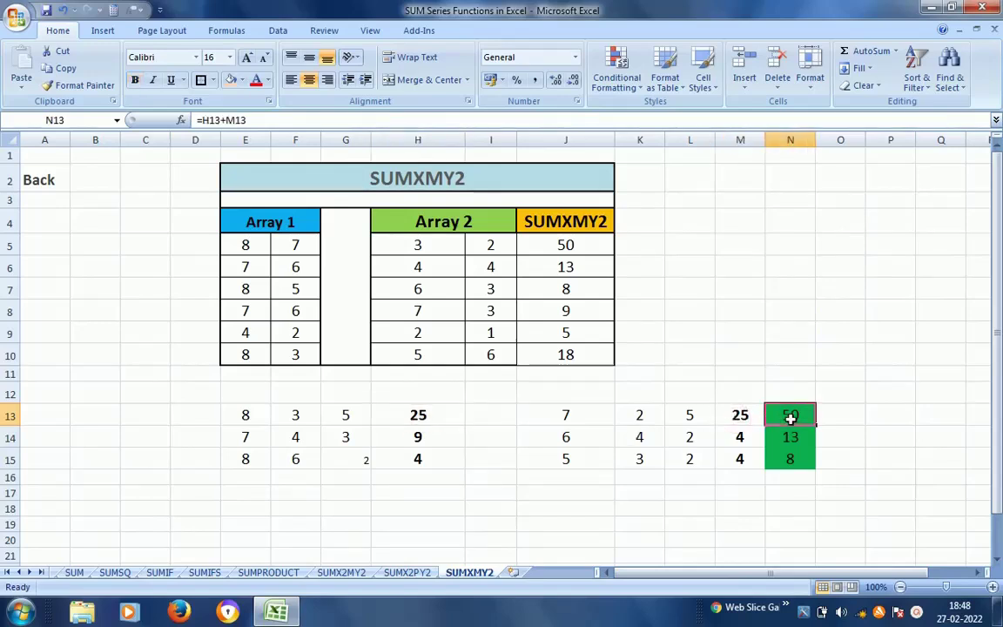
Trace the second row's first pair, E6 and H6, through its difference in G14 and its square in H14.
{"action": "left_click", "coordinate": [250, 439]}
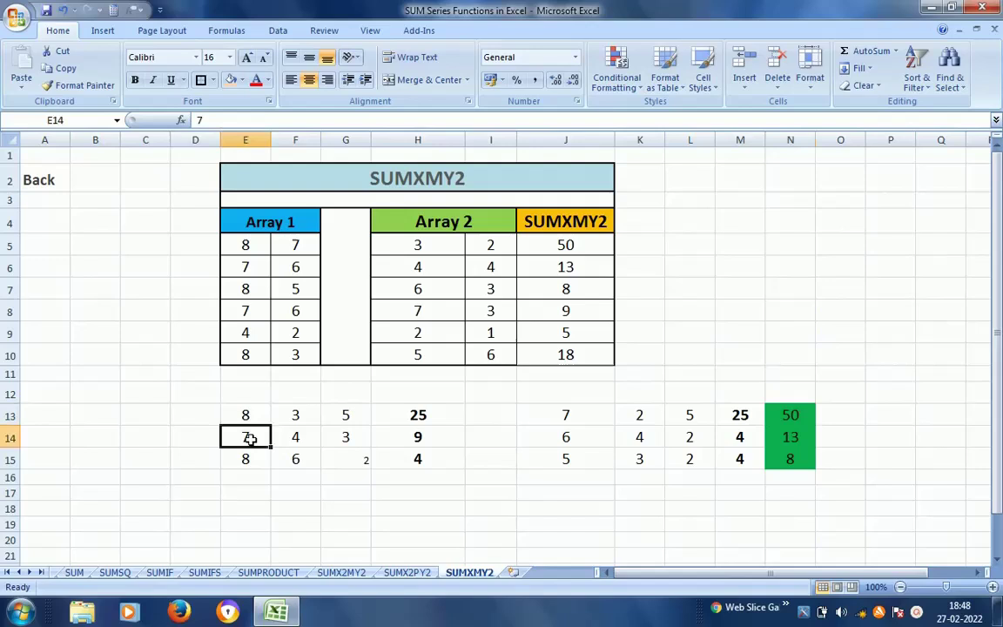
{"action": "left_click", "coordinate": [250, 267]}
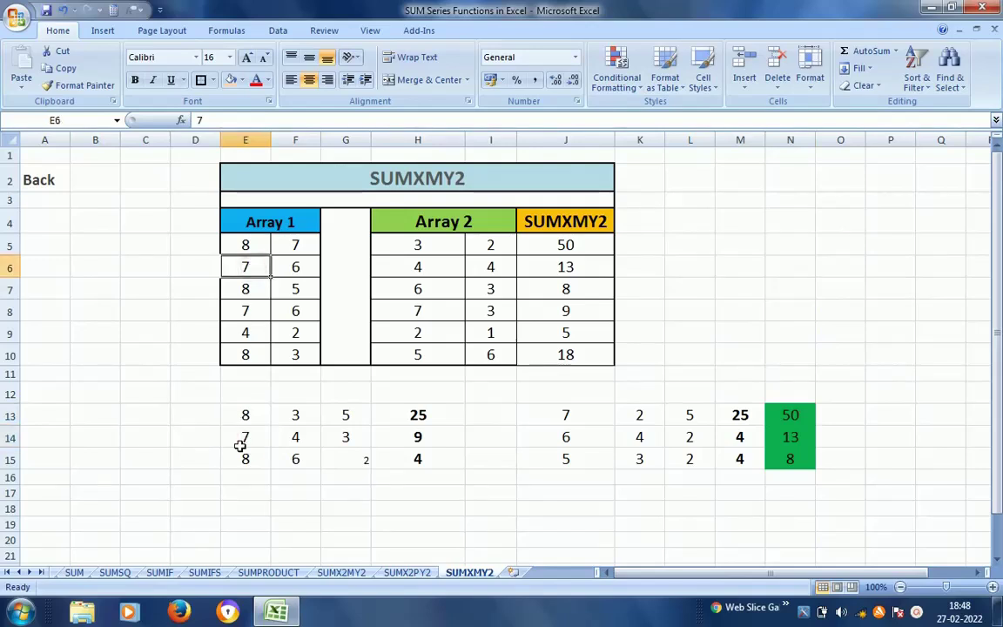
{"action": "left_click", "coordinate": [293, 441]}
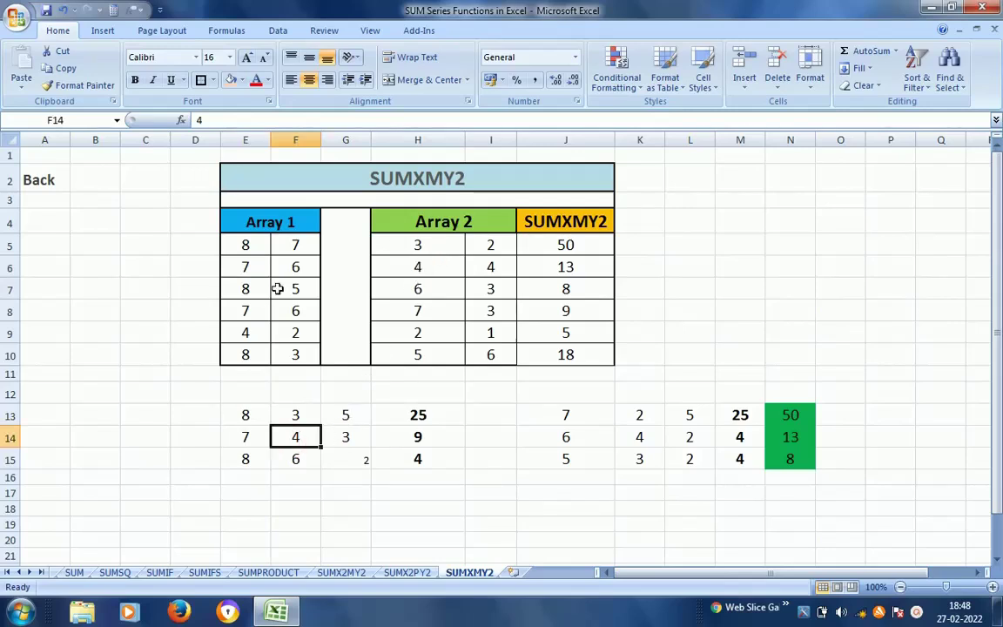
{"action": "left_click", "coordinate": [348, 438]}
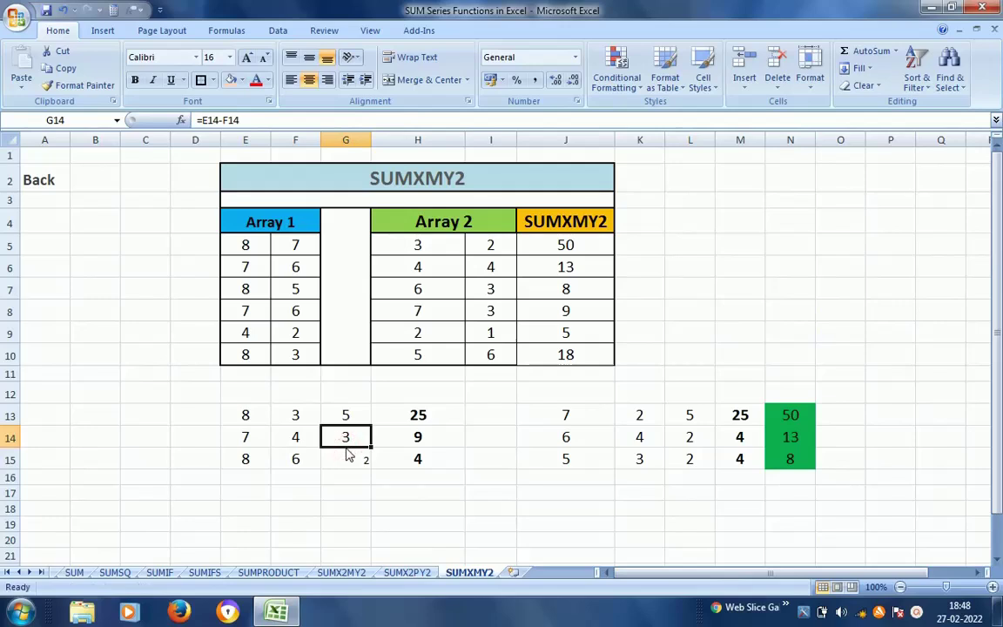
{"action": "left_click", "coordinate": [431, 454]}
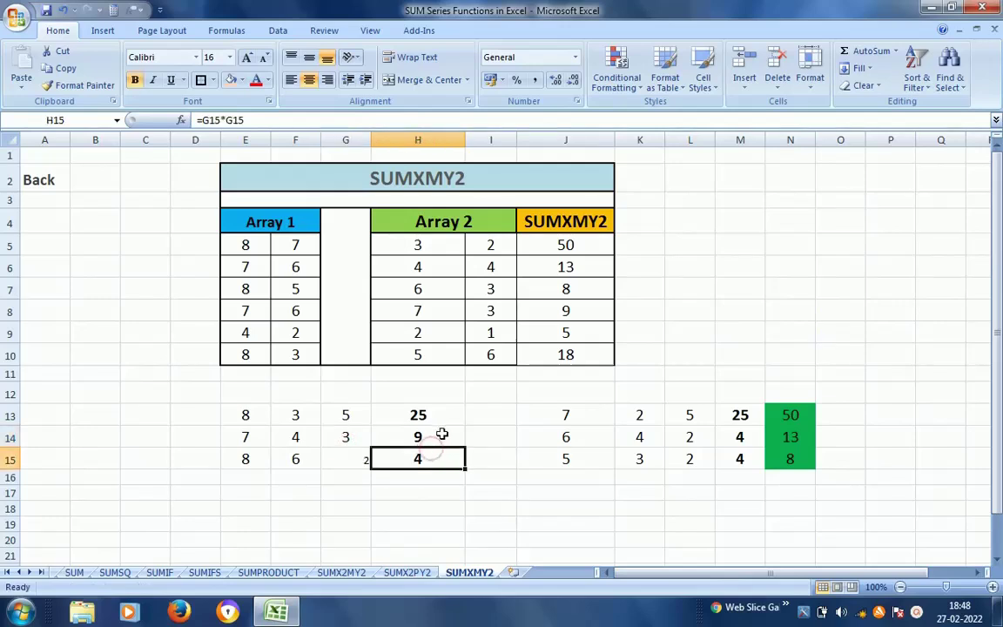
{"action": "left_click", "coordinate": [446, 432]}
{"action": "left_click", "coordinate": [444, 267]}
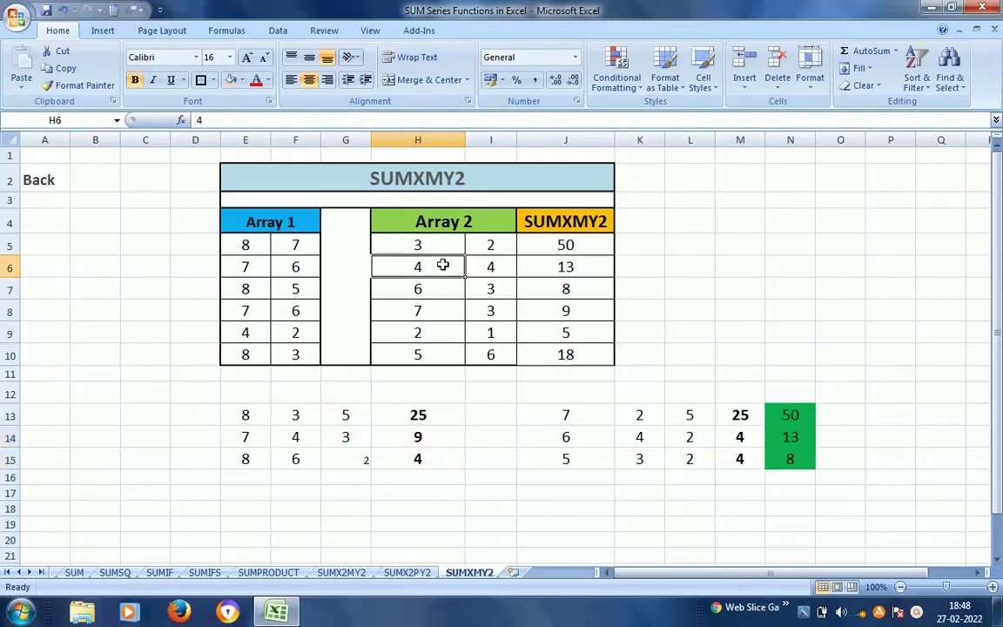
Trace the second row's other pair from F6 through J14 and K14, its difference in L14 and its square in M14.
{"action": "left_click", "coordinate": [571, 440]}
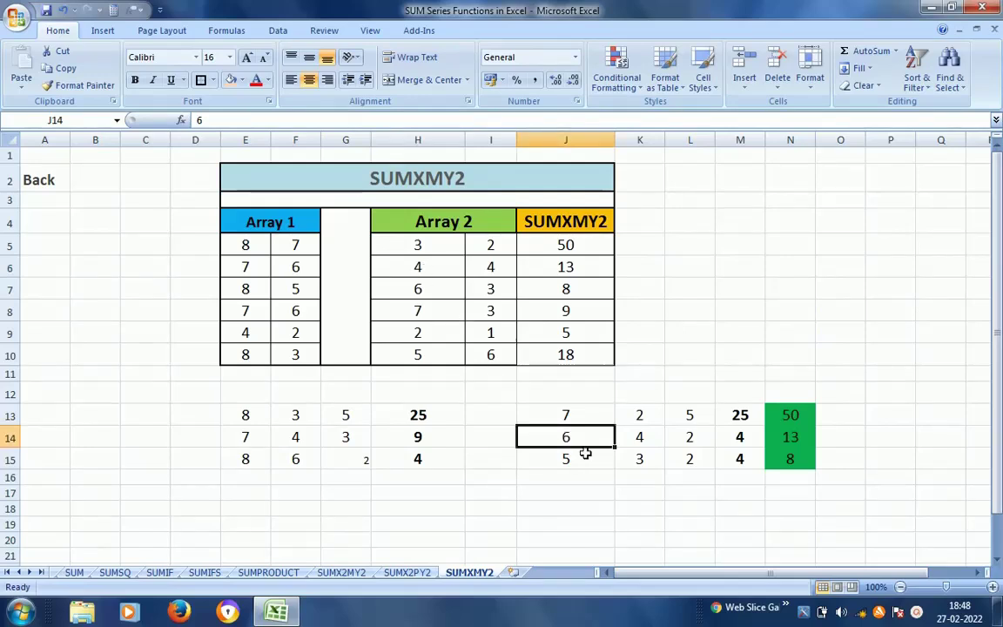
{"action": "left_click", "coordinate": [294, 270]}
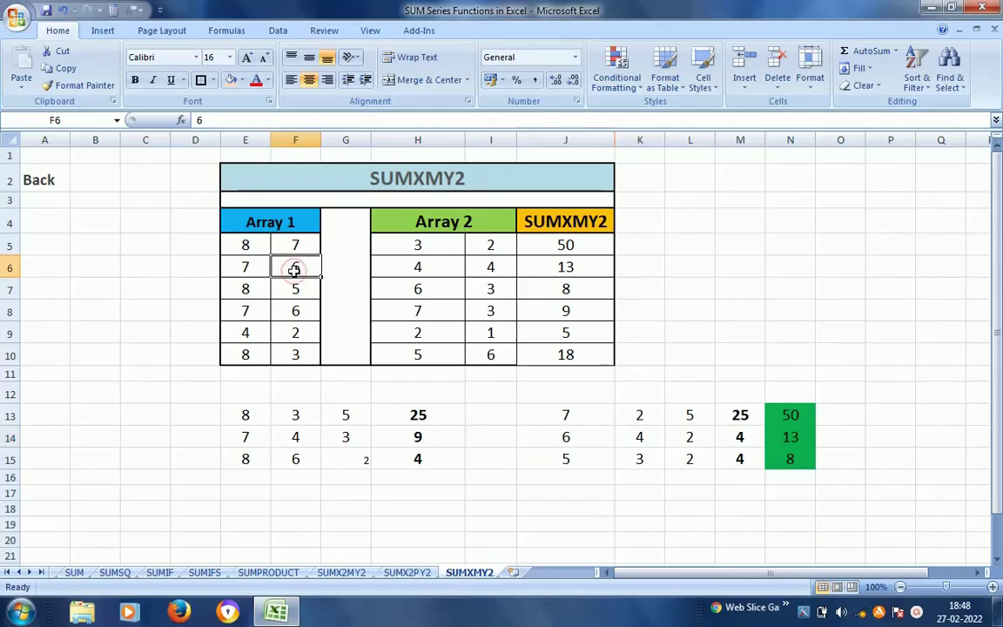
{"action": "left_click", "coordinate": [560, 438]}
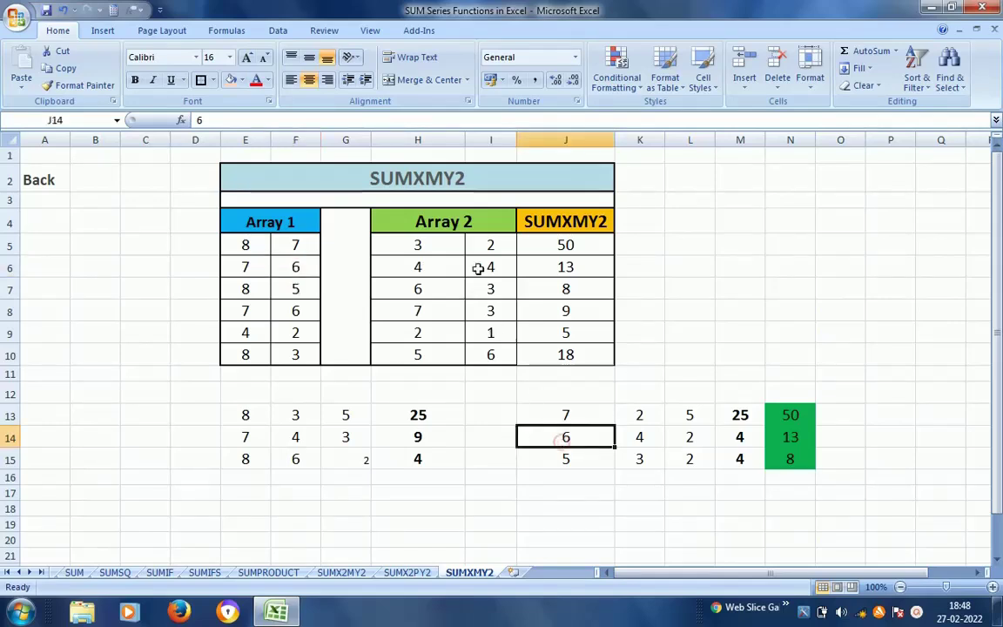
{"action": "left_click", "coordinate": [651, 445]}
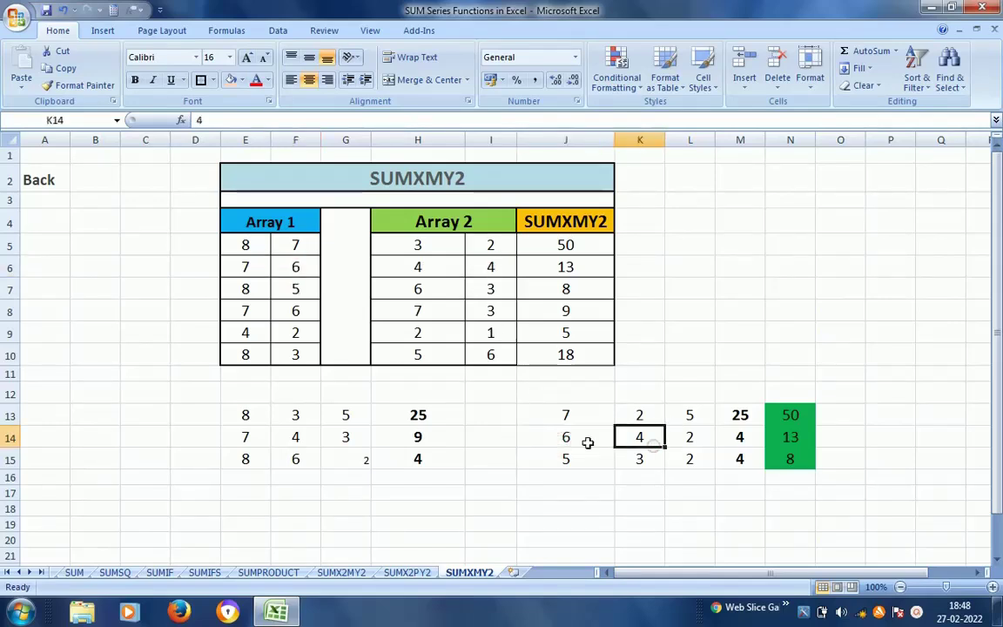
{"action": "left_click", "coordinate": [634, 452]}
{"action": "left_click", "coordinate": [689, 438]}
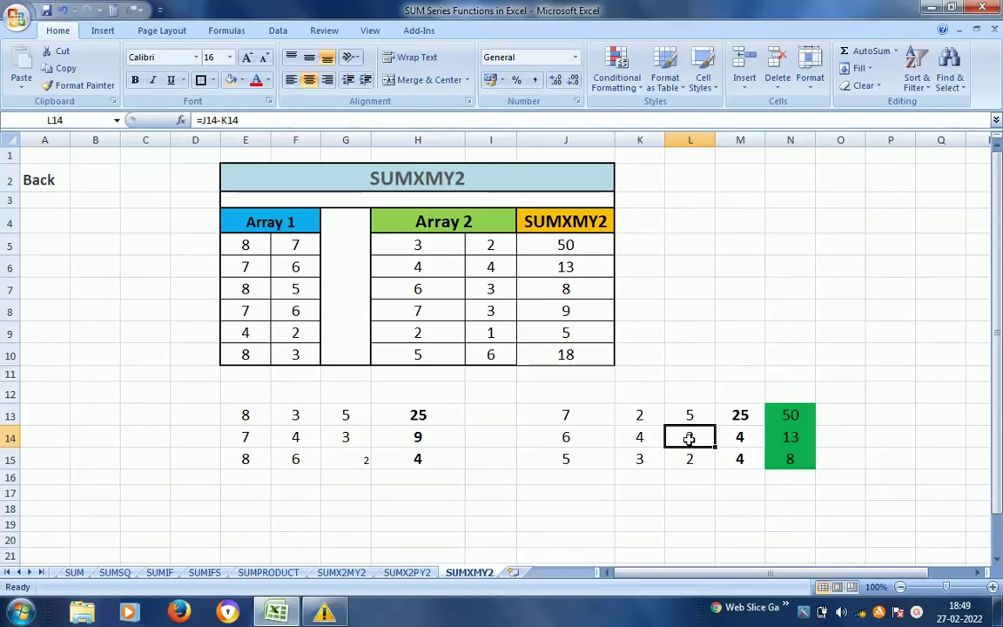
{"action": "left_click", "coordinate": [733, 439]}
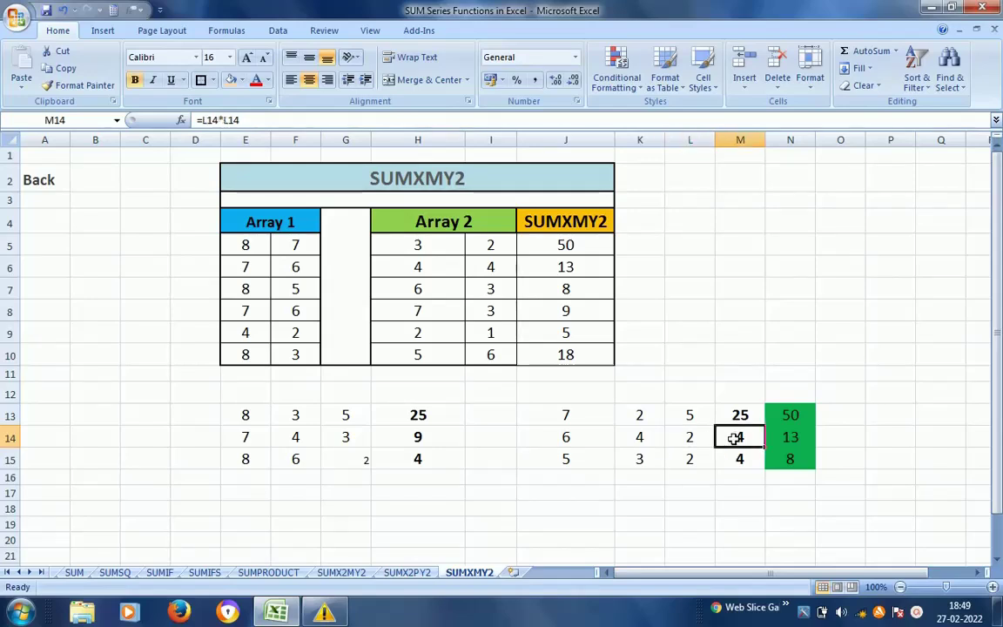
Examine how the second row's squares in H14 and M14 are added in N14.
{"action": "left_click", "coordinate": [417, 439]}
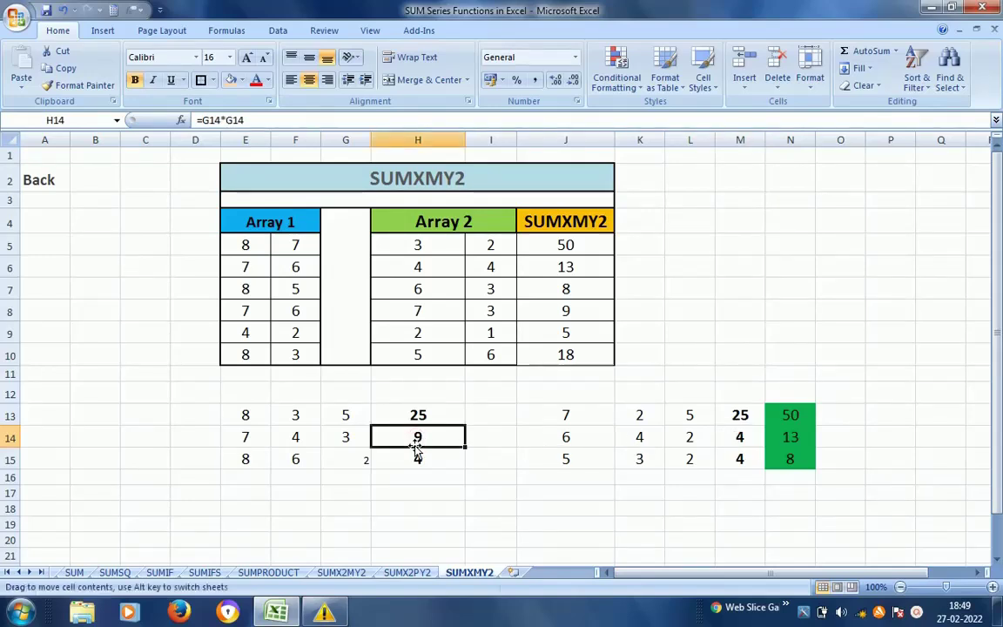
{"action": "left_click", "coordinate": [791, 442]}
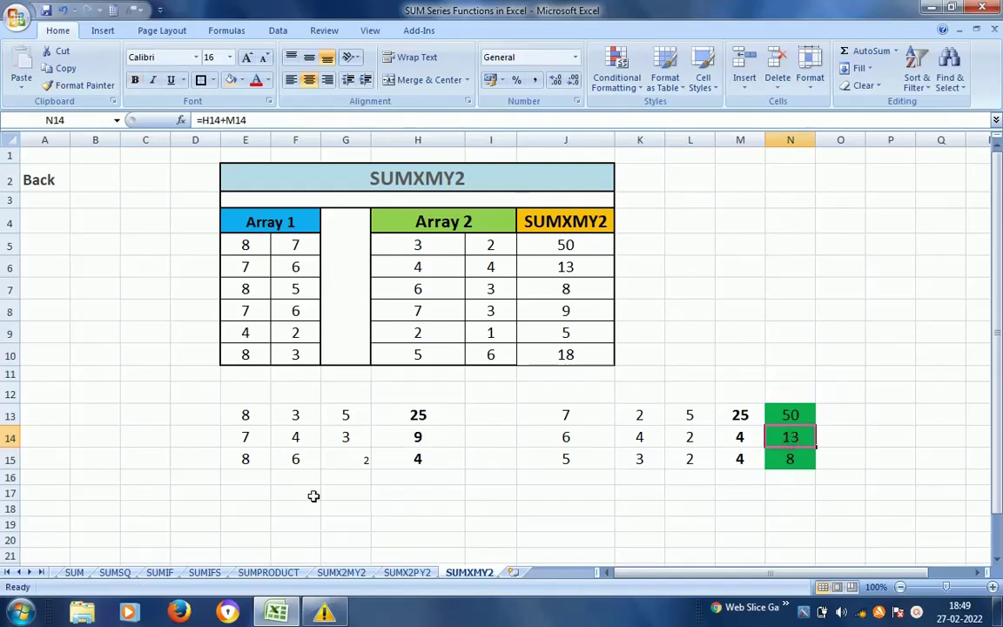
Trace the third row's first pair, E7 and H7, through E15 and F15, its difference in G15 and its square in H15.
{"action": "left_click", "coordinate": [243, 288]}
{"action": "left_click", "coordinate": [236, 457]}
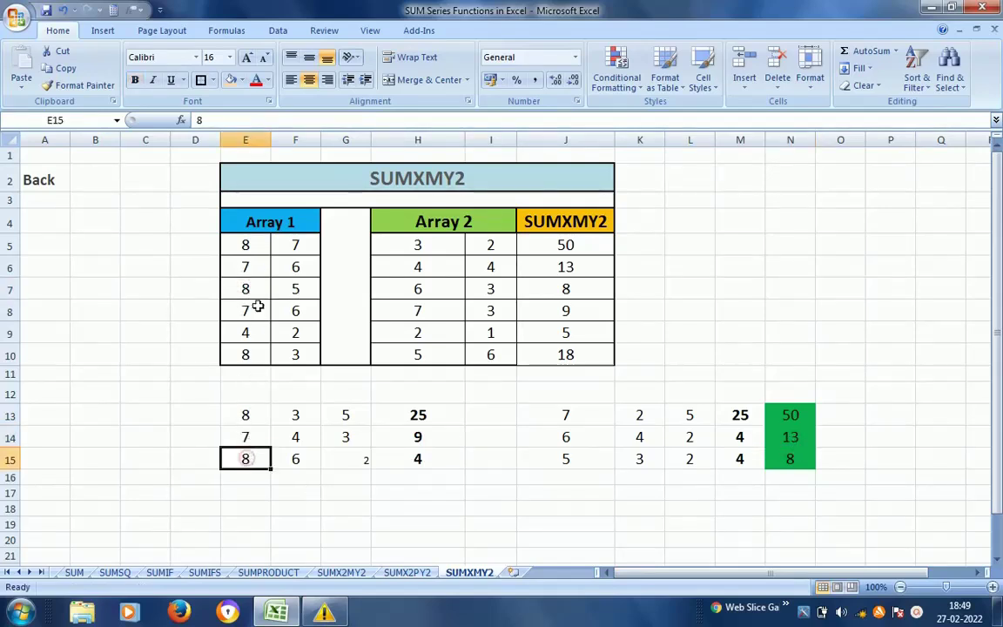
{"action": "left_click", "coordinate": [435, 289]}
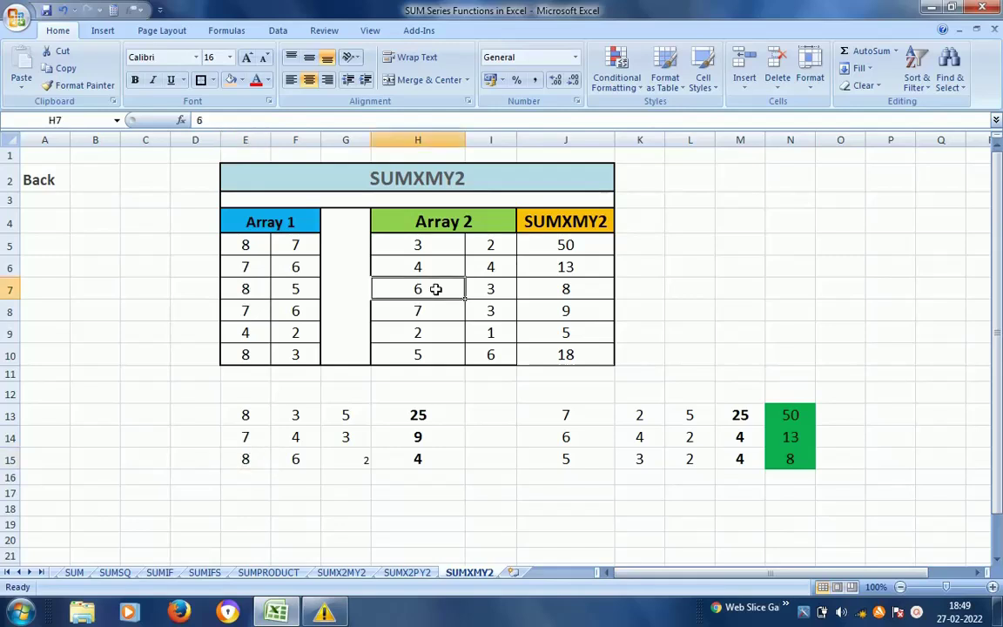
{"action": "left_click", "coordinate": [249, 287]}
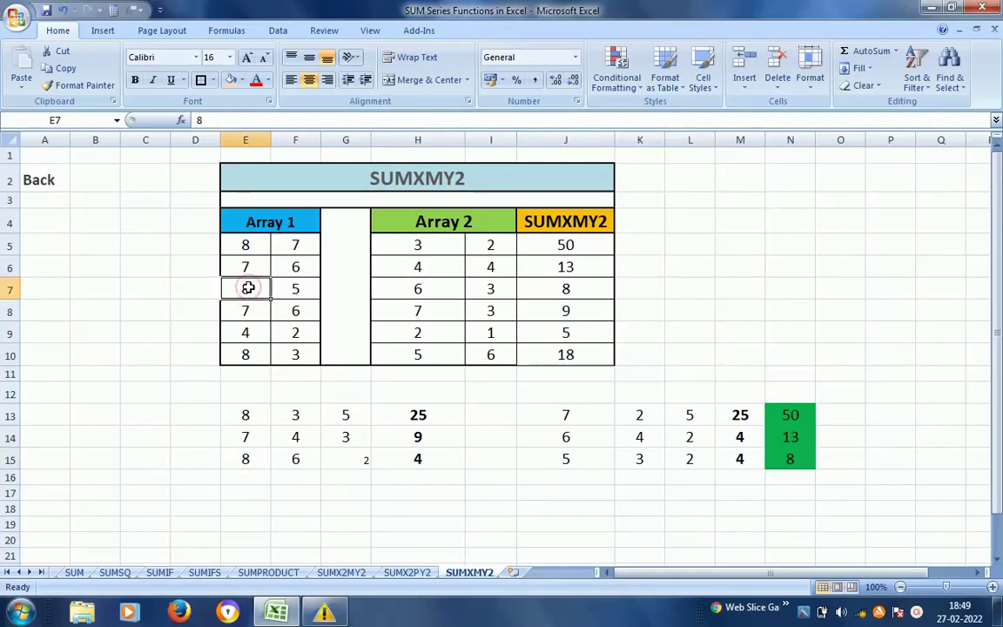
{"action": "left_click", "coordinate": [439, 287]}
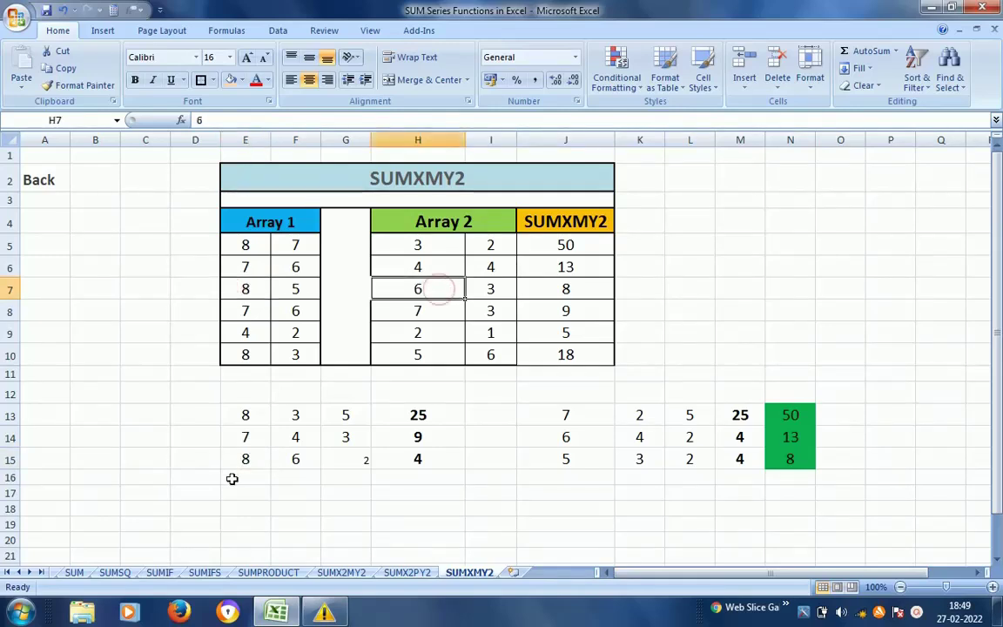
{"action": "left_click", "coordinate": [255, 462]}
{"action": "left_click", "coordinate": [296, 459]}
{"action": "left_click", "coordinate": [356, 457]}
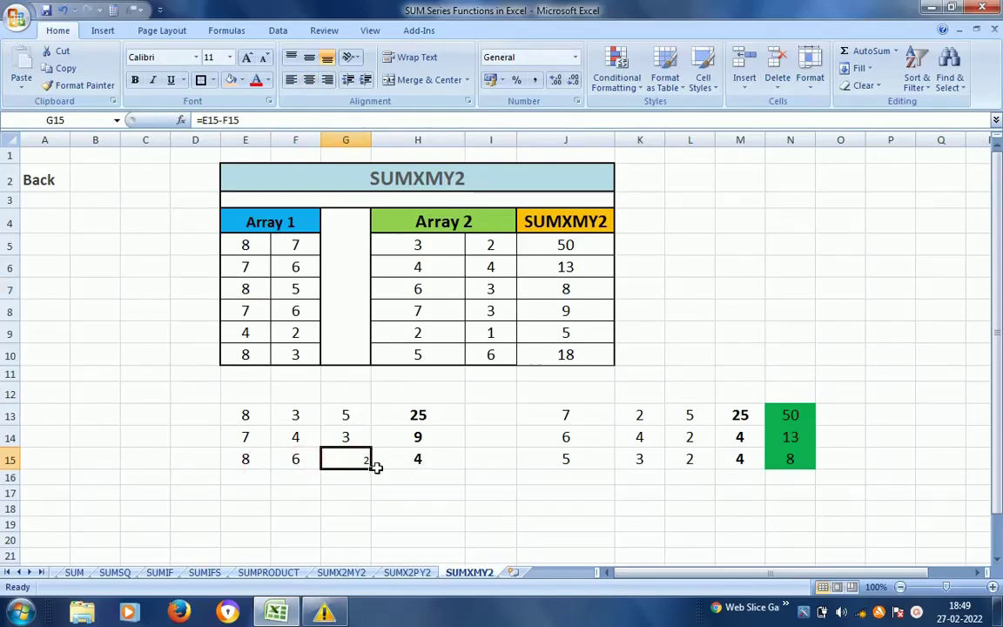
{"action": "left_click", "coordinate": [411, 462]}
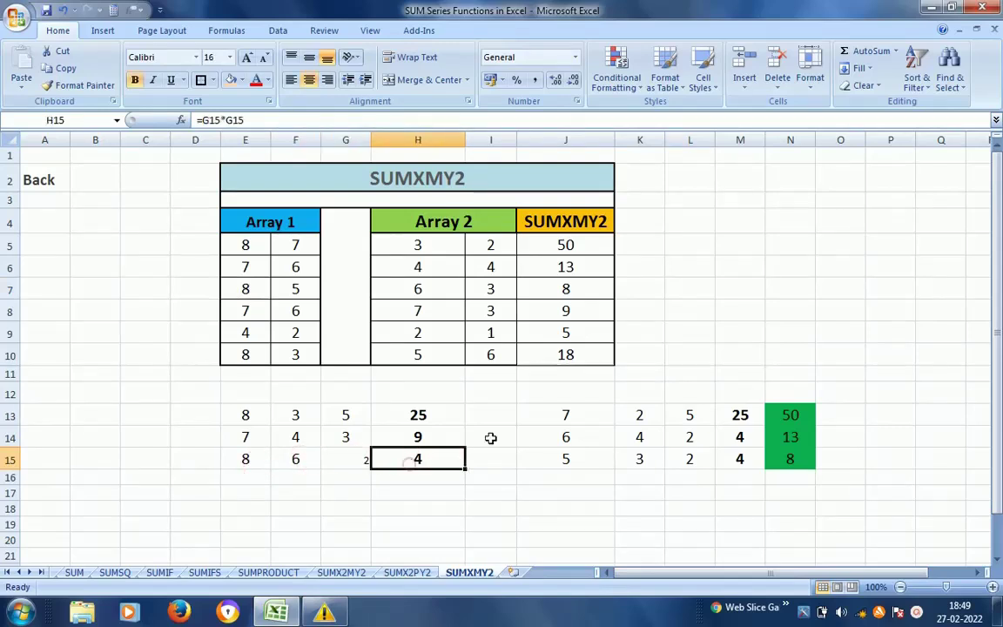
Trace the third row's other pair, F7 and I7, through J15 and K15 to its difference in L15.
{"action": "left_click", "coordinate": [426, 289]}
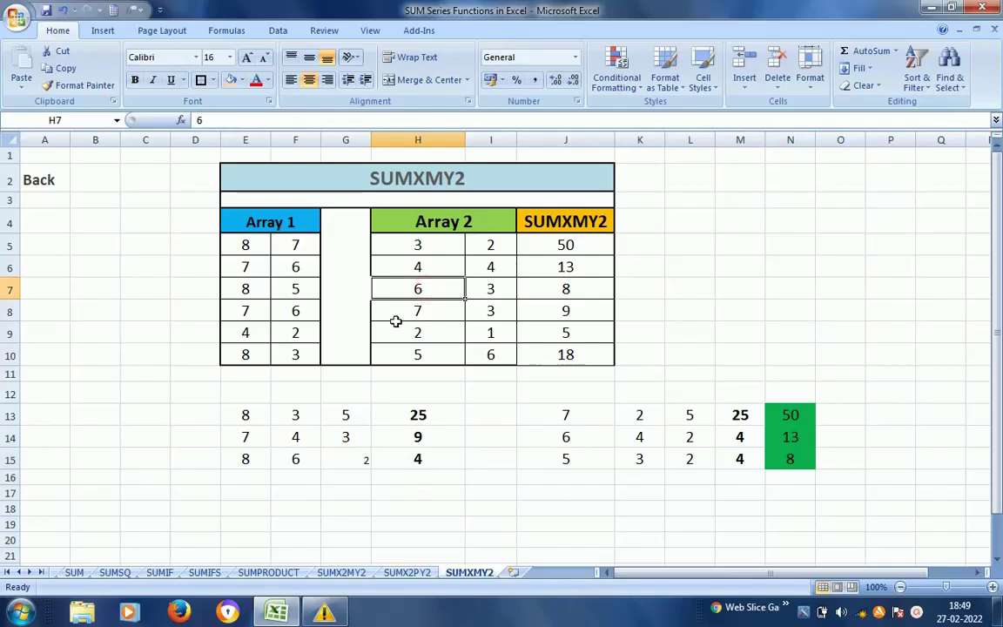
{"action": "left_click", "coordinate": [299, 293]}
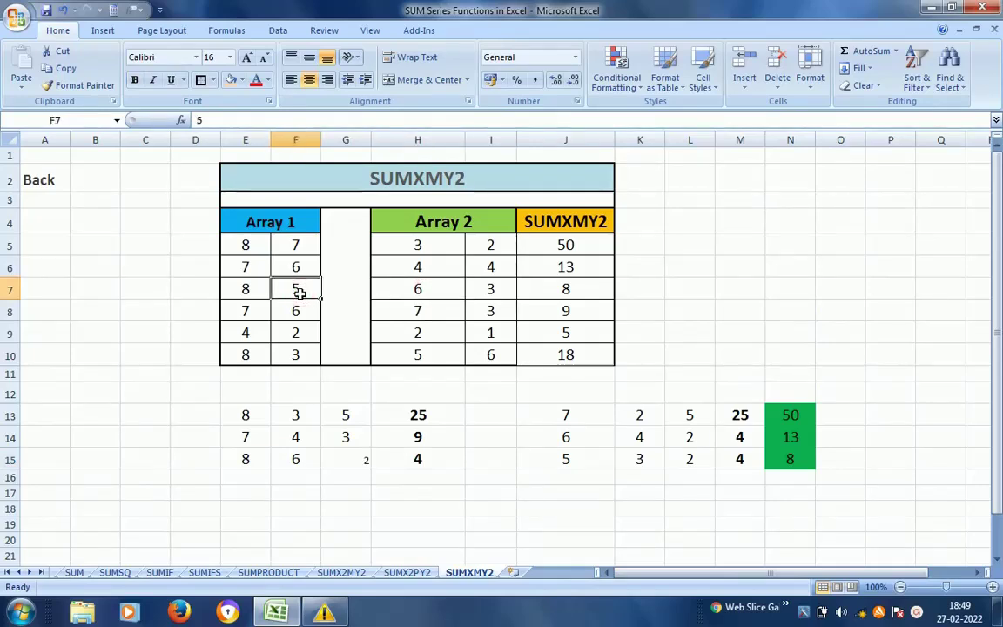
{"action": "left_click", "coordinate": [574, 462]}
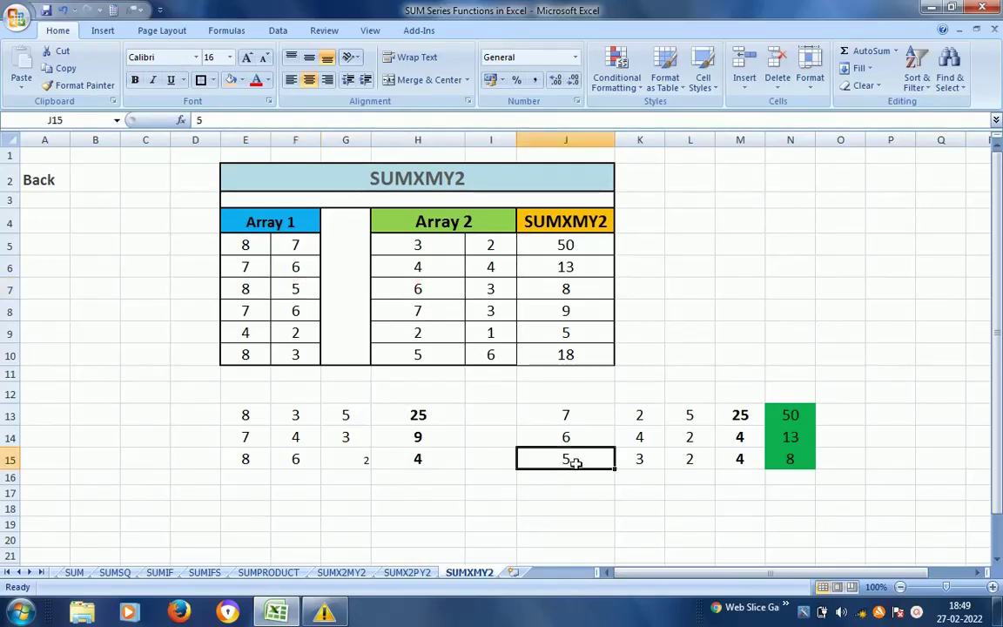
{"action": "left_click", "coordinate": [297, 290]}
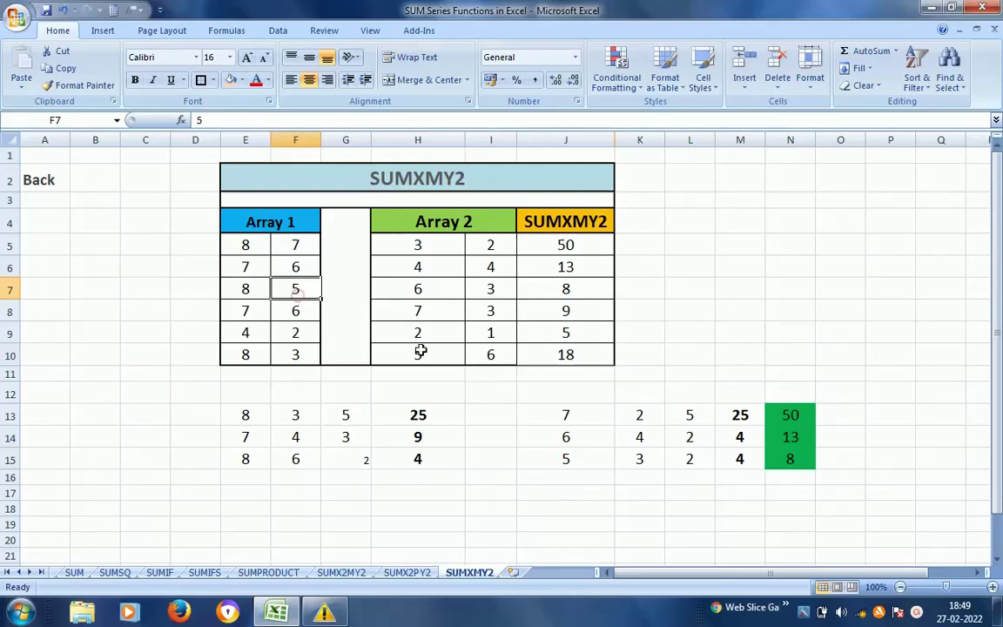
{"action": "left_click", "coordinate": [571, 458]}
{"action": "left_click", "coordinate": [486, 290]}
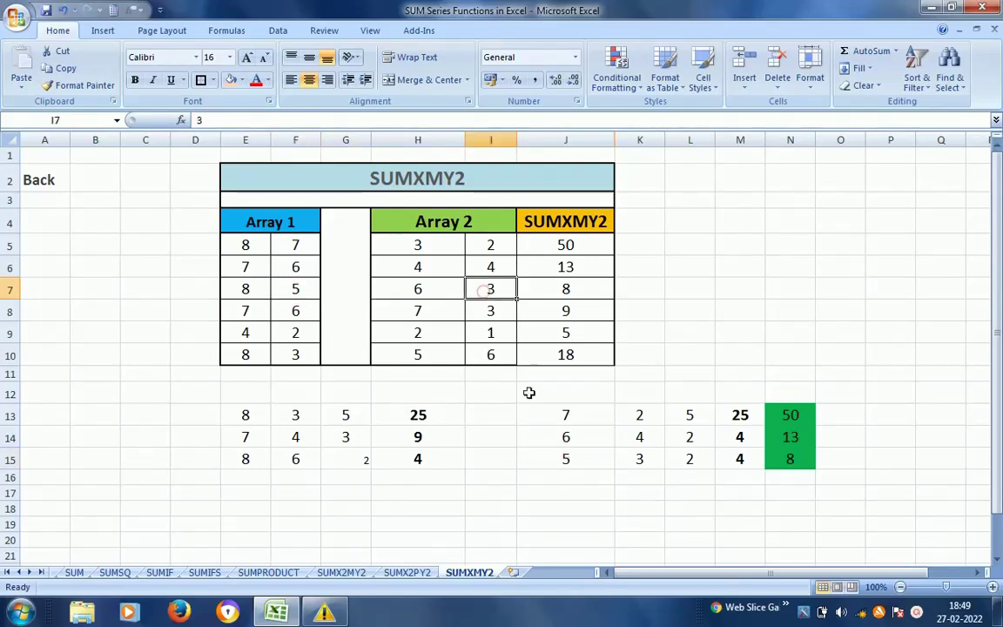
{"action": "left_click", "coordinate": [573, 459]}
{"action": "left_click", "coordinate": [640, 461]}
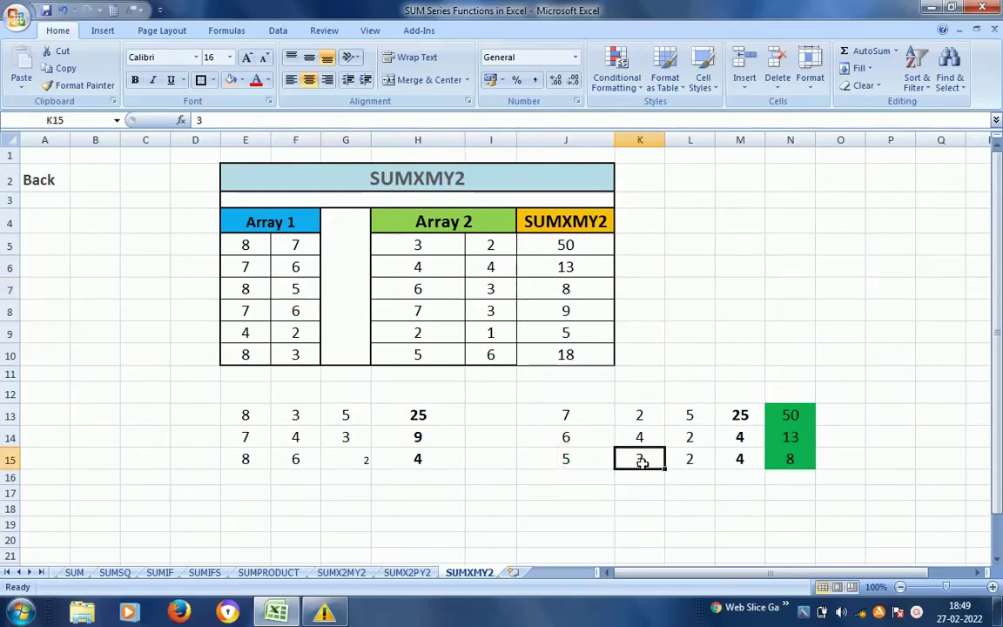
{"action": "left_click", "coordinate": [684, 462]}
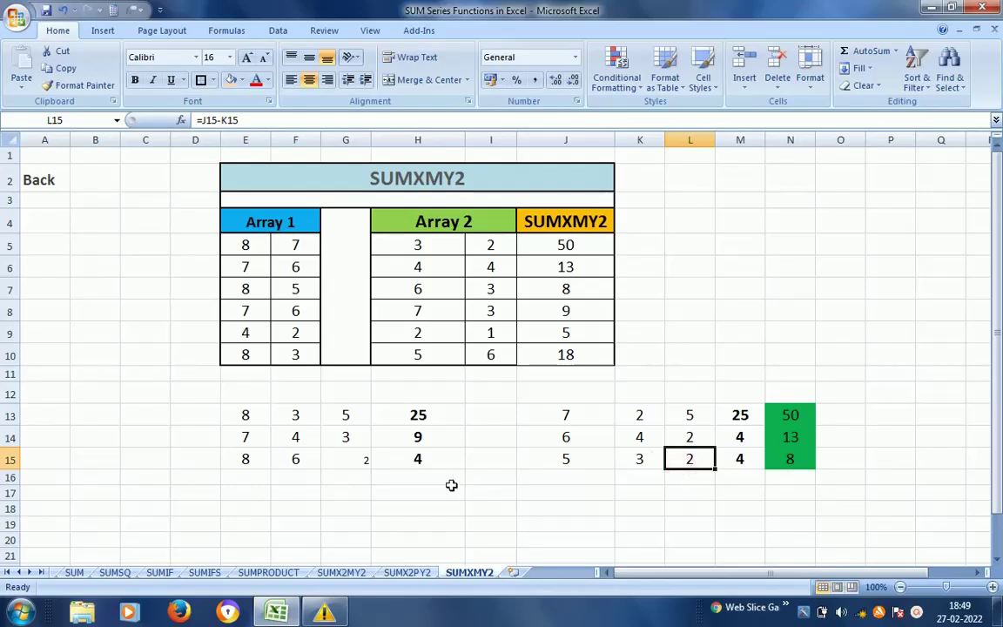
Examine the third row's sum in N15 from the square in H15, and compare it with the SUMXMY2 result column.
{"action": "left_click", "coordinate": [427, 464]}
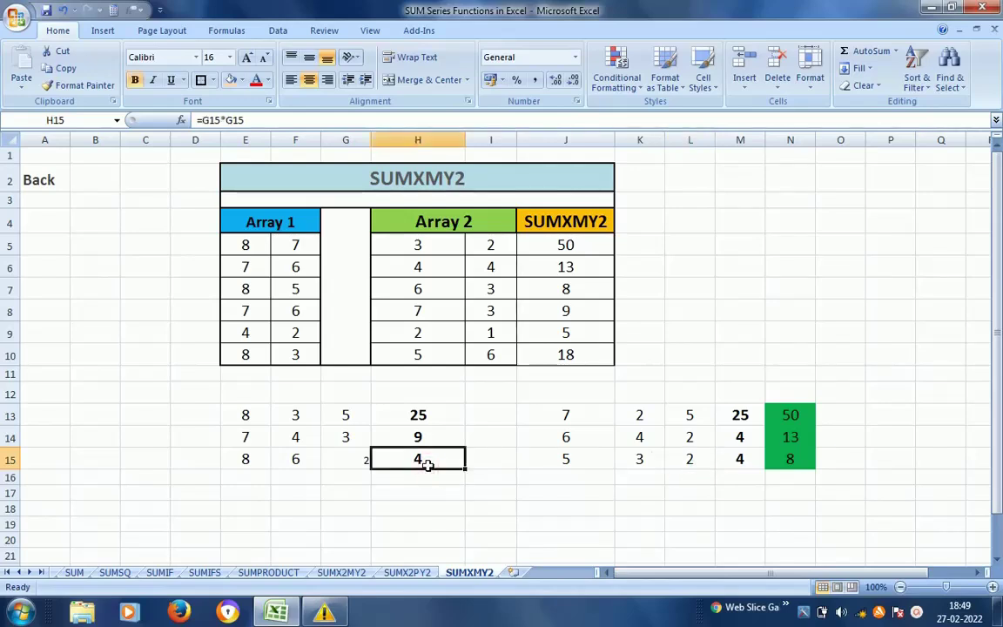
{"action": "left_click", "coordinate": [788, 465]}
{"action": "left_click", "coordinate": [578, 309]}
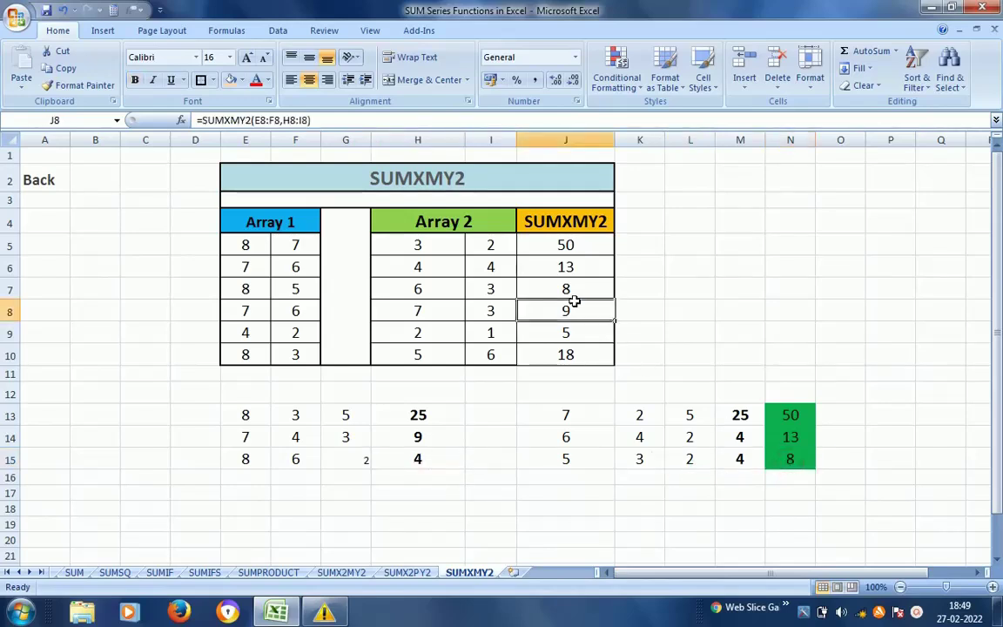
{"action": "left_click", "coordinate": [437, 337]}
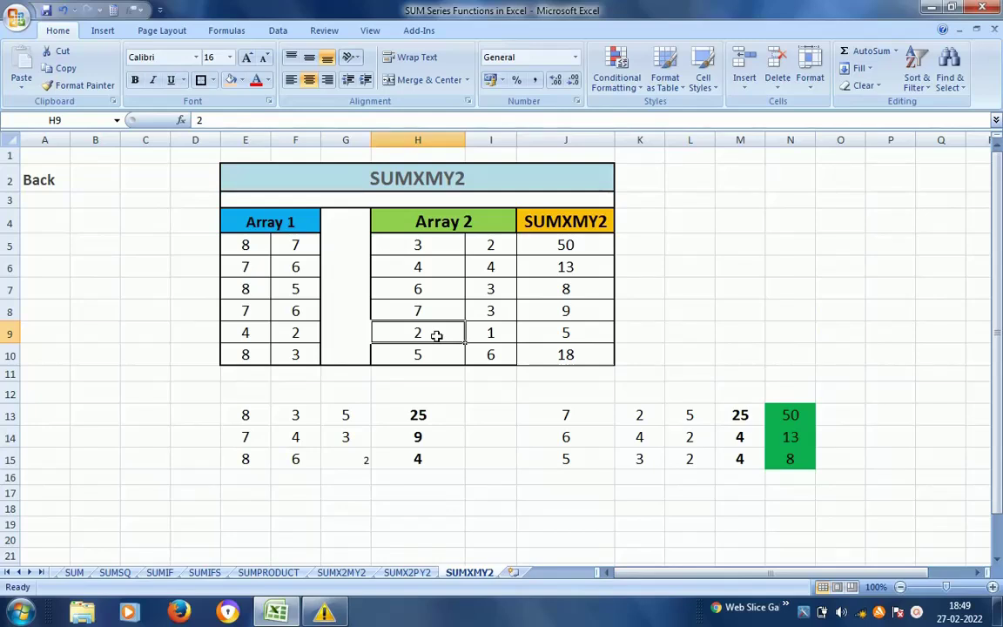
Return to the SUM Series Functions index sheet and select the empty cell F5 beside the function list.
{"action": "left_click", "coordinate": [54, 575]}
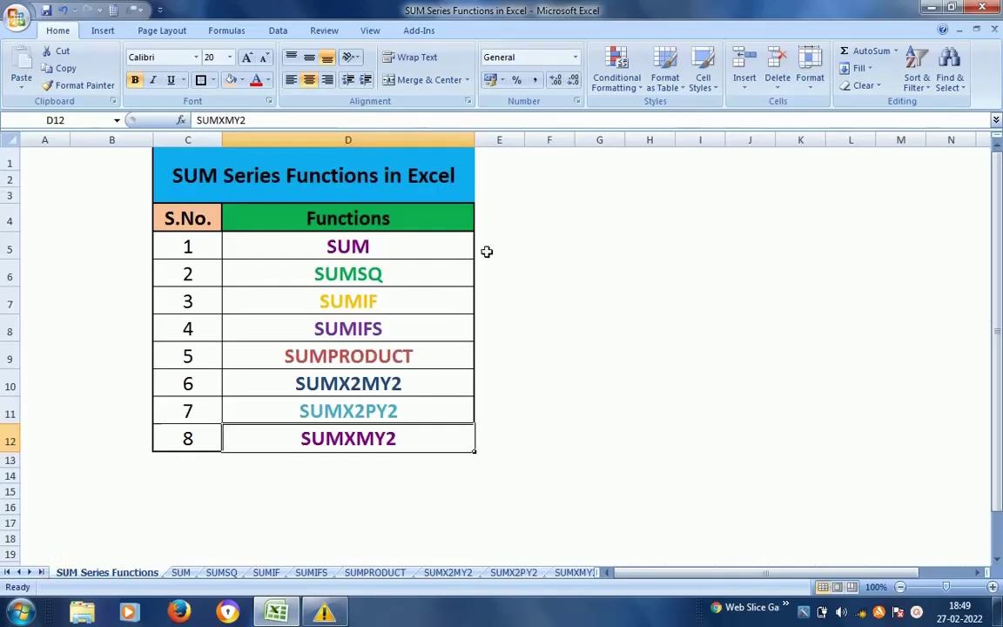
{"action": "left_click", "coordinate": [531, 237]}
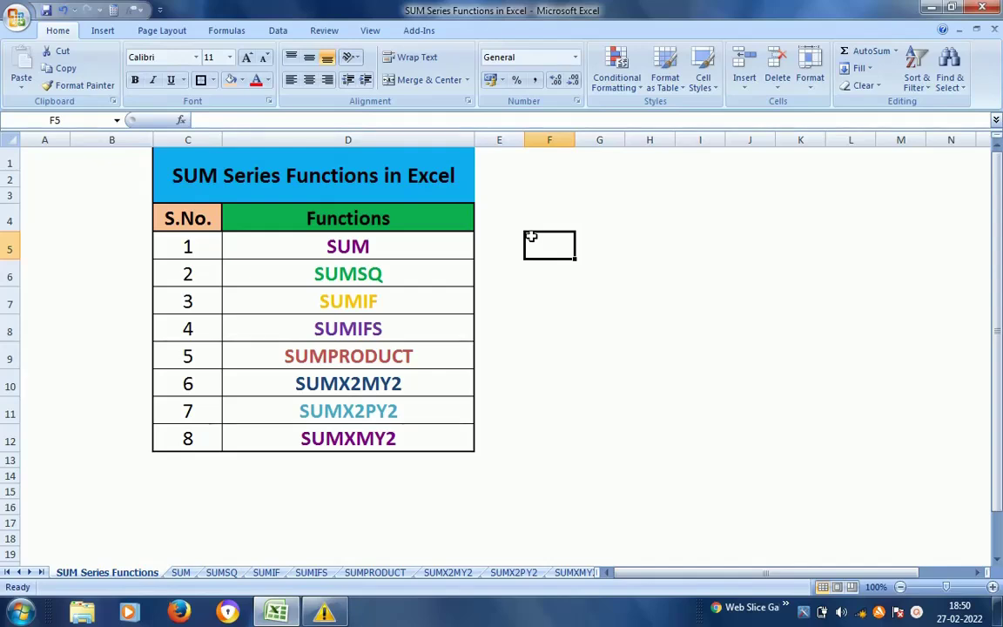
{"action": "left_click", "coordinate": [917, 613]}
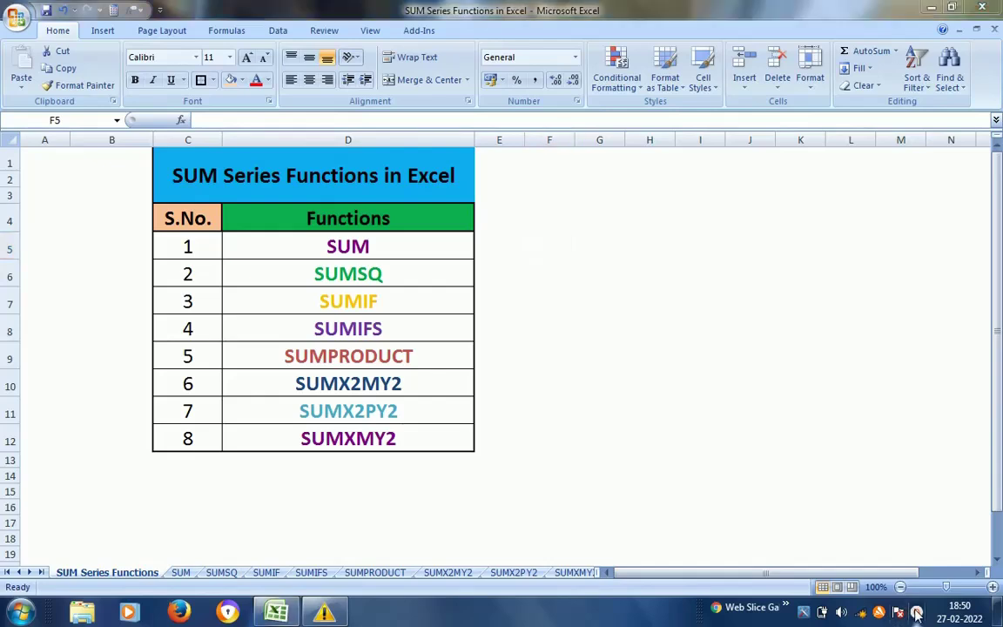